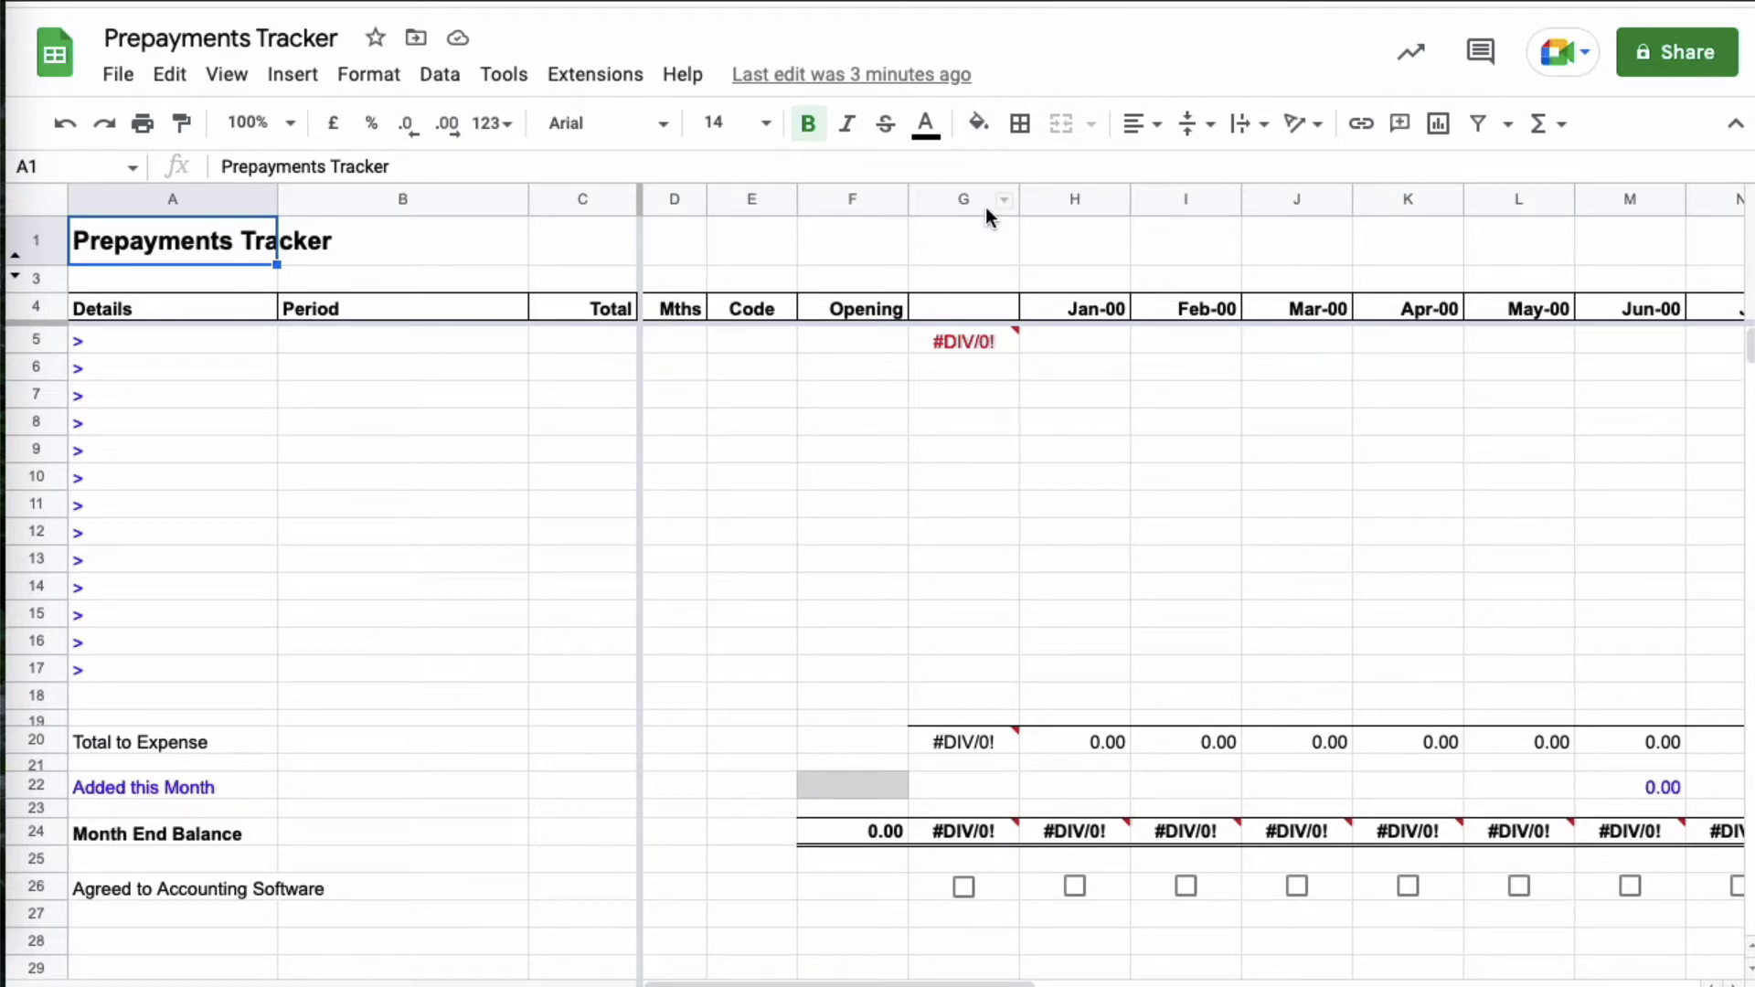
Step: Enter 15/1 as the start date in G4 and check the Jan-22 and Feb-22 headers
click(967, 309)
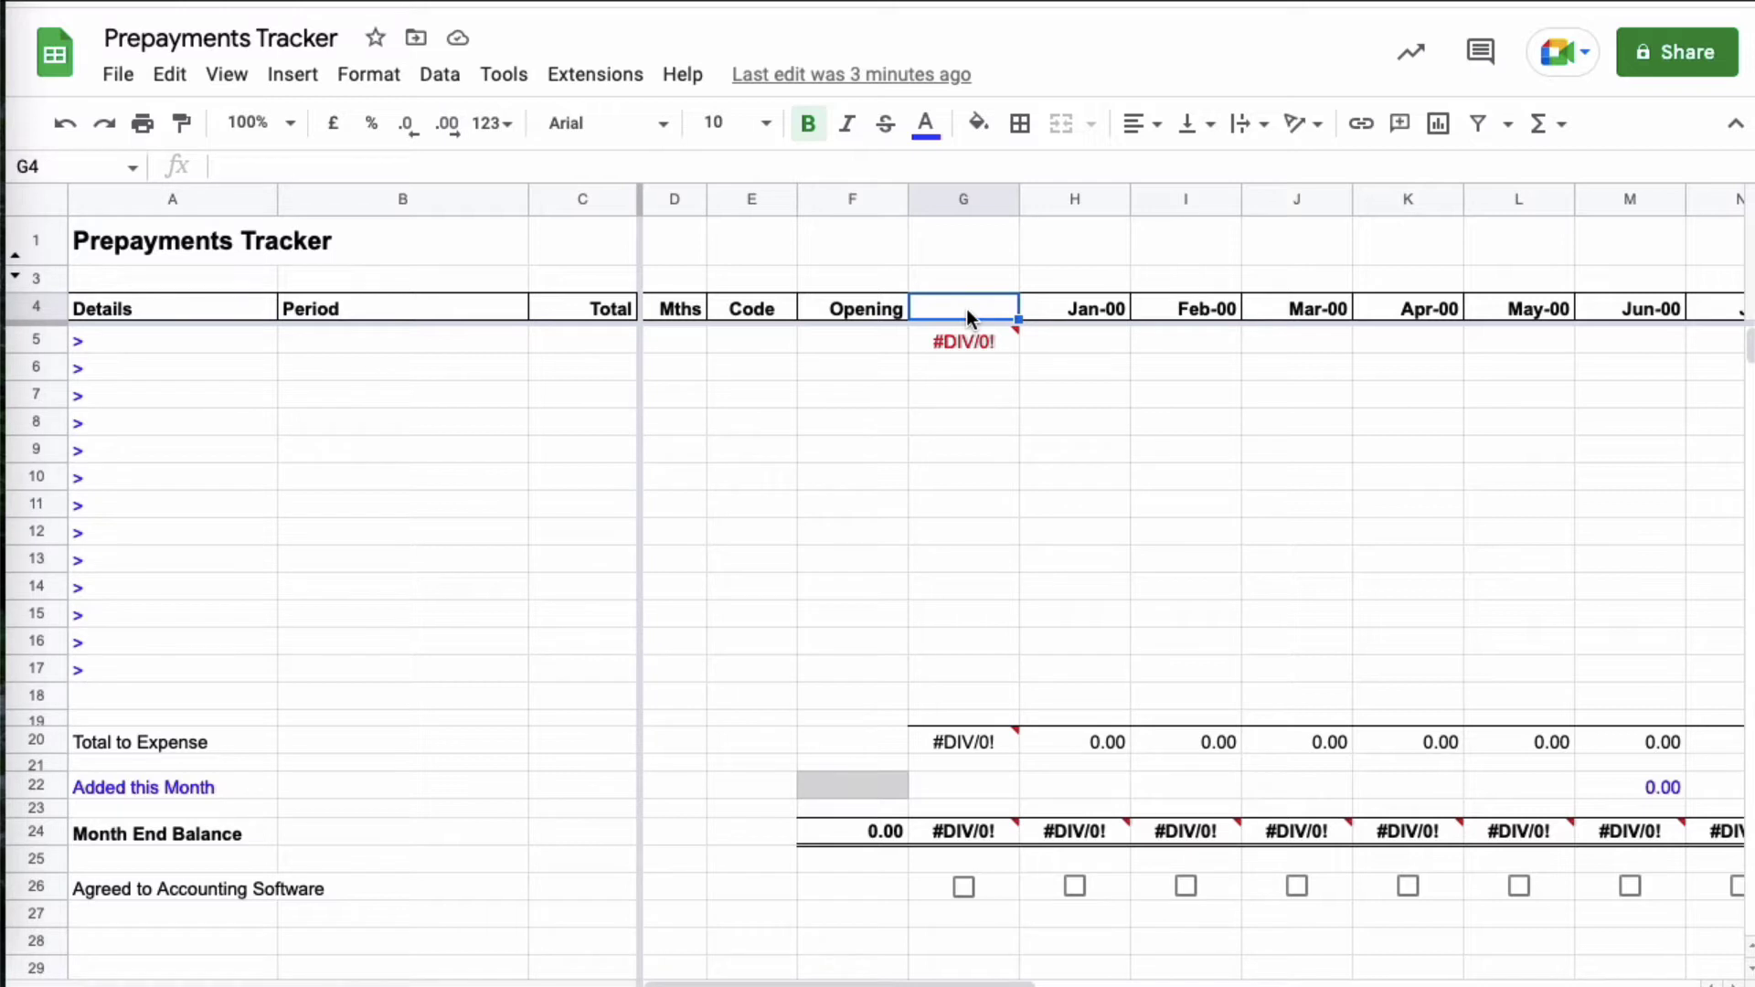
text(15/)
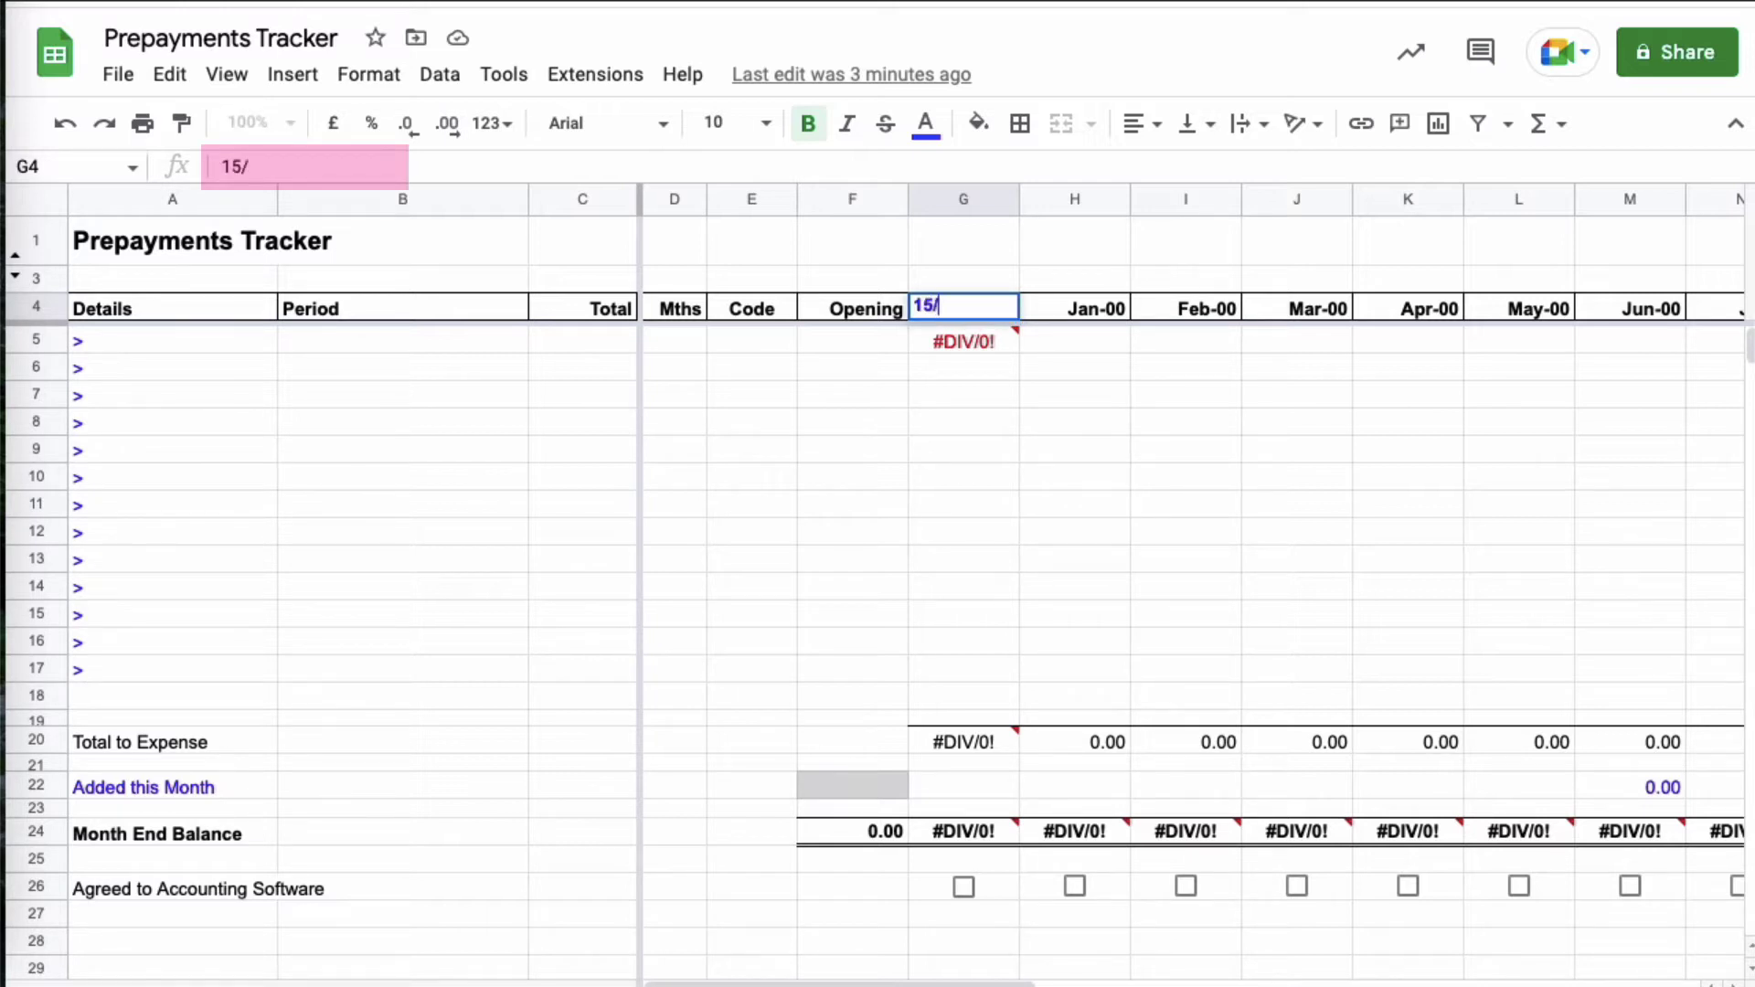
text(1)
key(Return)
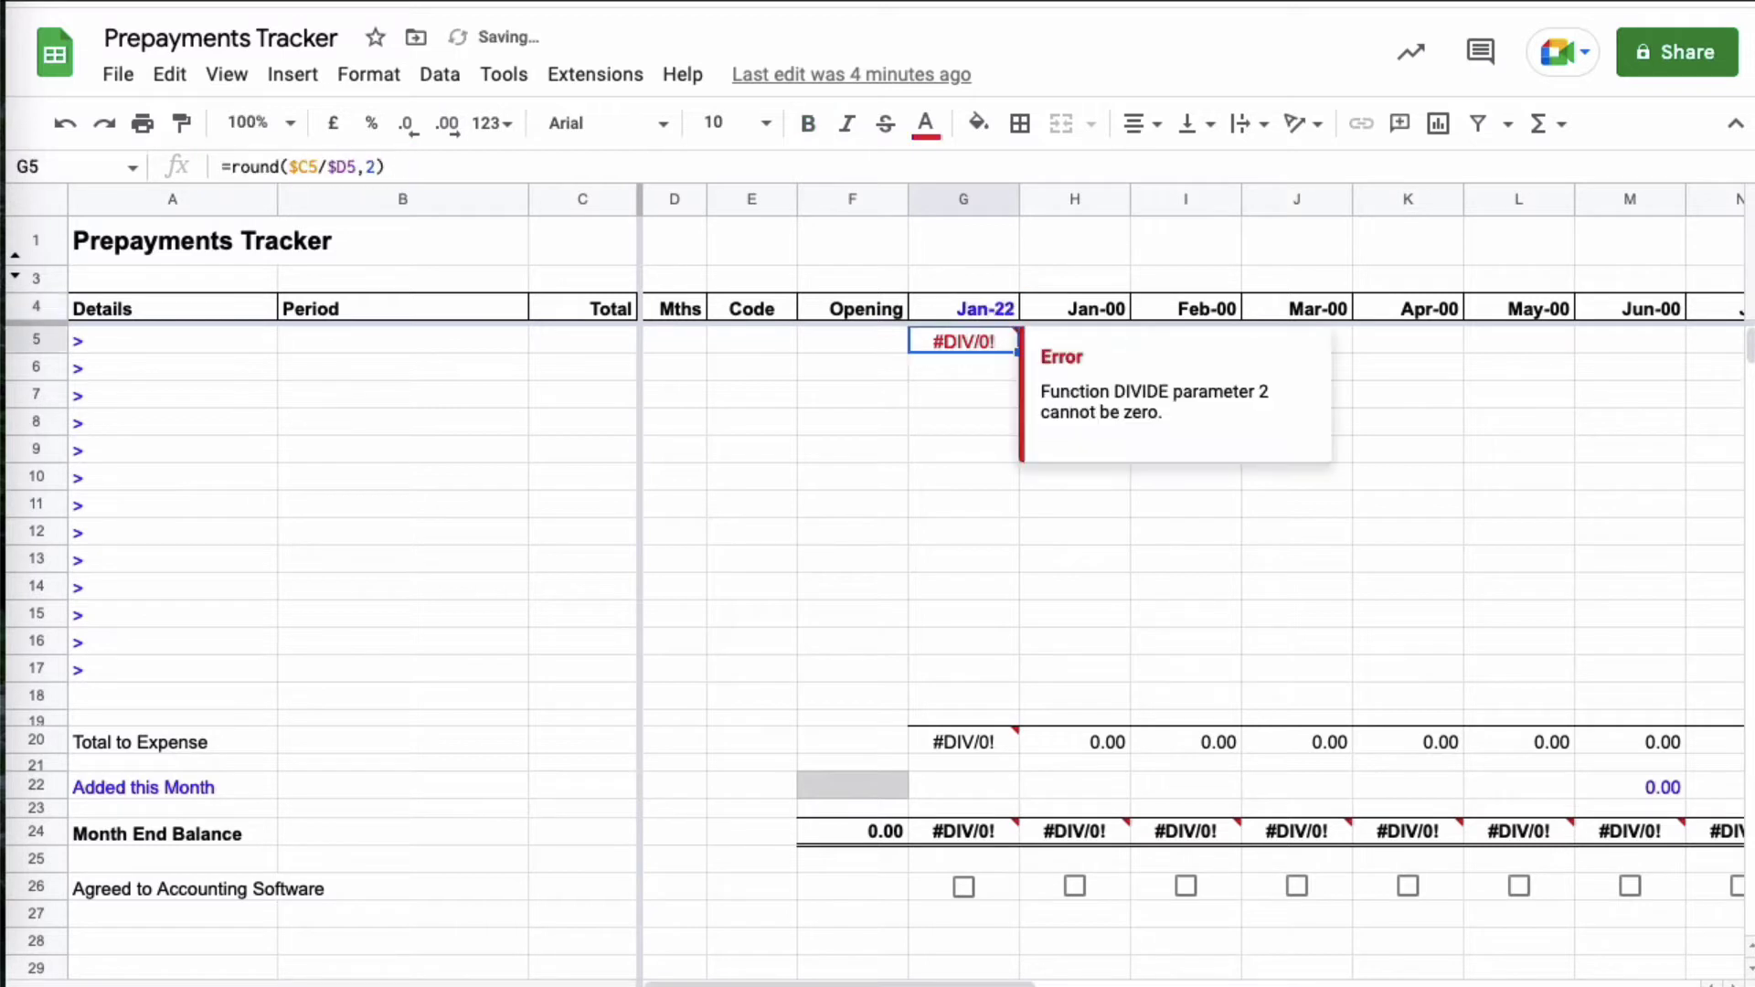
click(852, 476)
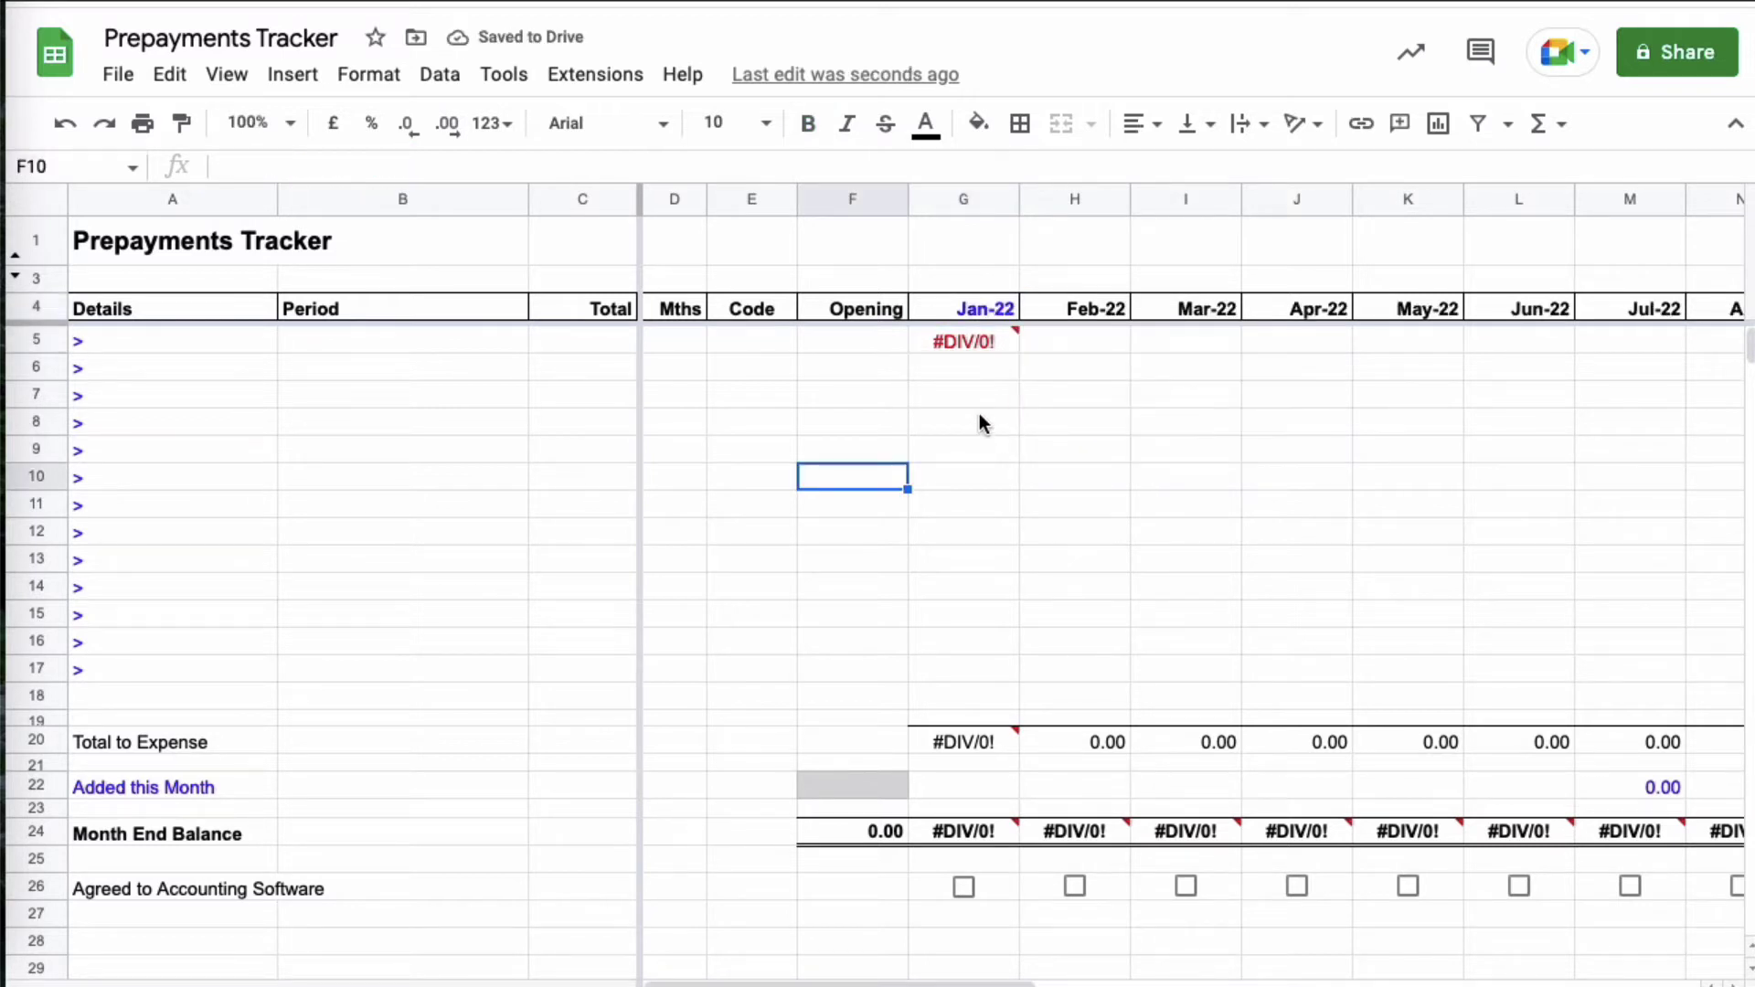
click(985, 309)
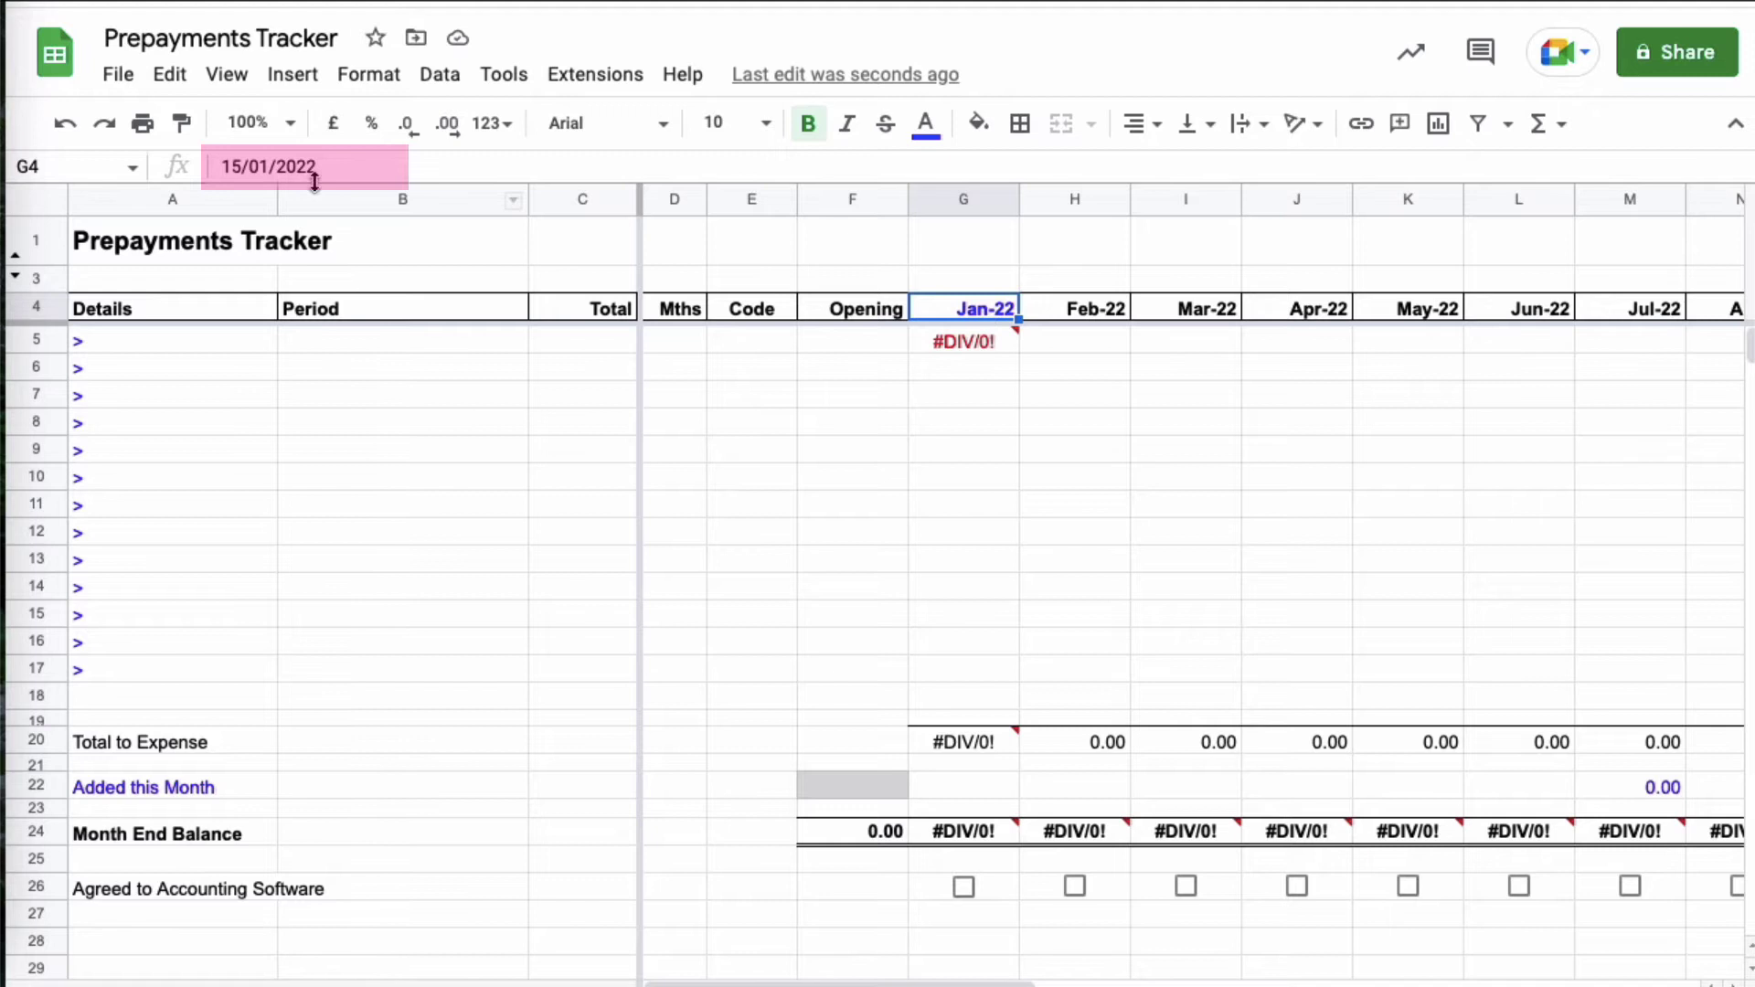
click(1082, 316)
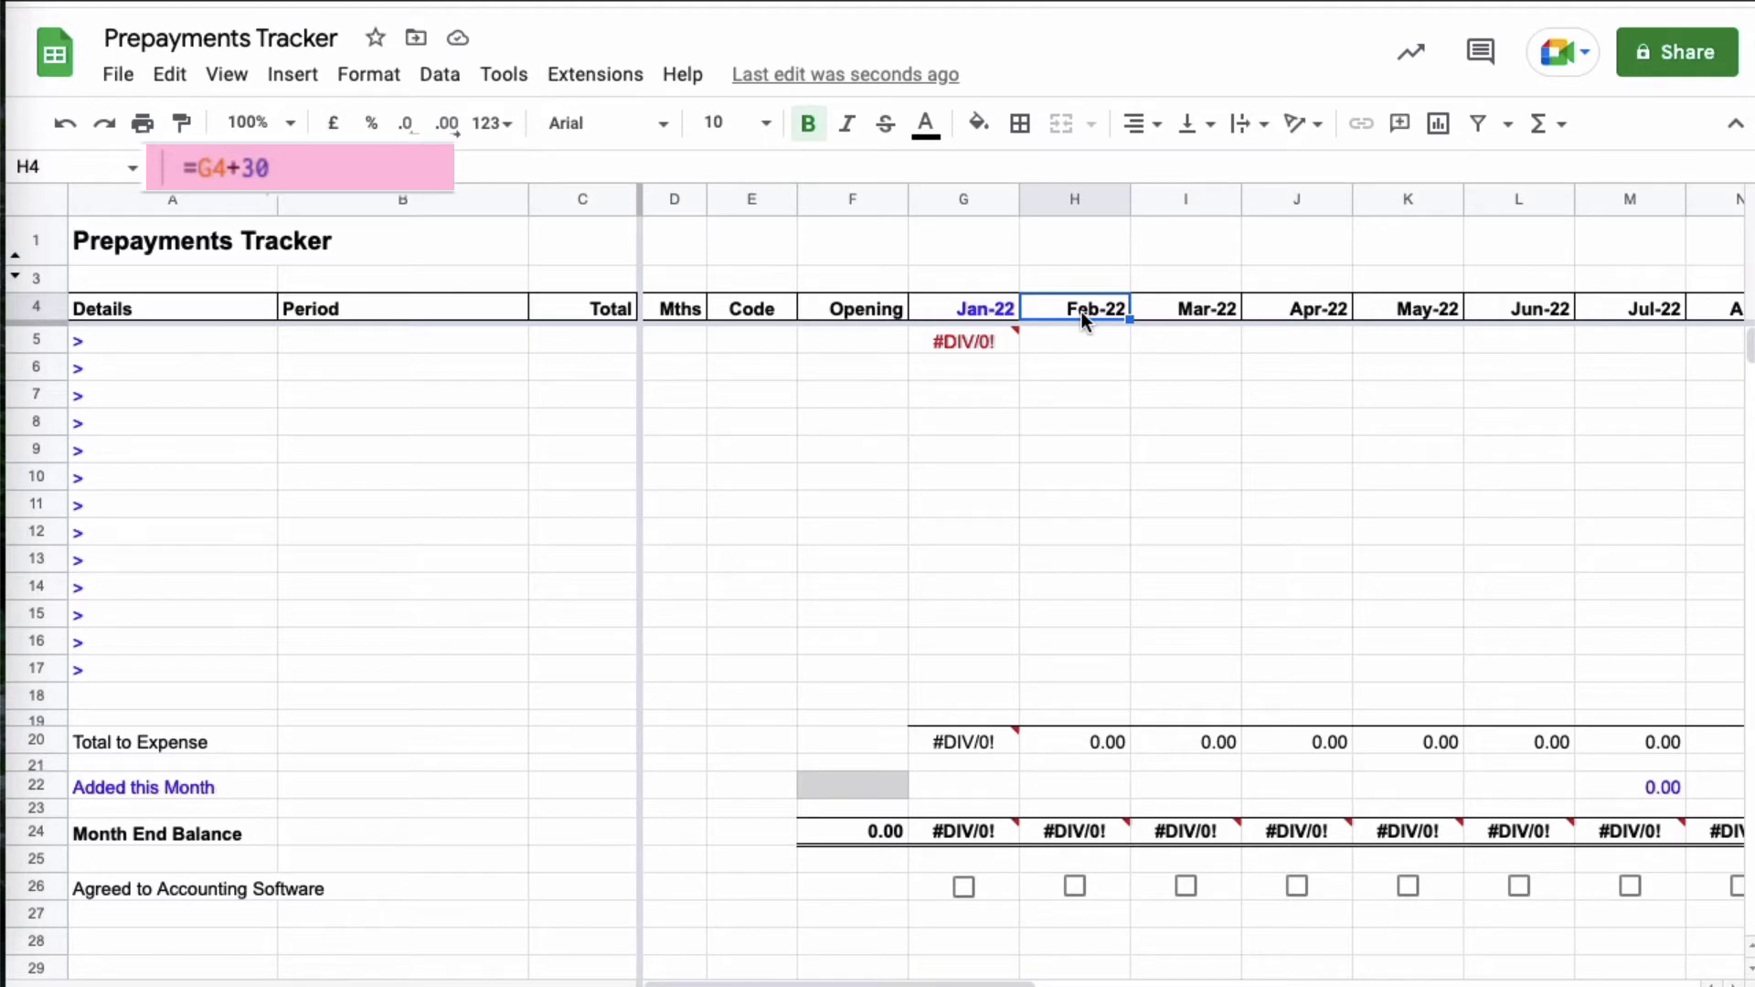
key(Left)
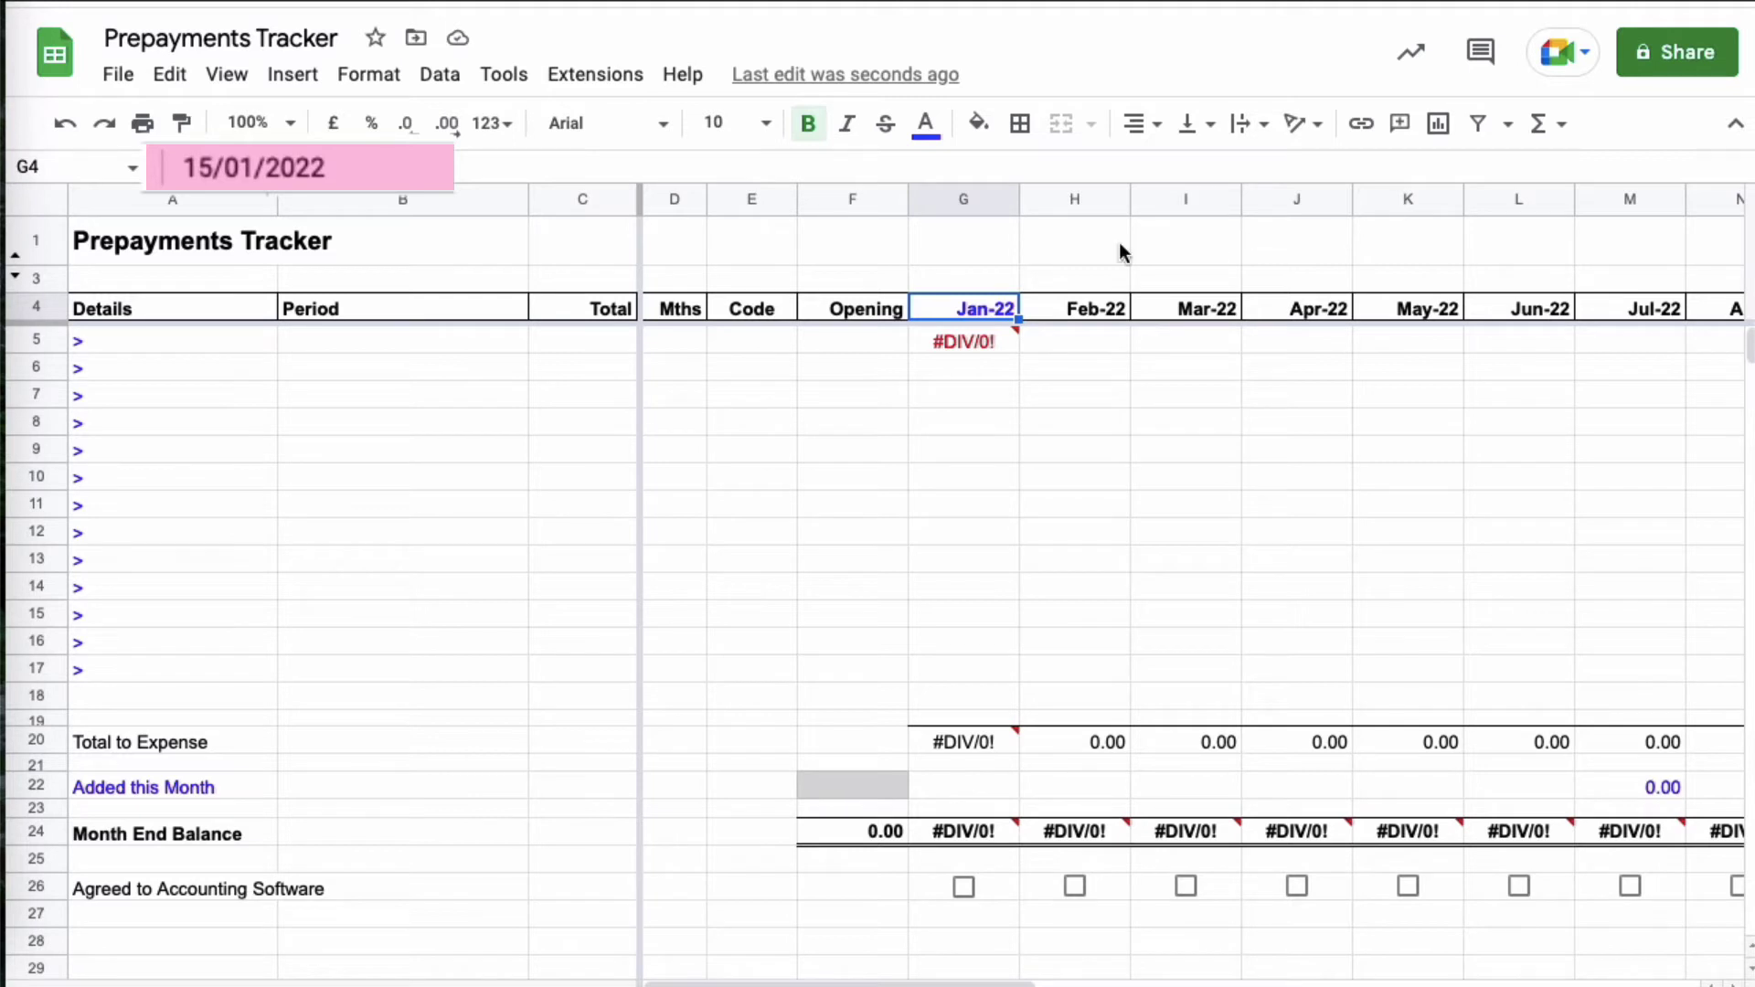
Step: Try 31/01/2022 as the start date, then change it back to 15/01/2022
click(210, 166)
key(BackSpace)
key(BackSpace)
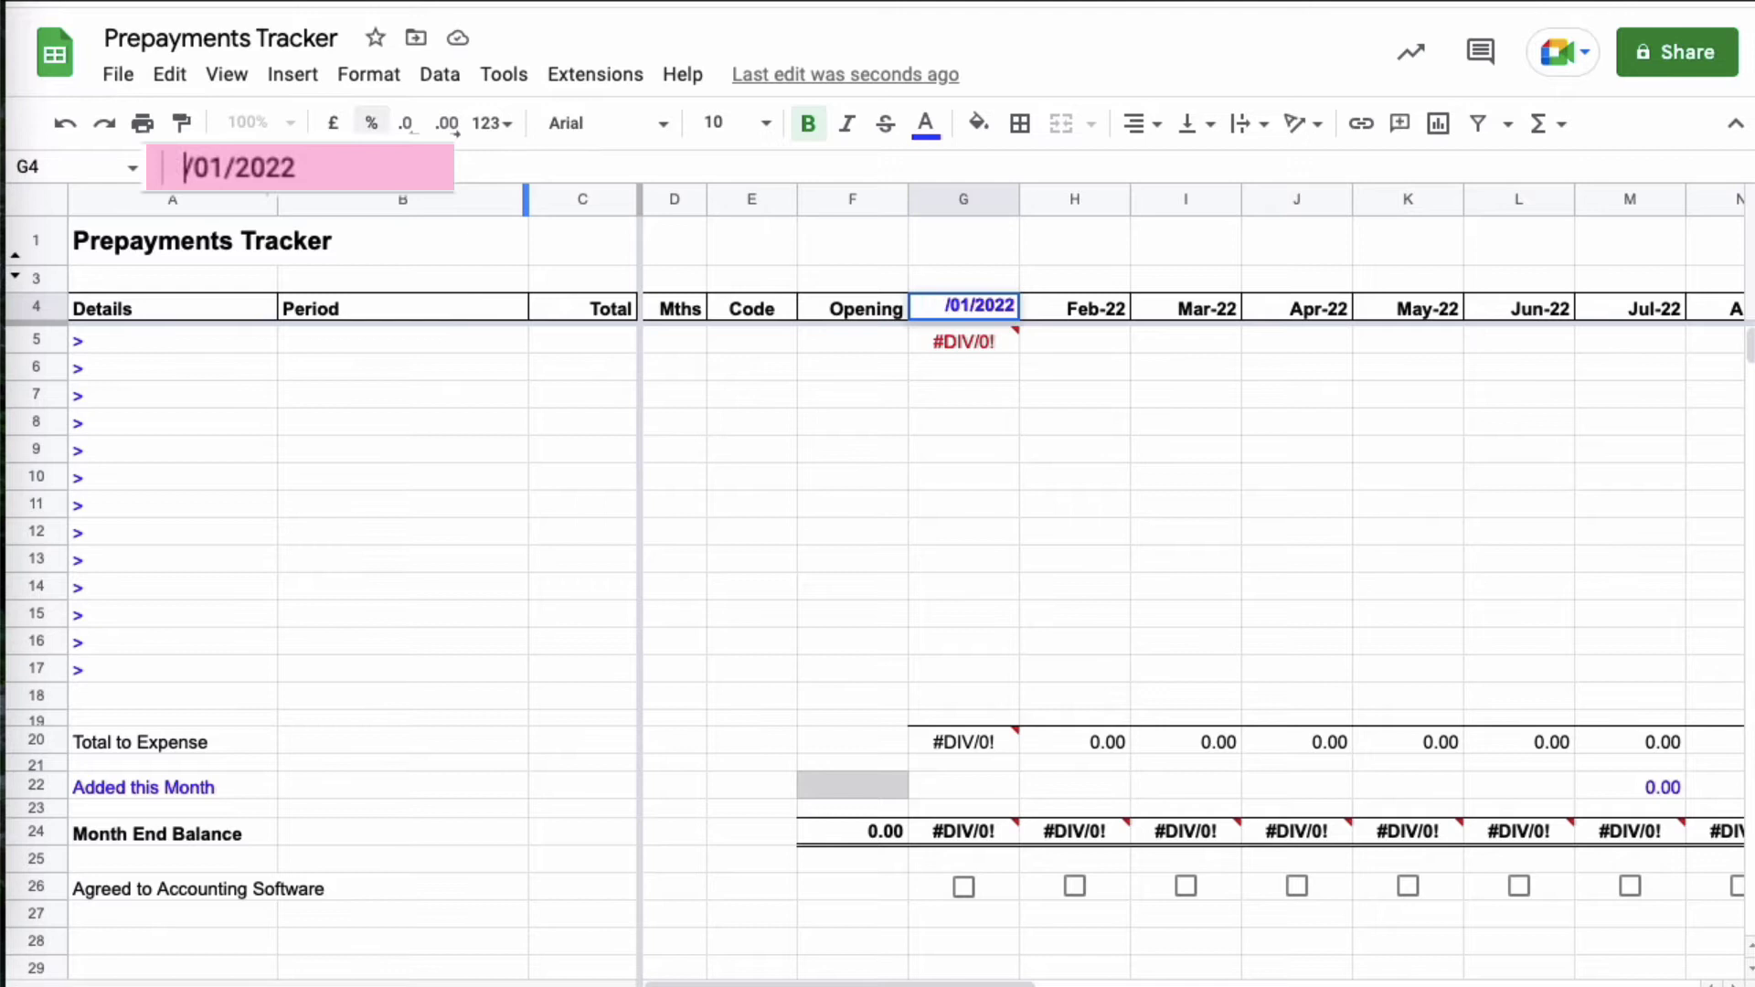
text(31)
key(Return)
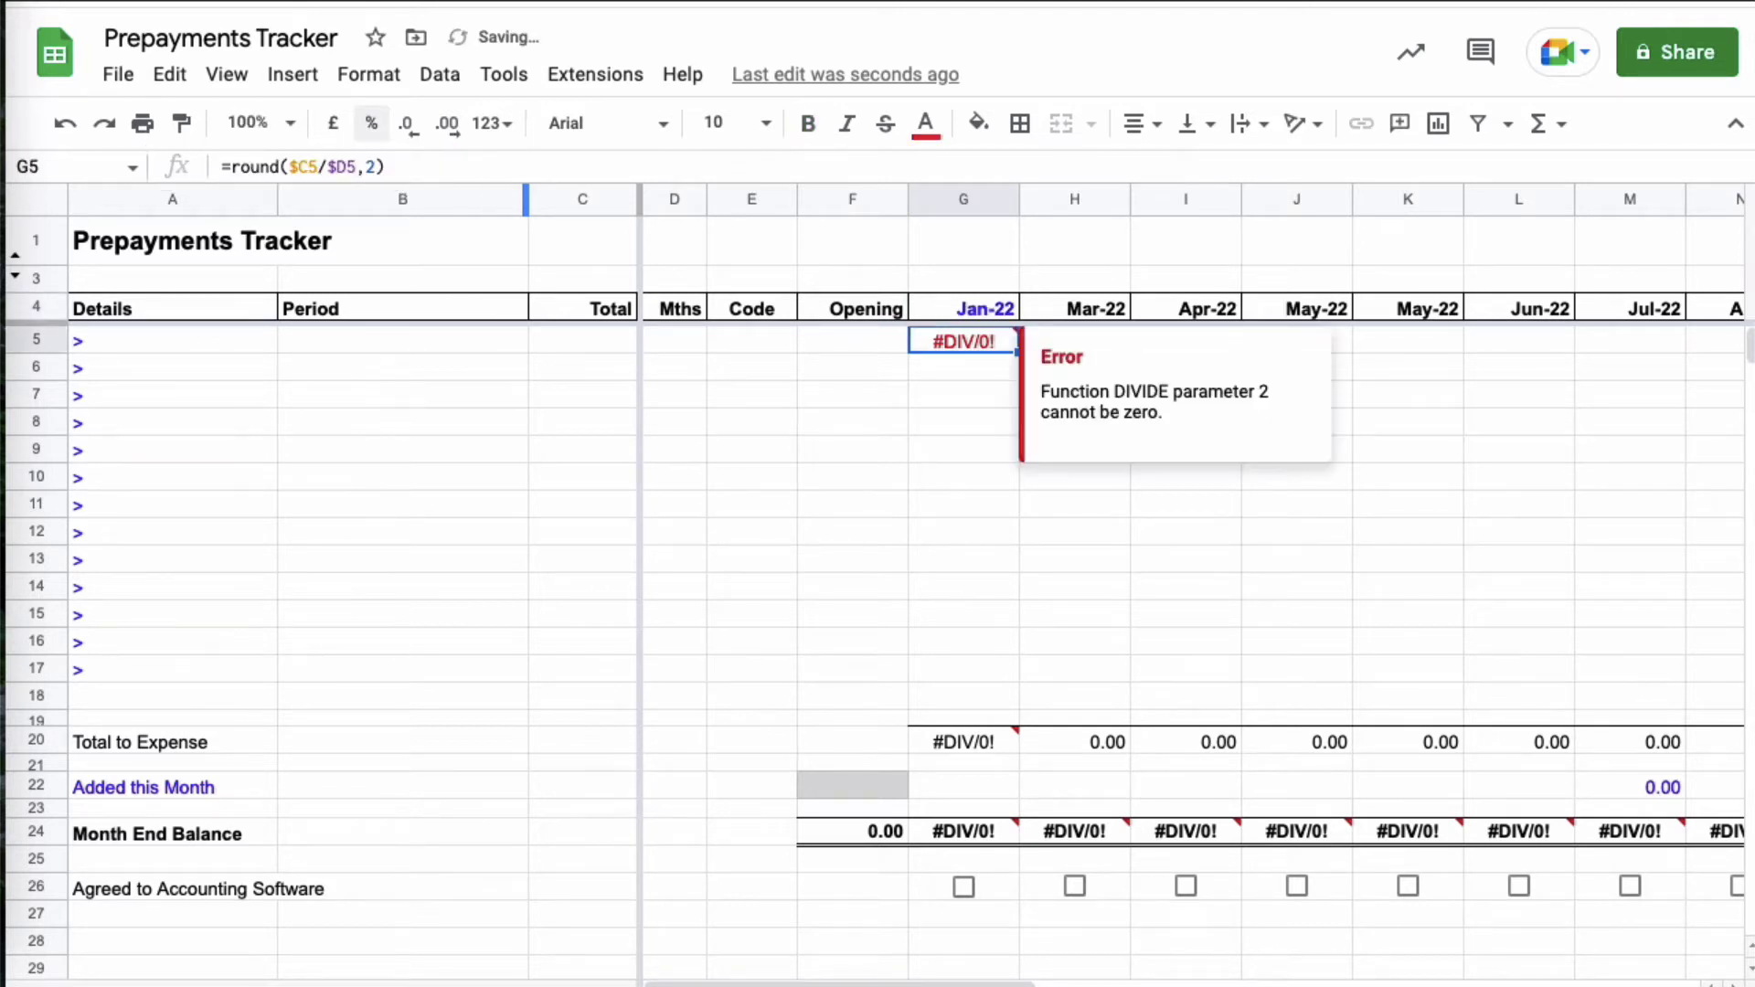
click(968, 309)
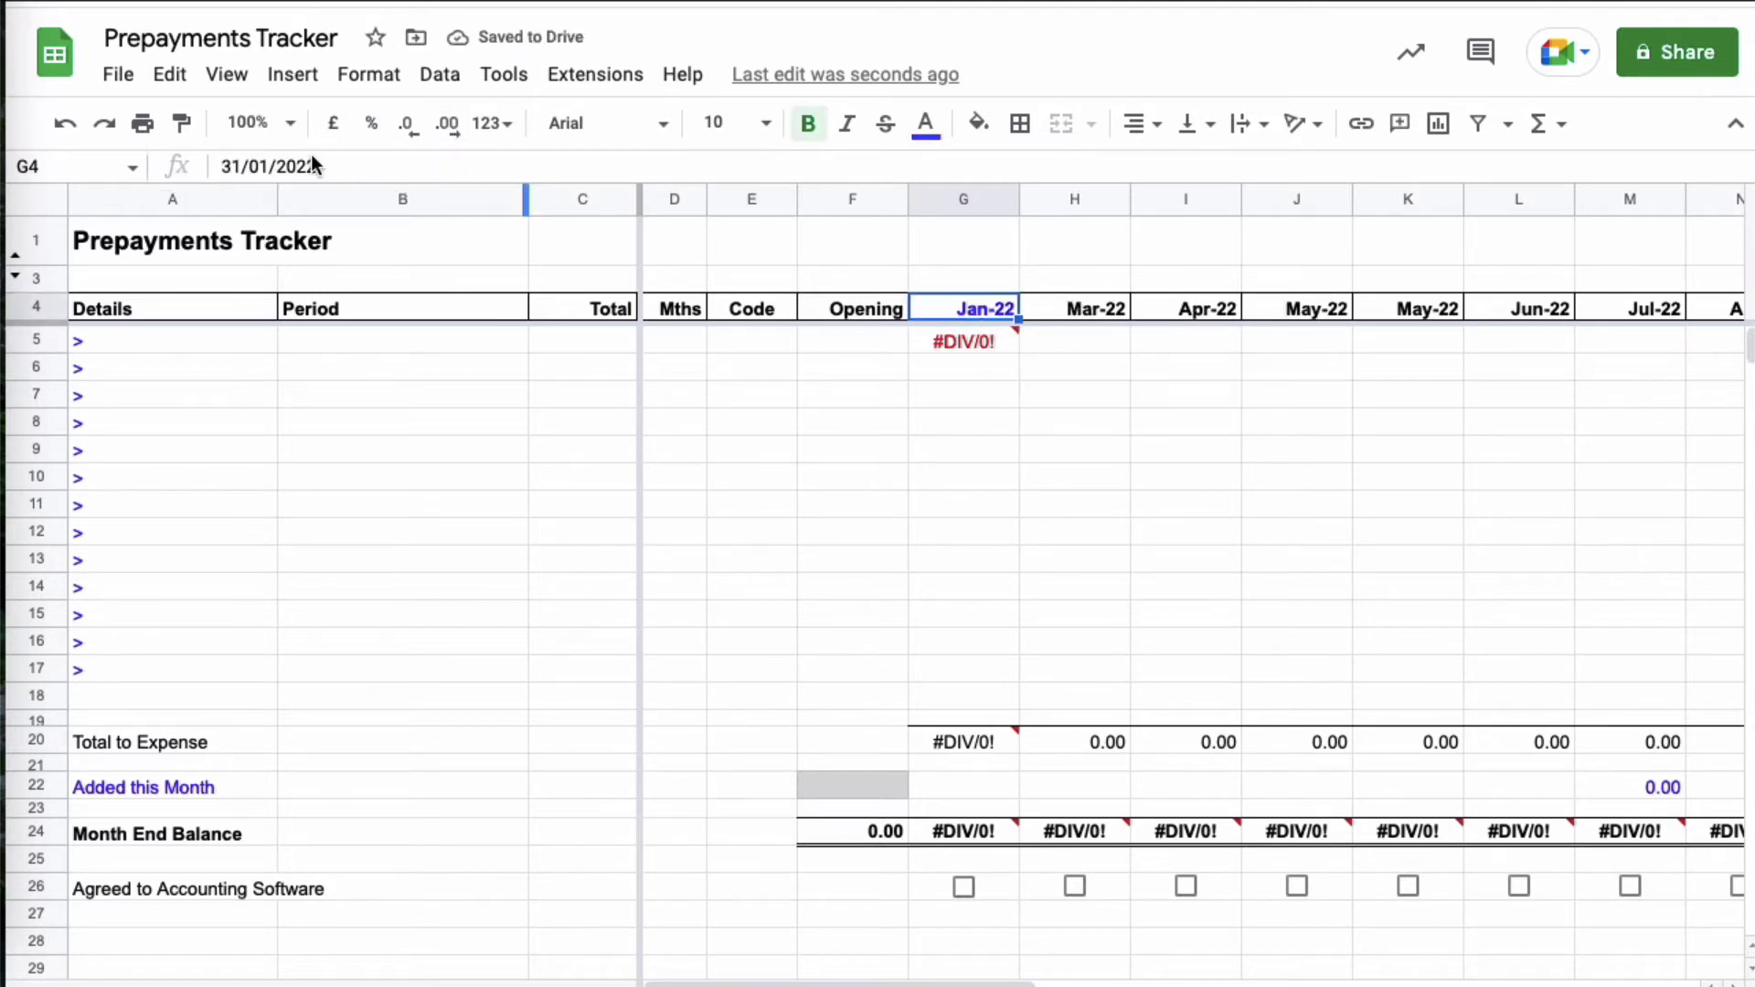
click(240, 166)
key(BackSpace)
key(BackSpace)
text(15)
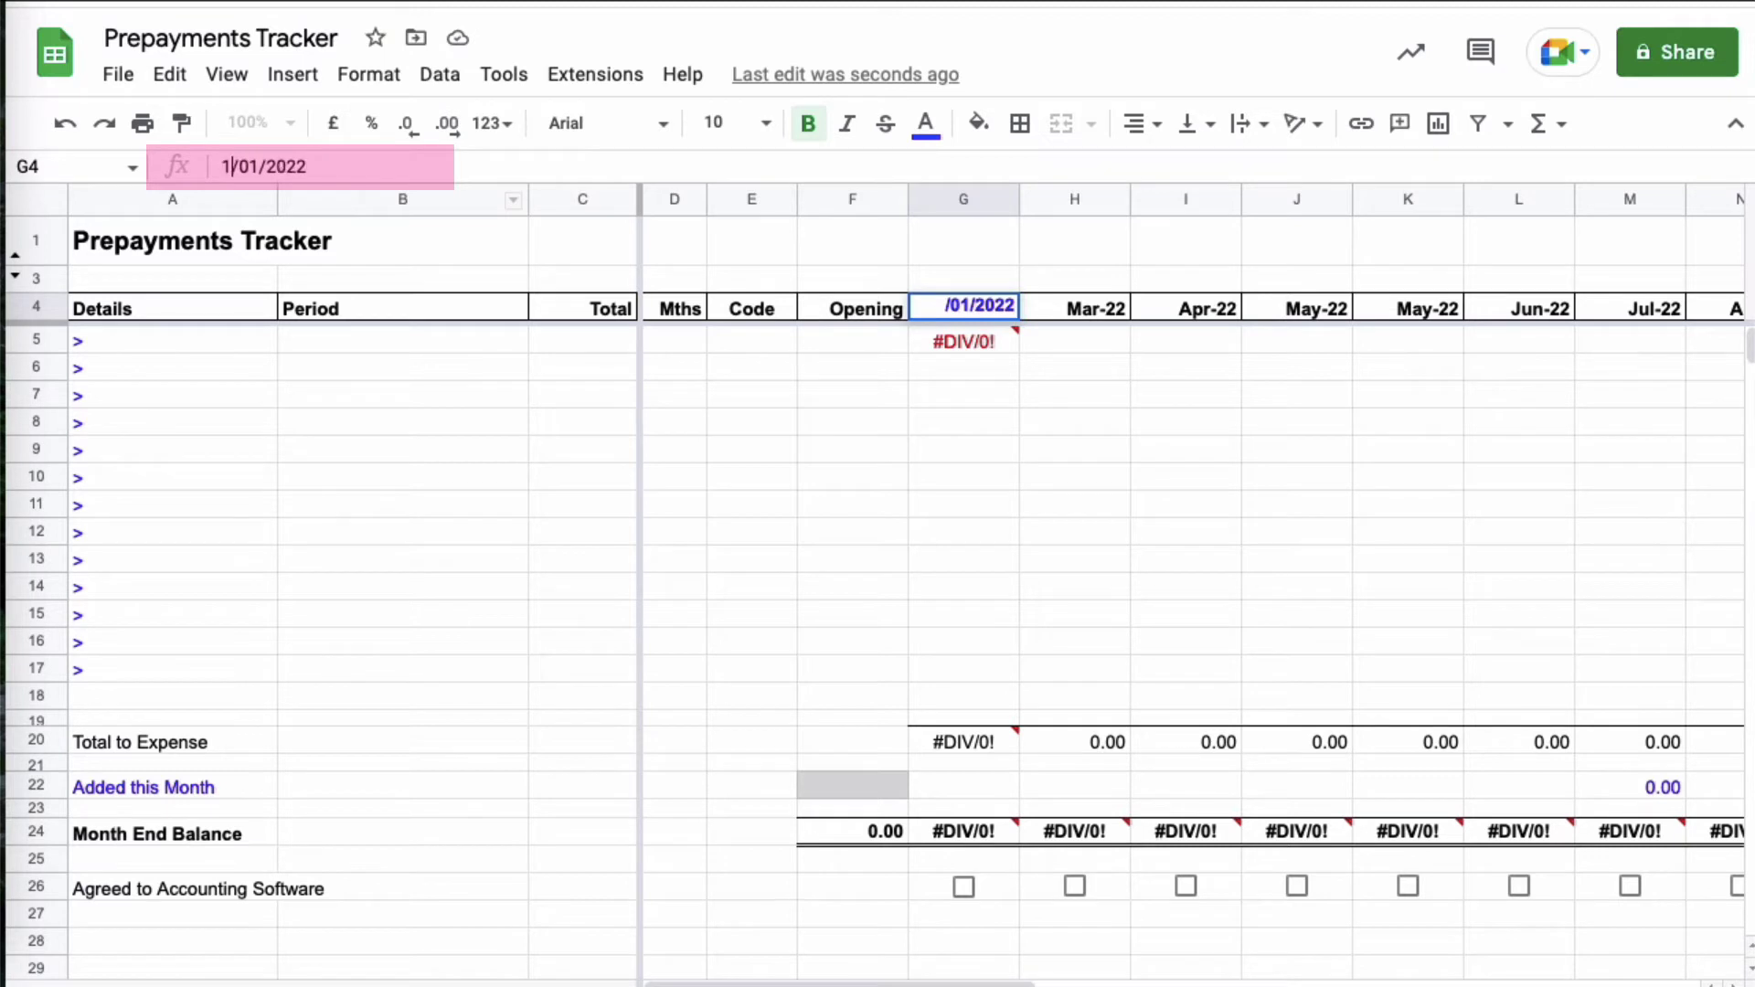
key(Return)
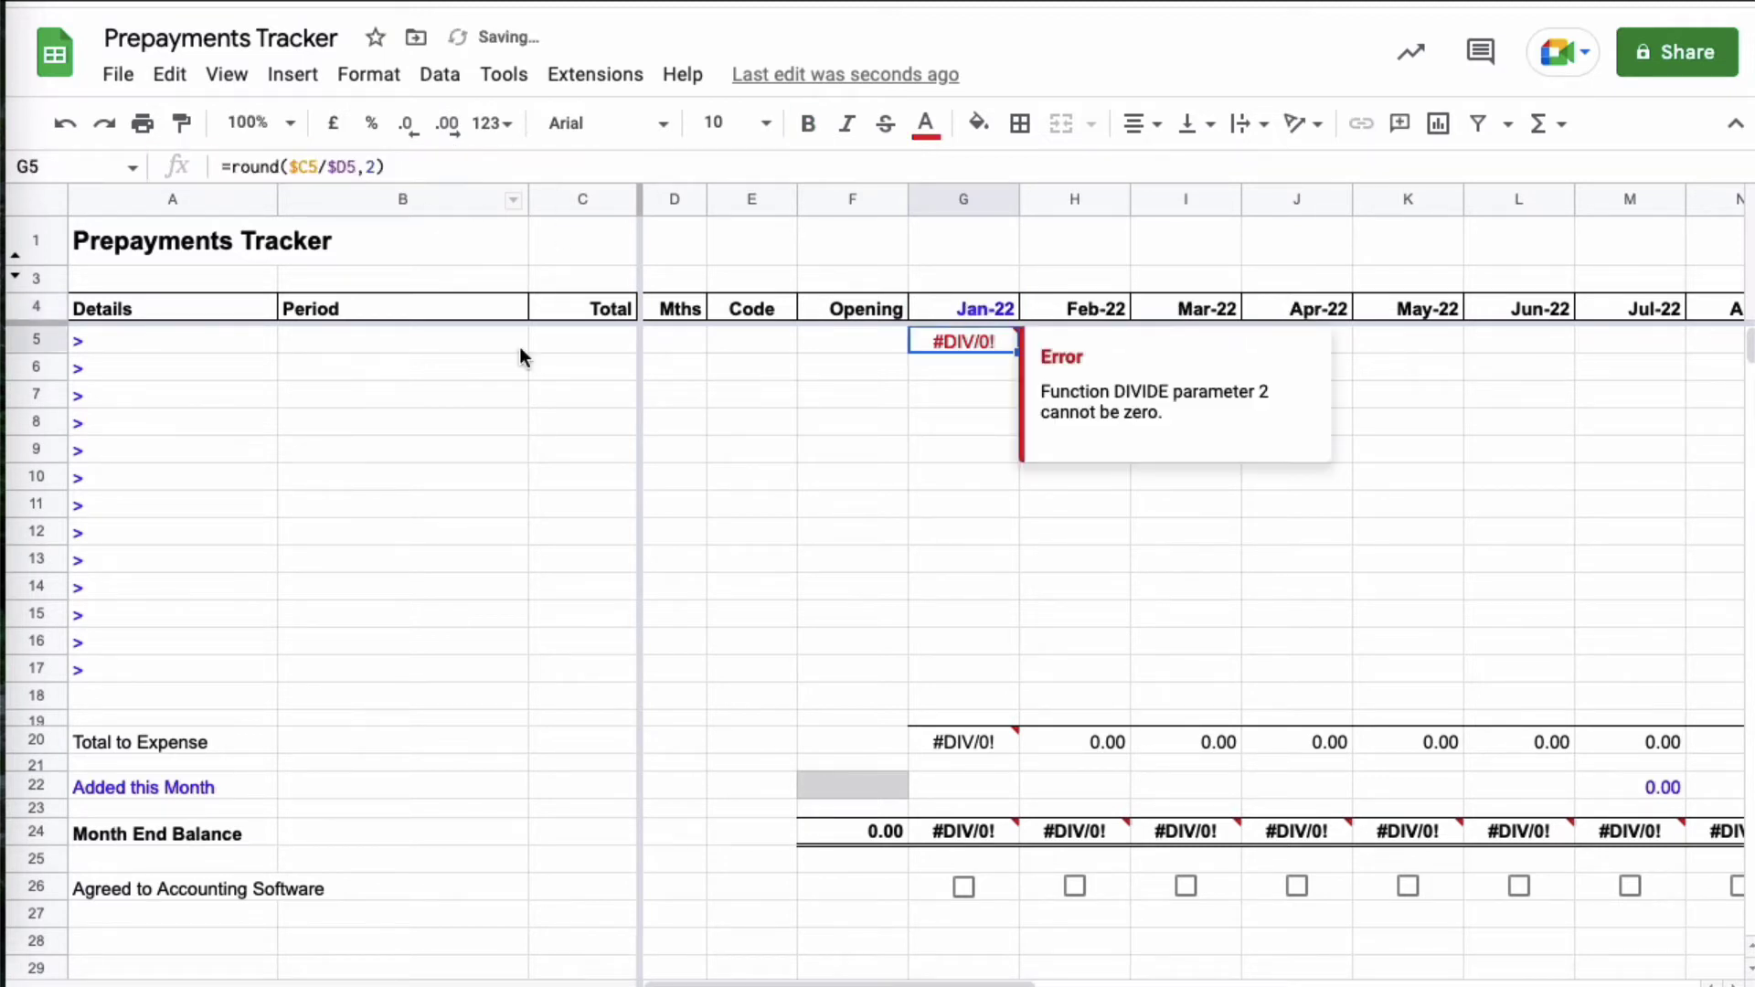
click(747, 530)
Step: Review the G5 spread formula and the month headers through to the Closing column
click(966, 342)
click(991, 315)
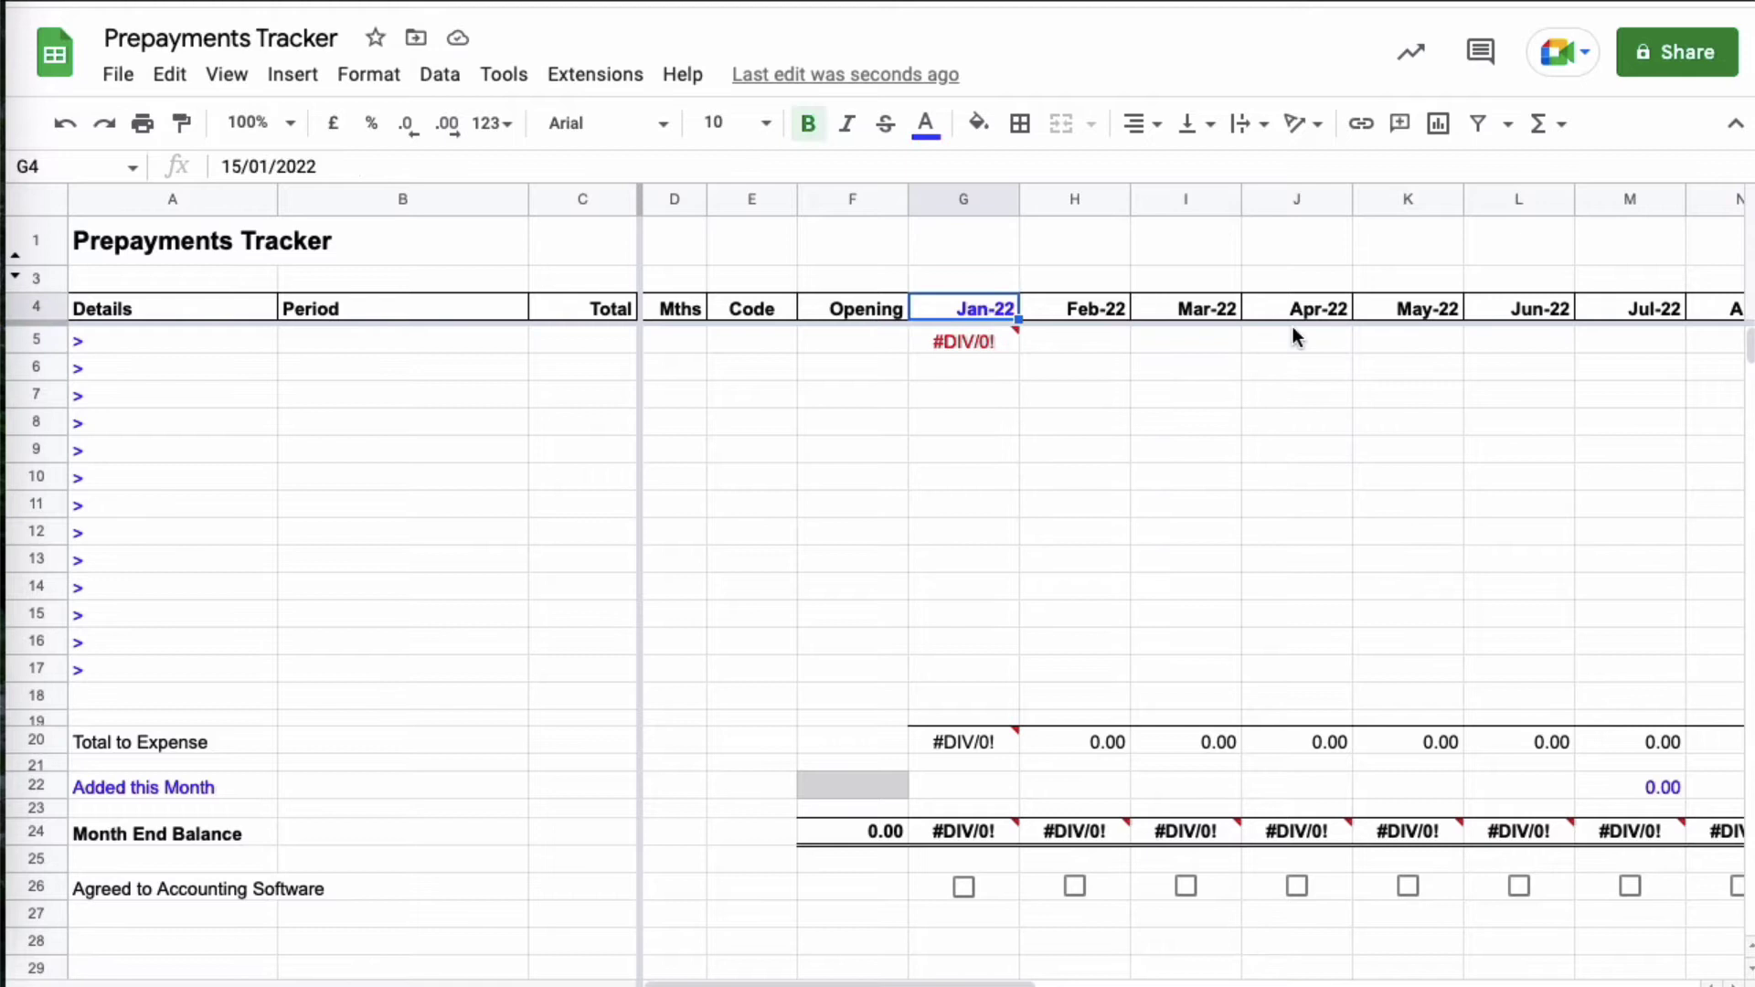
key(Right)
key(Right)
key(Right)
key(Right)
key(Right)
key(Right)
key(Right)
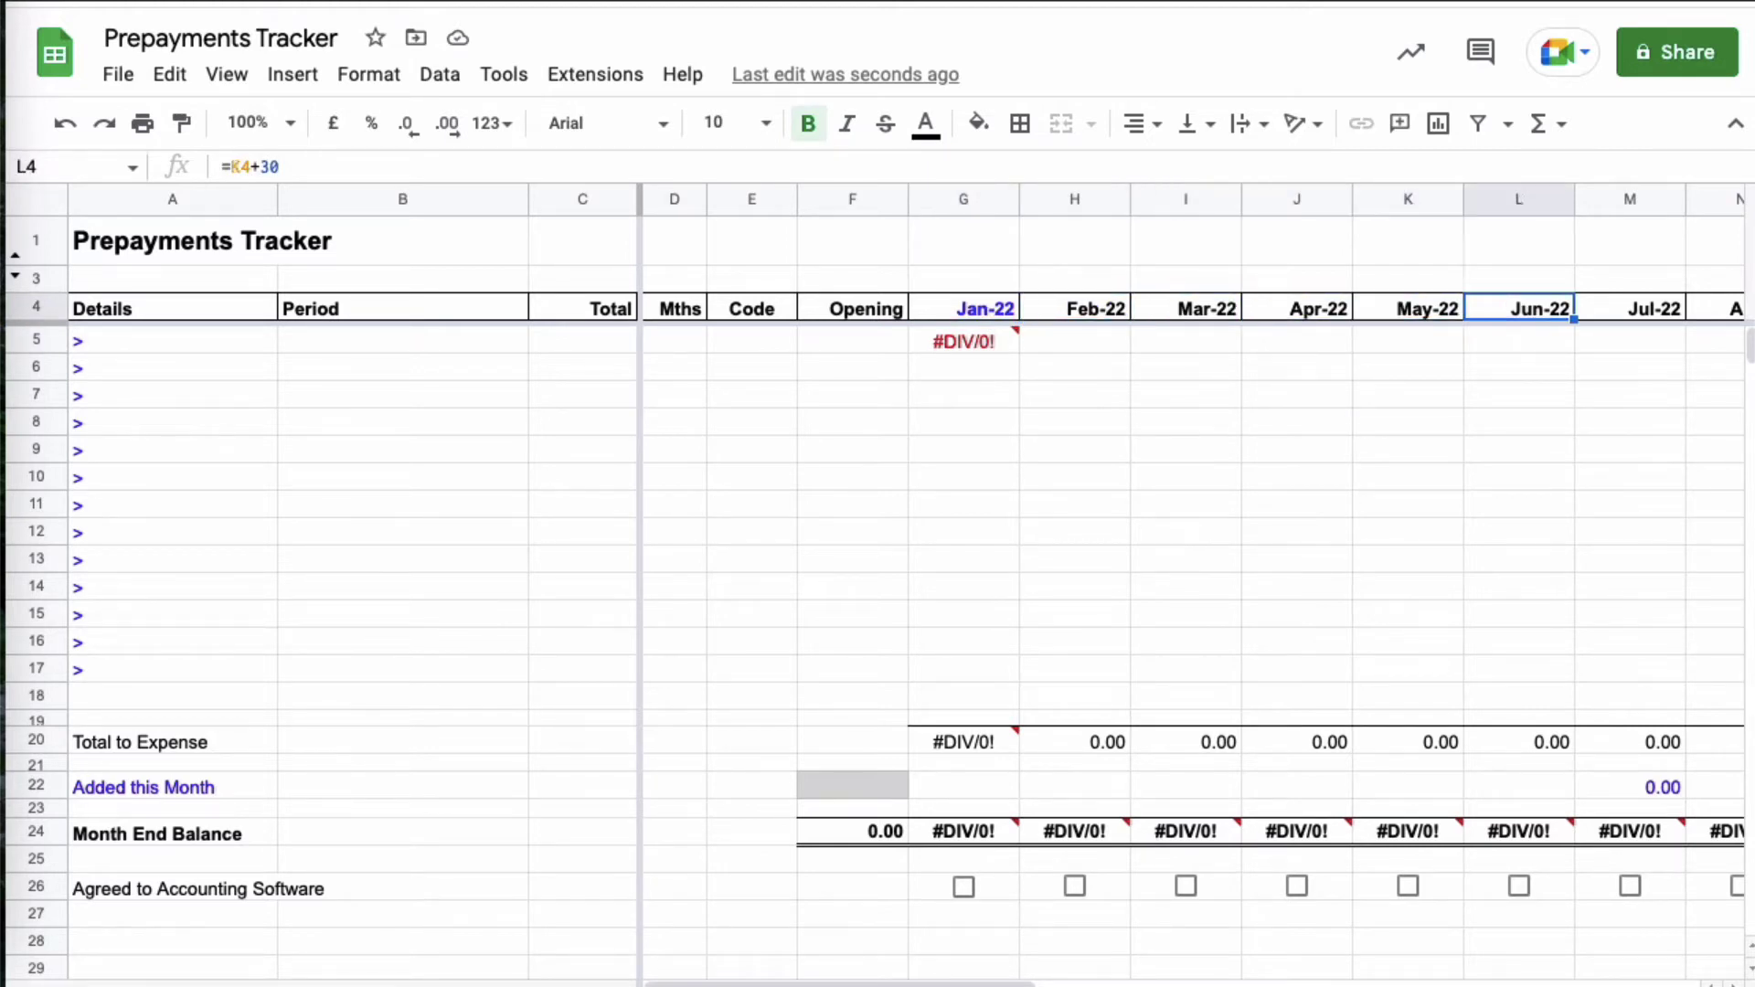
key(Right)
key(Right)
key(Right)
key(Right)
key(Right)
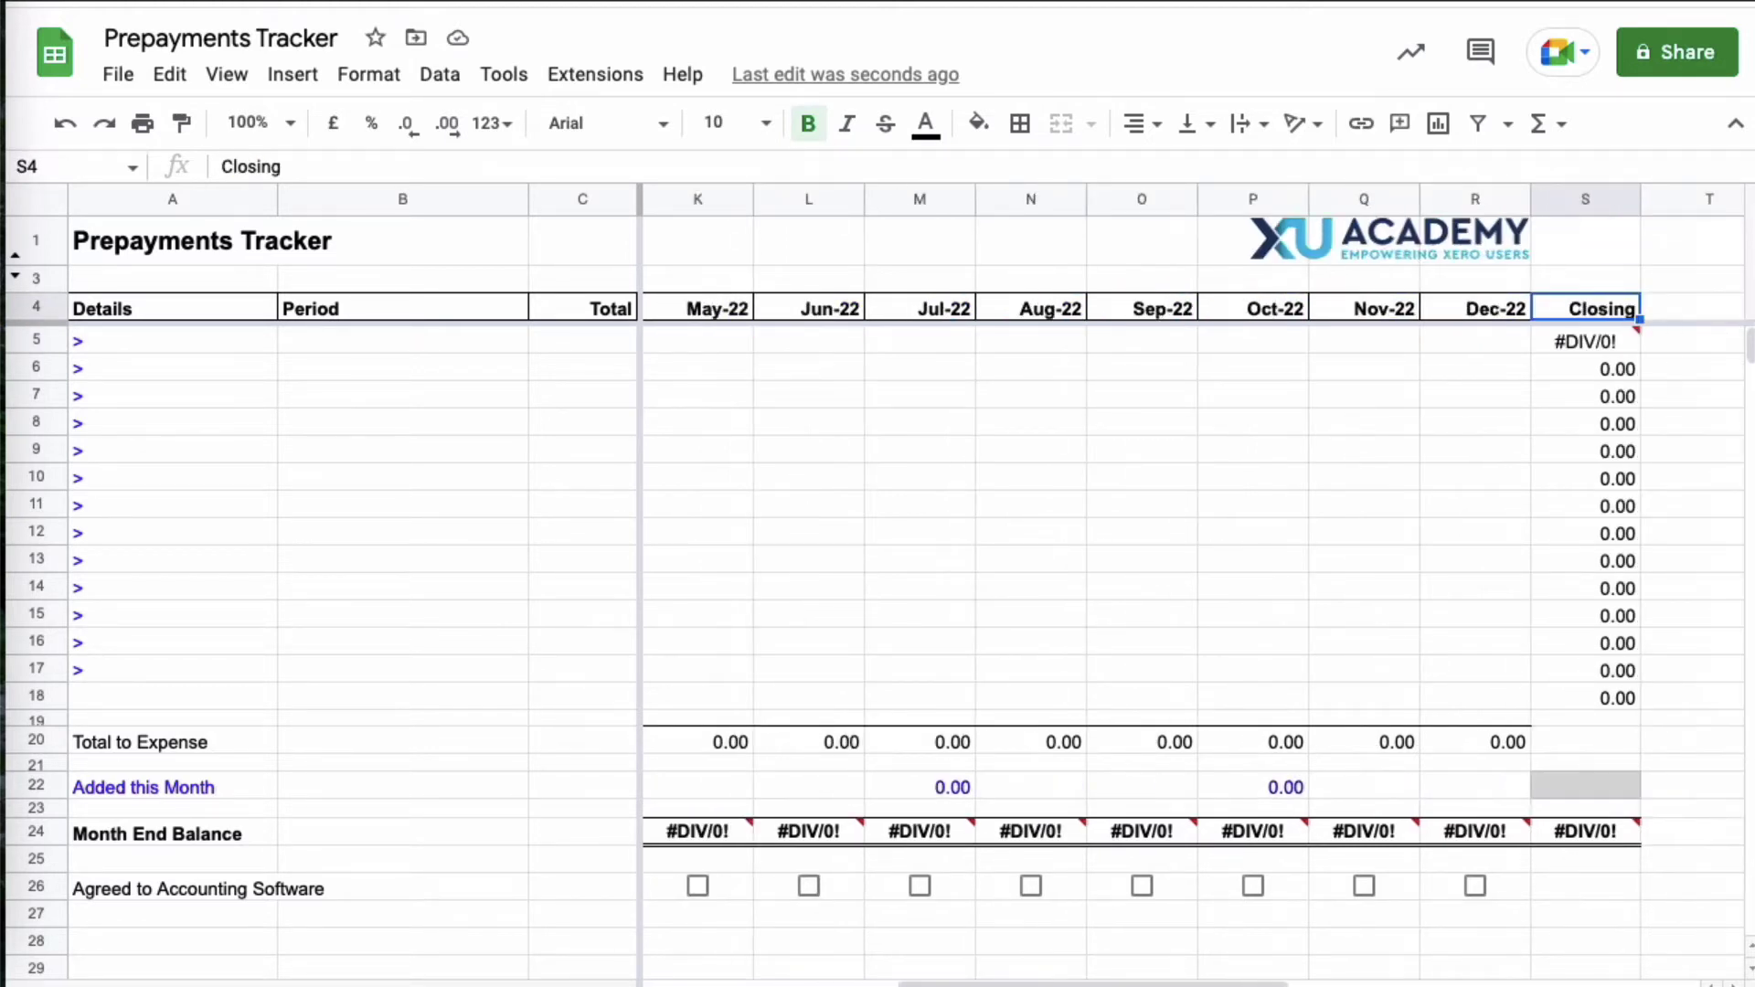
key(Left)
key(Left)
key(Left)
key(Left)
key(Left)
key(Left)
key(Left)
key(Left)
key(Left)
key(Left)
key(Left)
key(Left)
key(Left)
key(Left)
key(Left)
key(Left)
key(Left)
key(Left)
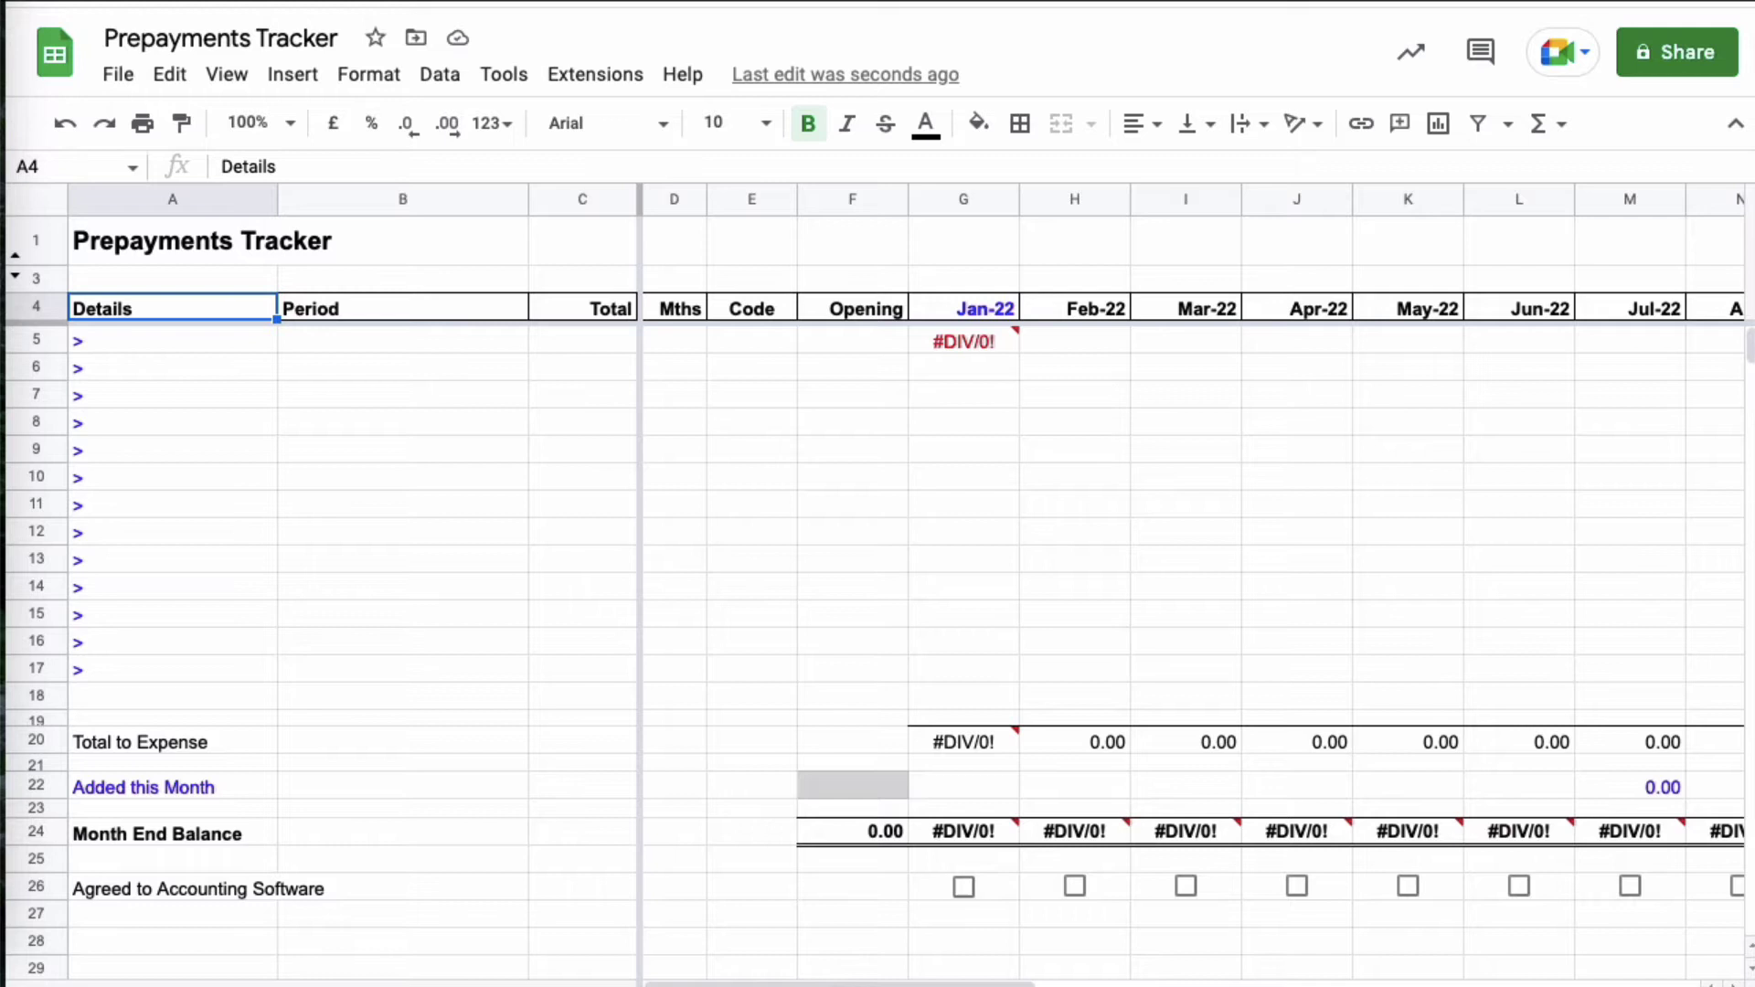
Step: Enter 'Xero consultancy' in A5 and the period '1 Oct 2021 - 30 Sep 2022' in B5
click(751, 668)
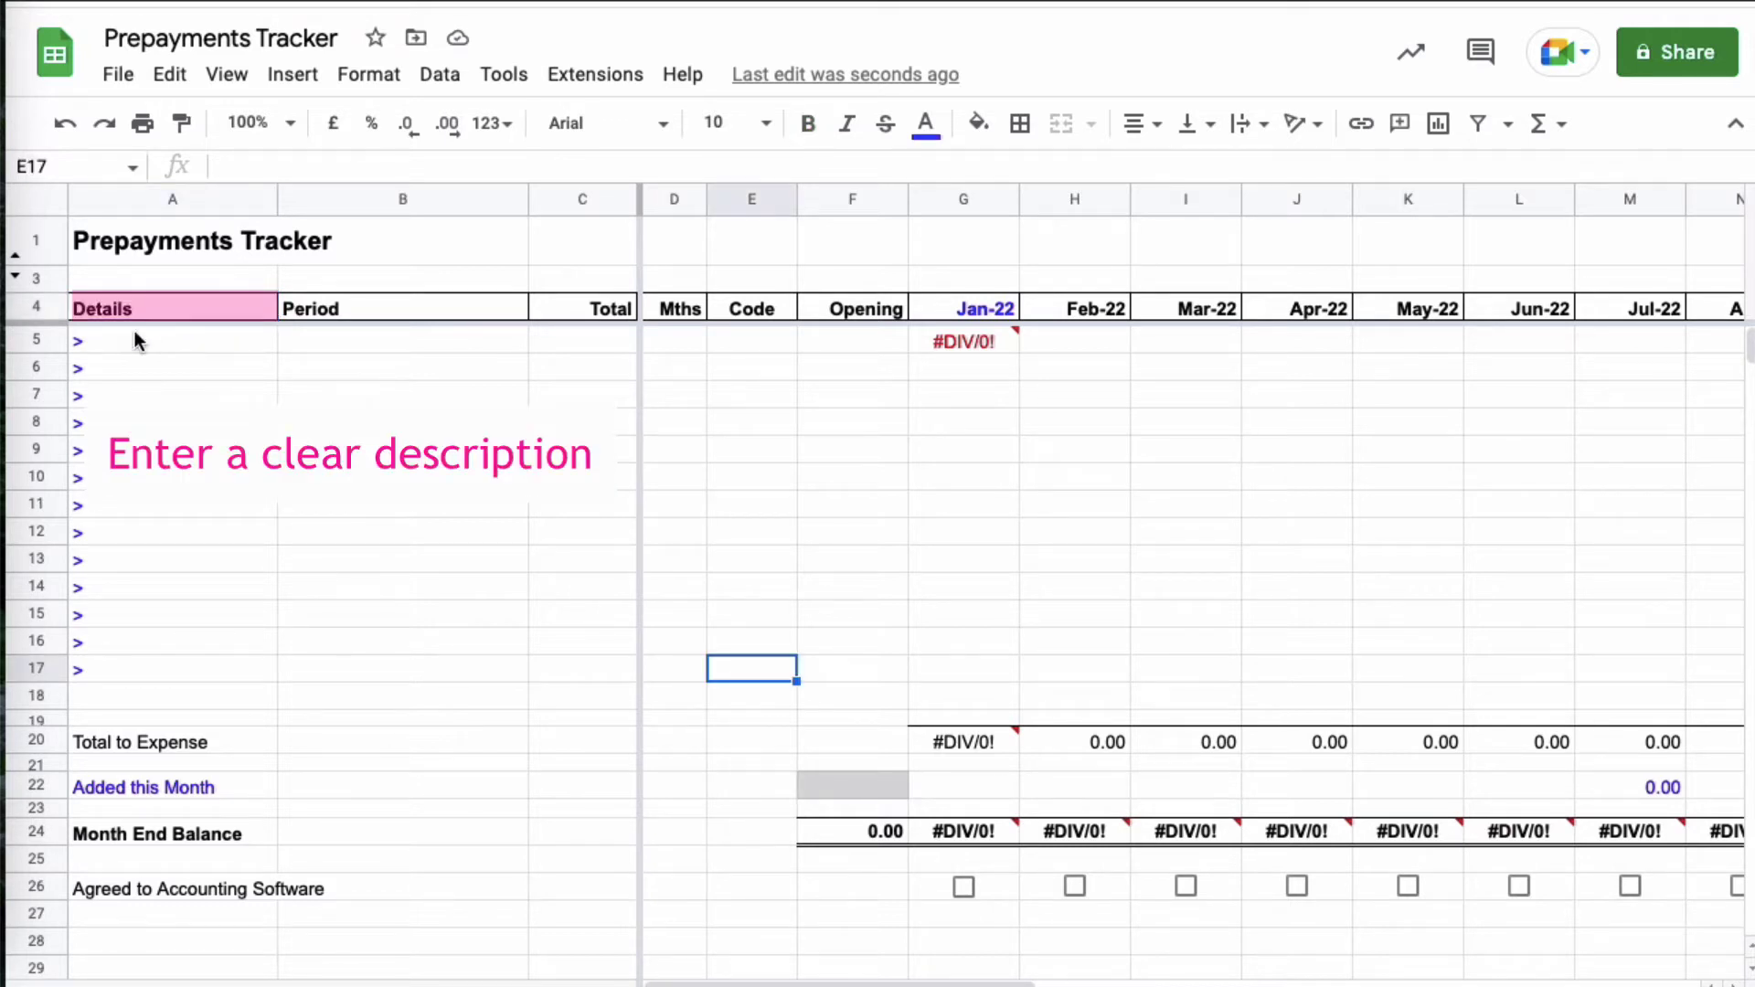
click(133, 340)
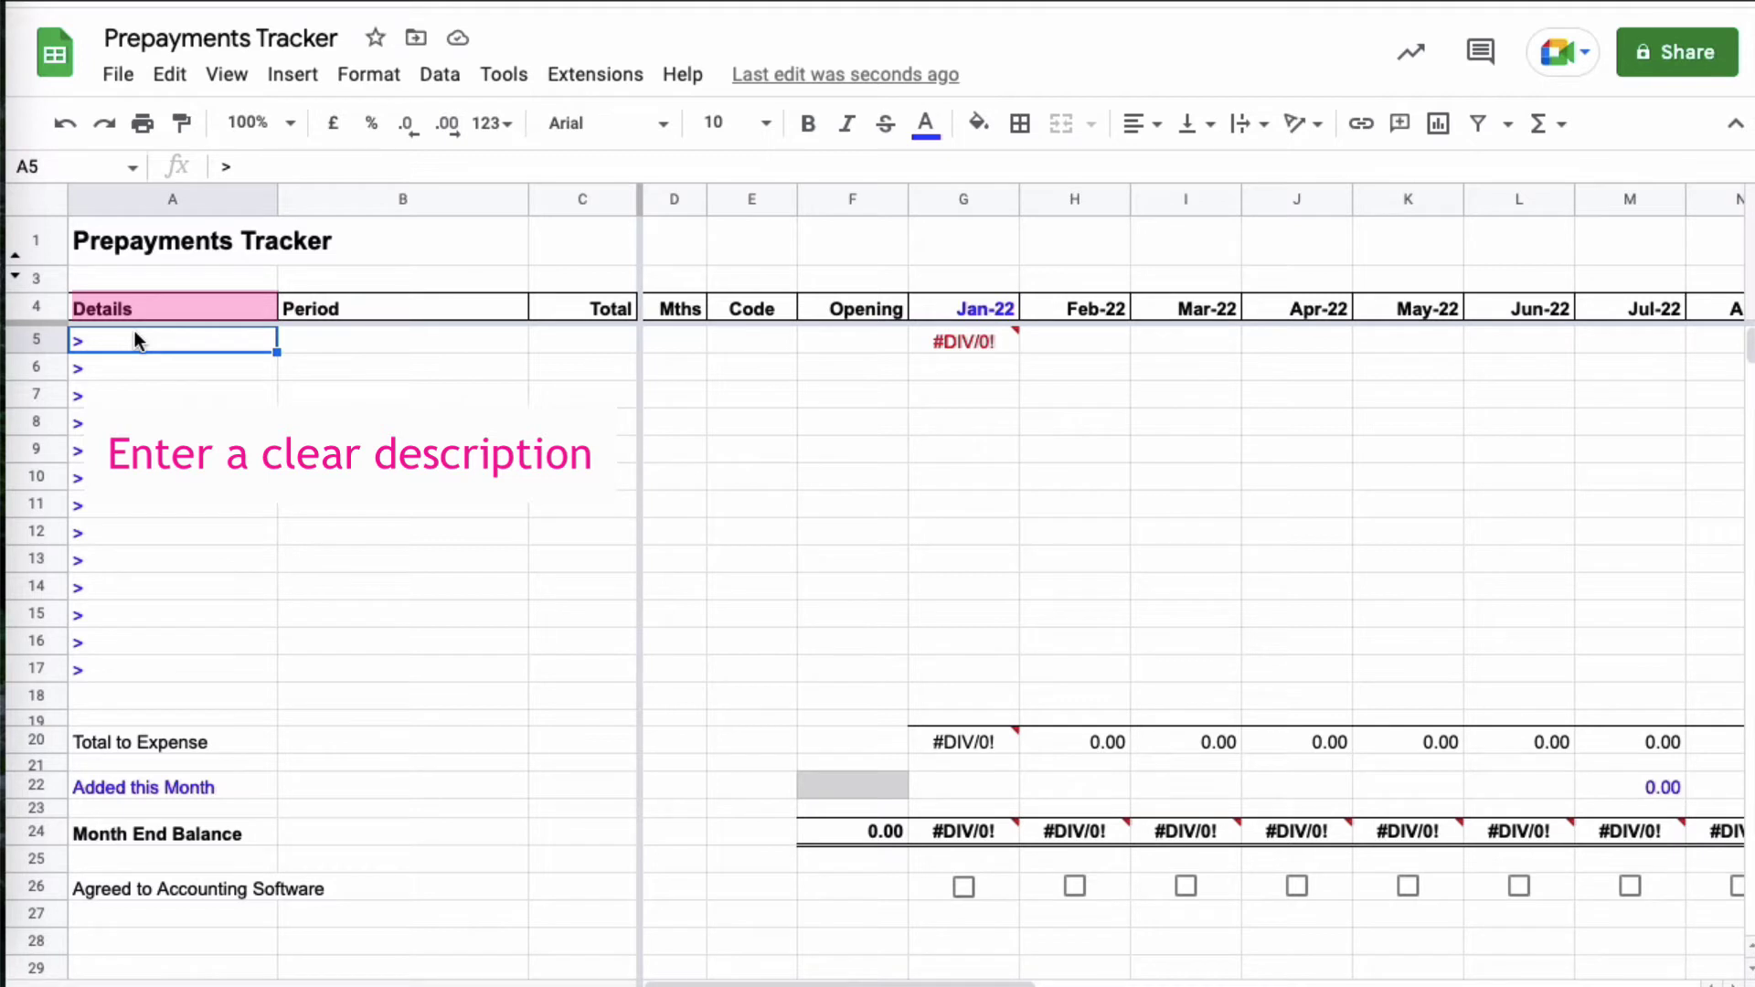
text(Xero co)
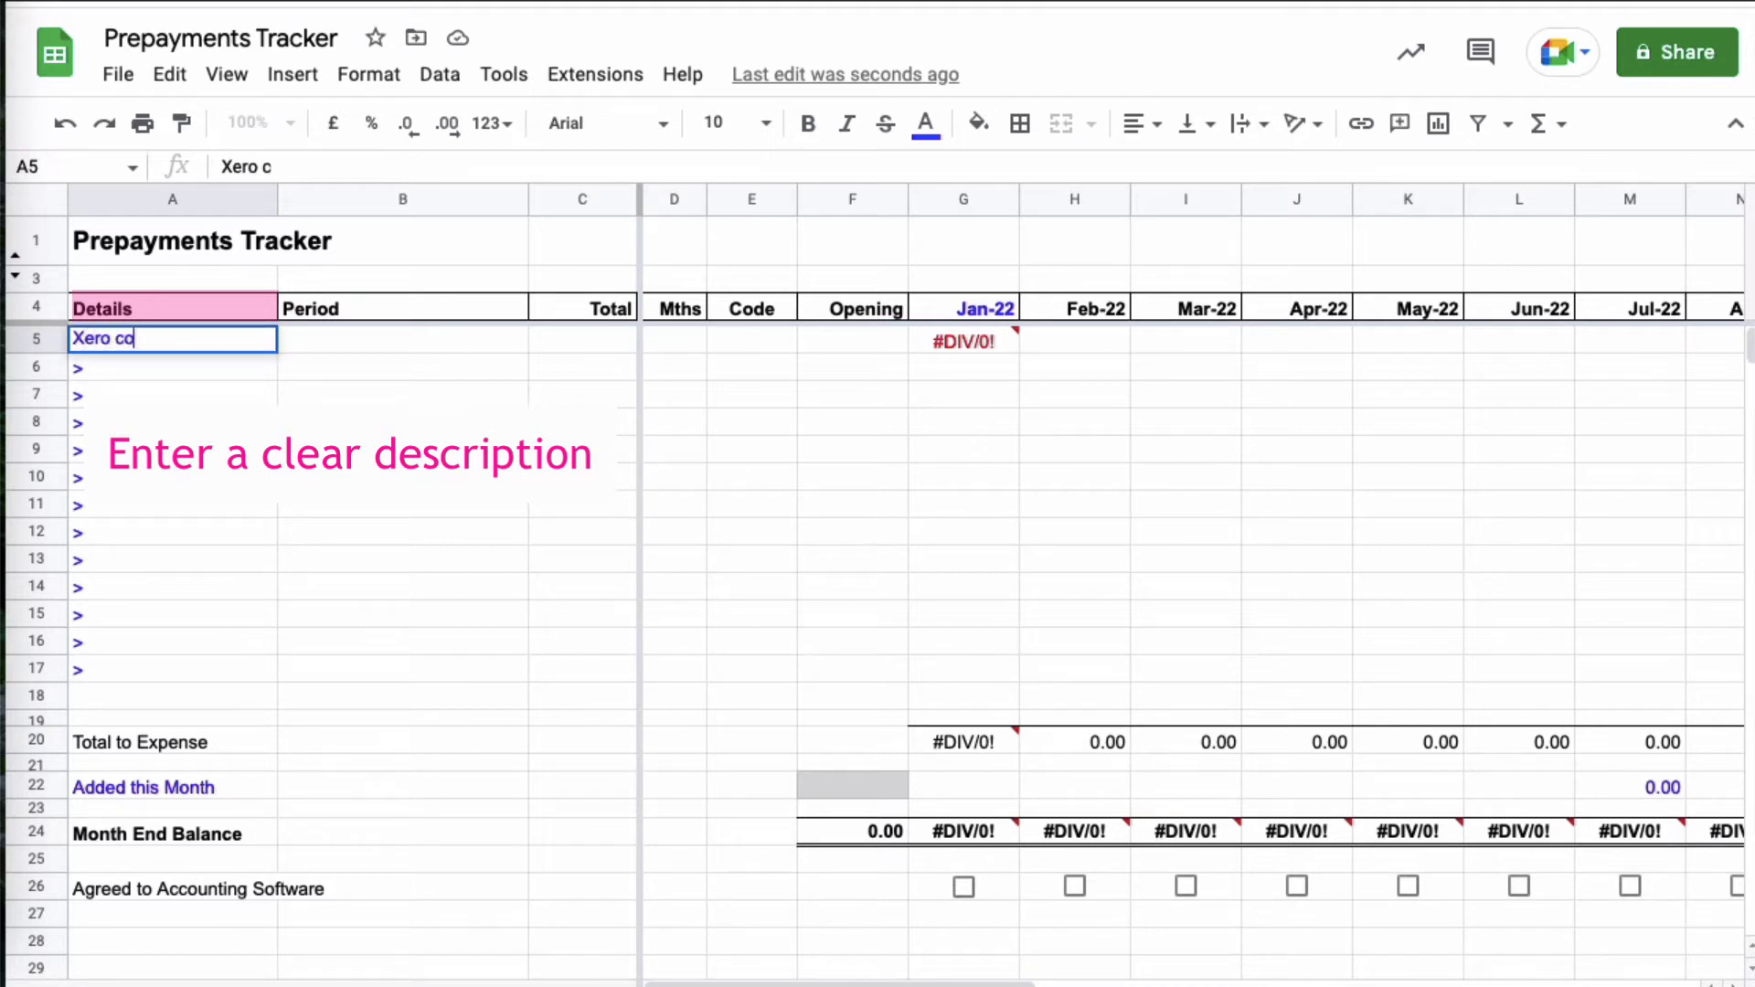
text(nsultancy)
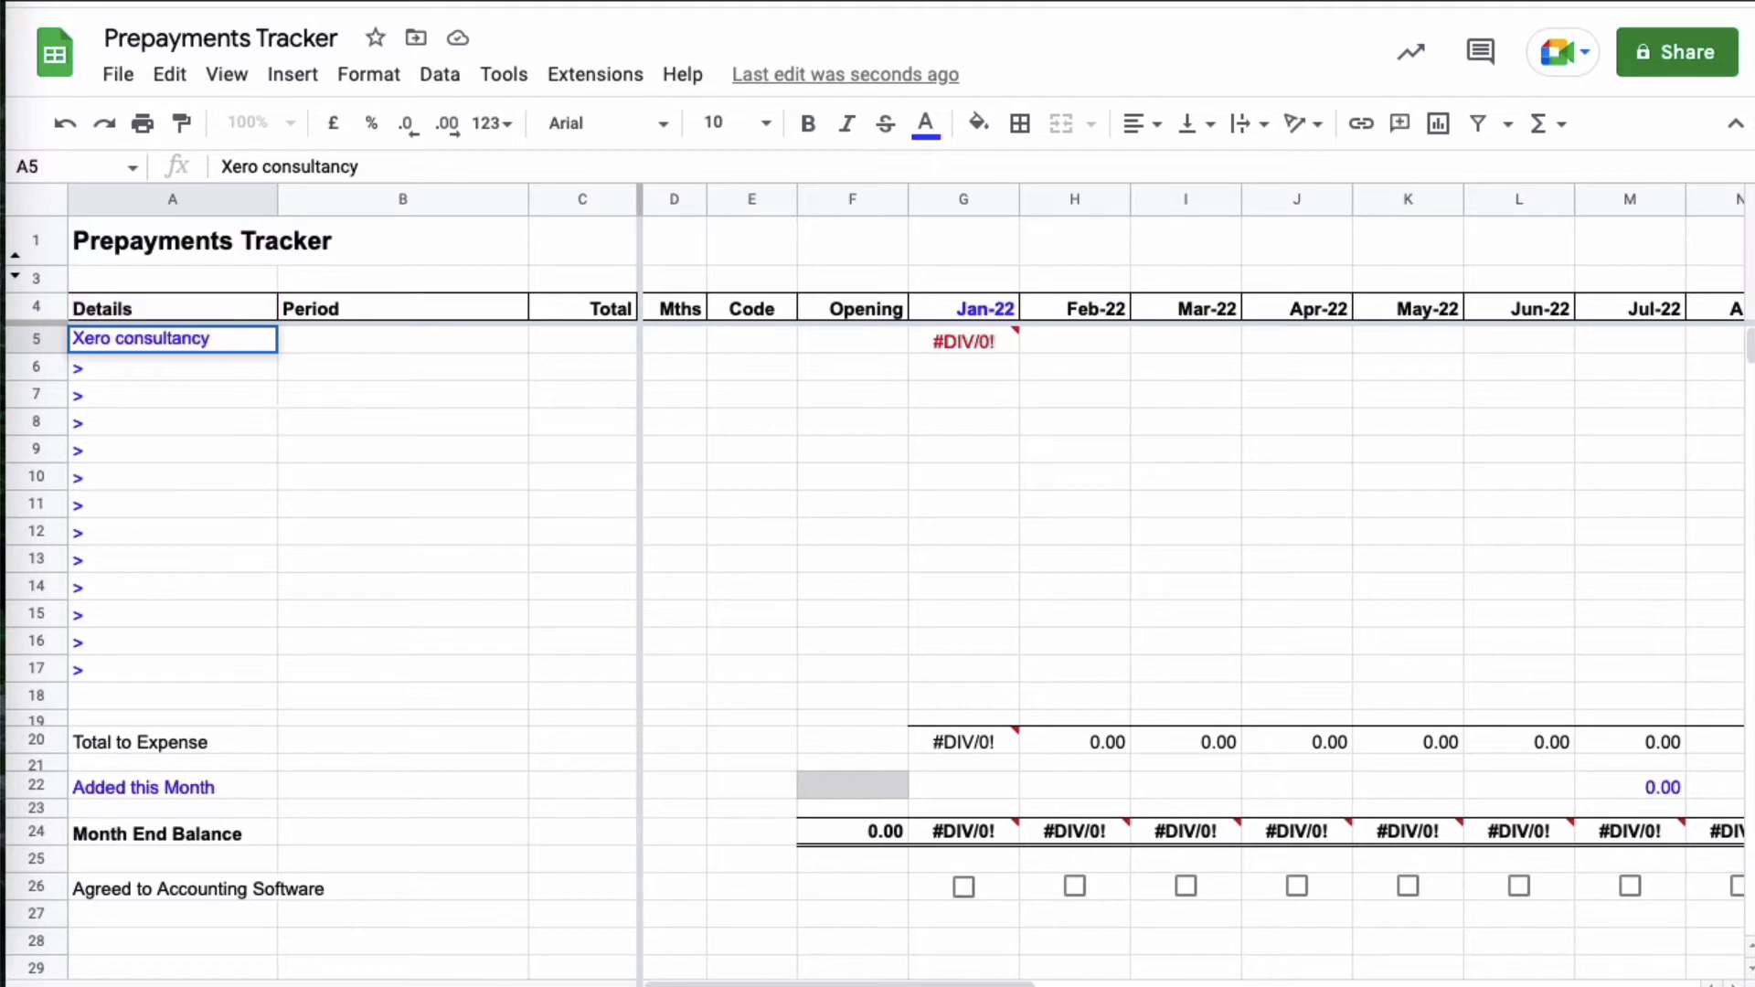
key(Return)
click(172, 341)
click(402, 341)
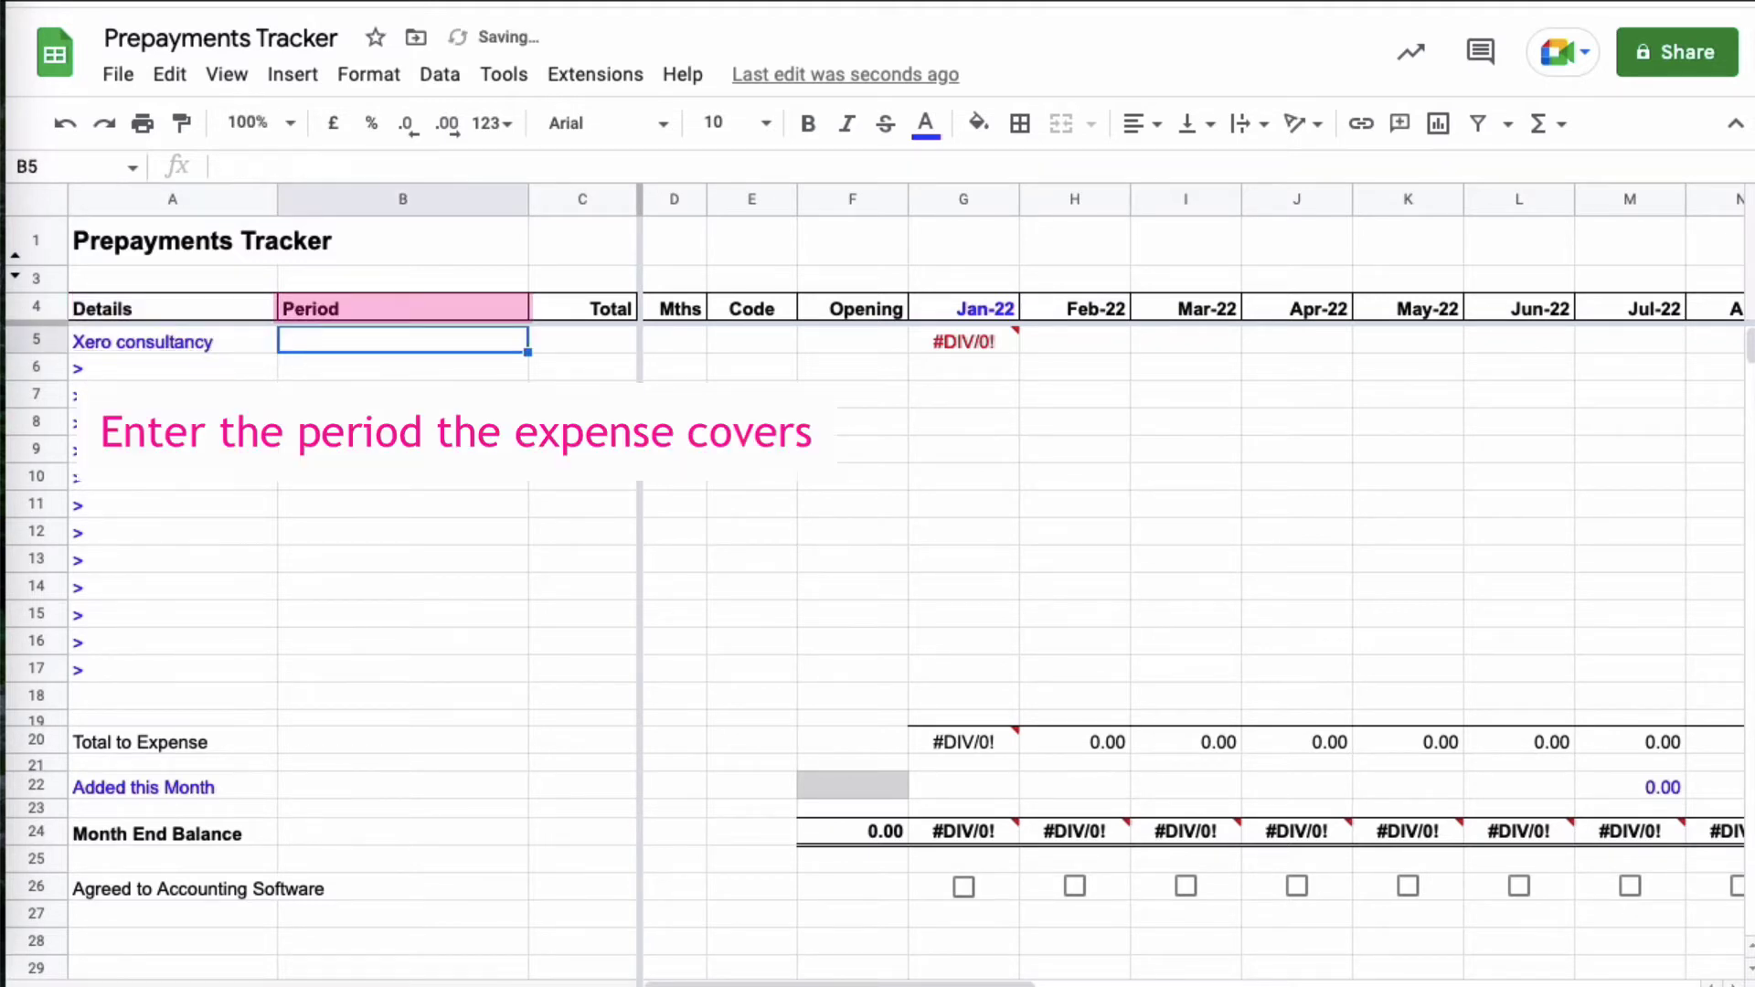
text(')
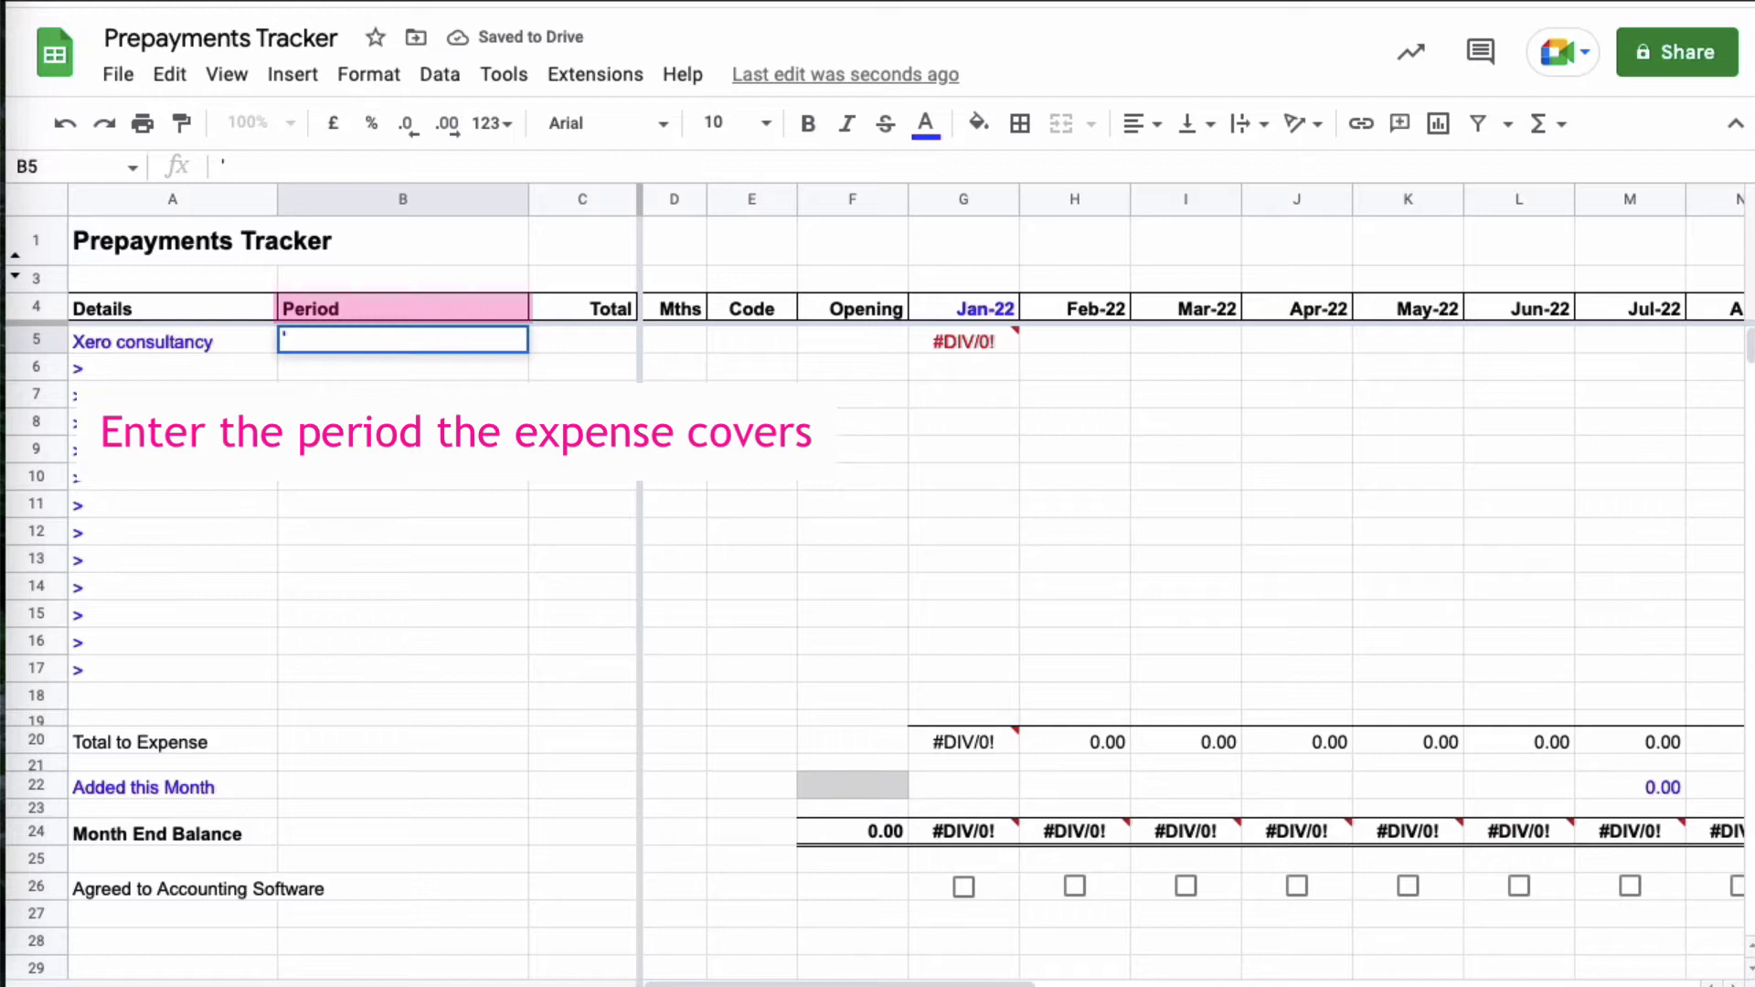
text(1 Oc)
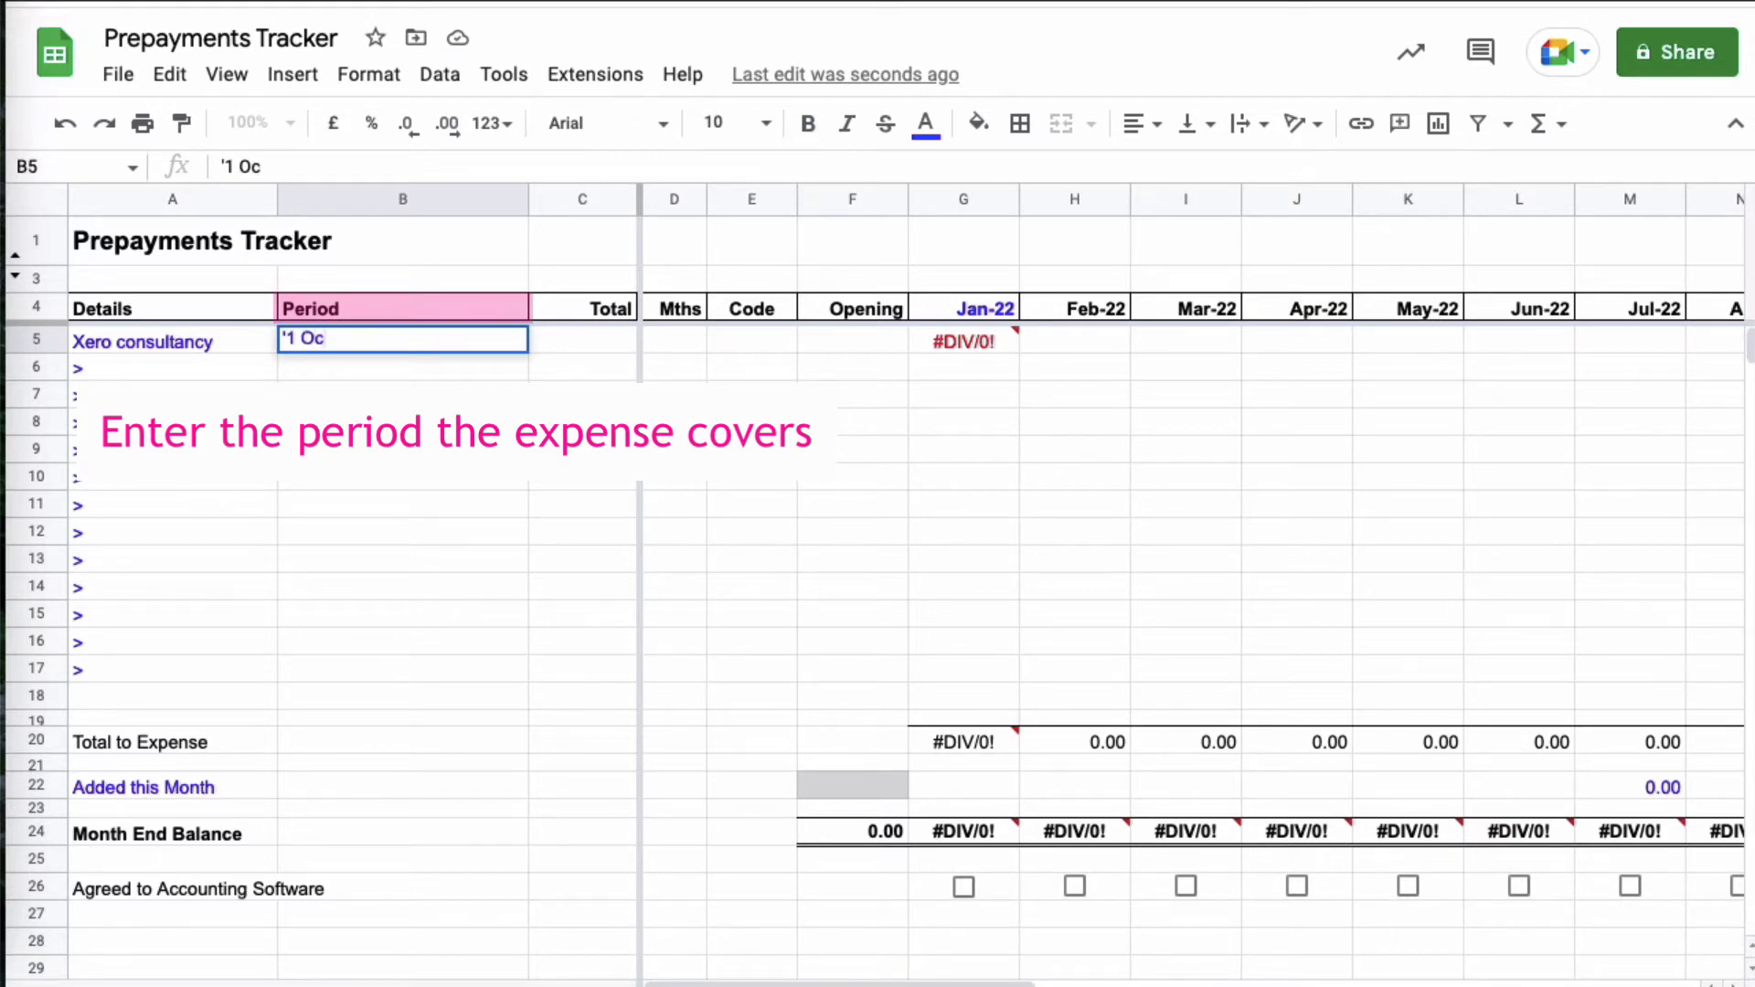
text(t 2021 - 30 Sep 2022)
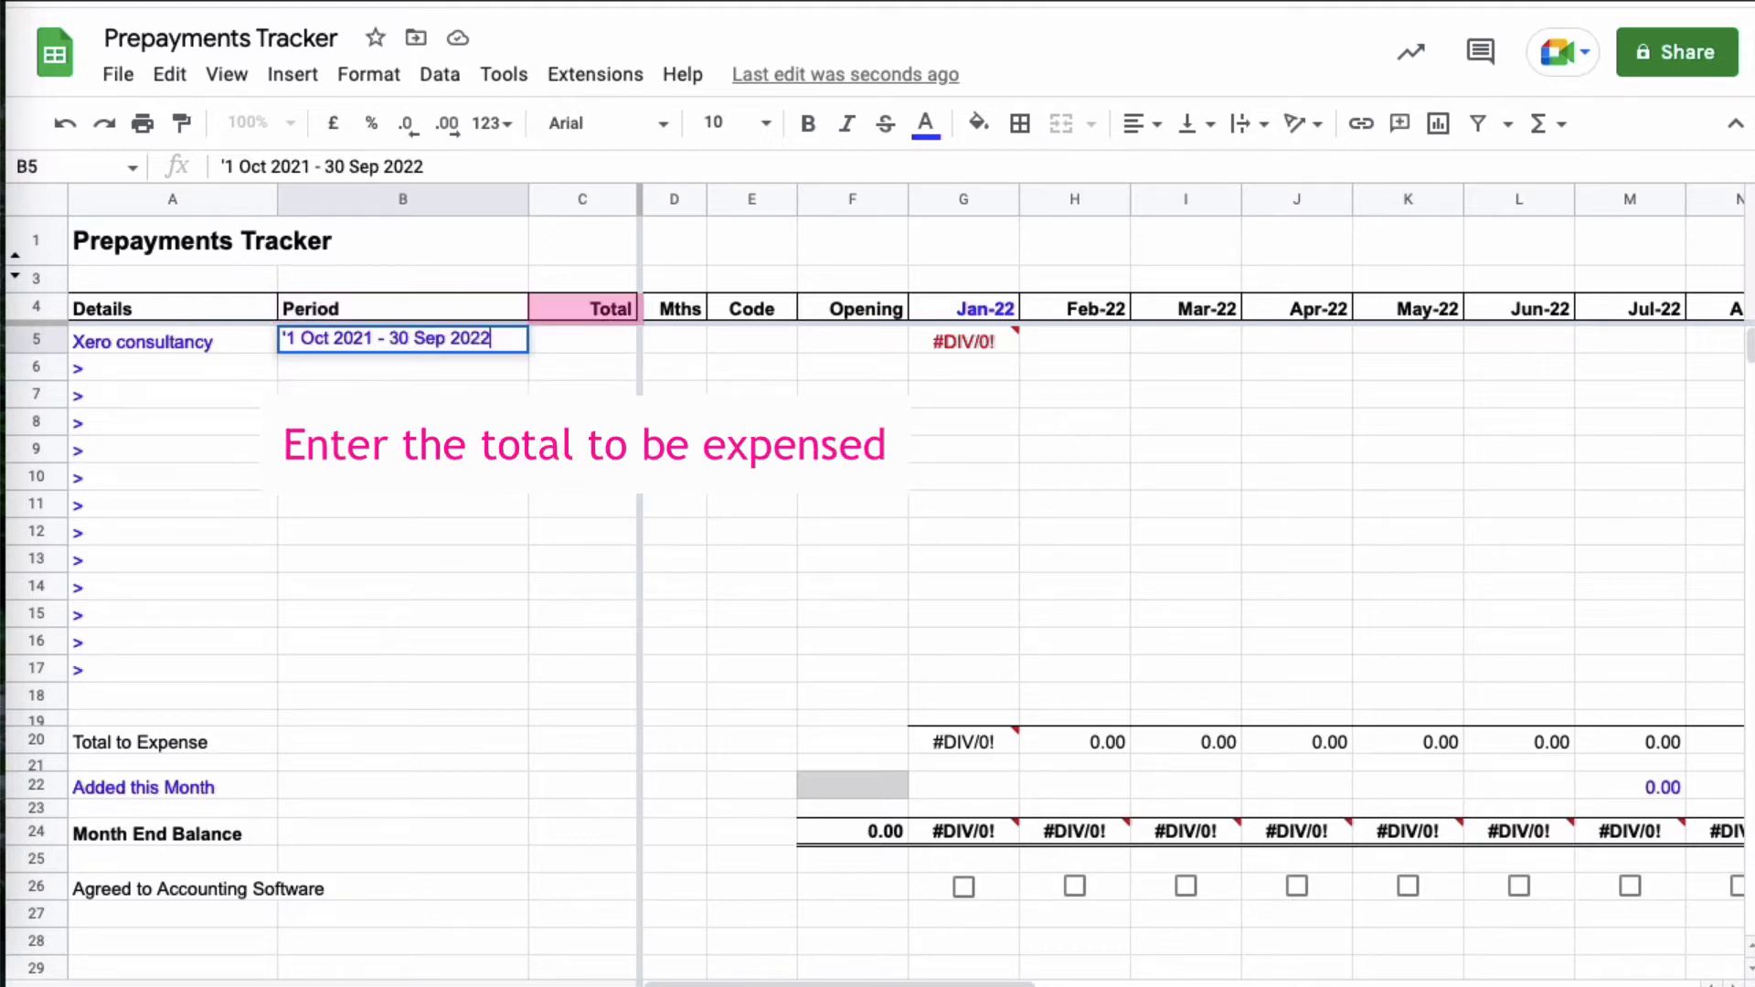
key(Tab)
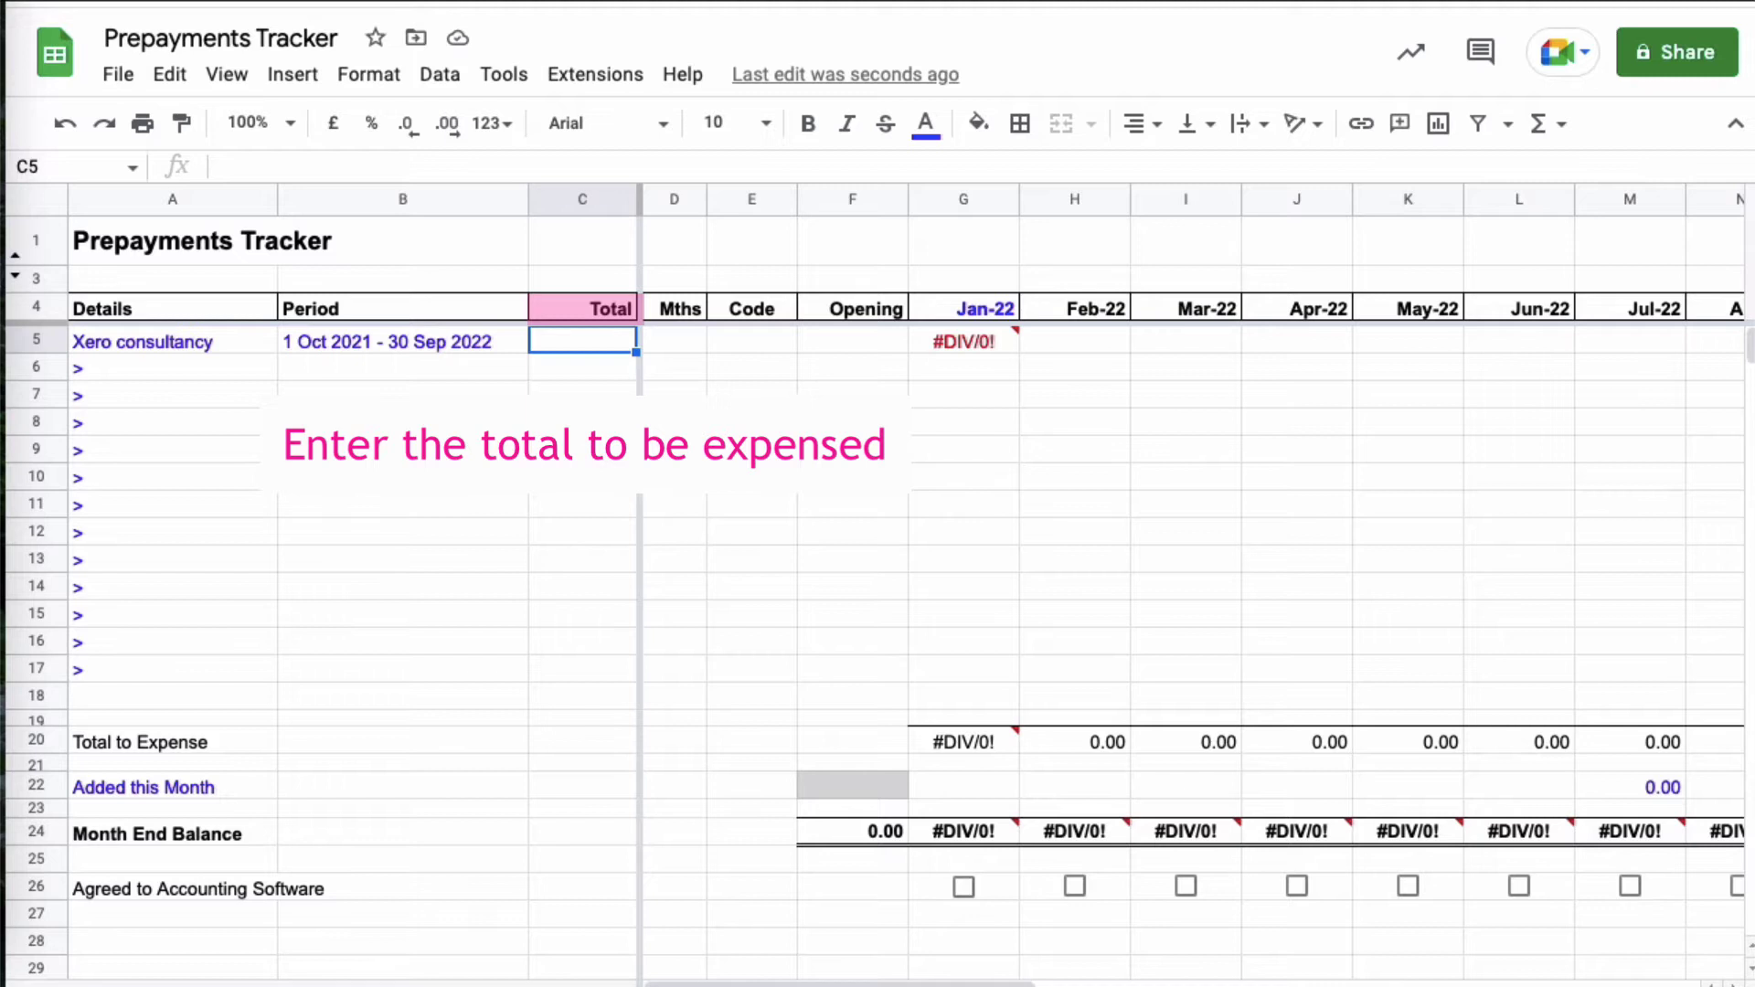
Step: Enter a 360 total and 12 months for the Xero consultancy row
text(360)
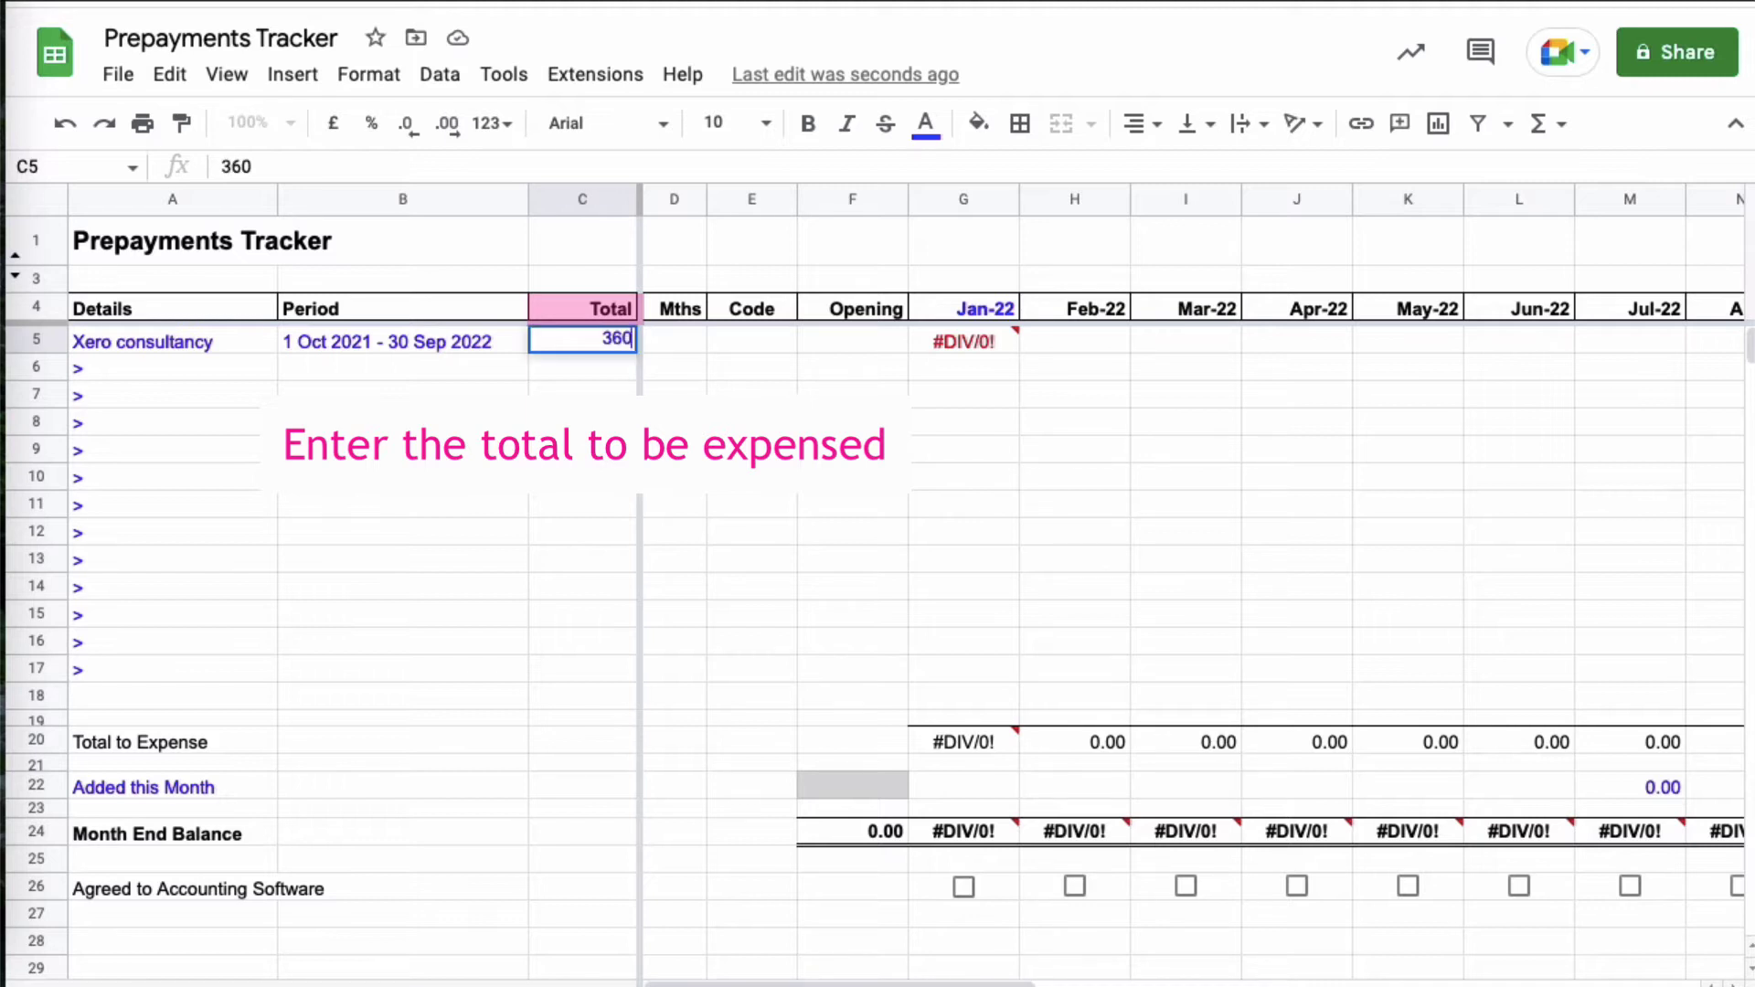
key(Tab)
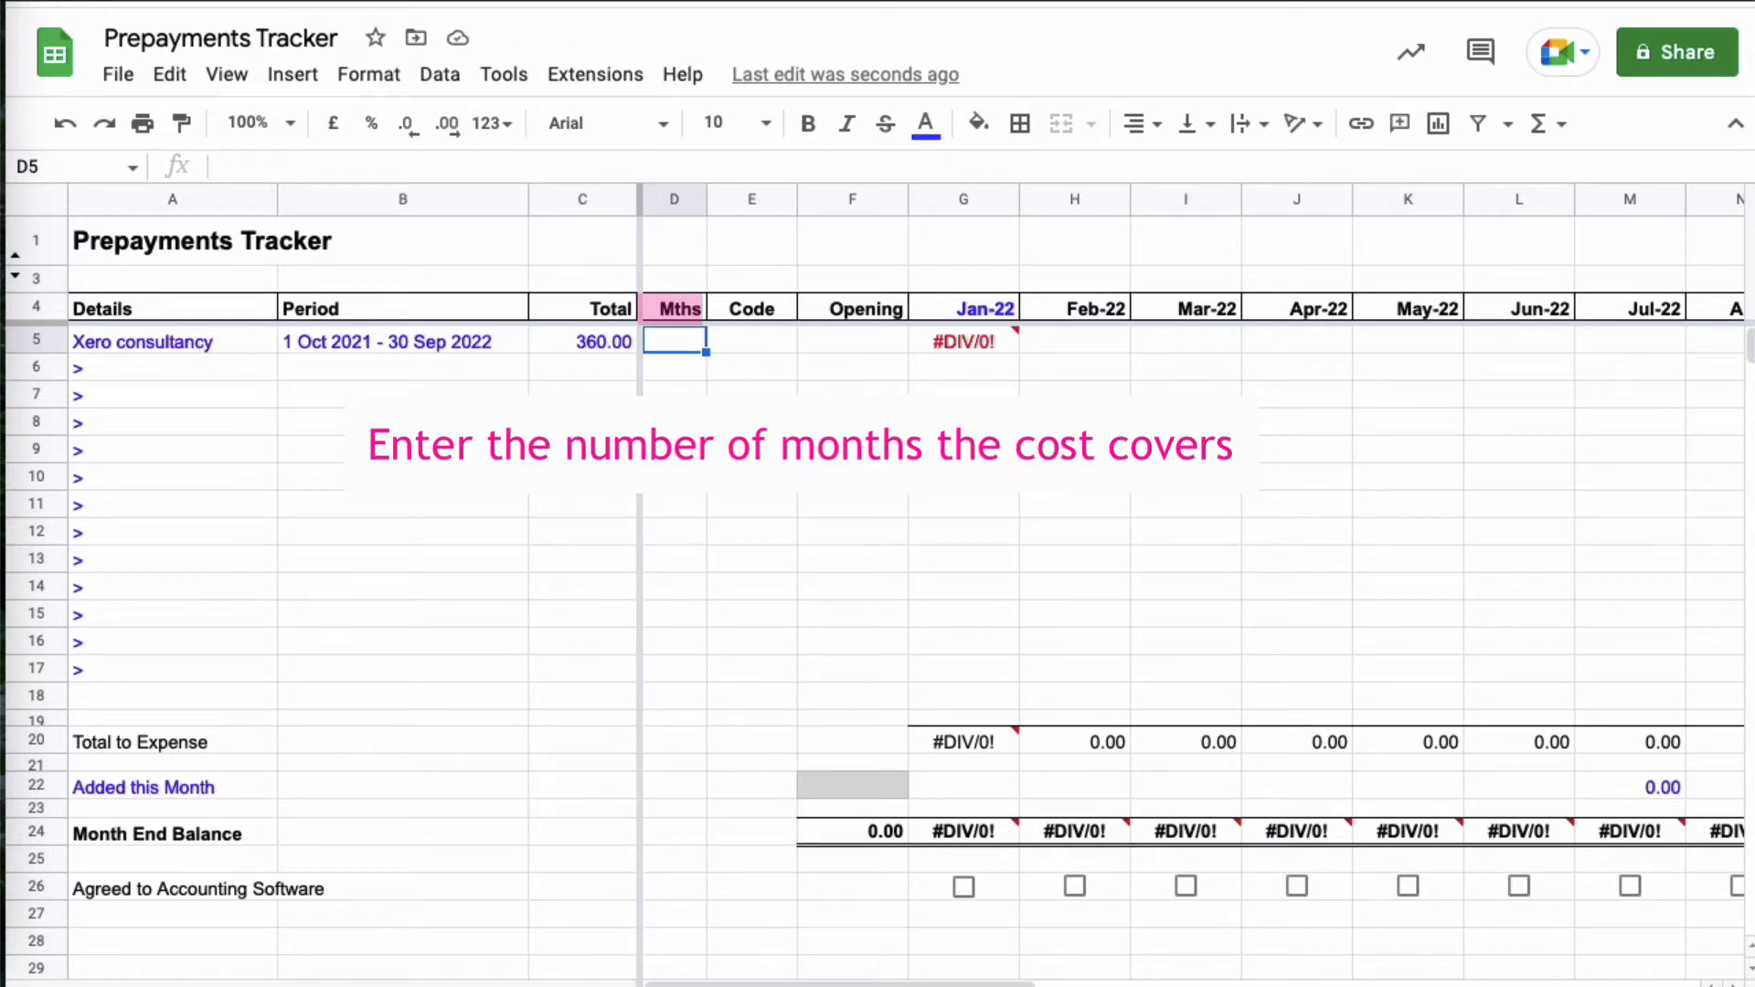
text(12)
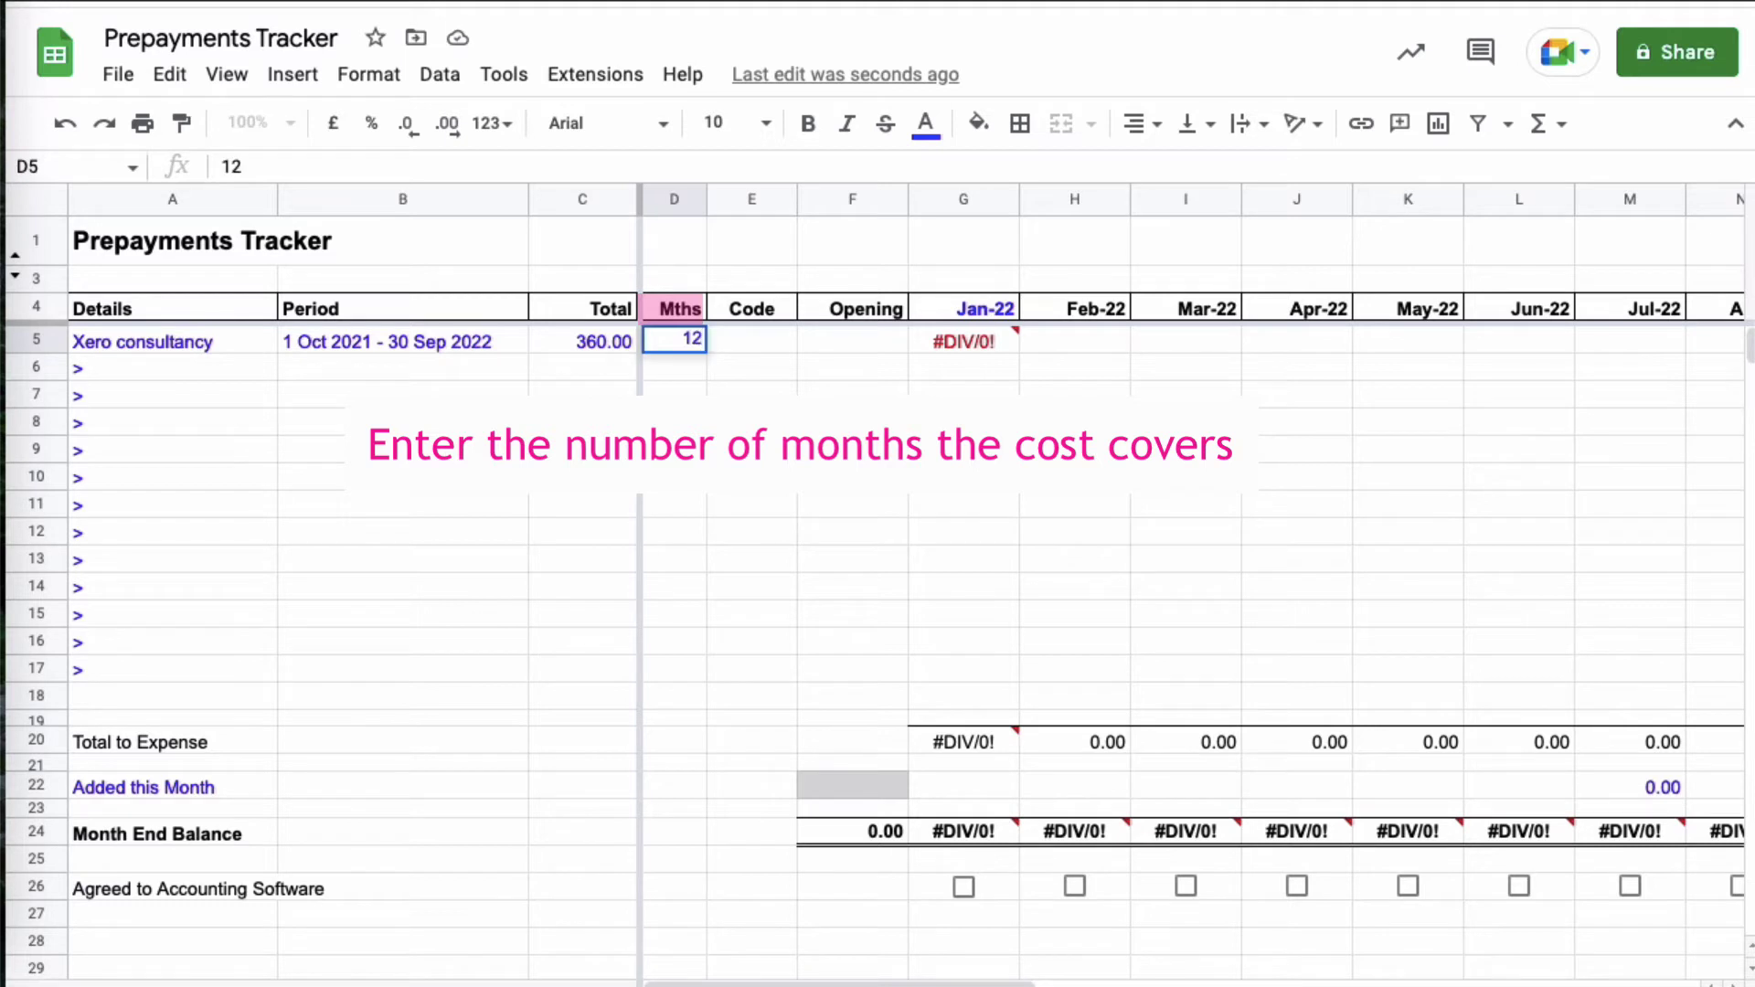
key(Tab)
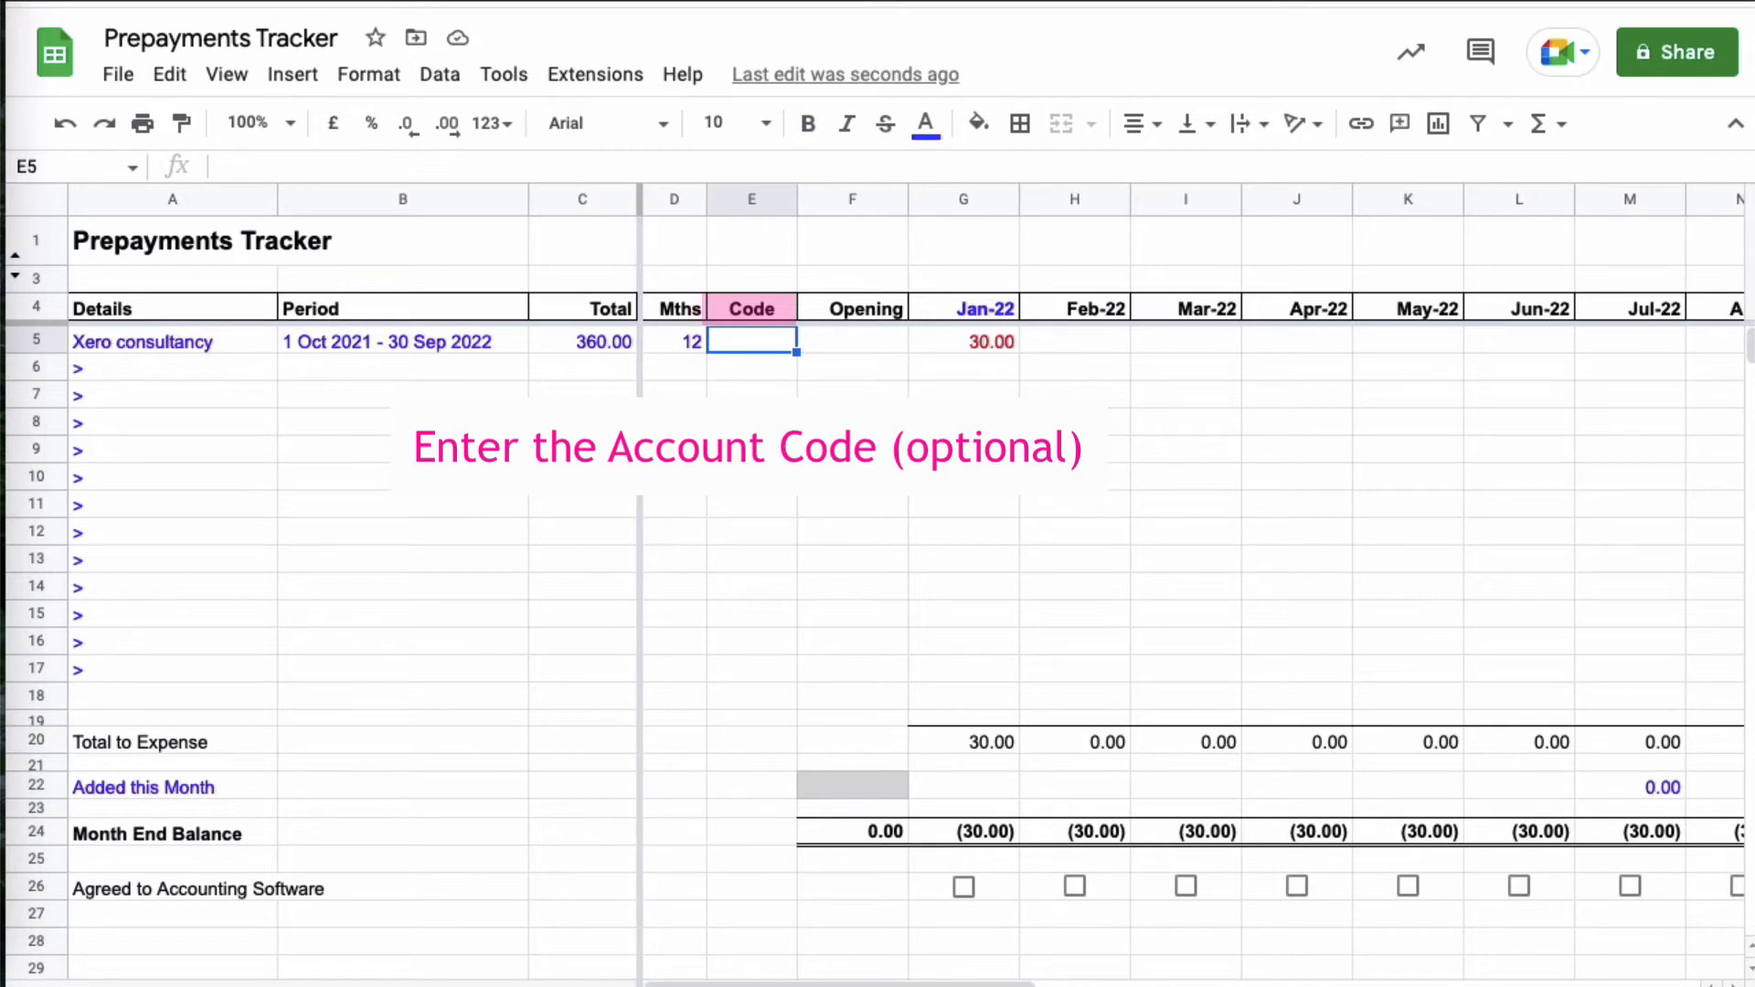
Step: Give the Xero consultancy row account code 412 and a 270 opening balance
click(156, 345)
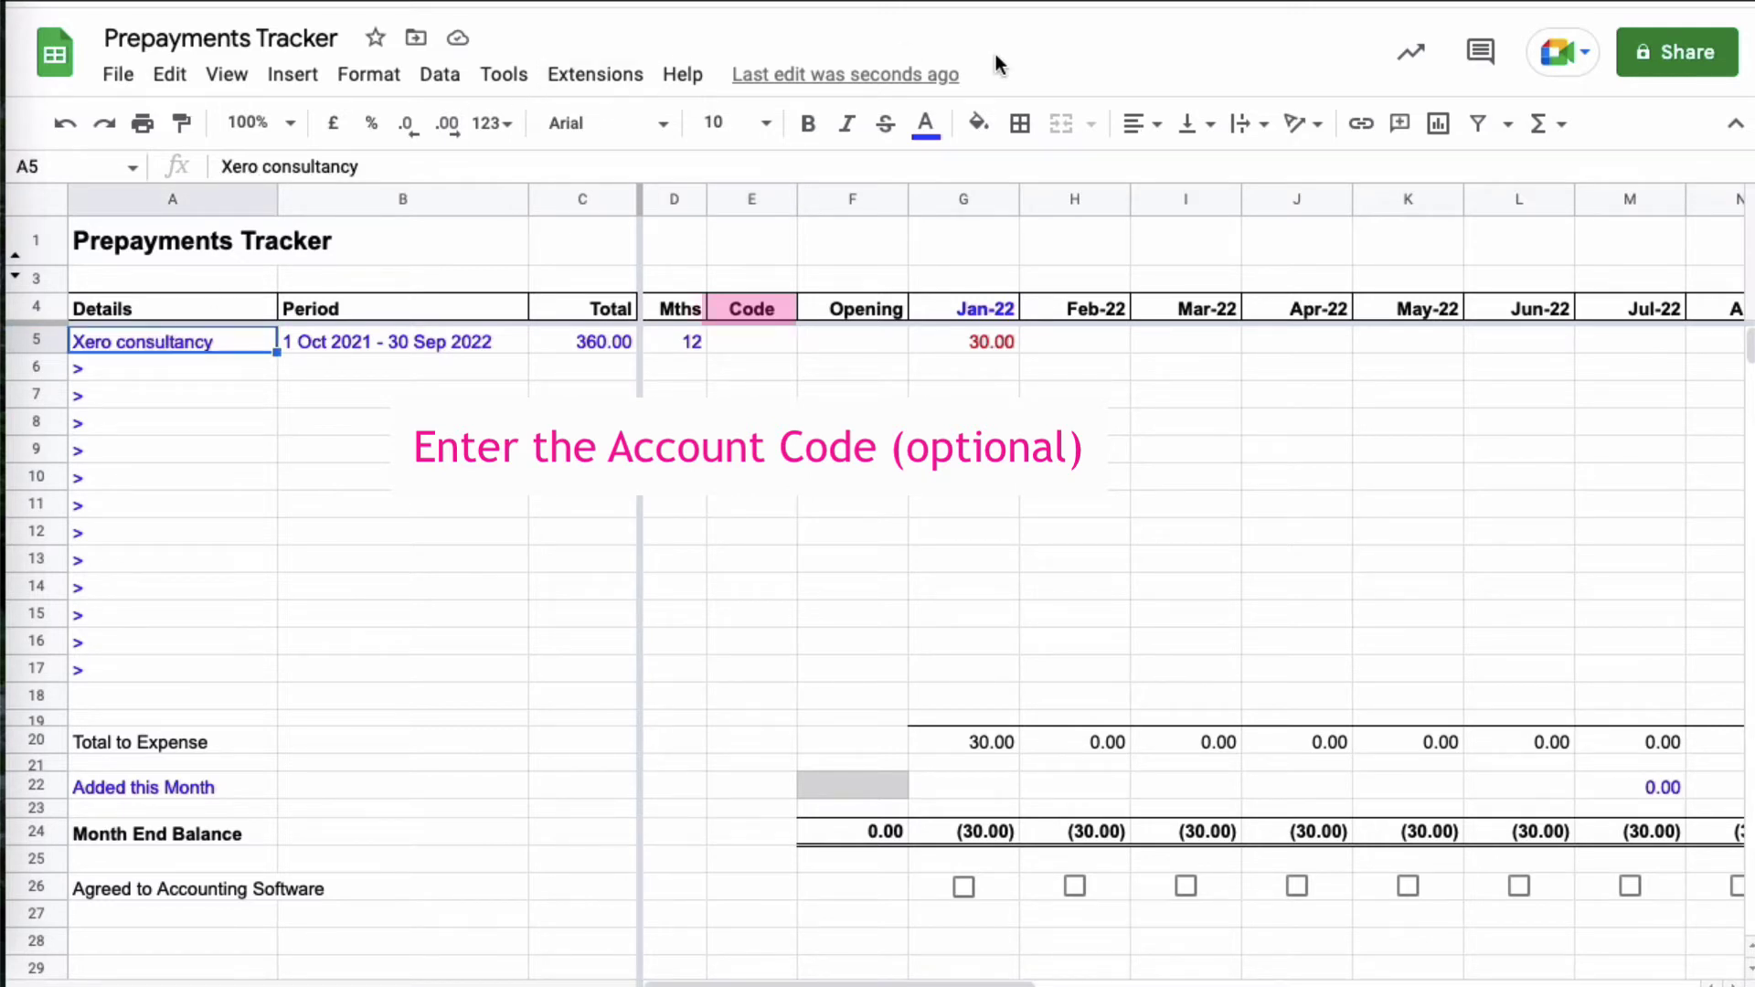
click(764, 342)
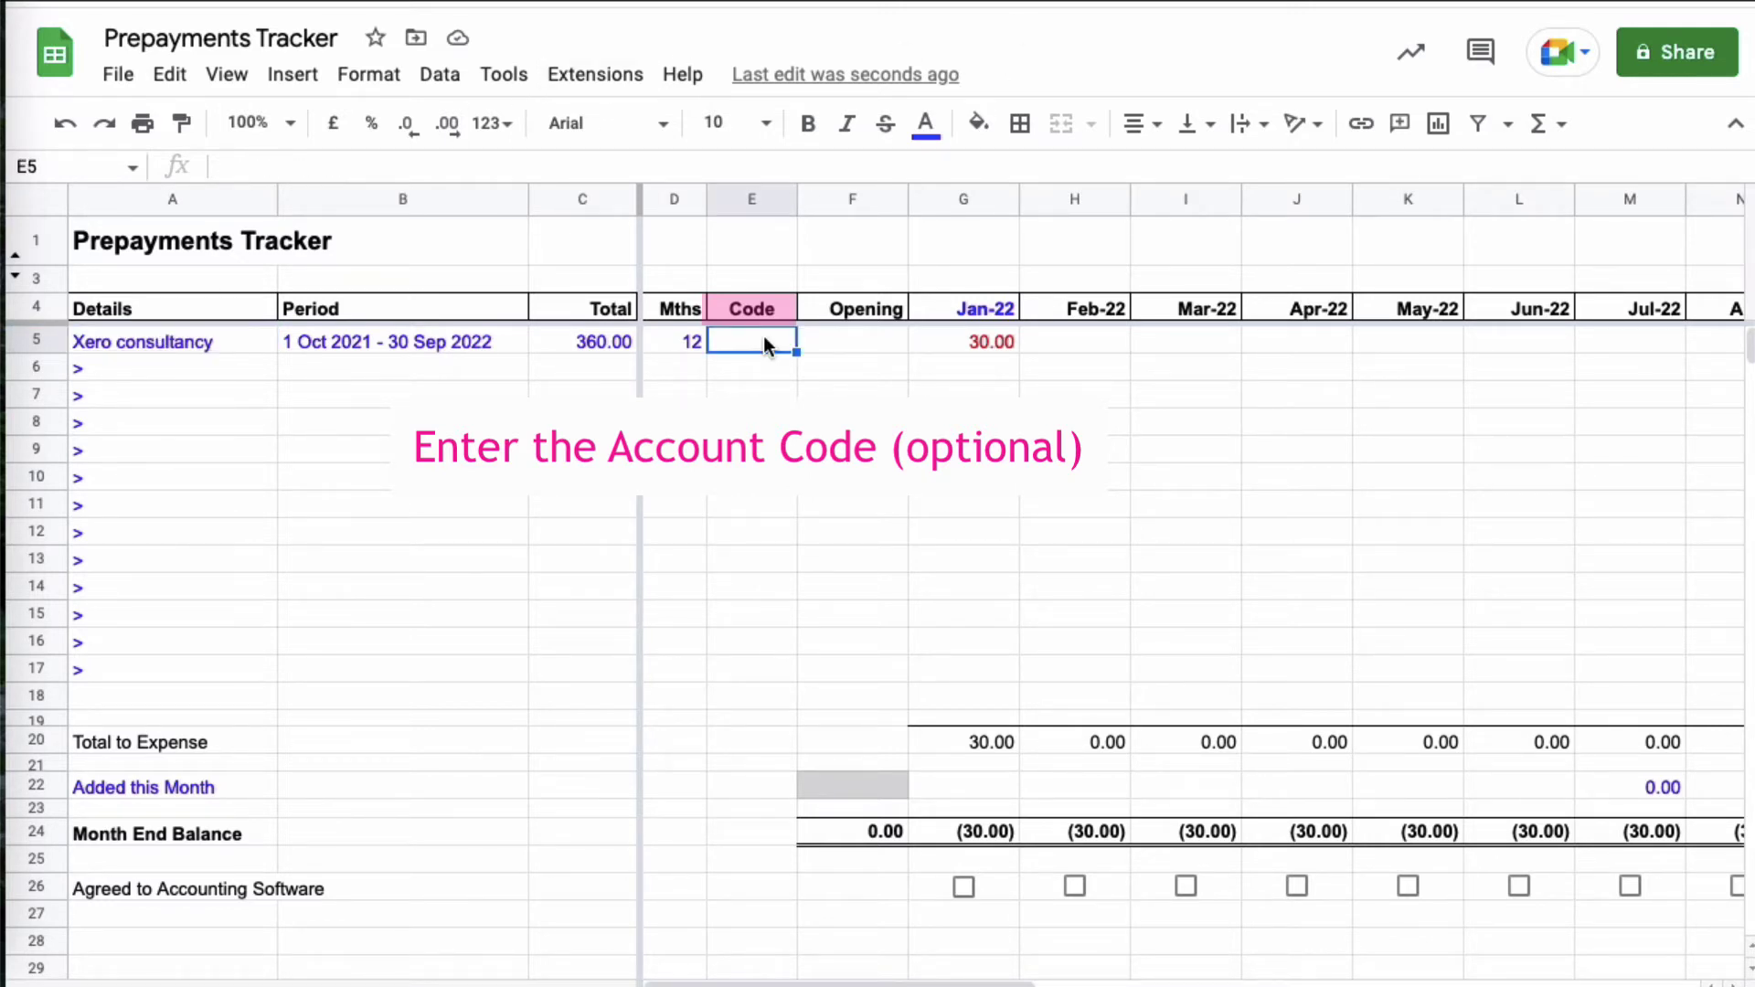
text(412)
key(Return)
key(Up)
key(Right)
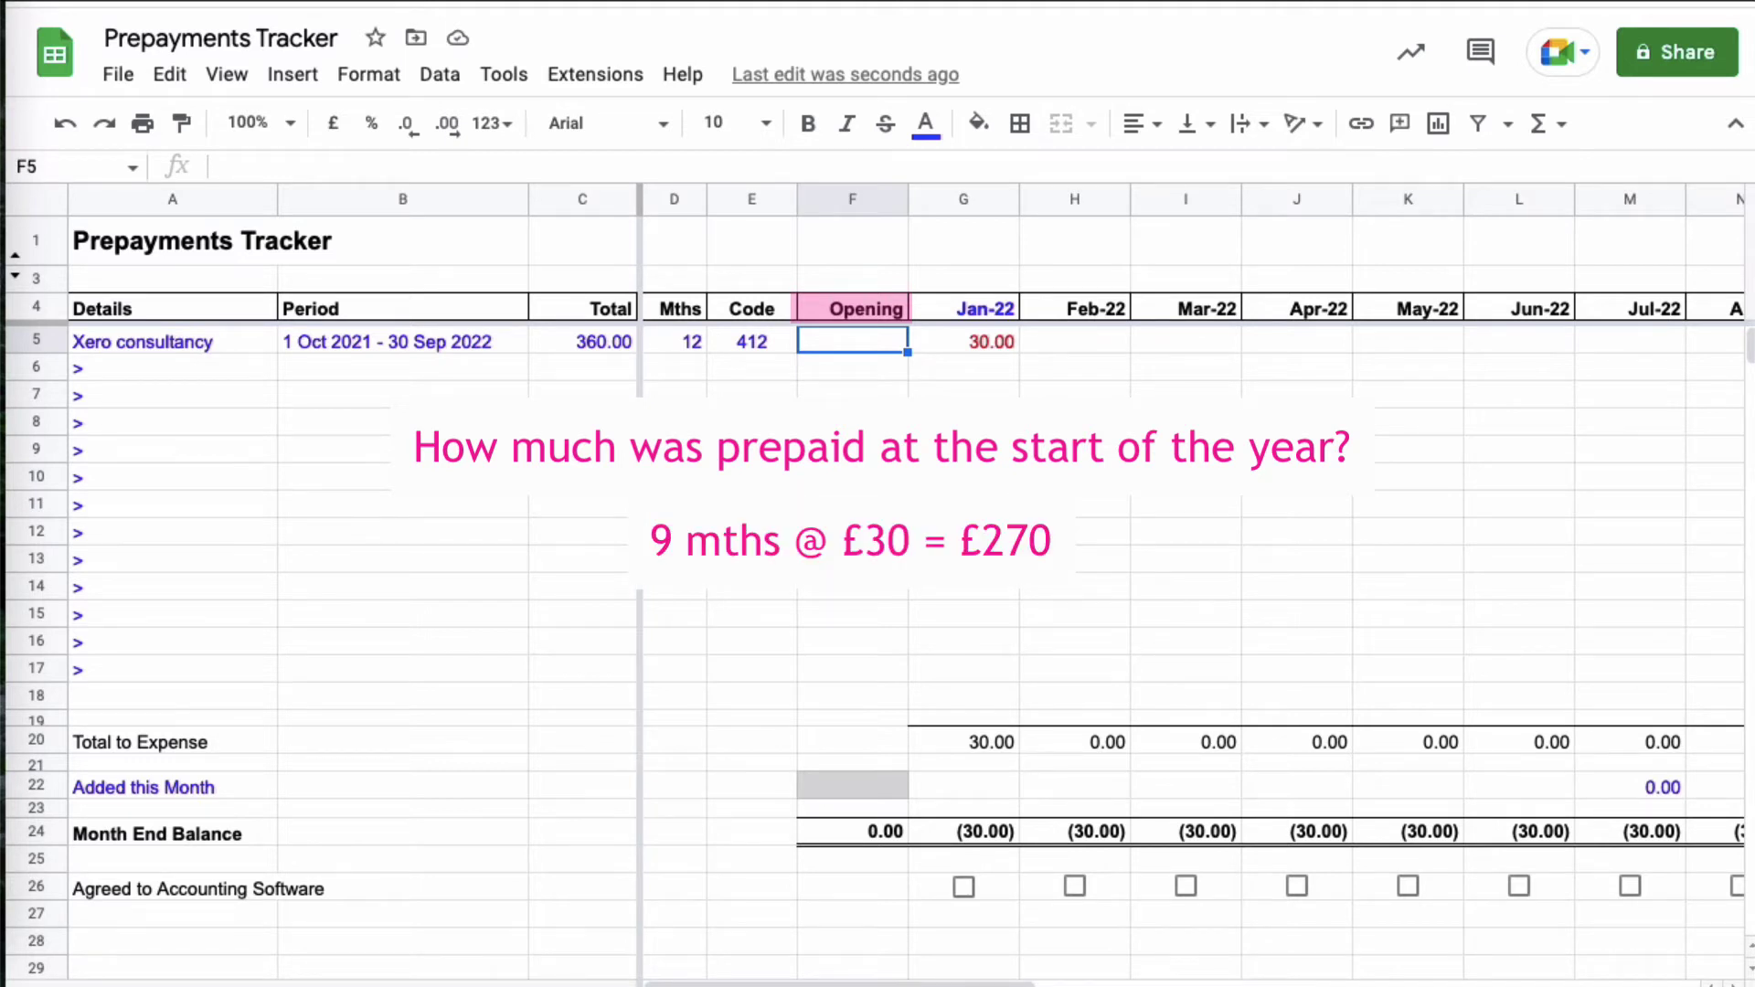
text(27)
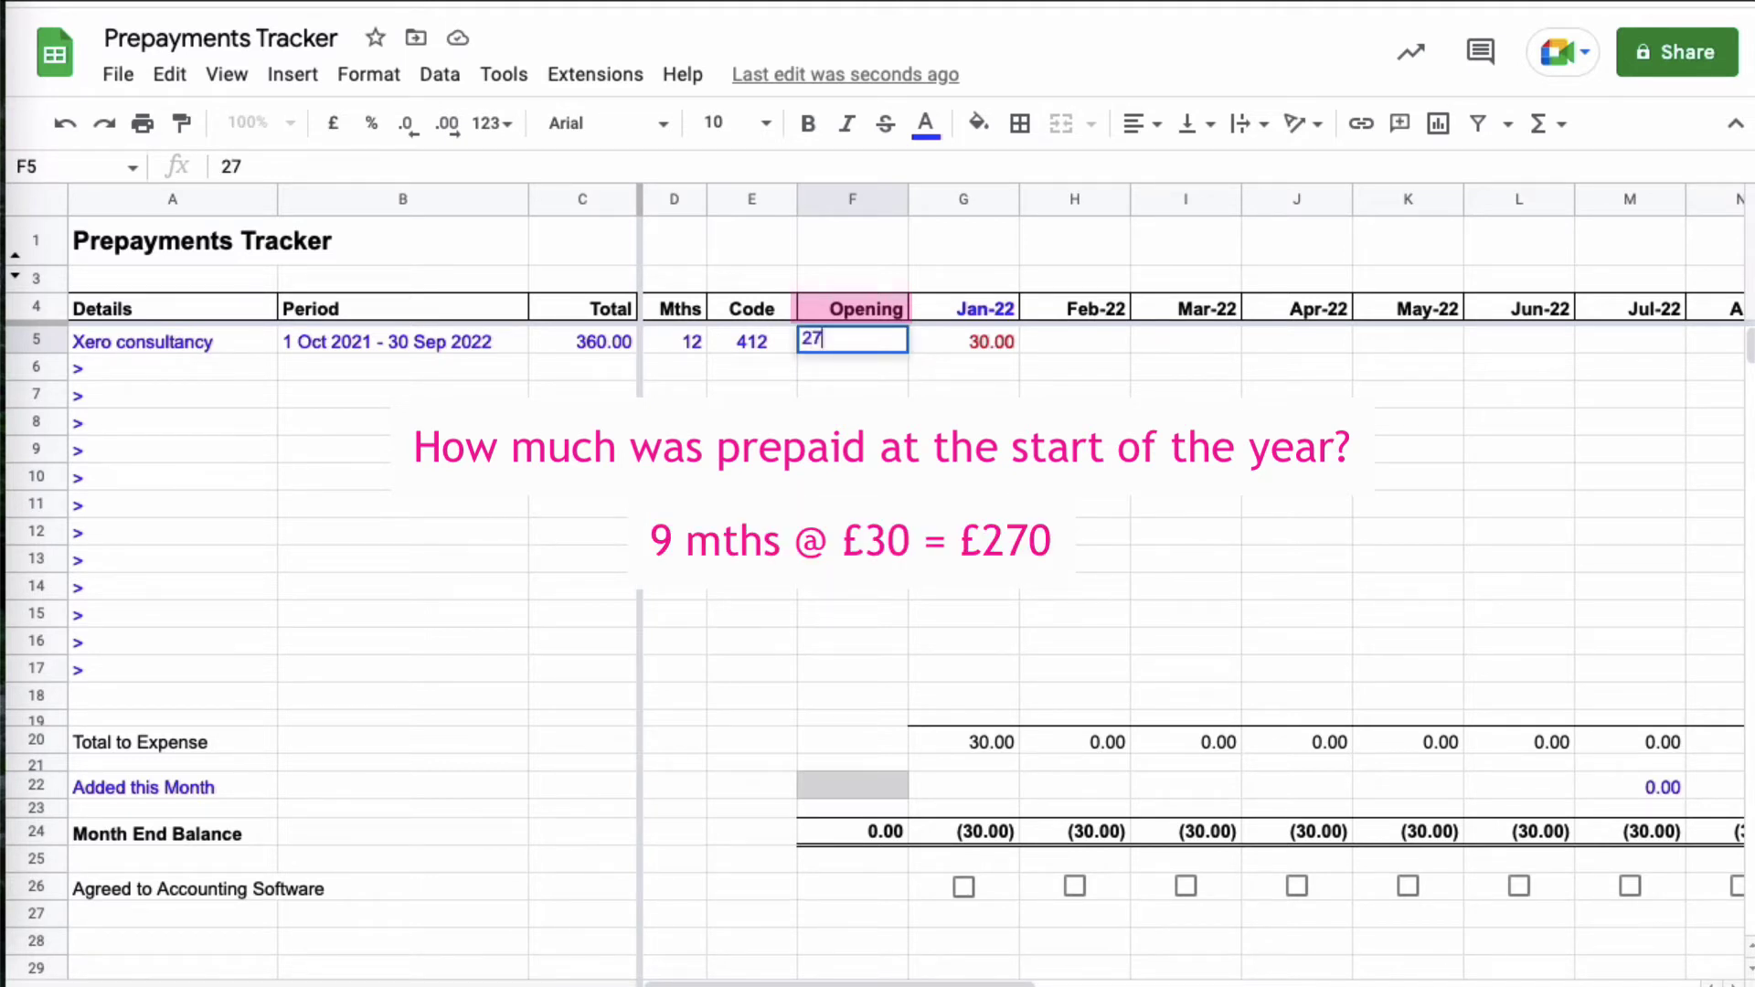
text(0)
key(Return)
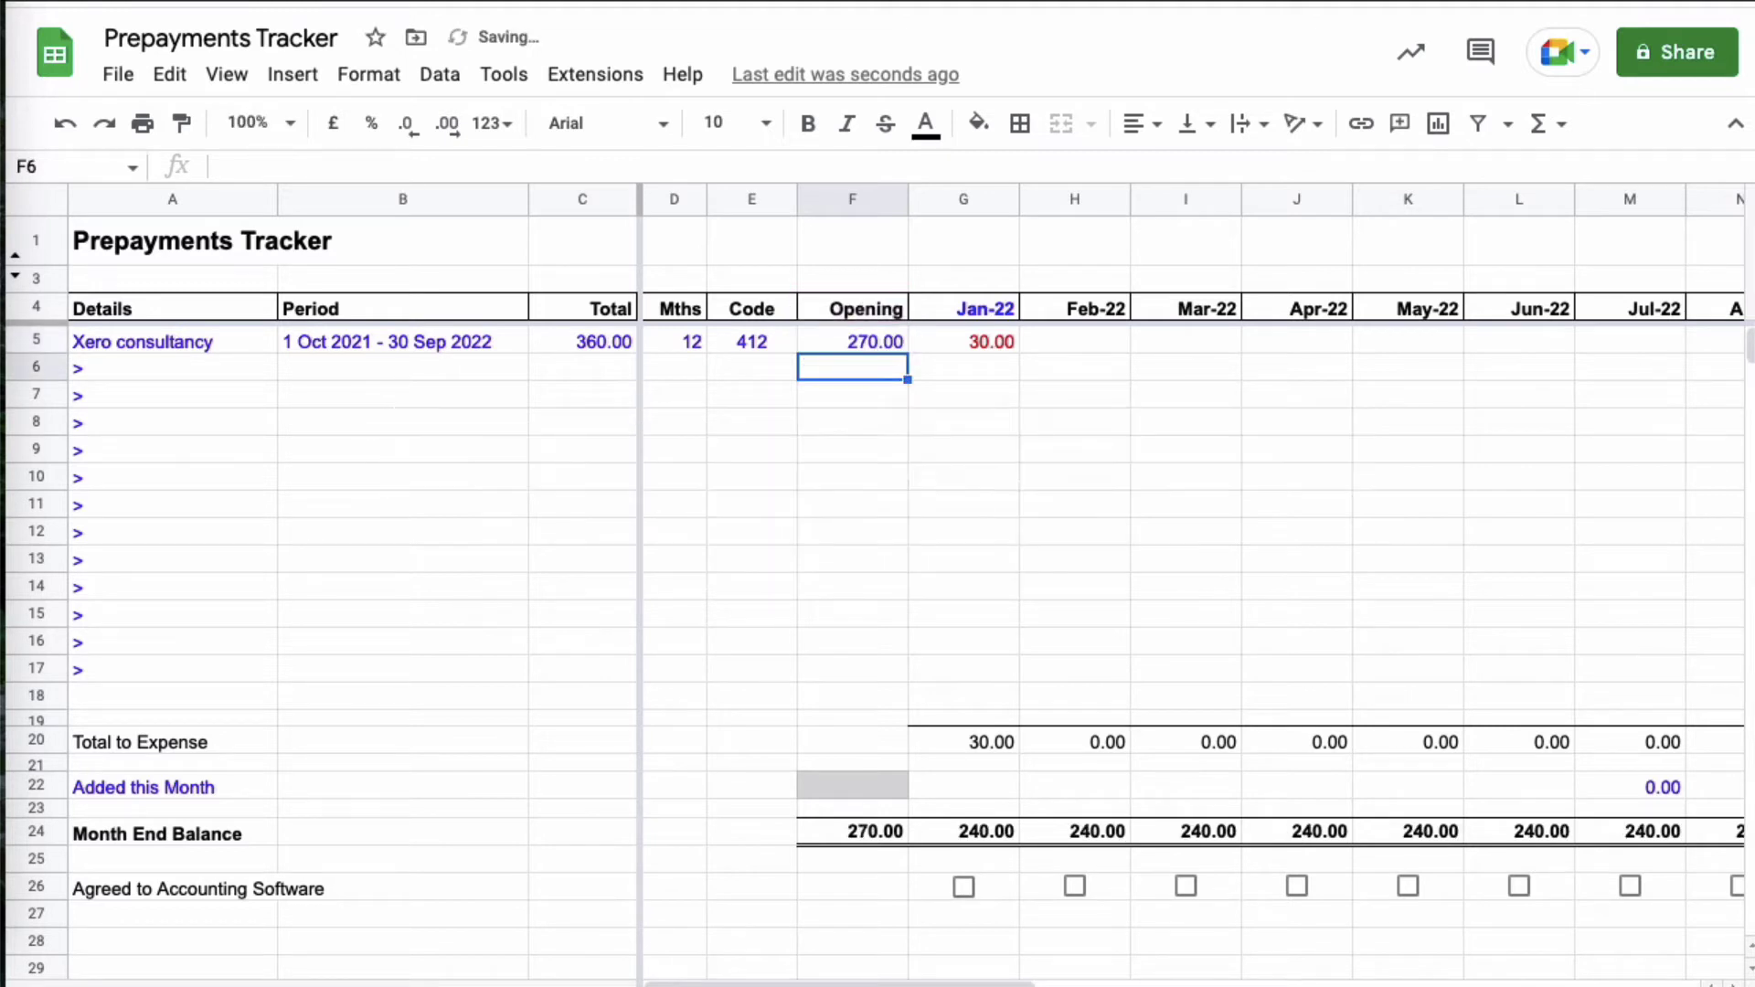
click(963, 341)
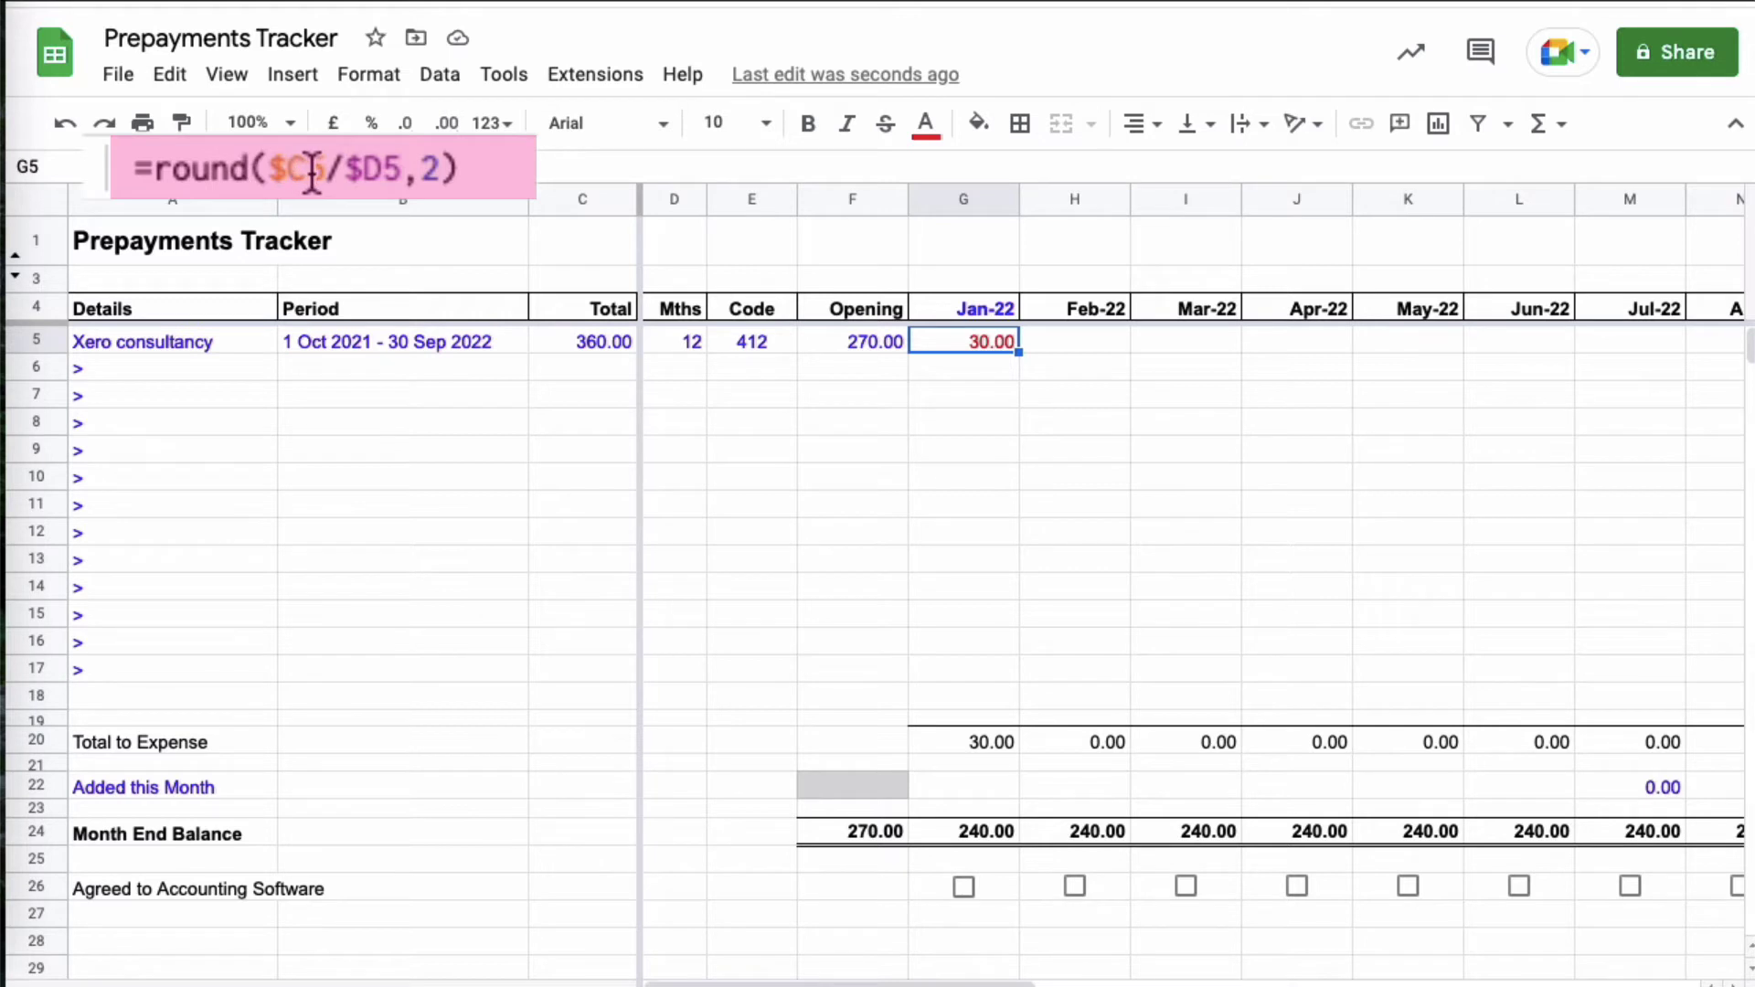
click(602, 343)
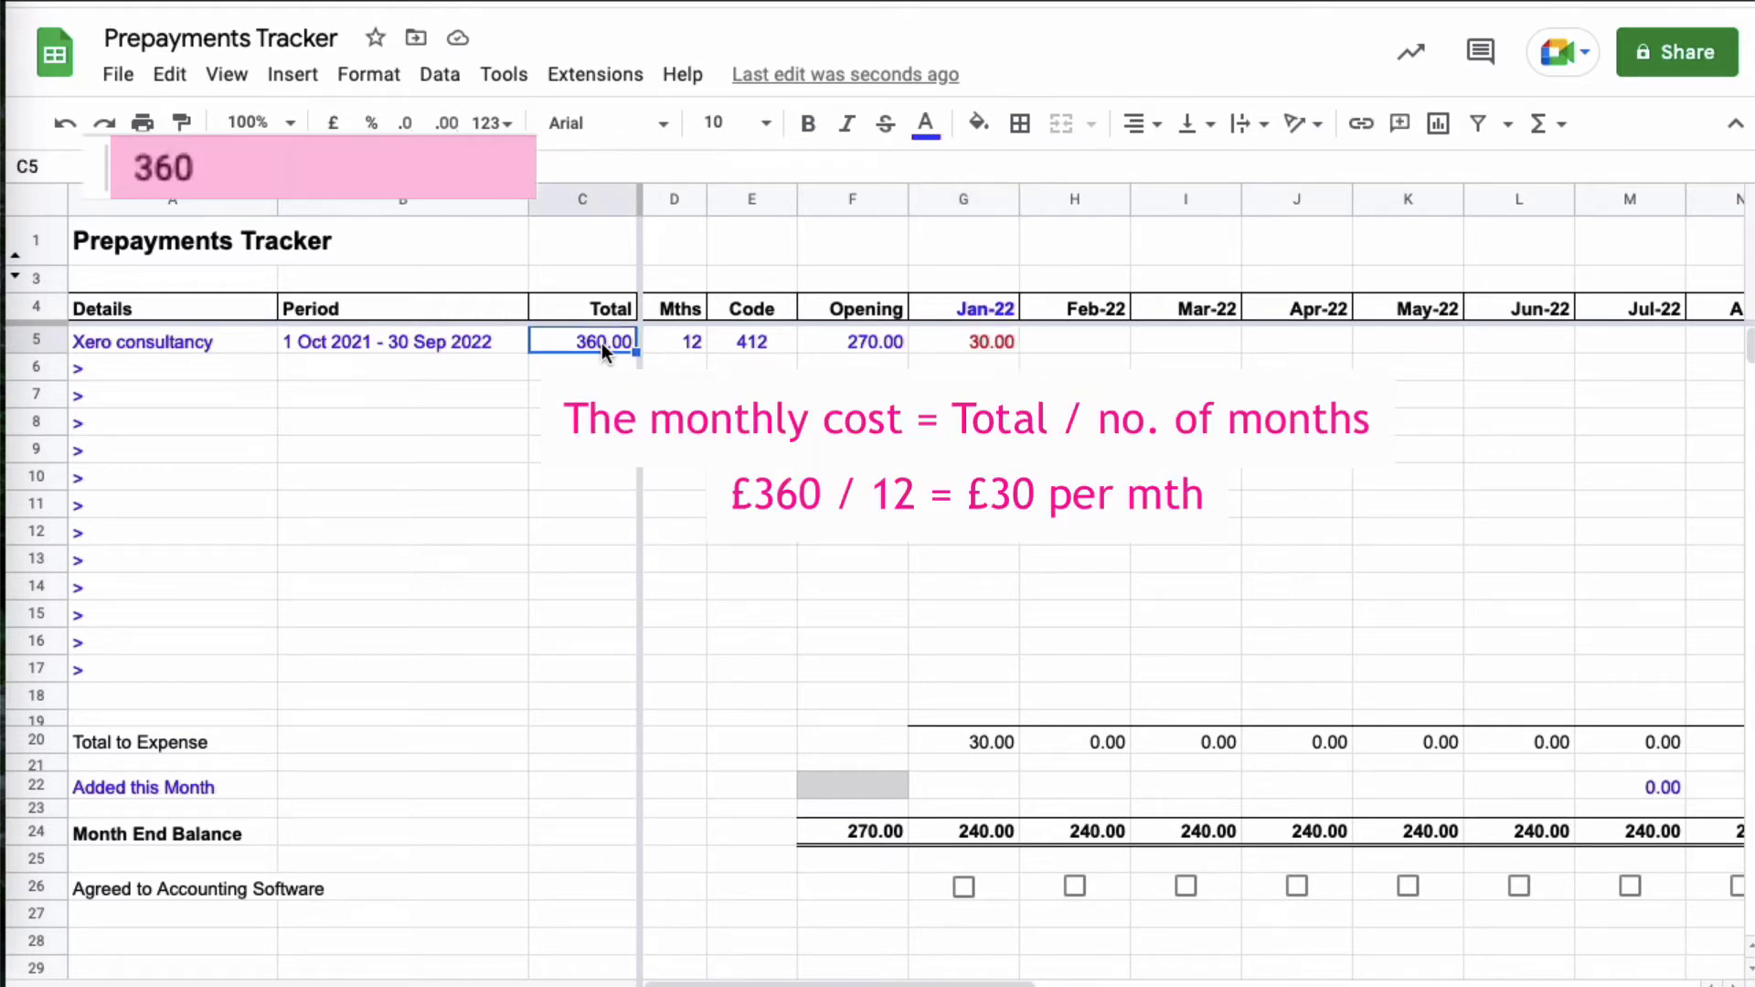
click(688, 341)
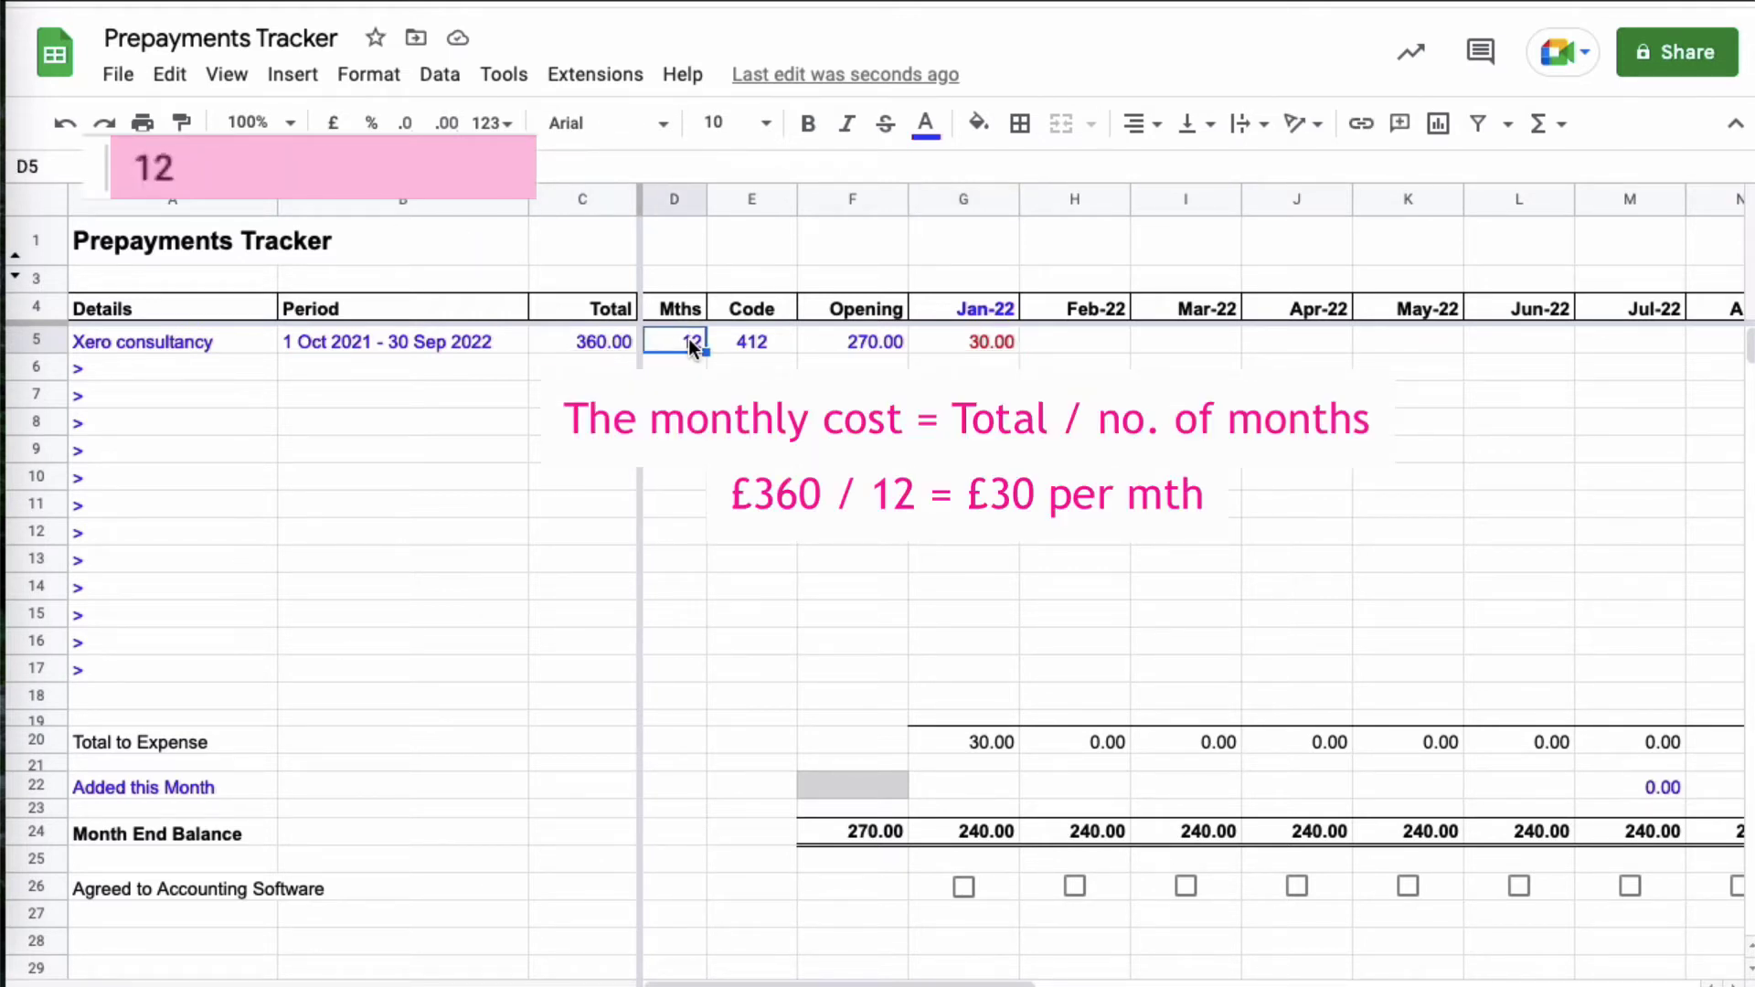
click(995, 342)
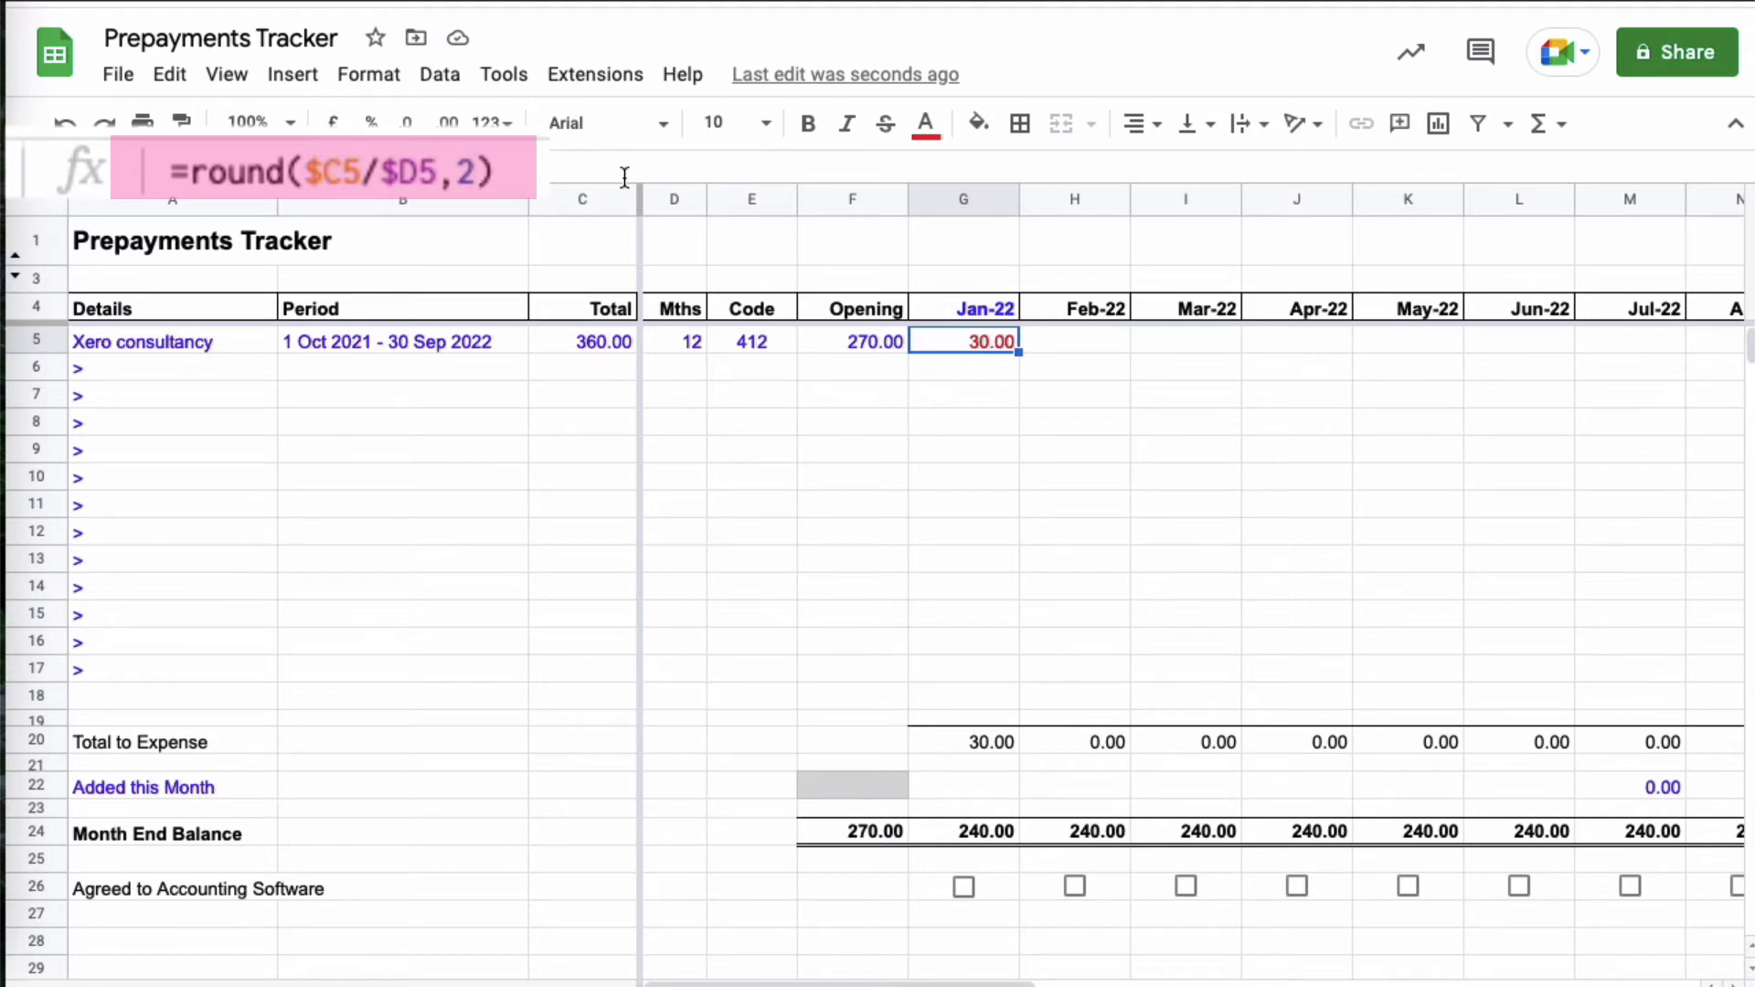
Step: Fill the 30.00 monthly consultancy charge from Jan-22 across to Sep-22 in row 5
click(883, 341)
click(982, 342)
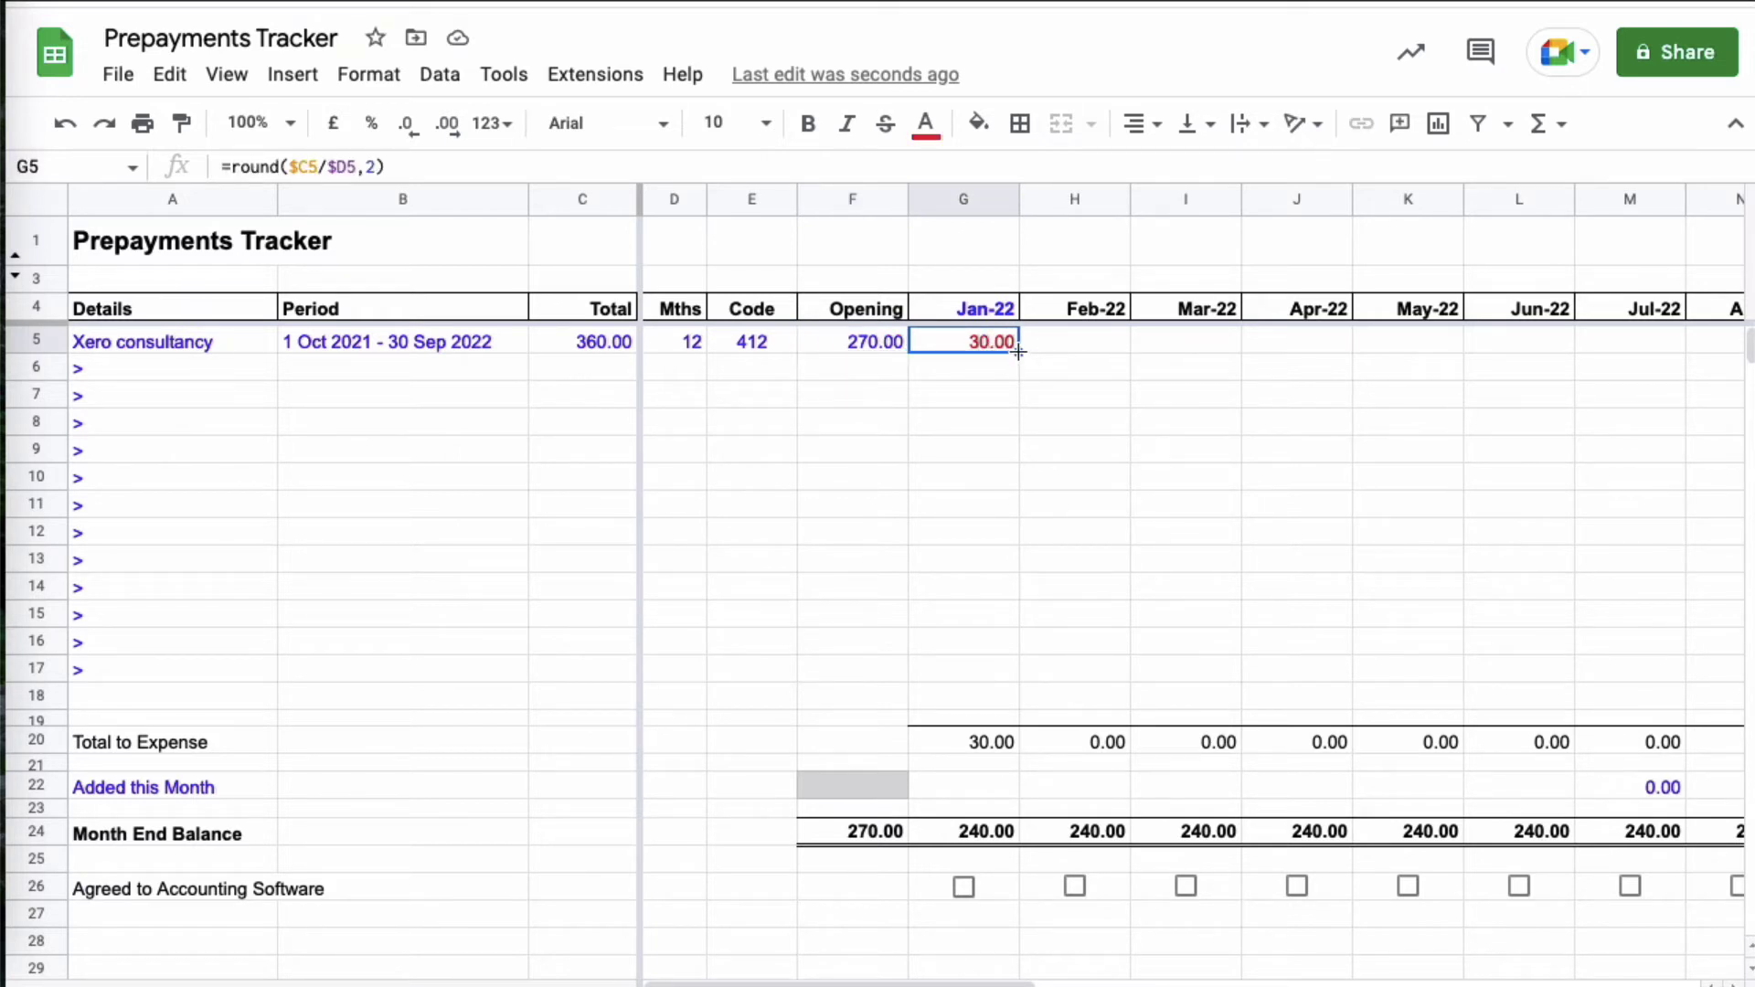
drag(1018, 352, 1179, 352)
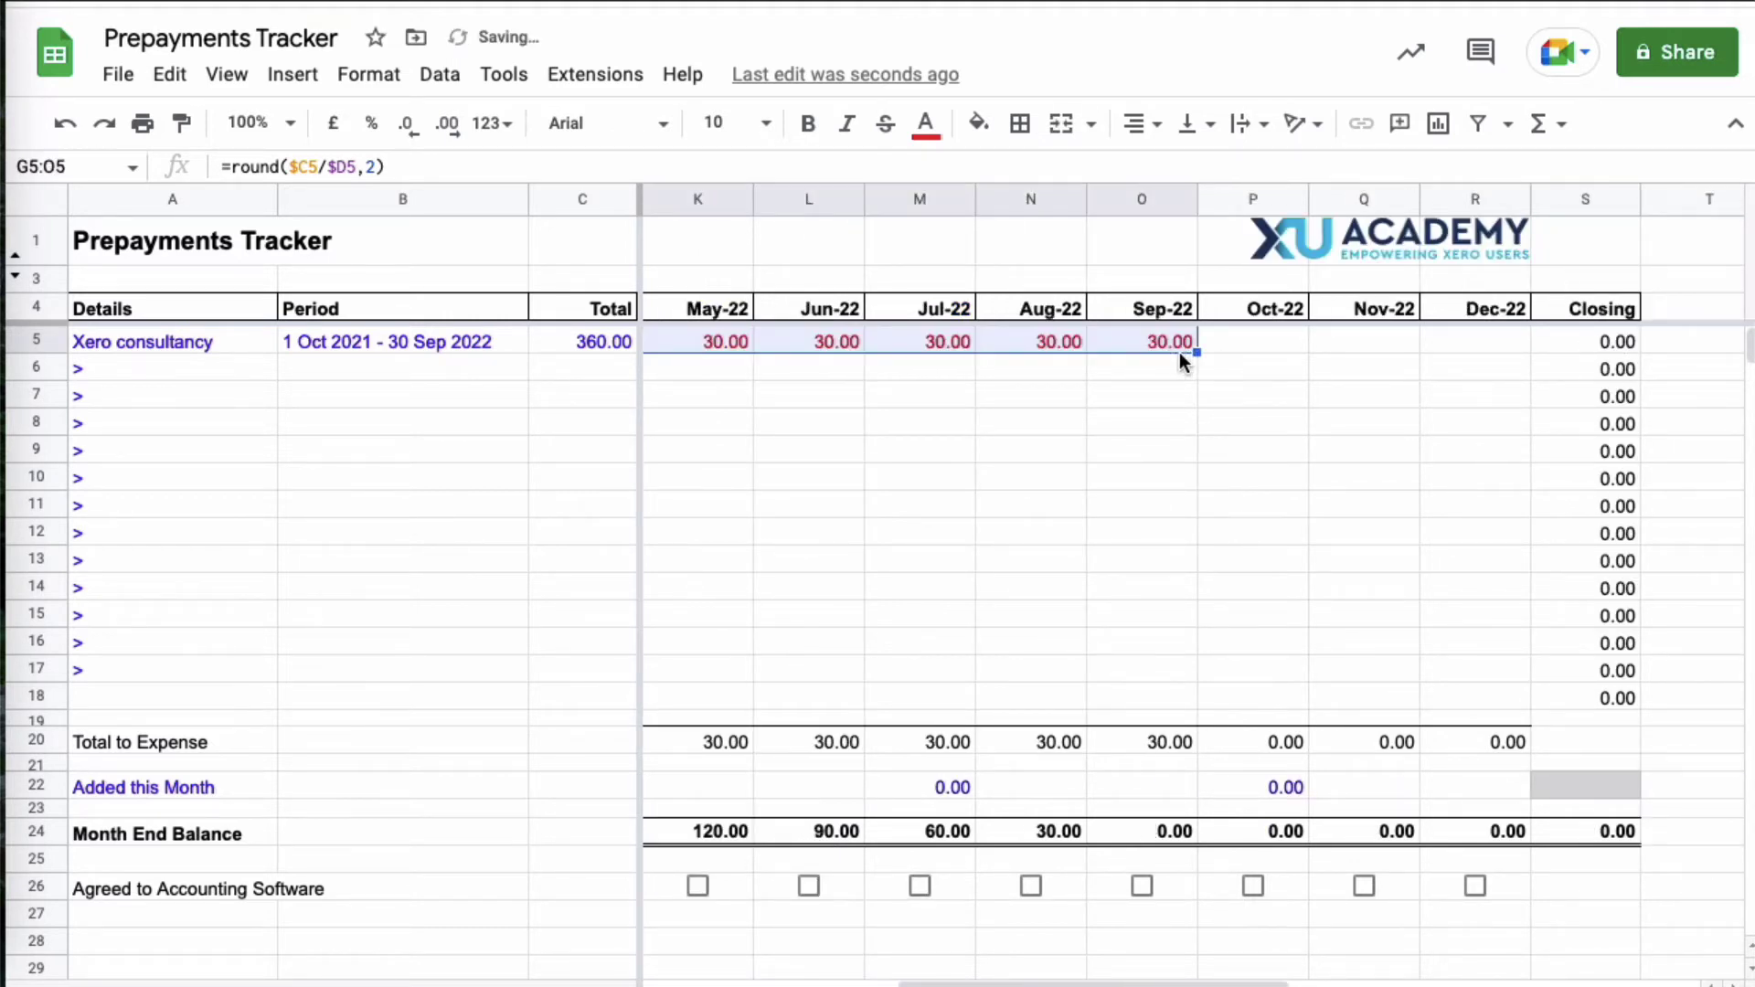
key(Left)
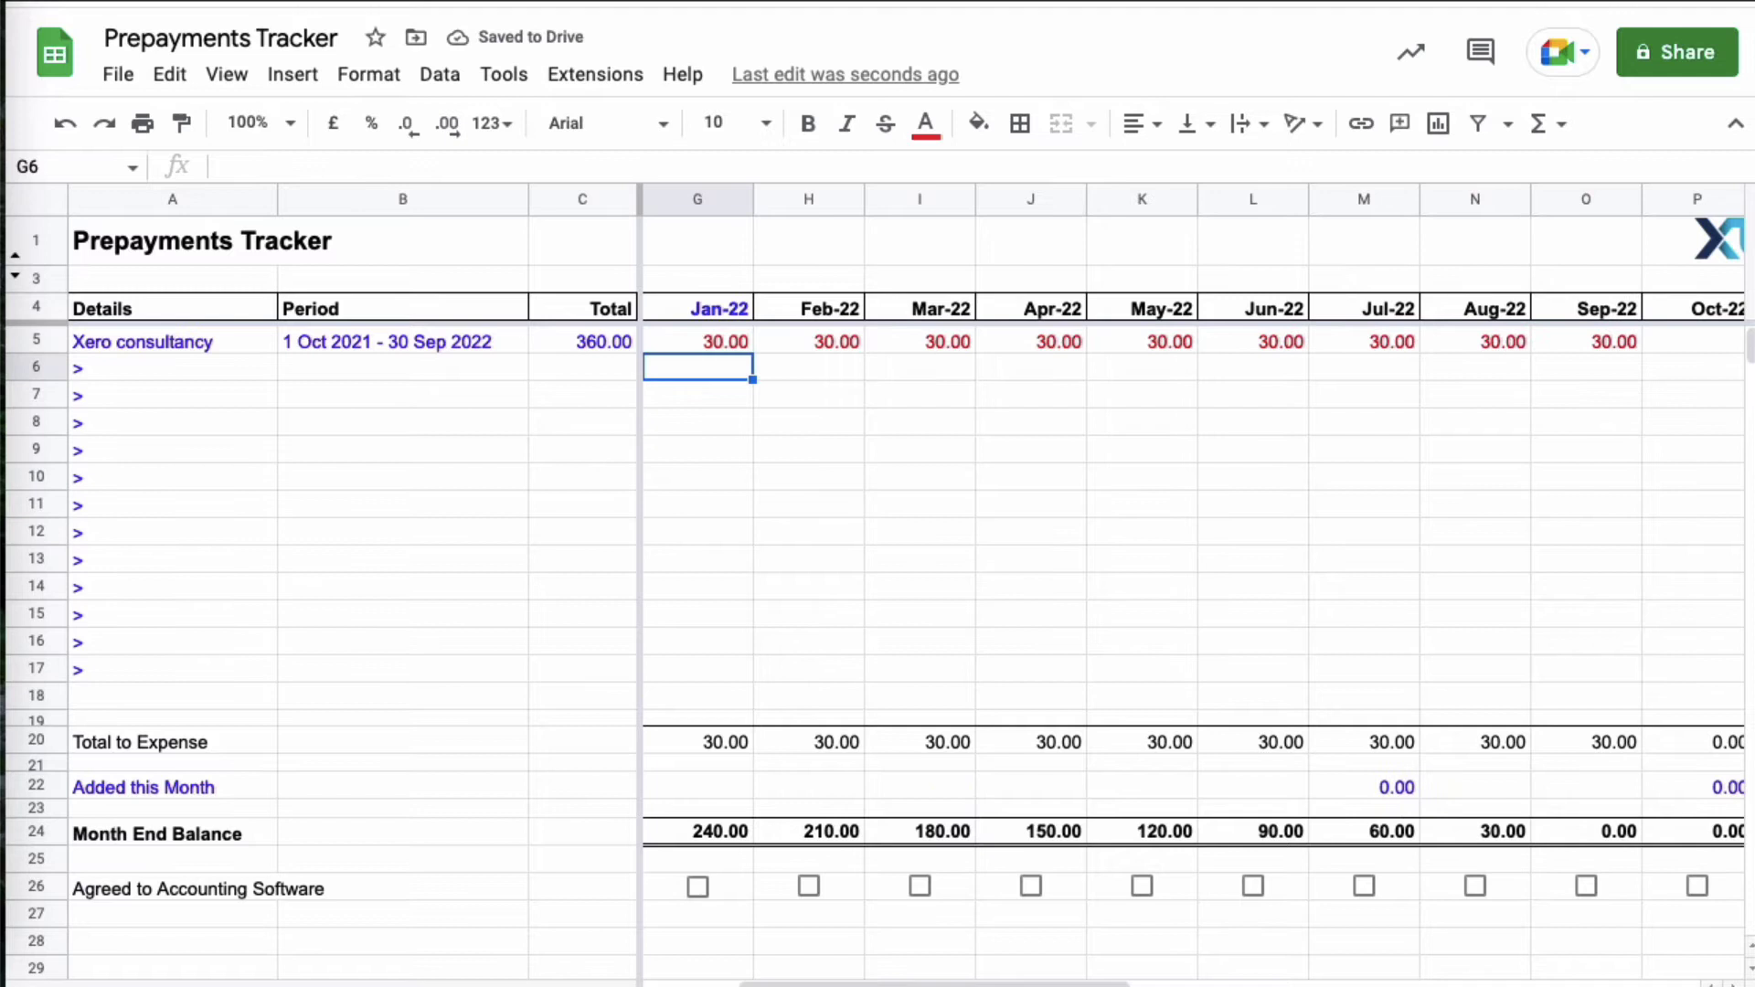
key(Right)
key(Right)
key(Right)
key(Right)
key(Right)
key(Right)
key(Right)
key(Right)
key(Right)
key(Right)
key(Right)
key(Right)
key(Right)
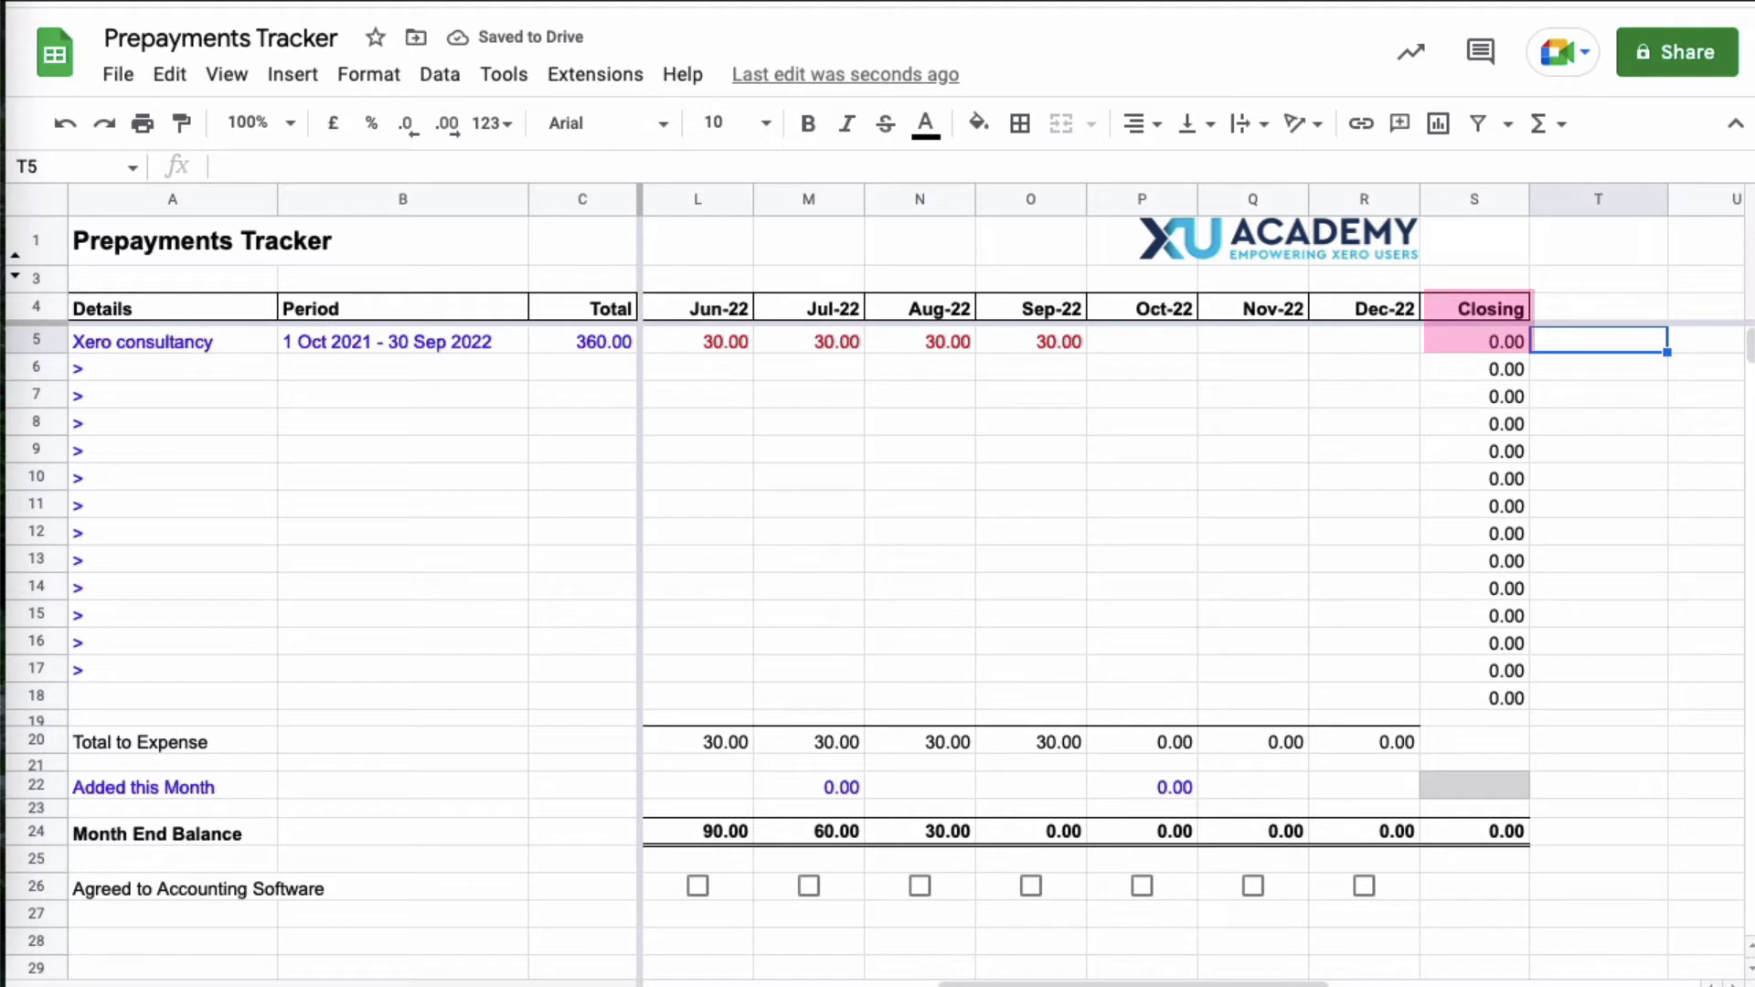
key(Home)
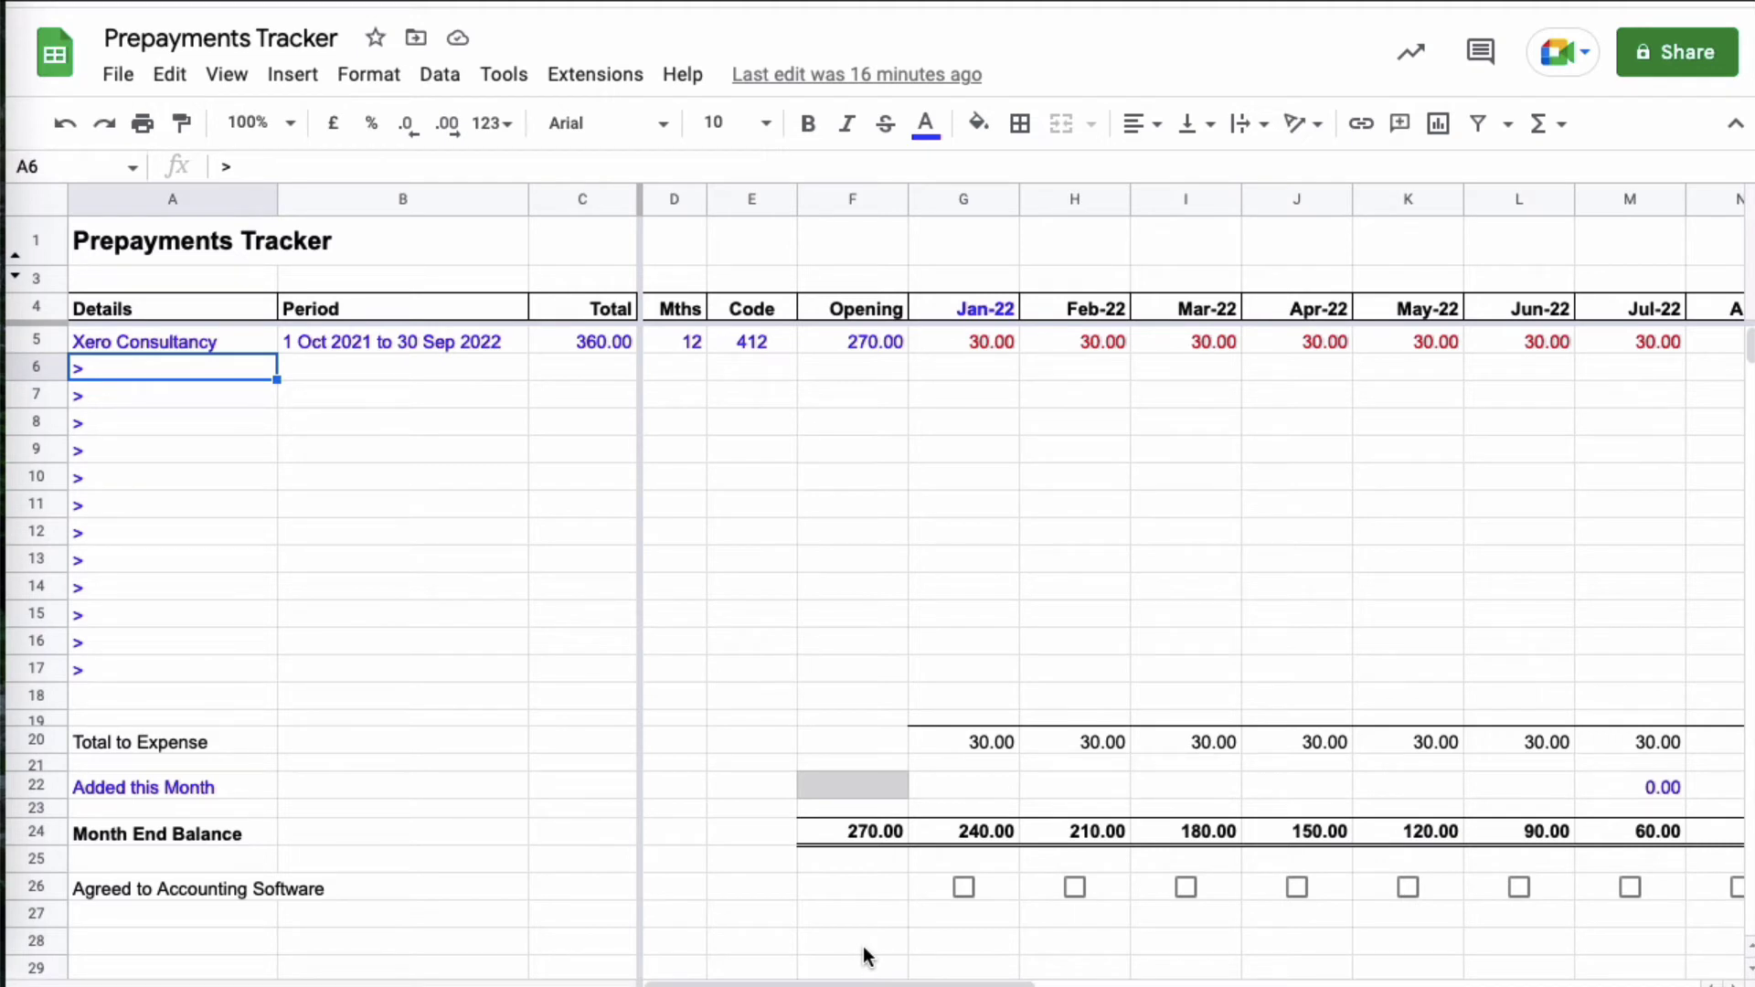
Step: Paste the Rent row (1 Jan–31 Mar 2022, 600.00, 3 months, code 469) and verify each value
text(Rent	1 Jan 2022 to 31 Mar 2022	600.00	3	469)
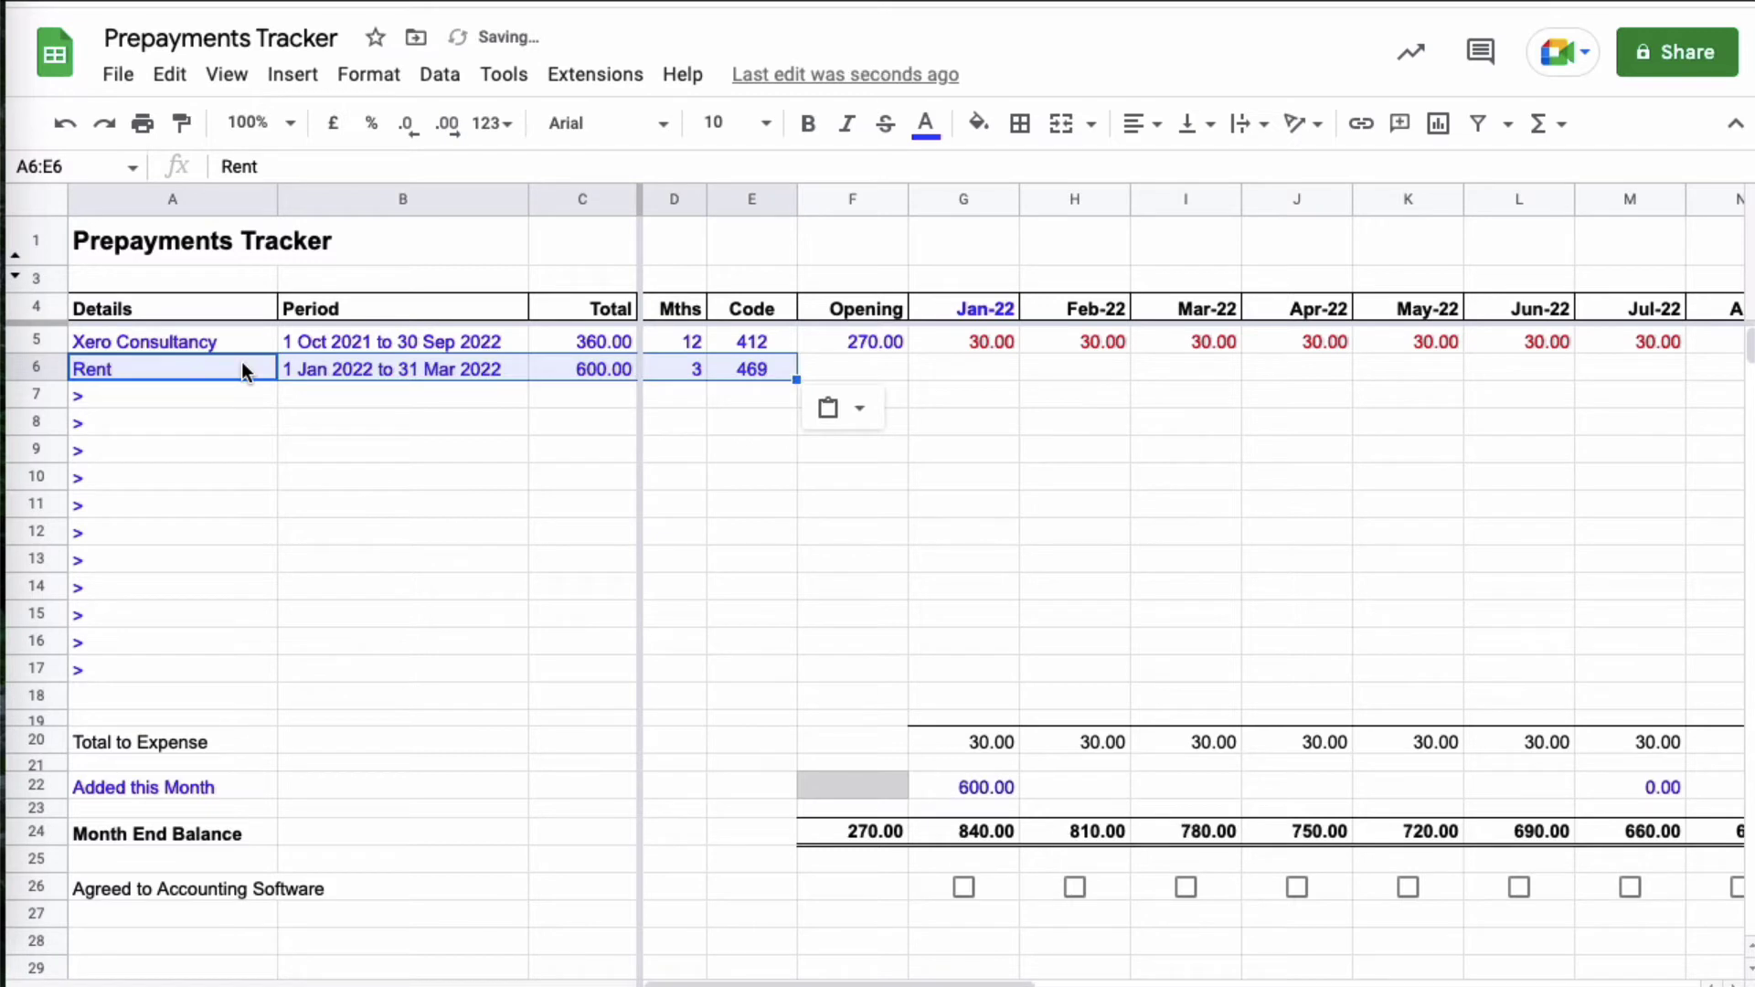
click(190, 397)
click(174, 369)
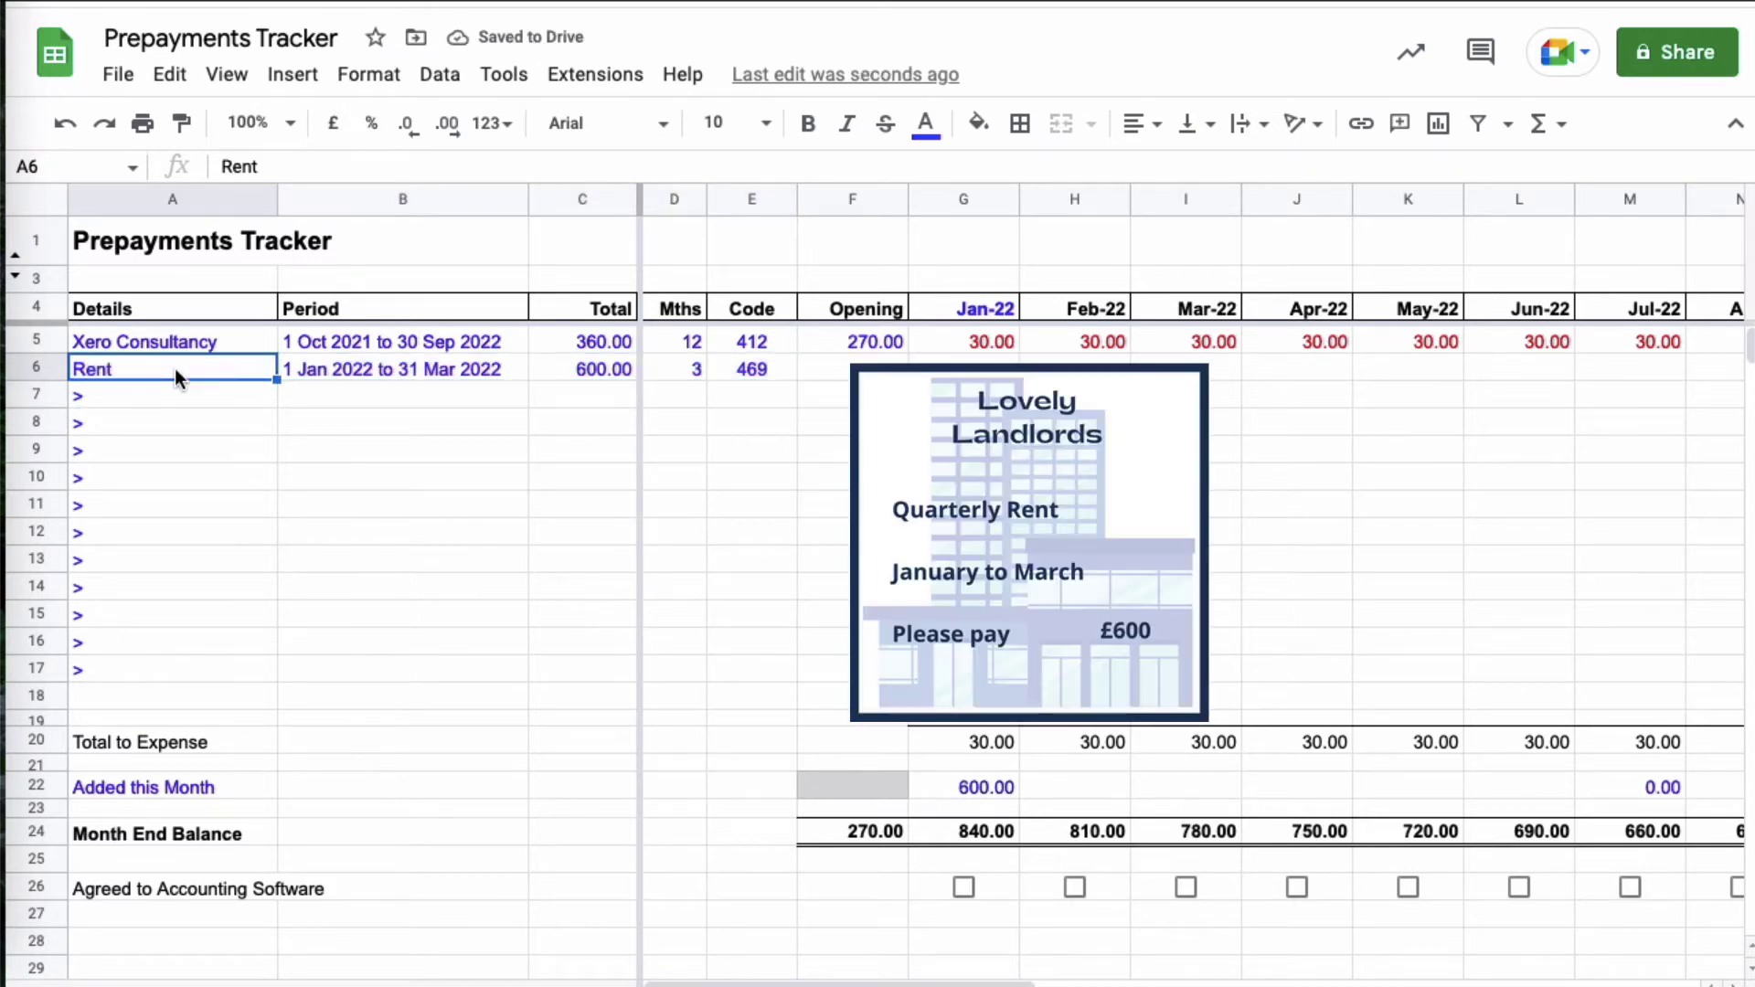
key(Right)
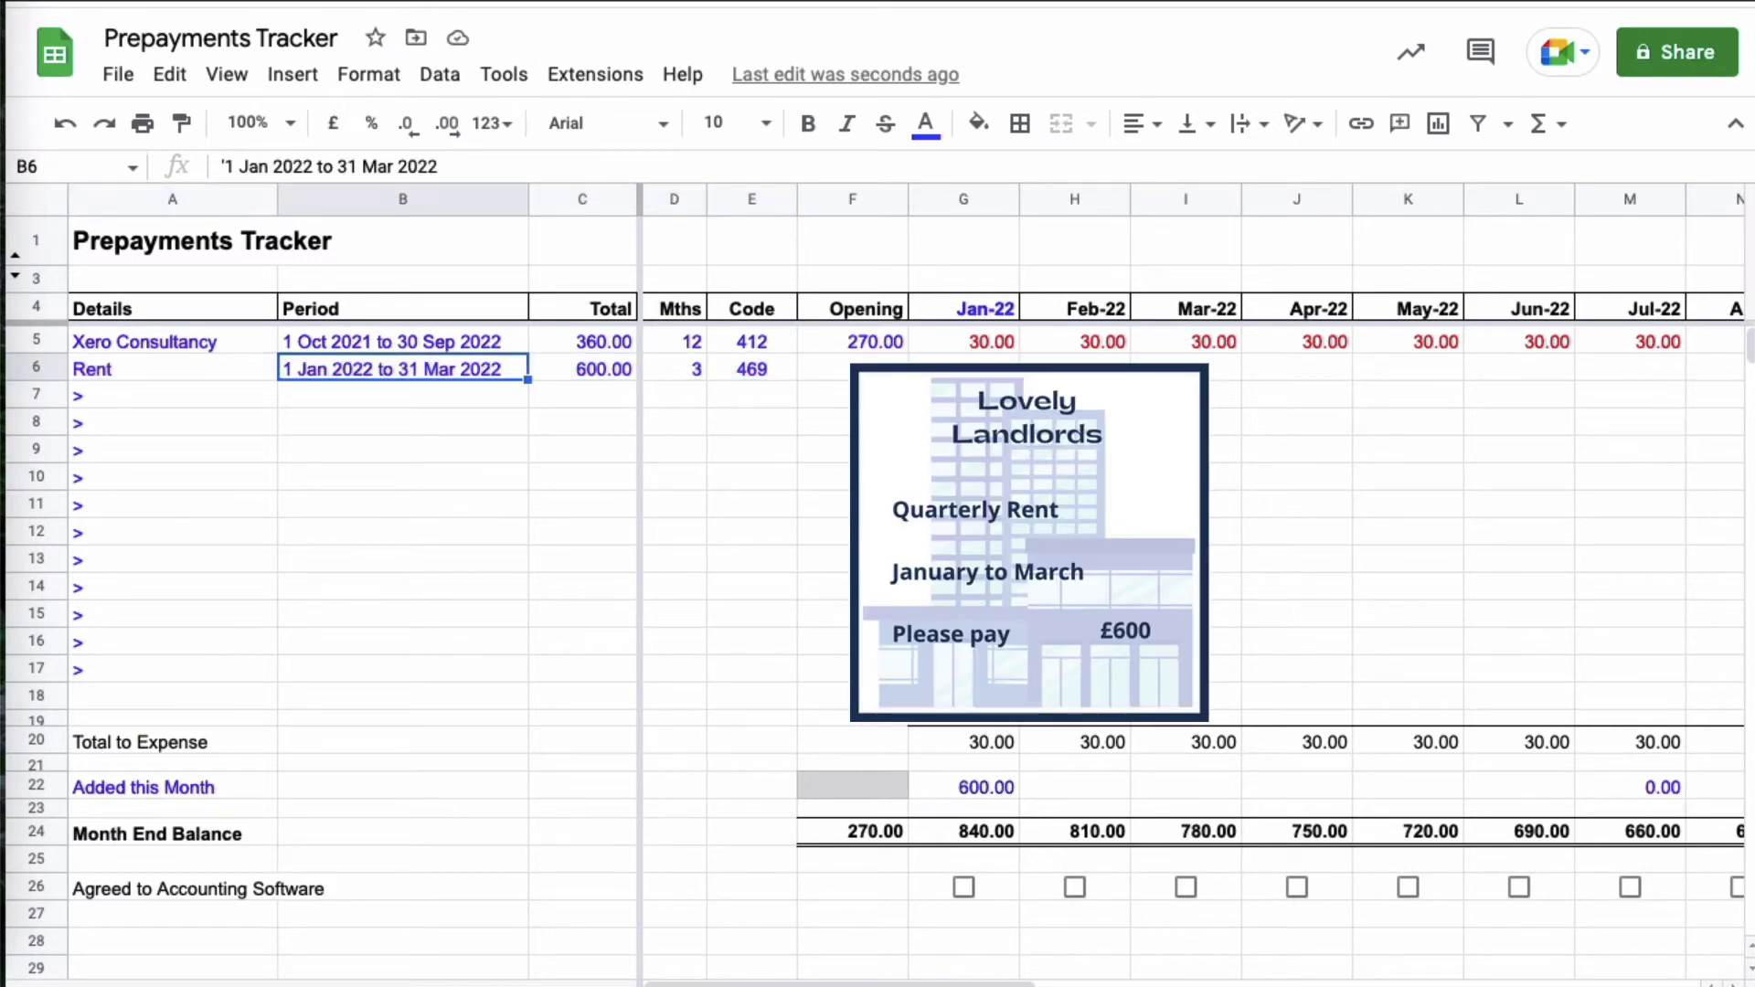
key(Right)
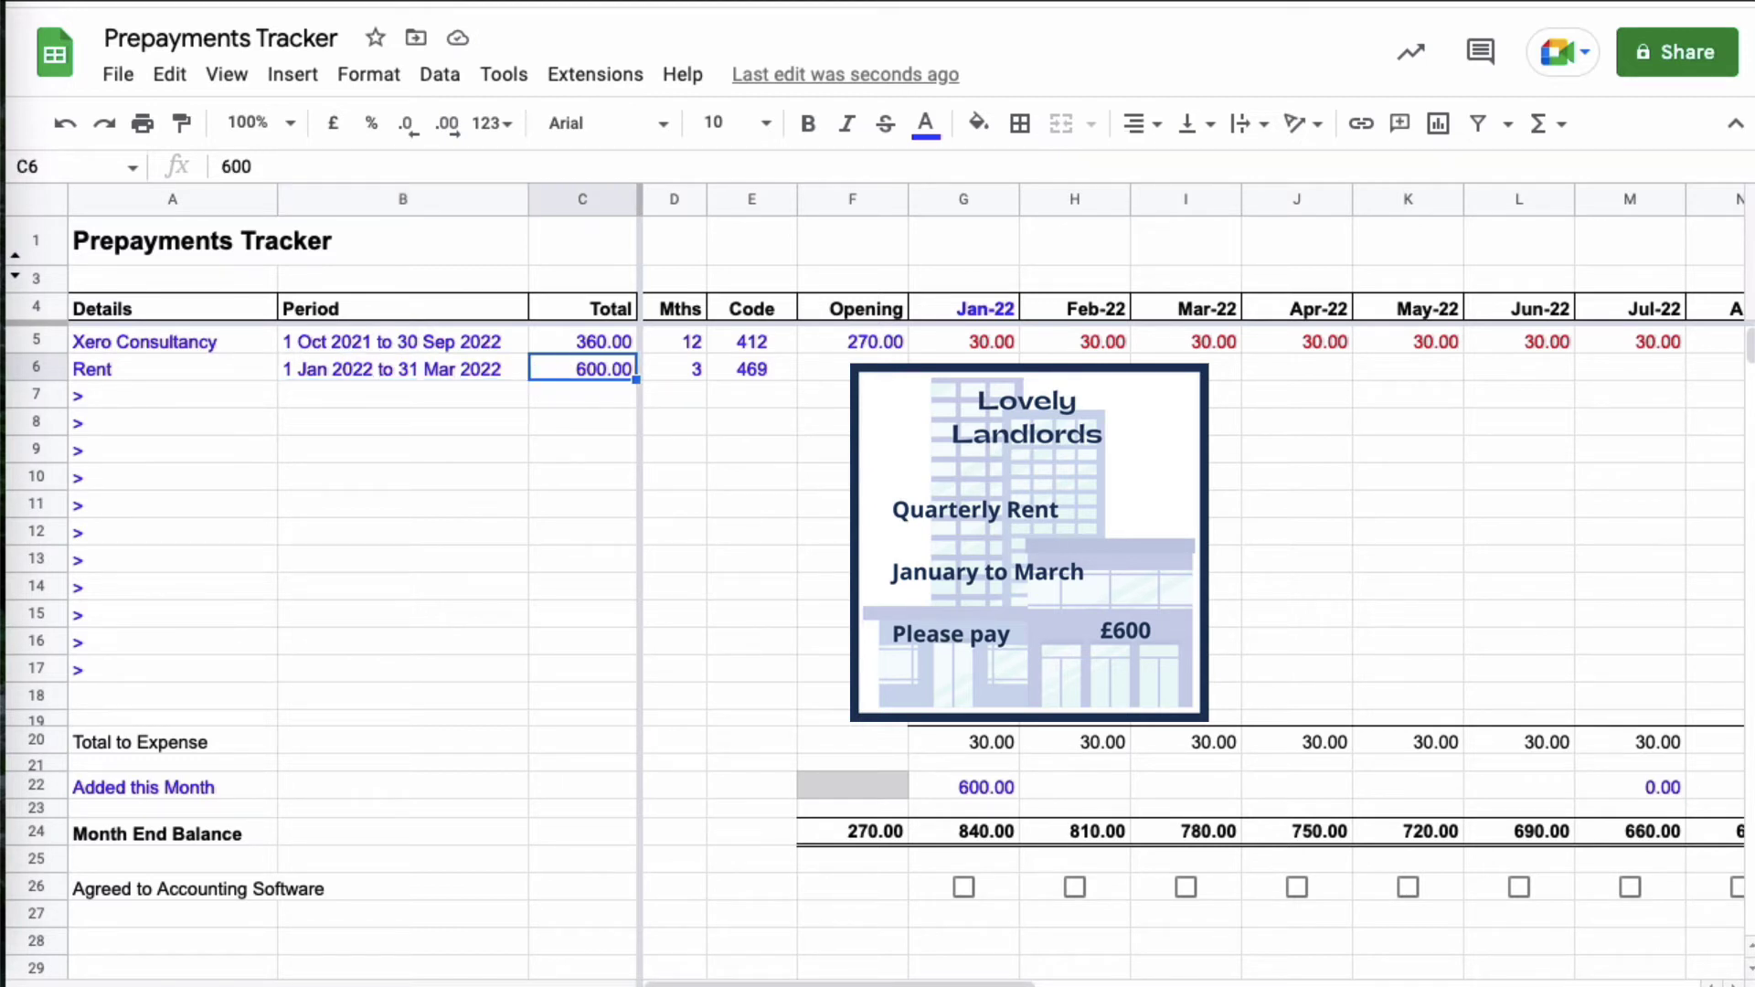
key(Right)
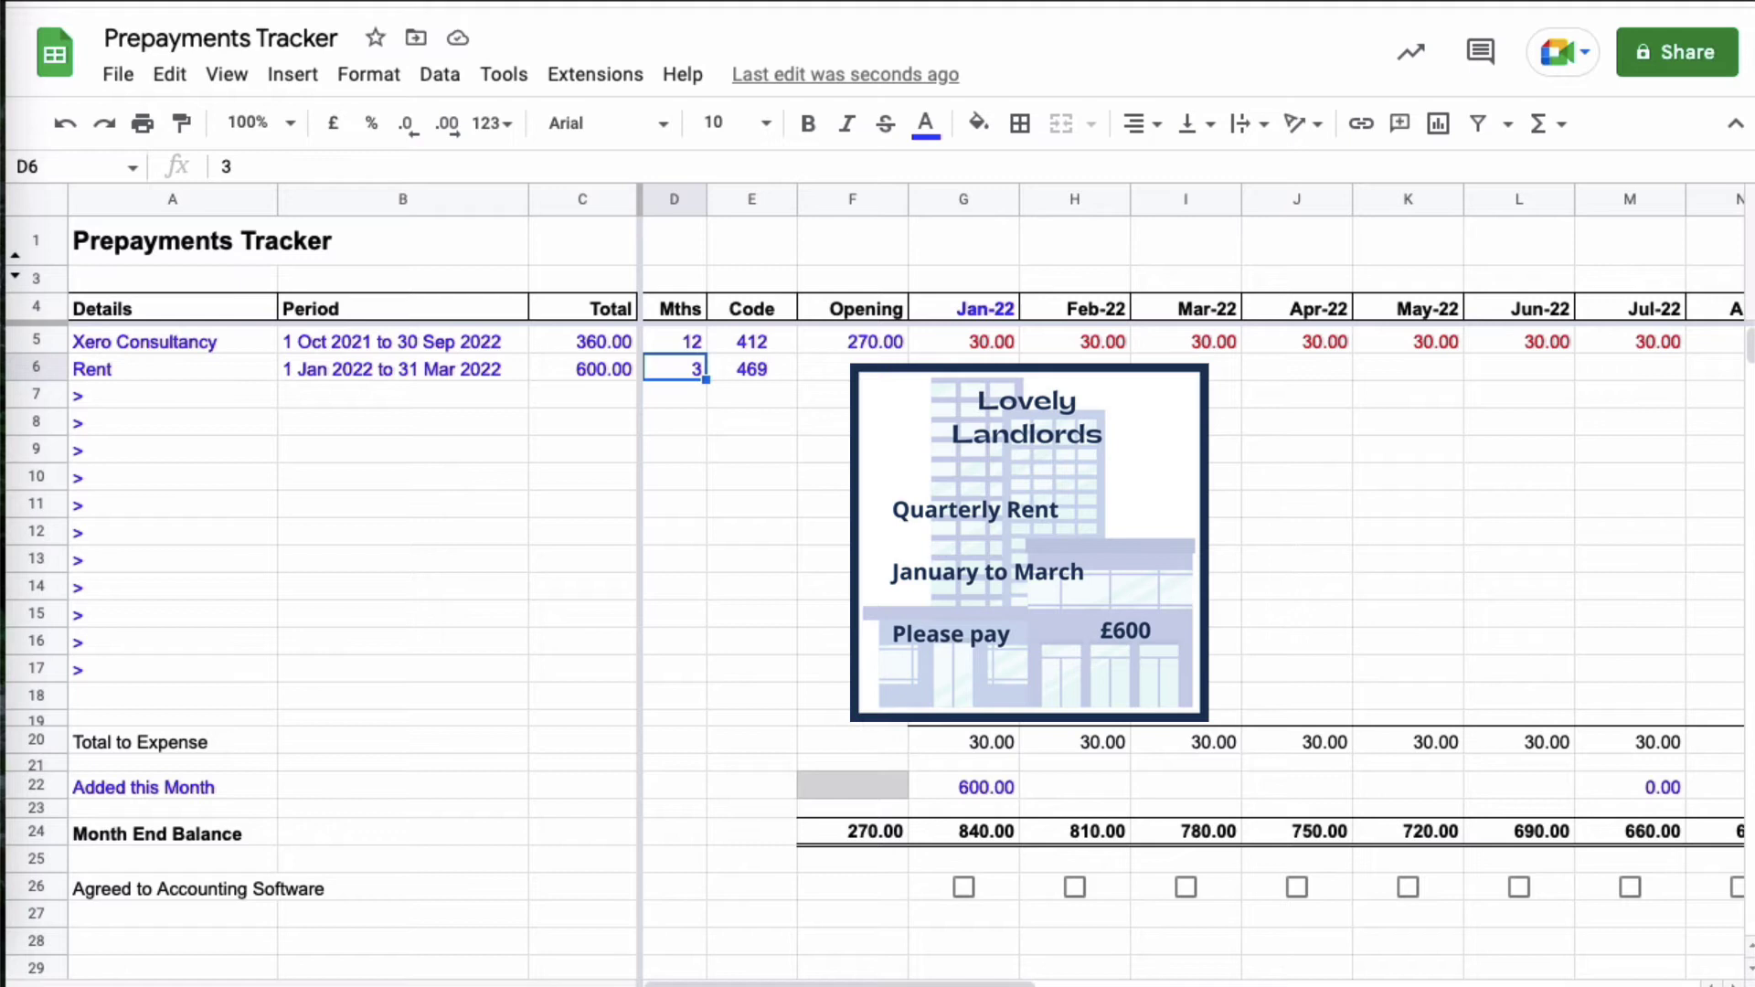
key(Right)
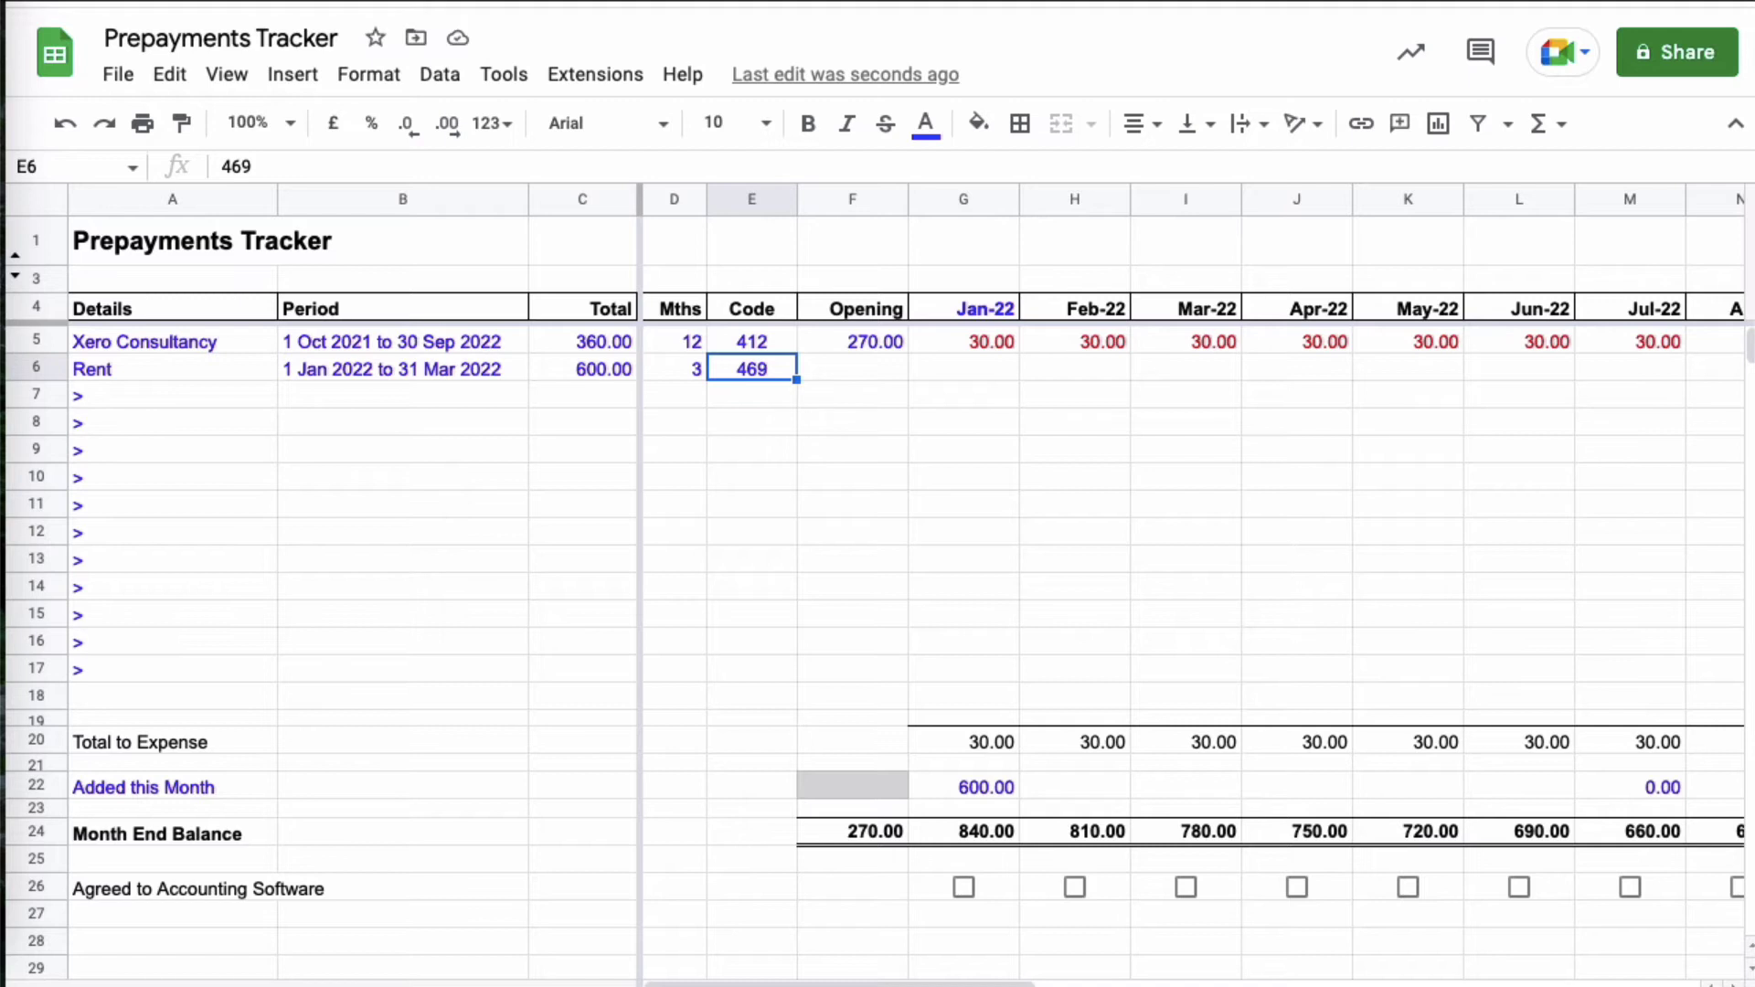
click(402, 368)
click(582, 368)
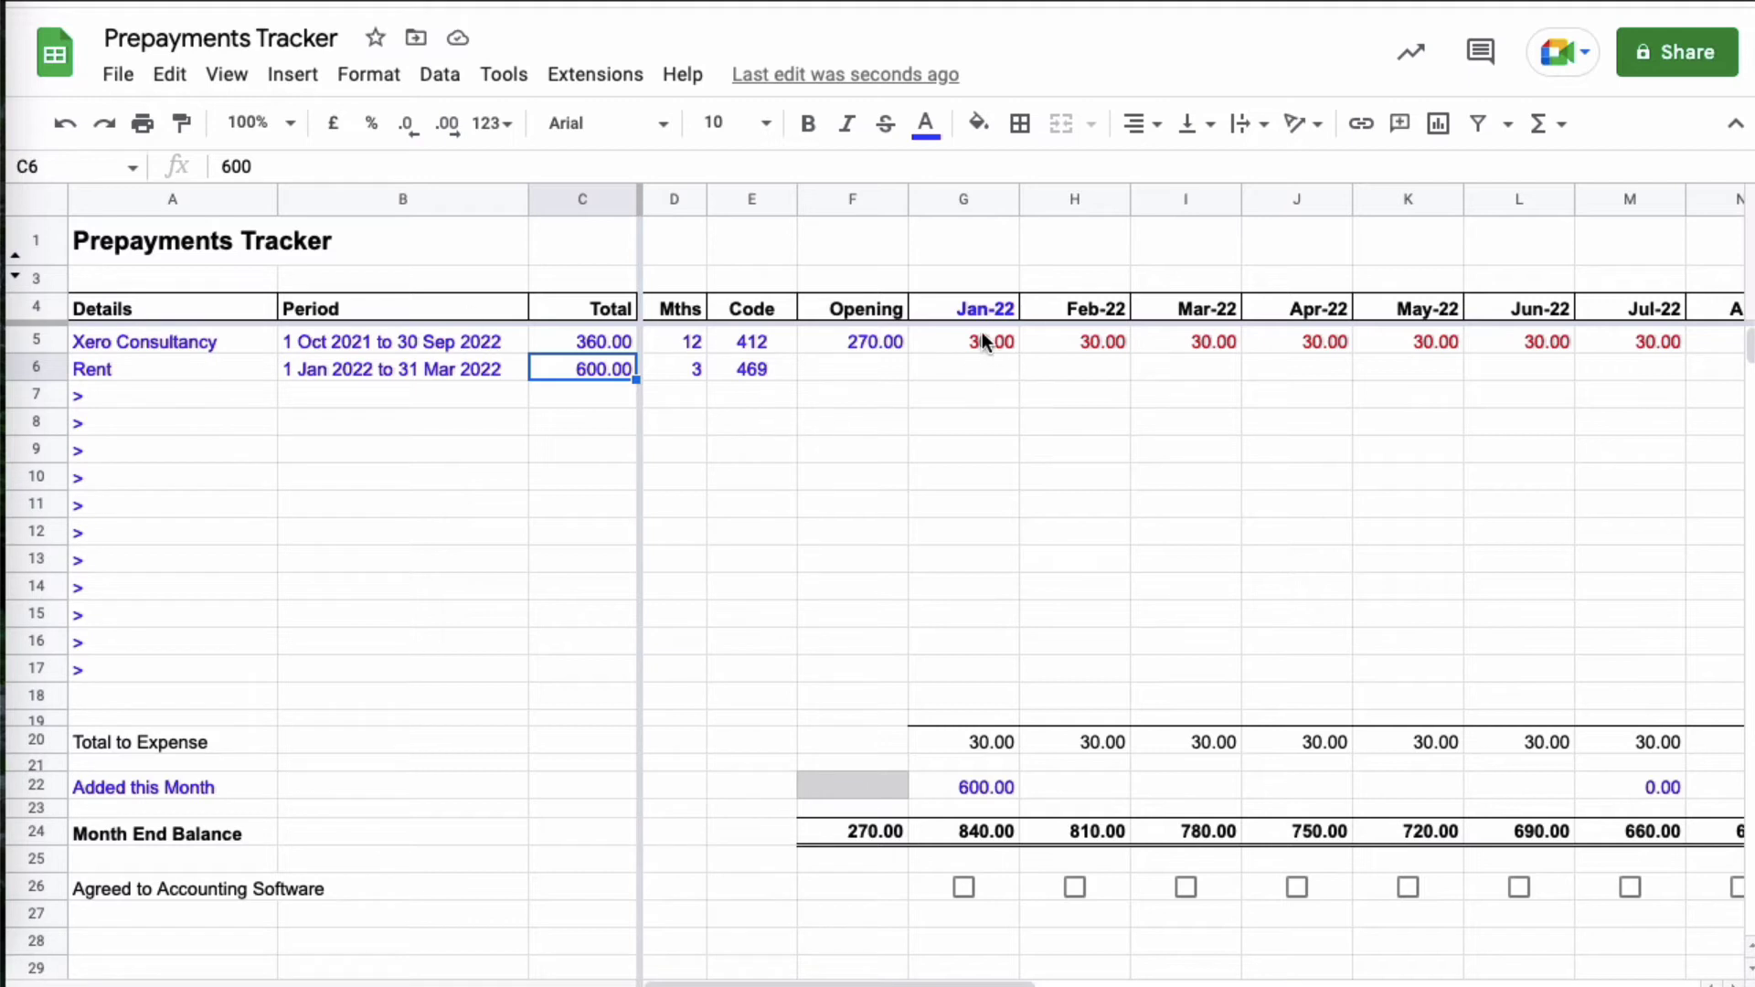
Step: Copy the Jan-22 to Mar-22 charge formulas down to the Rent row, giving 200.00 a month
drag(980, 333, 1165, 331)
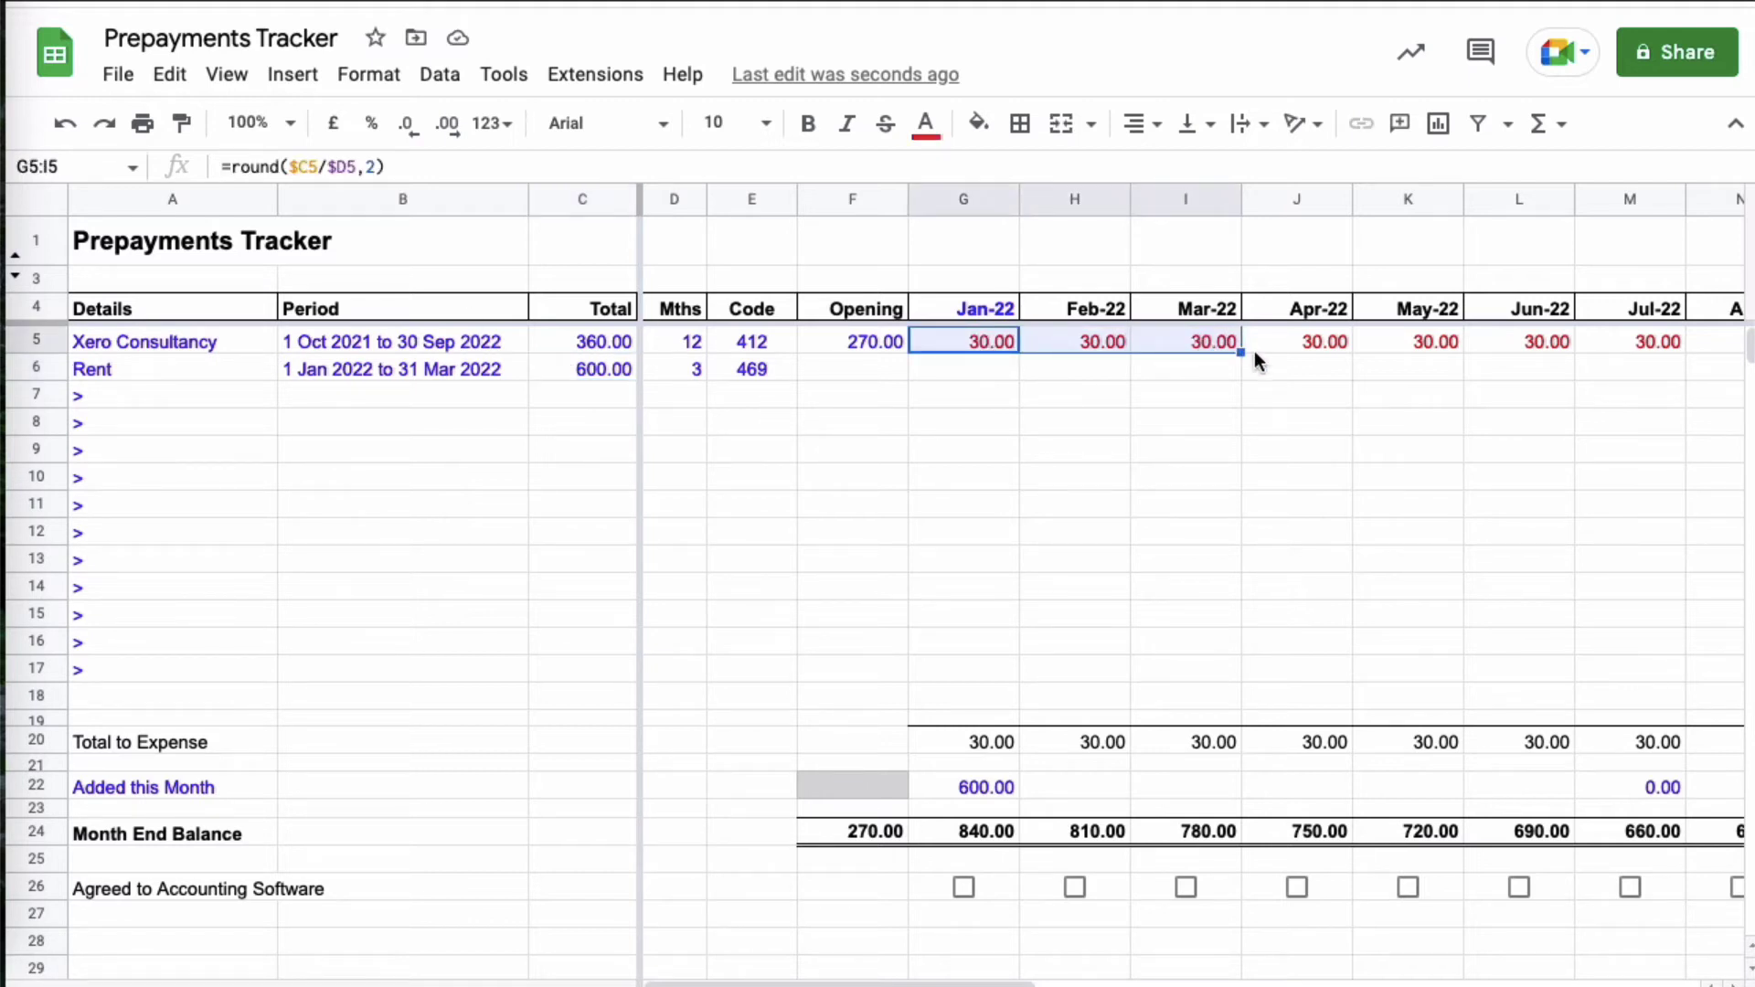
drag(1240, 353, 1241, 373)
click(1139, 414)
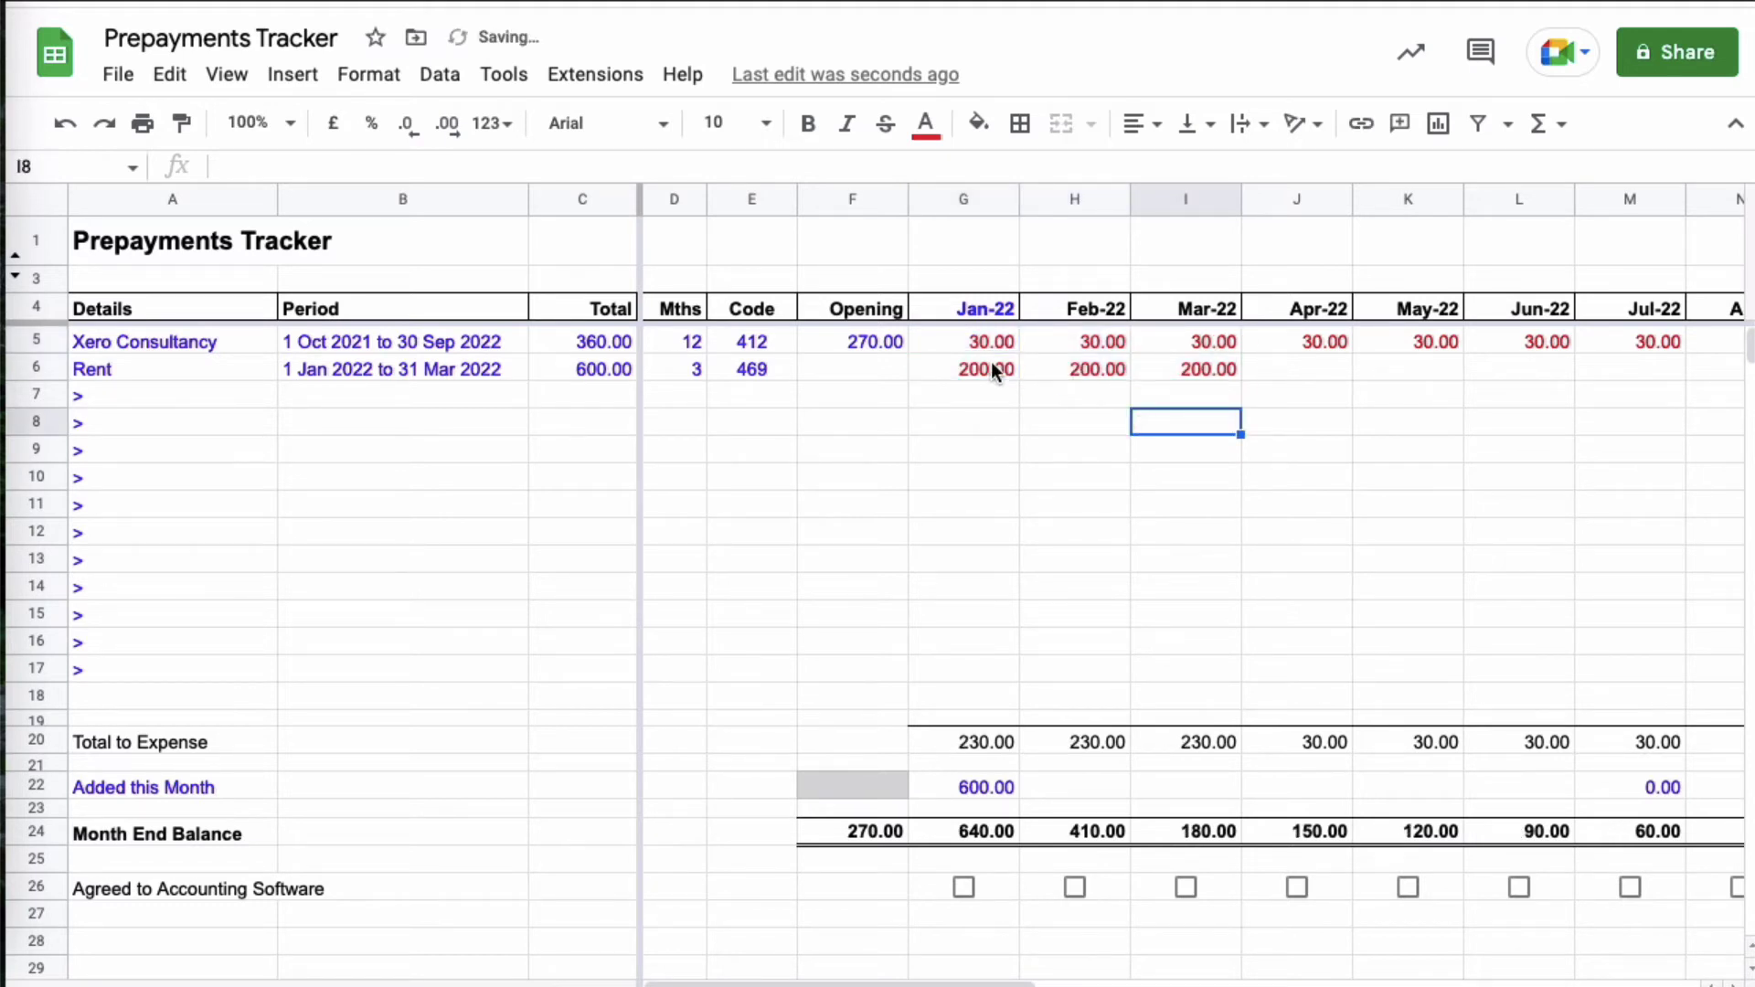
click(991, 366)
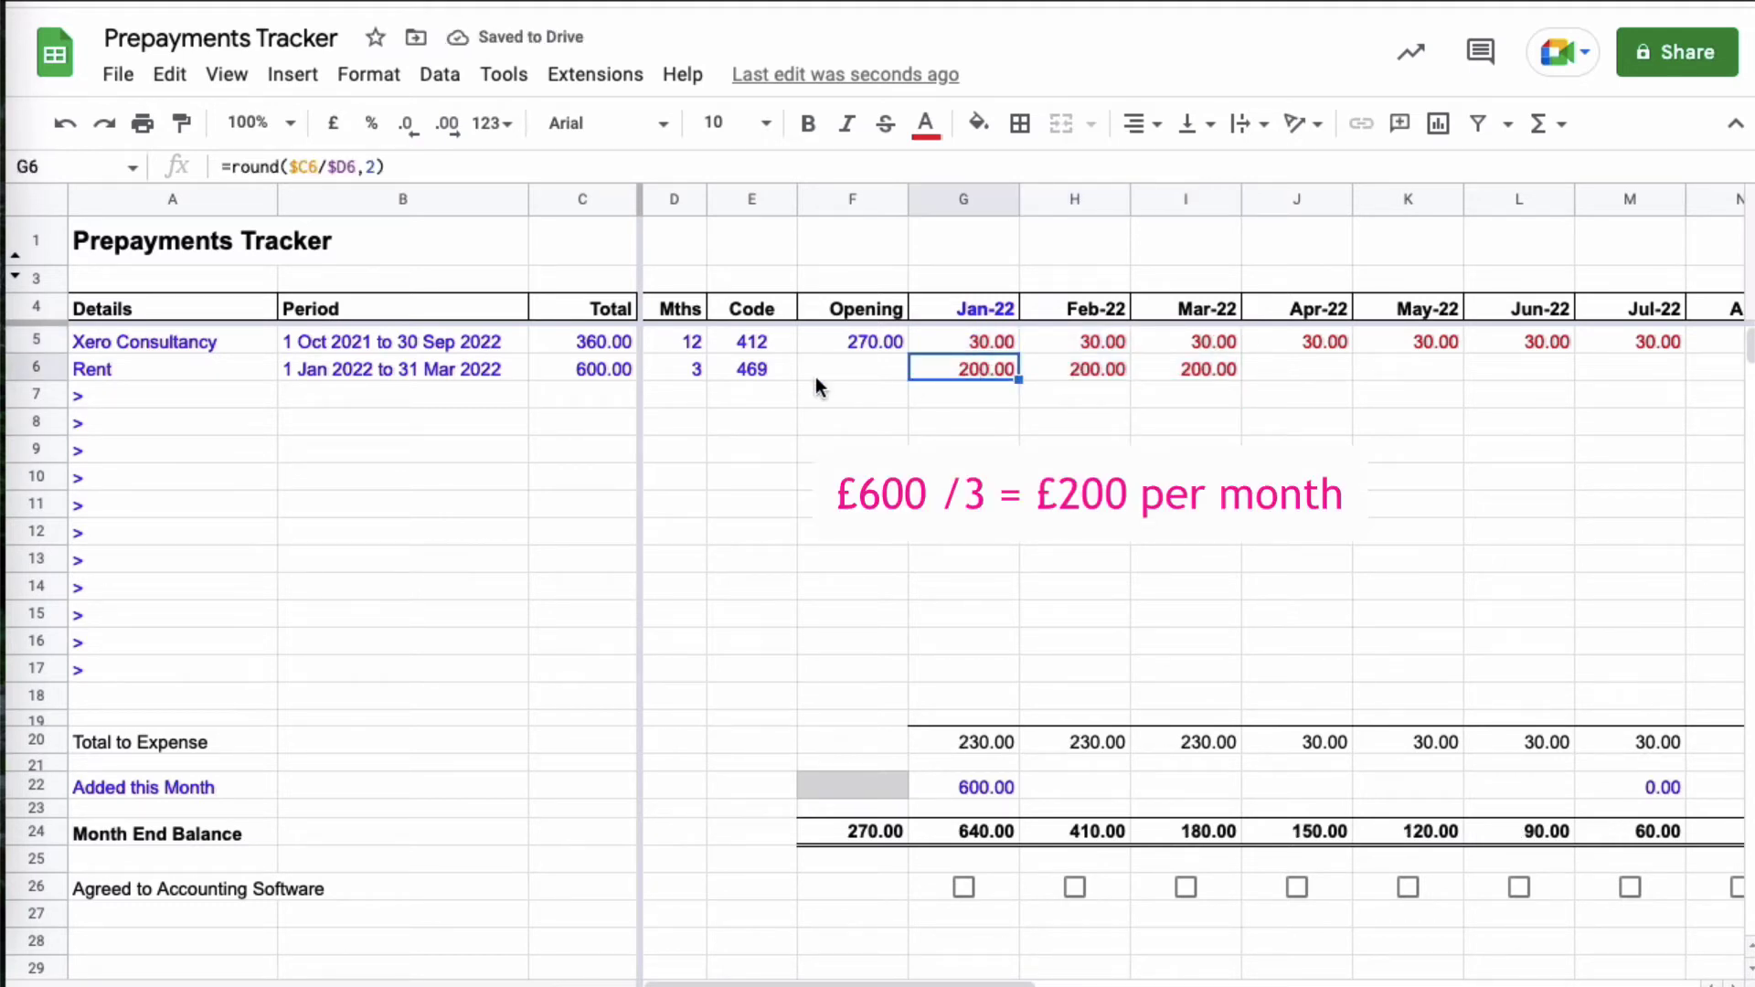
click(611, 368)
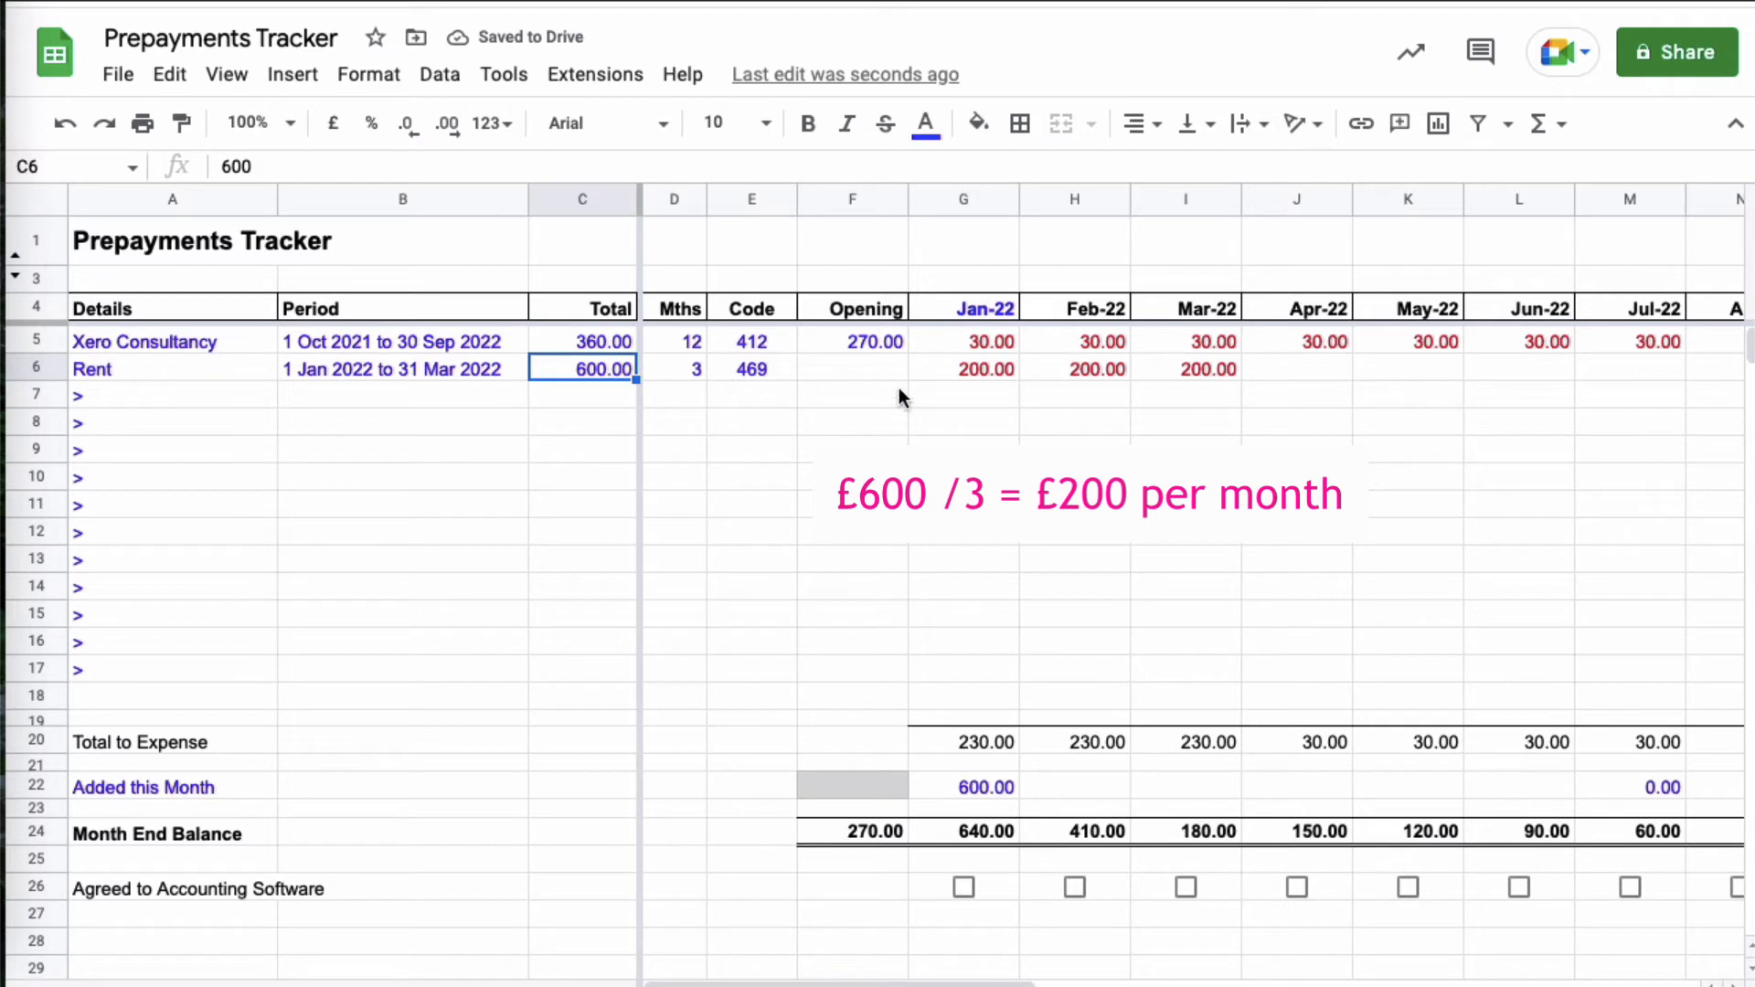
click(956, 369)
key(Right)
key(Right)
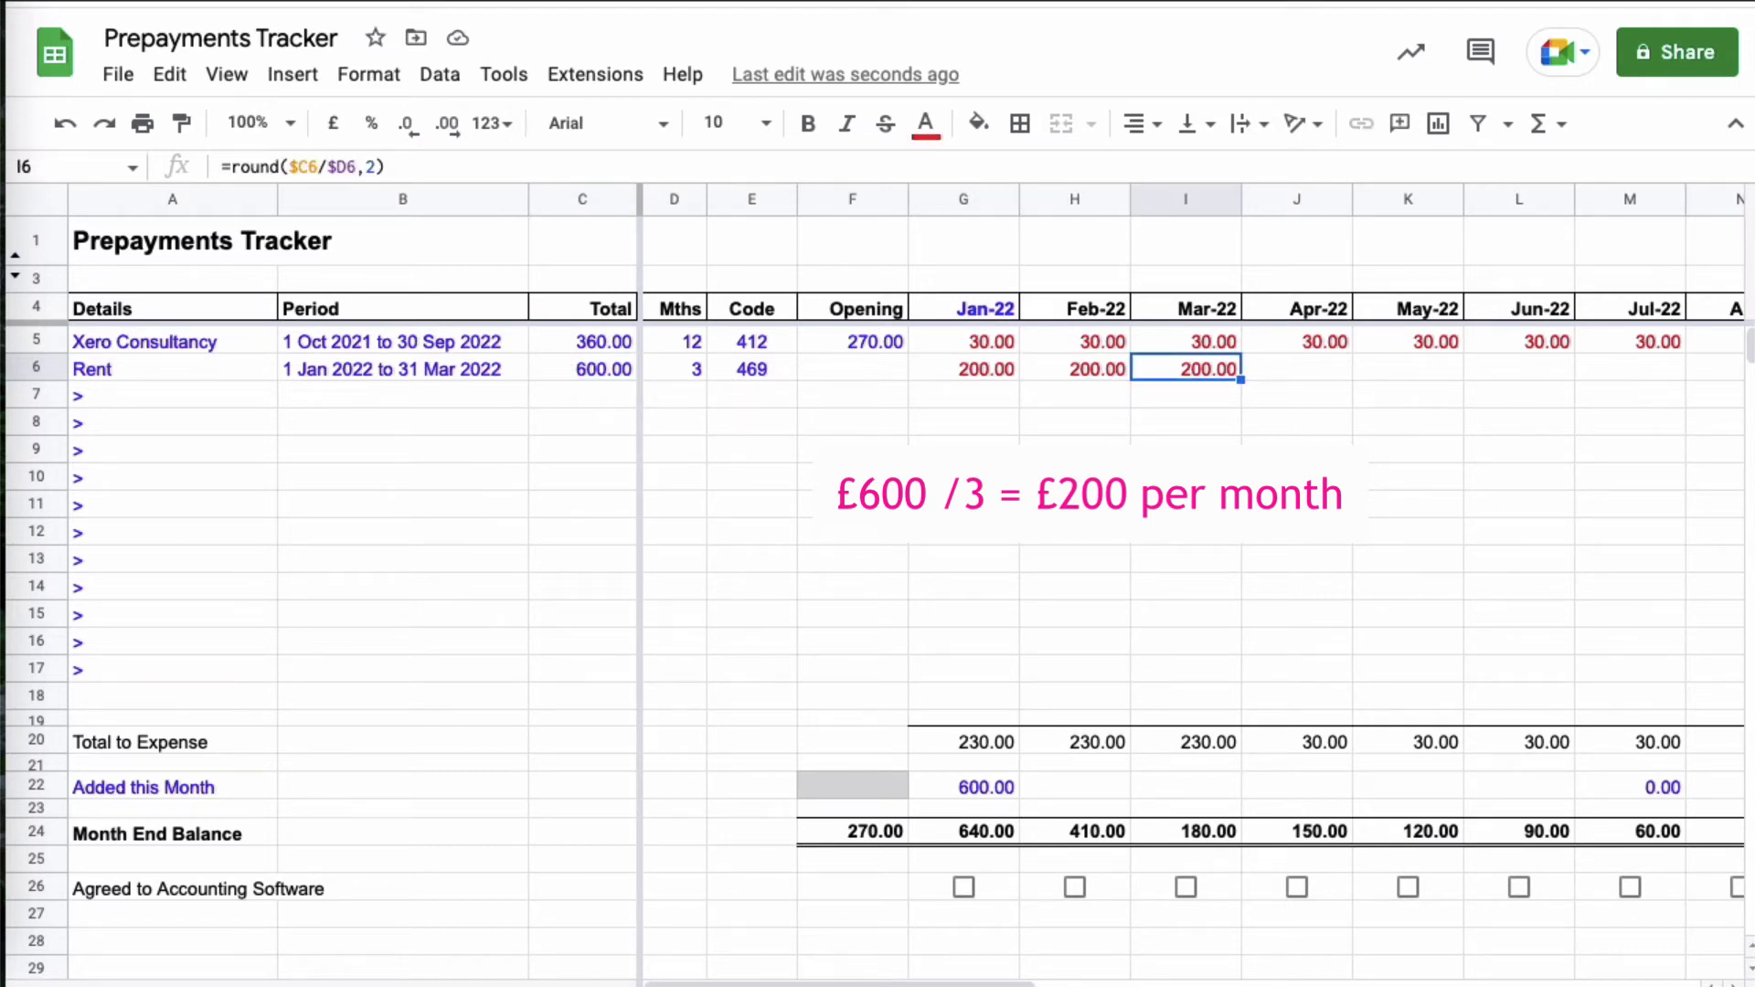
Step: Re-enter Jan-22's Added this Month amount as a formula linked to the 600.00 rent total
click(994, 789)
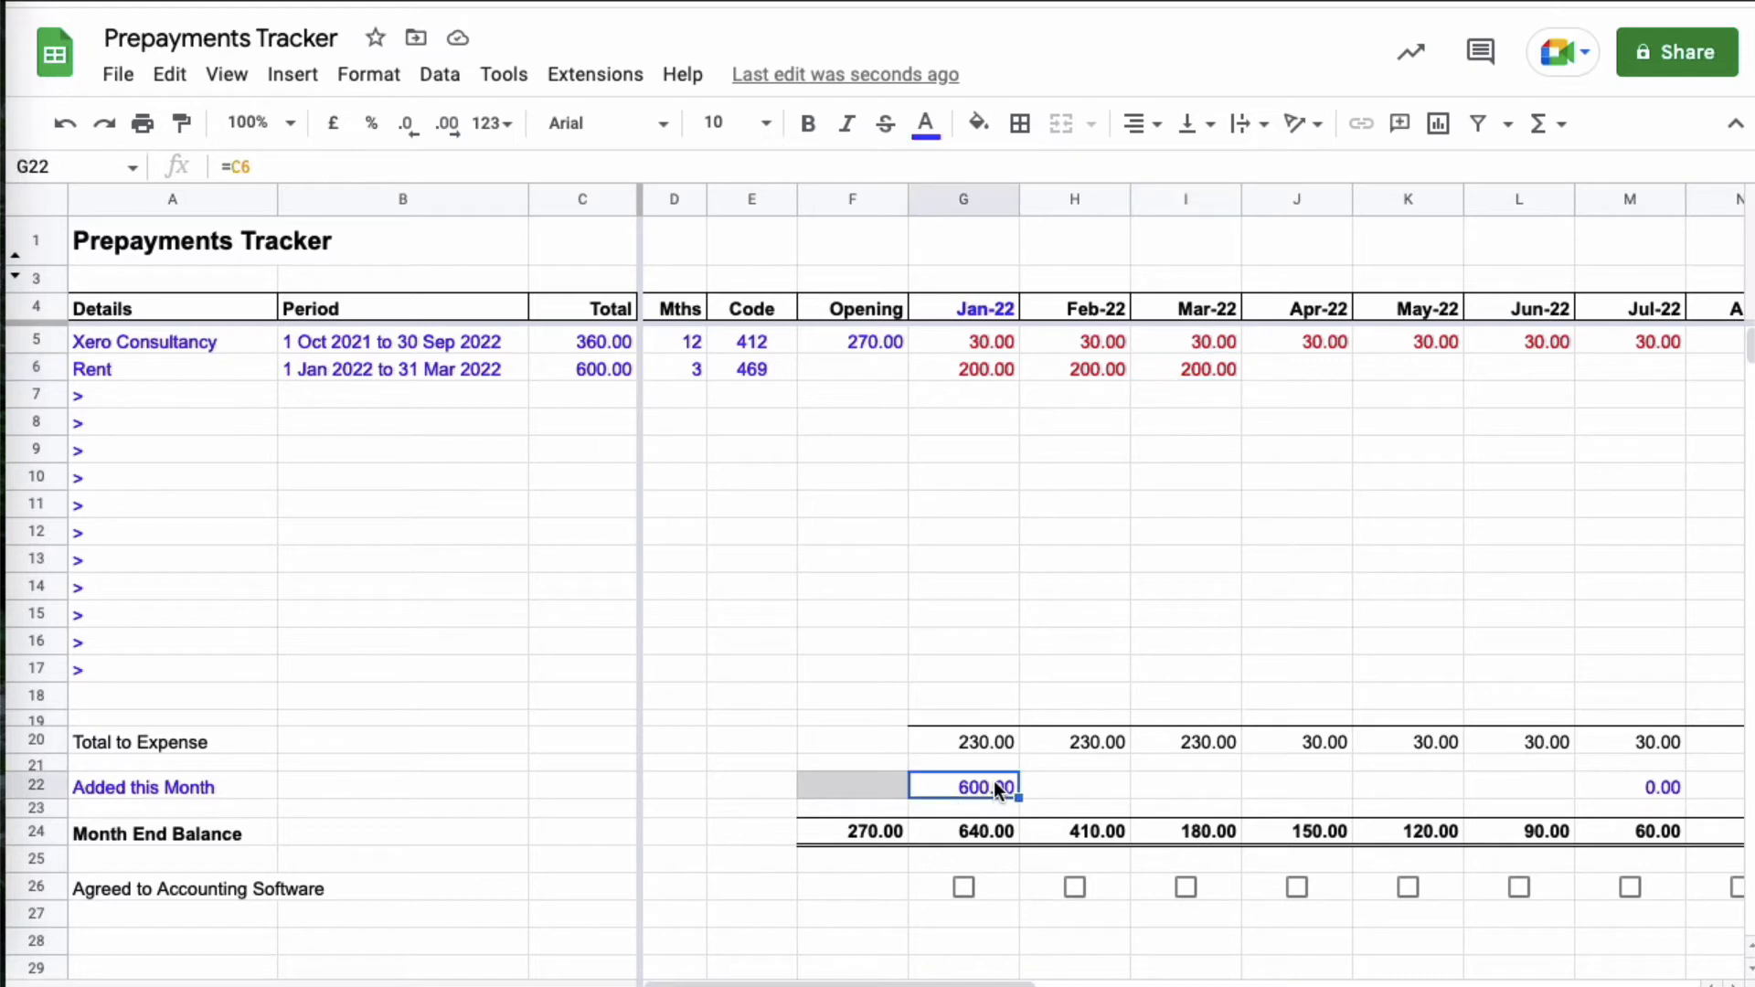
click(590, 375)
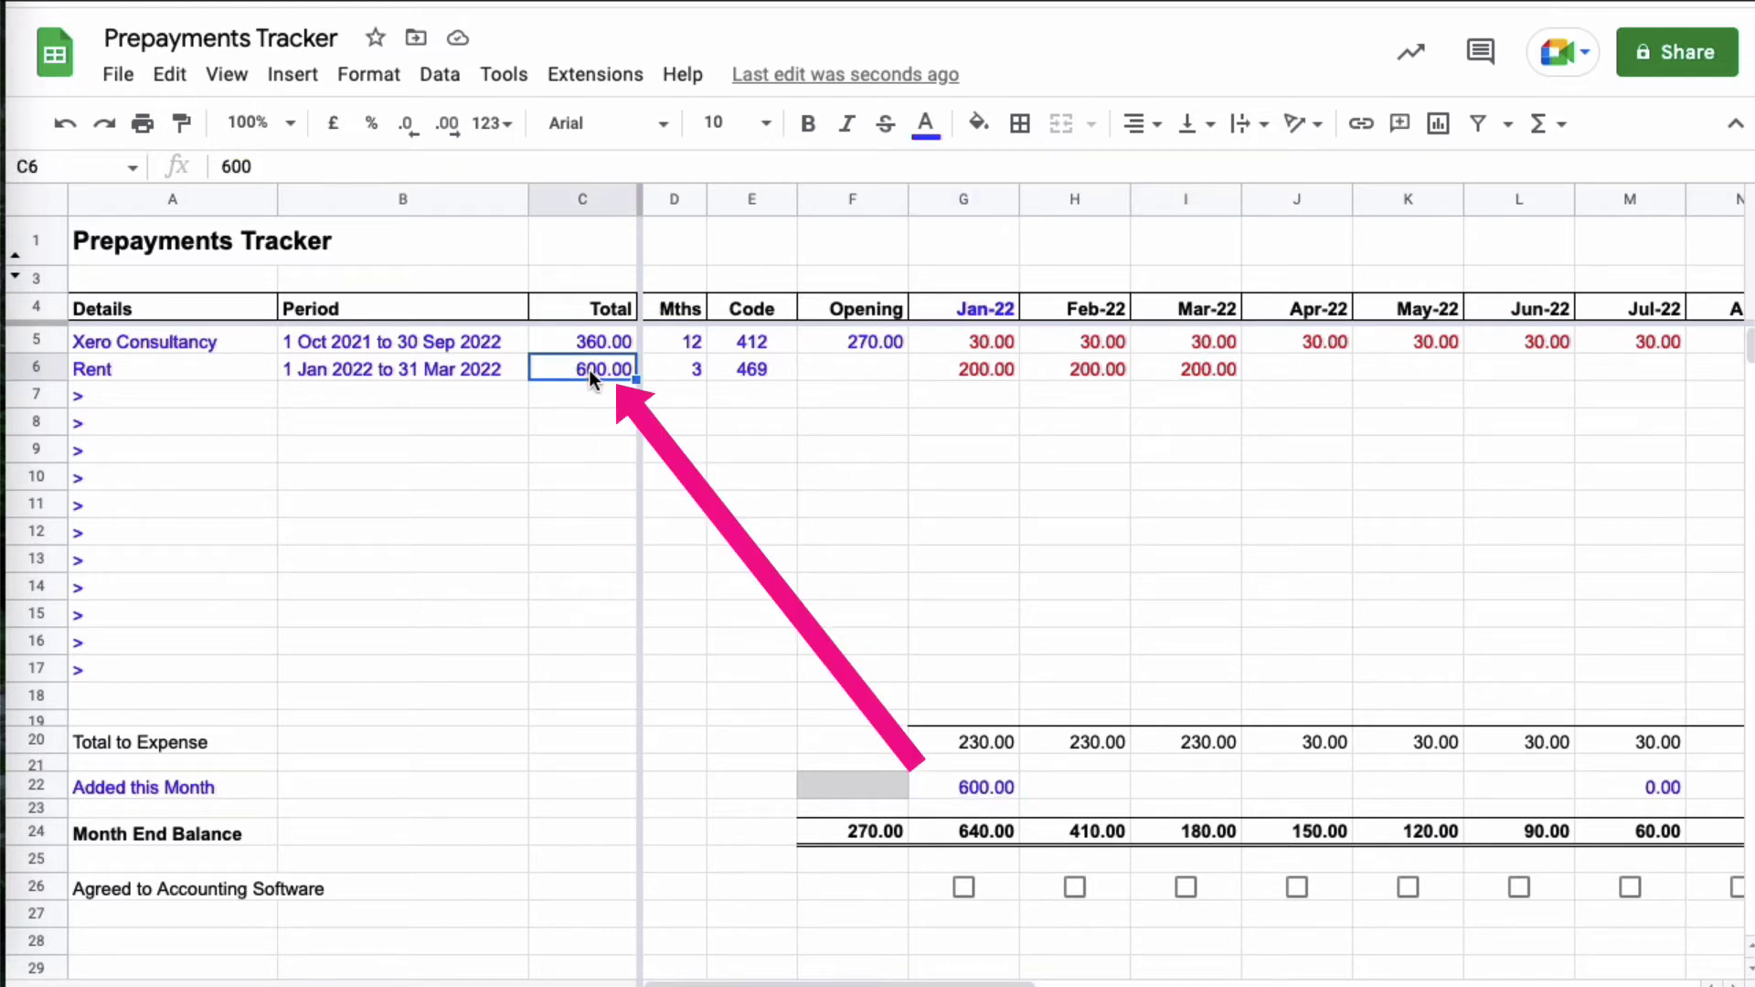
click(152, 784)
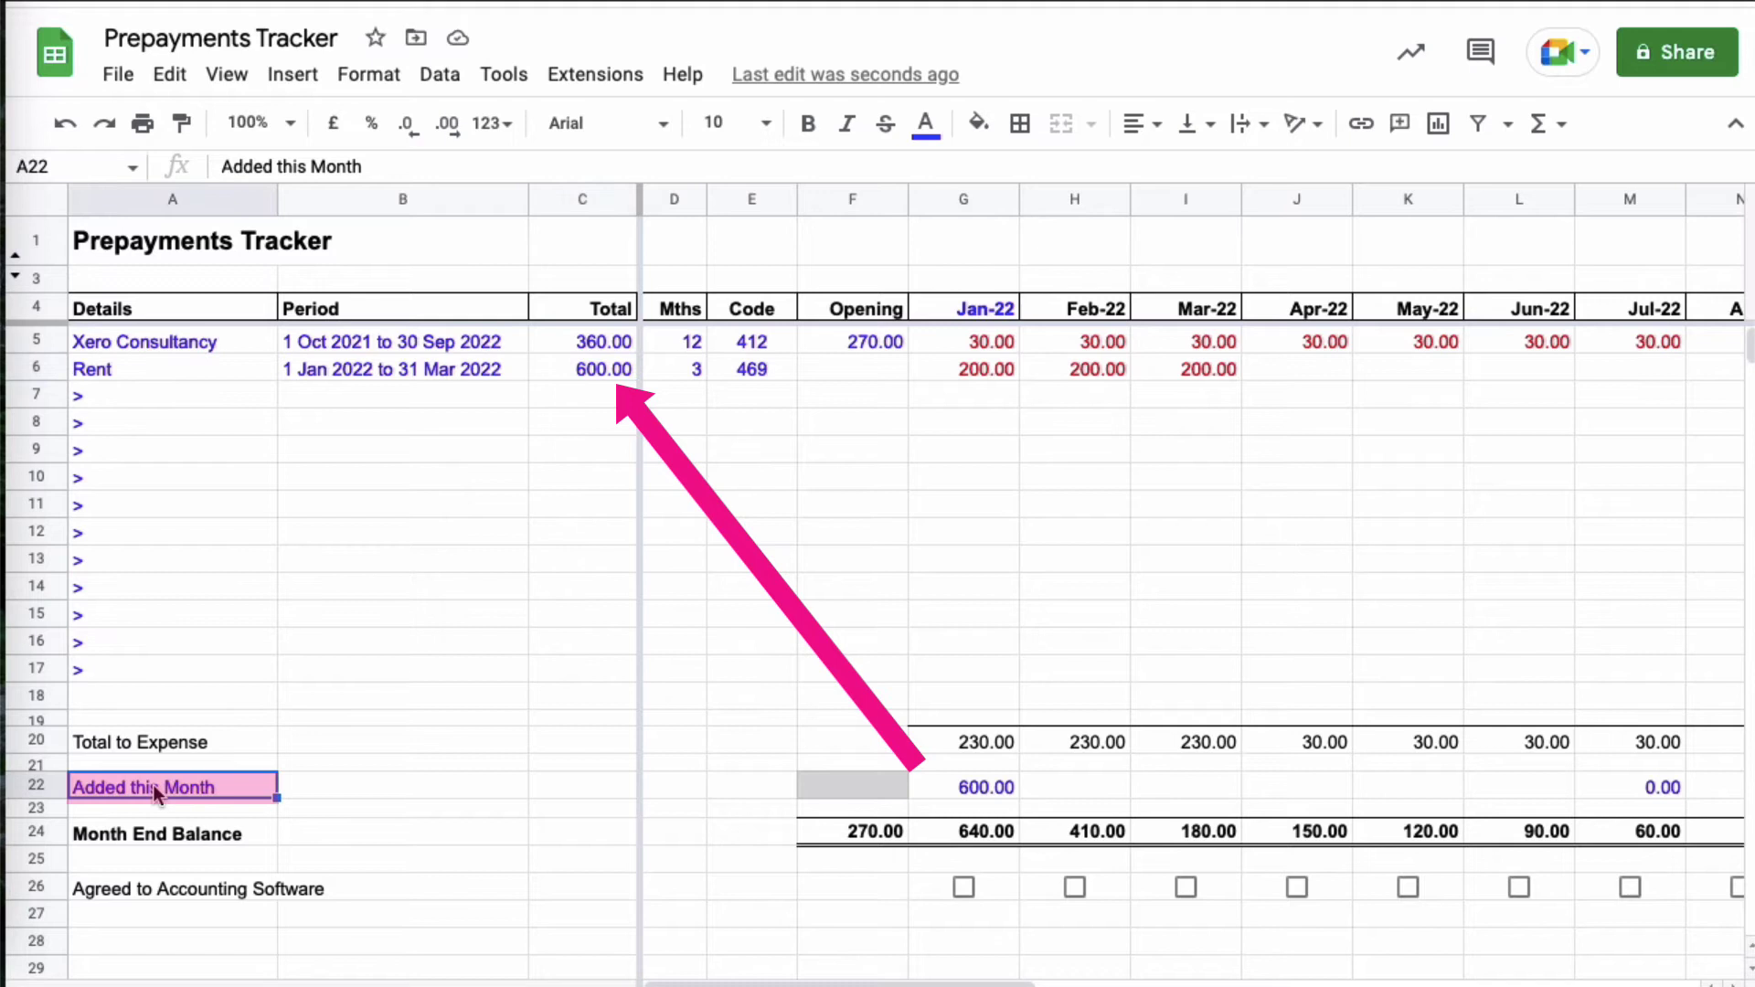
click(974, 785)
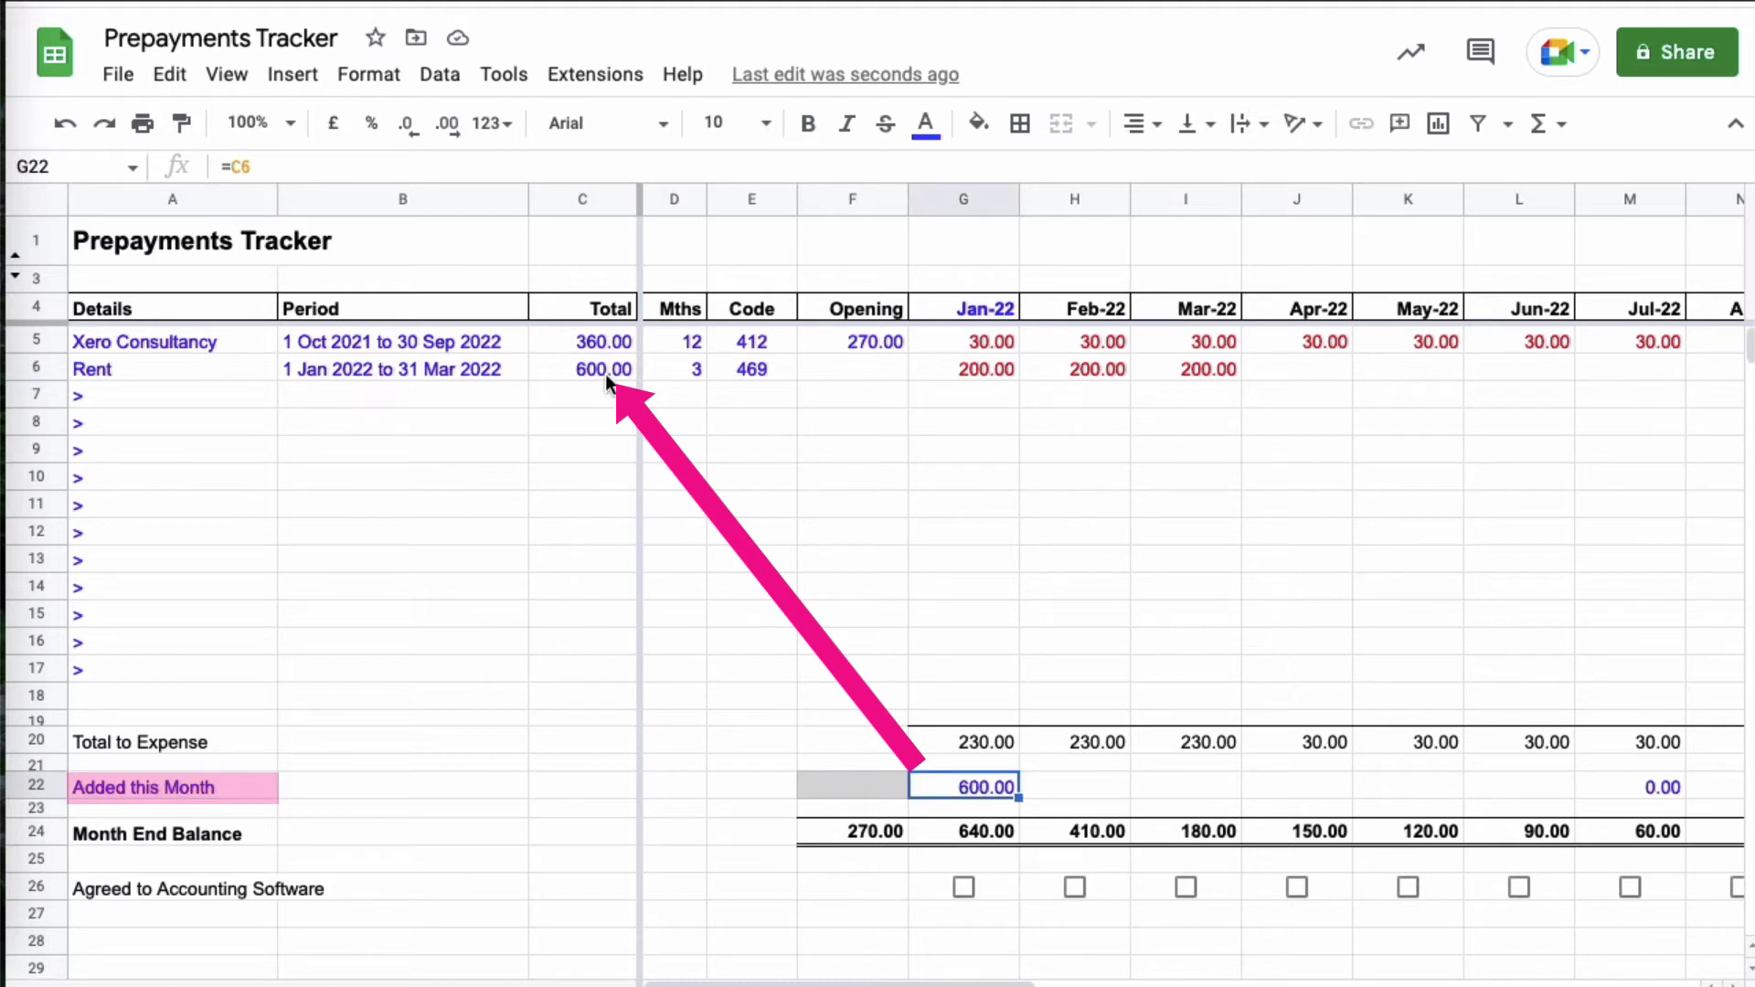
click(1133, 787)
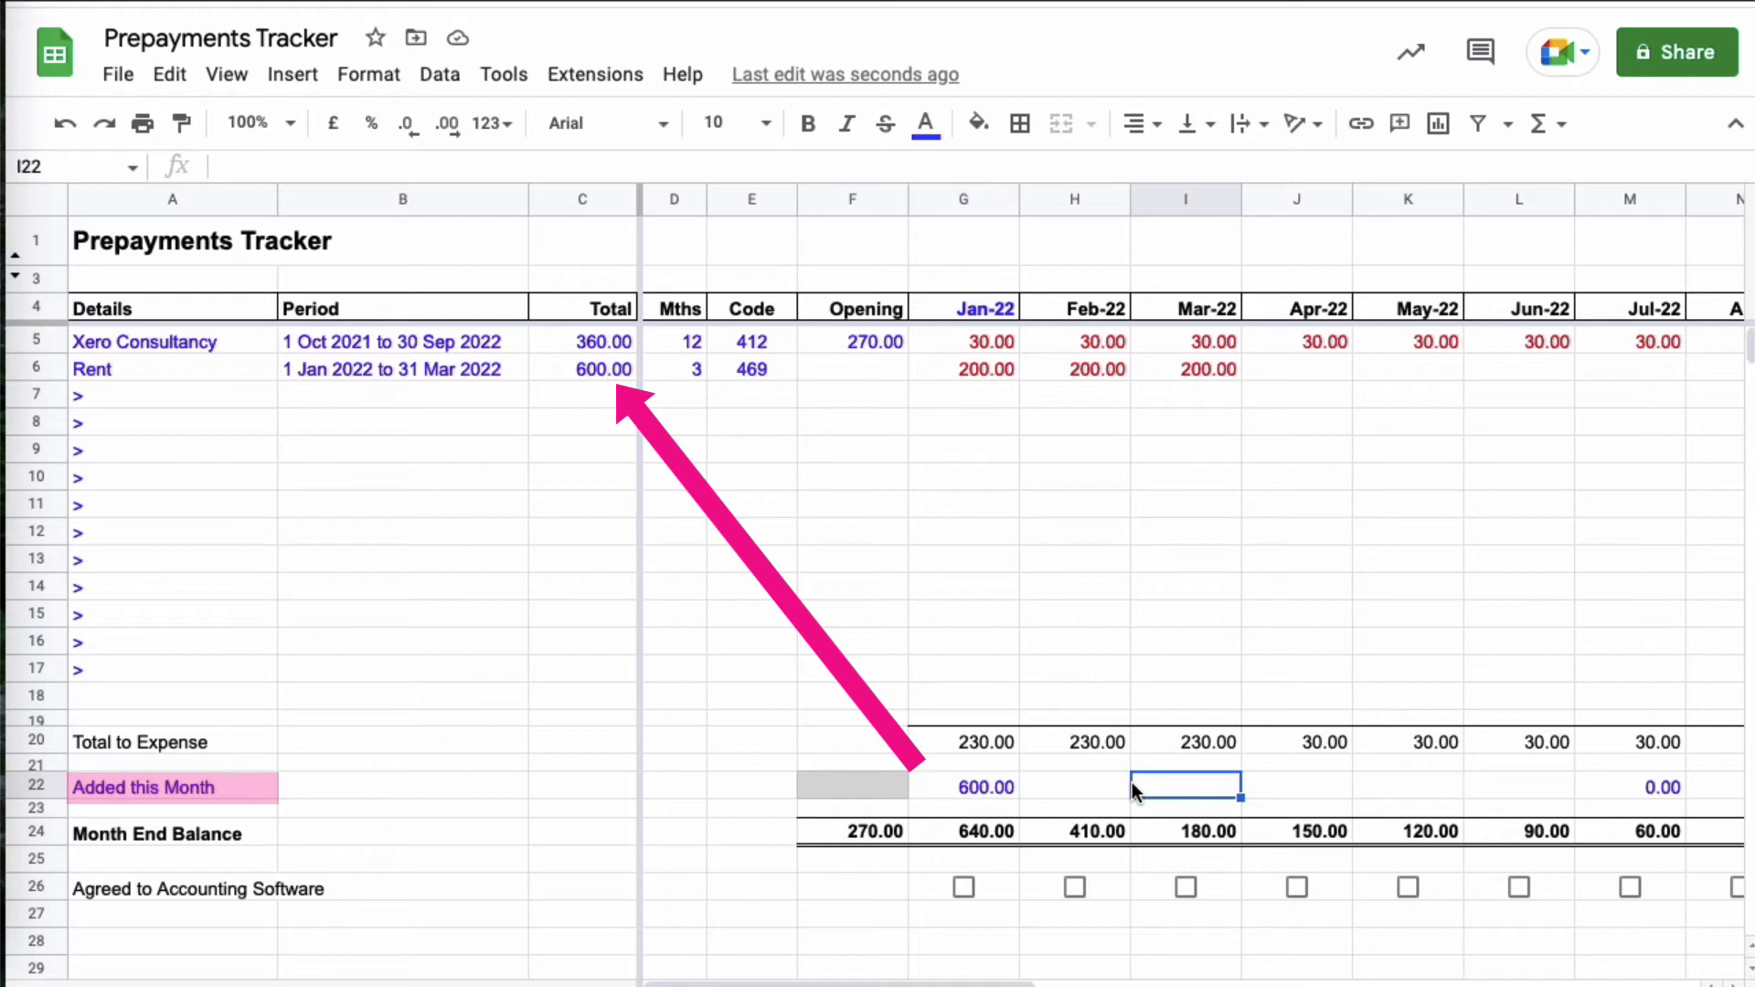
click(968, 788)
key(Delete)
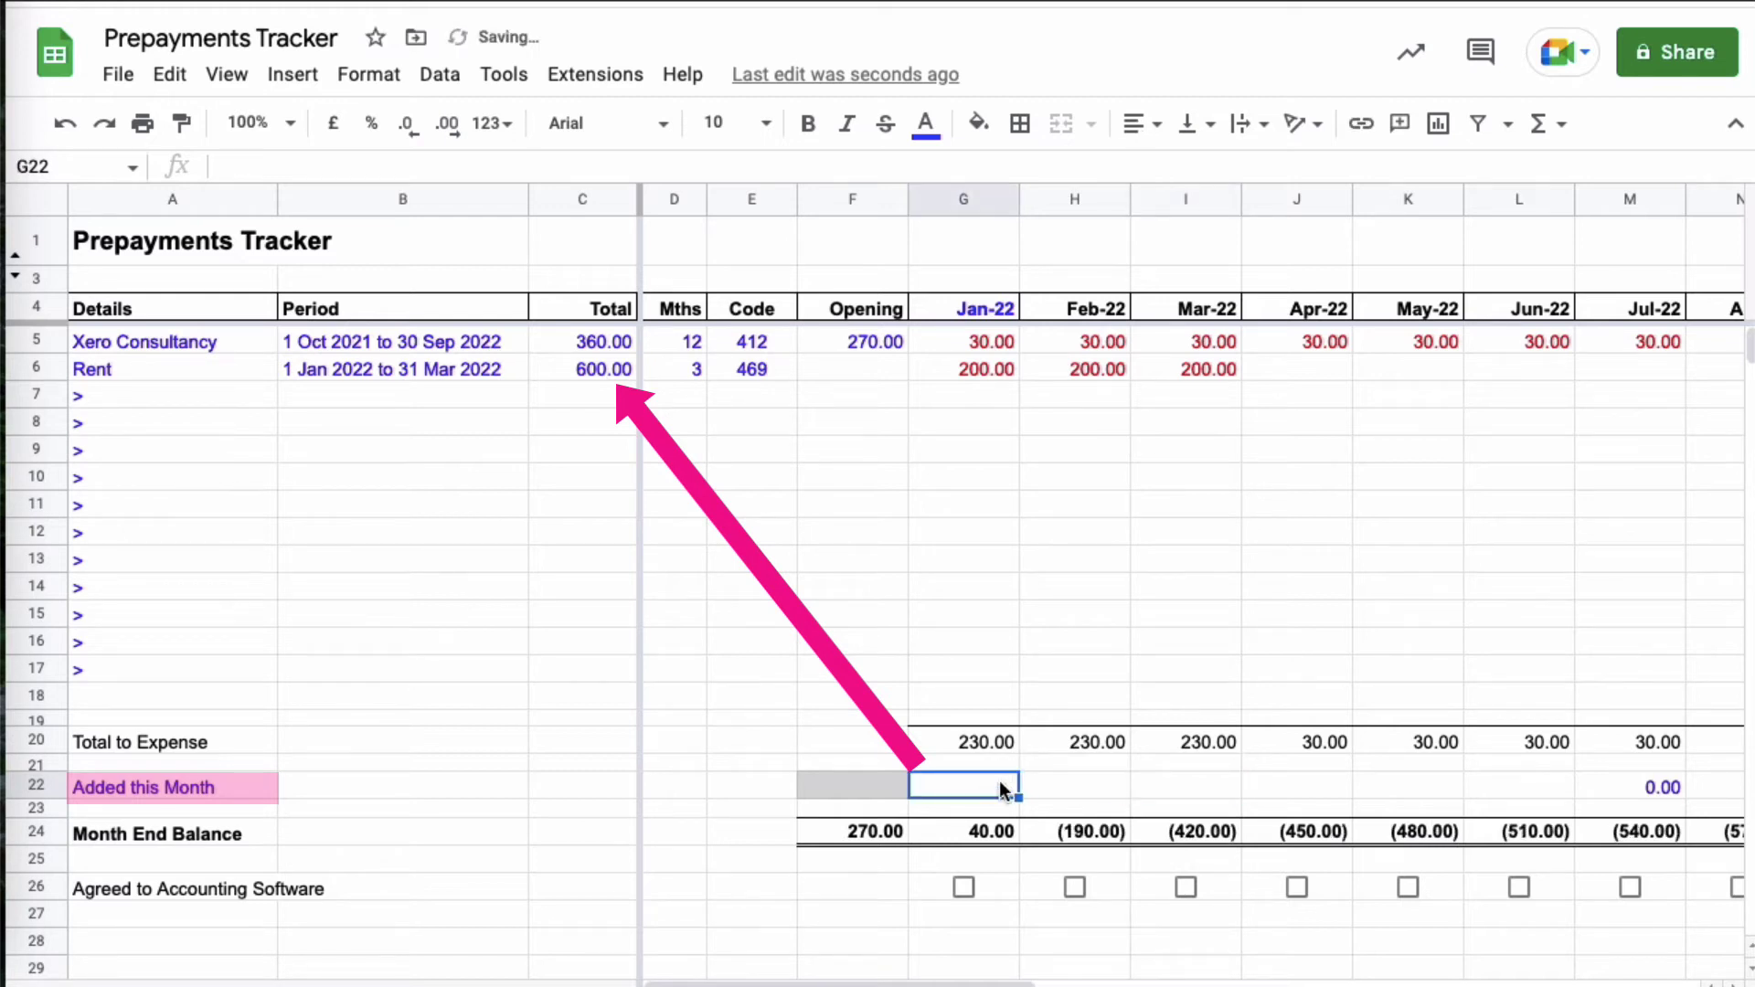
text(=)
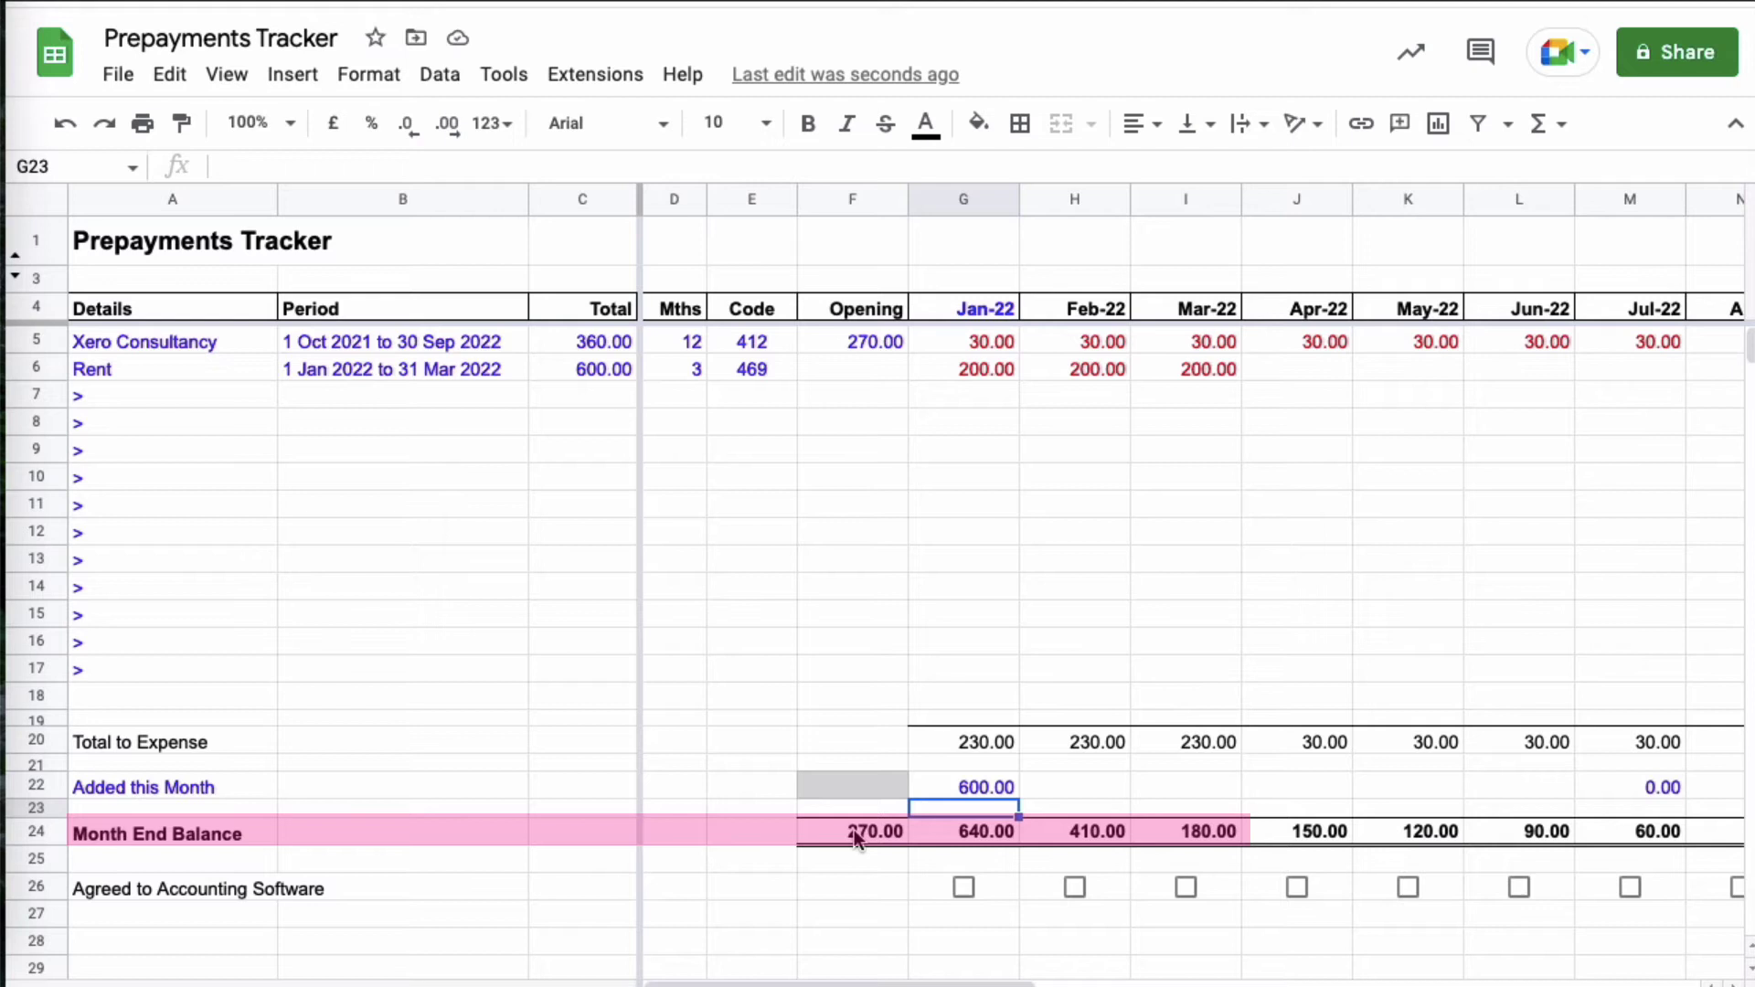
click(987, 846)
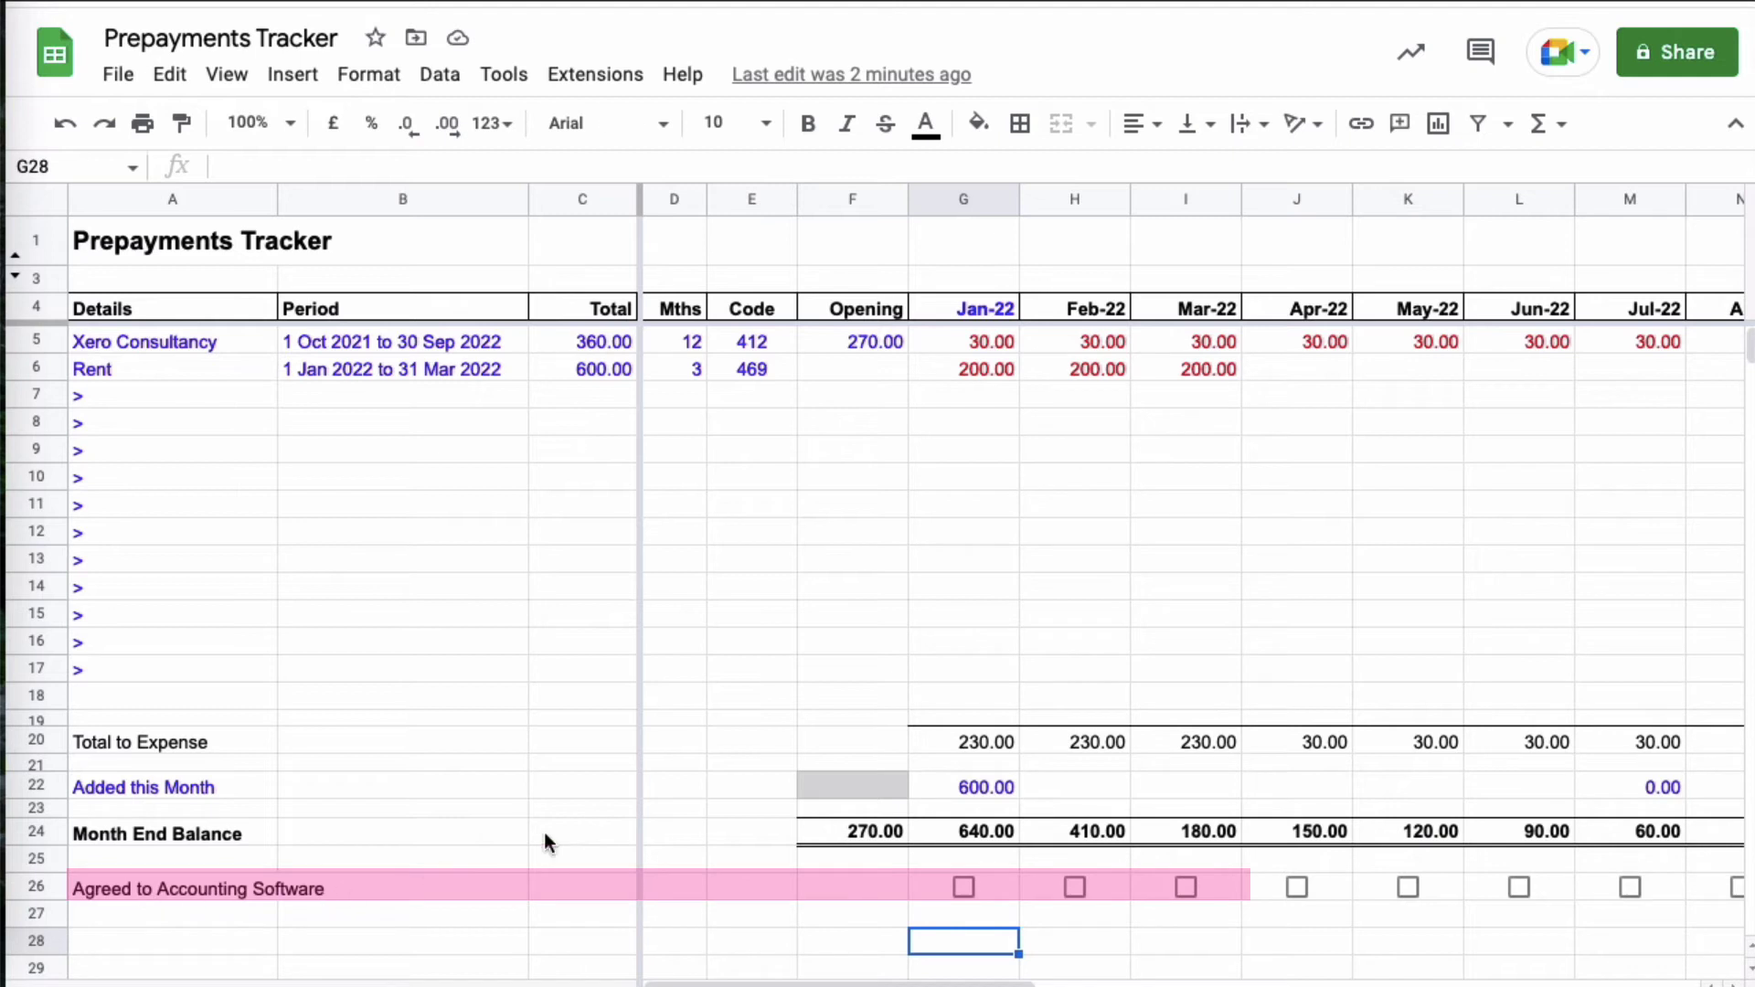
Step: Tick the Agreed to Accounting Software boxes for Jan-22, Feb-22 and Mar-22
click(963, 886)
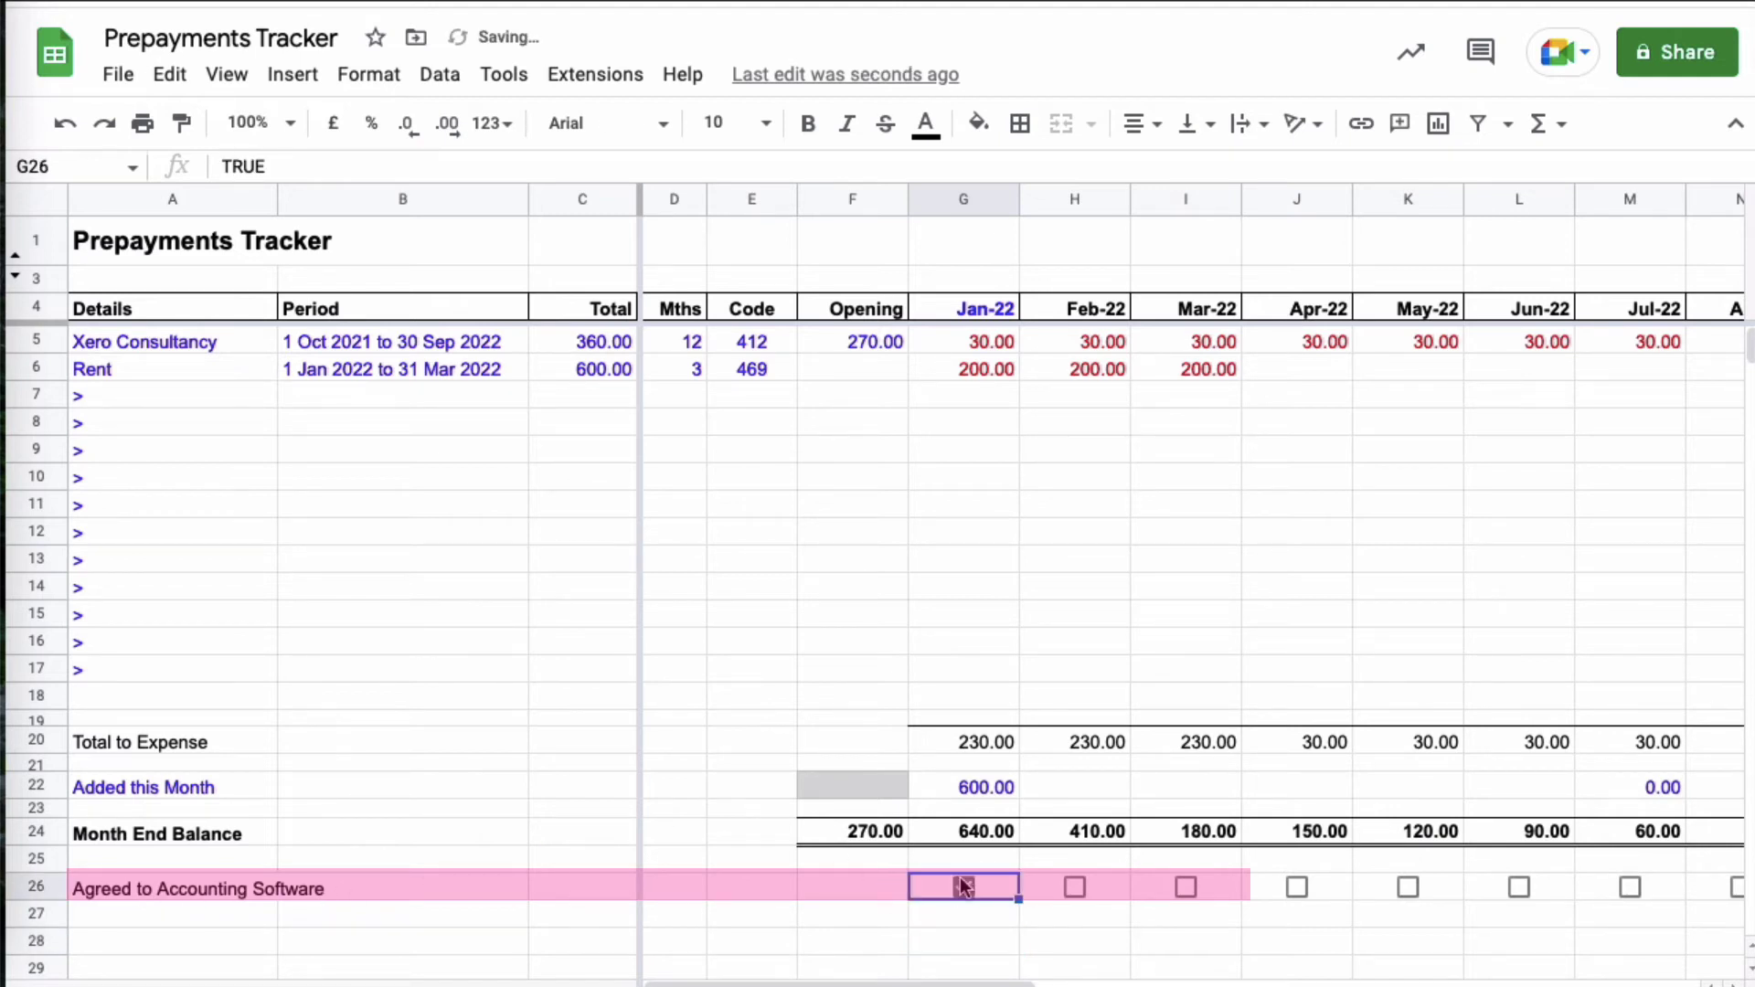
click(1075, 887)
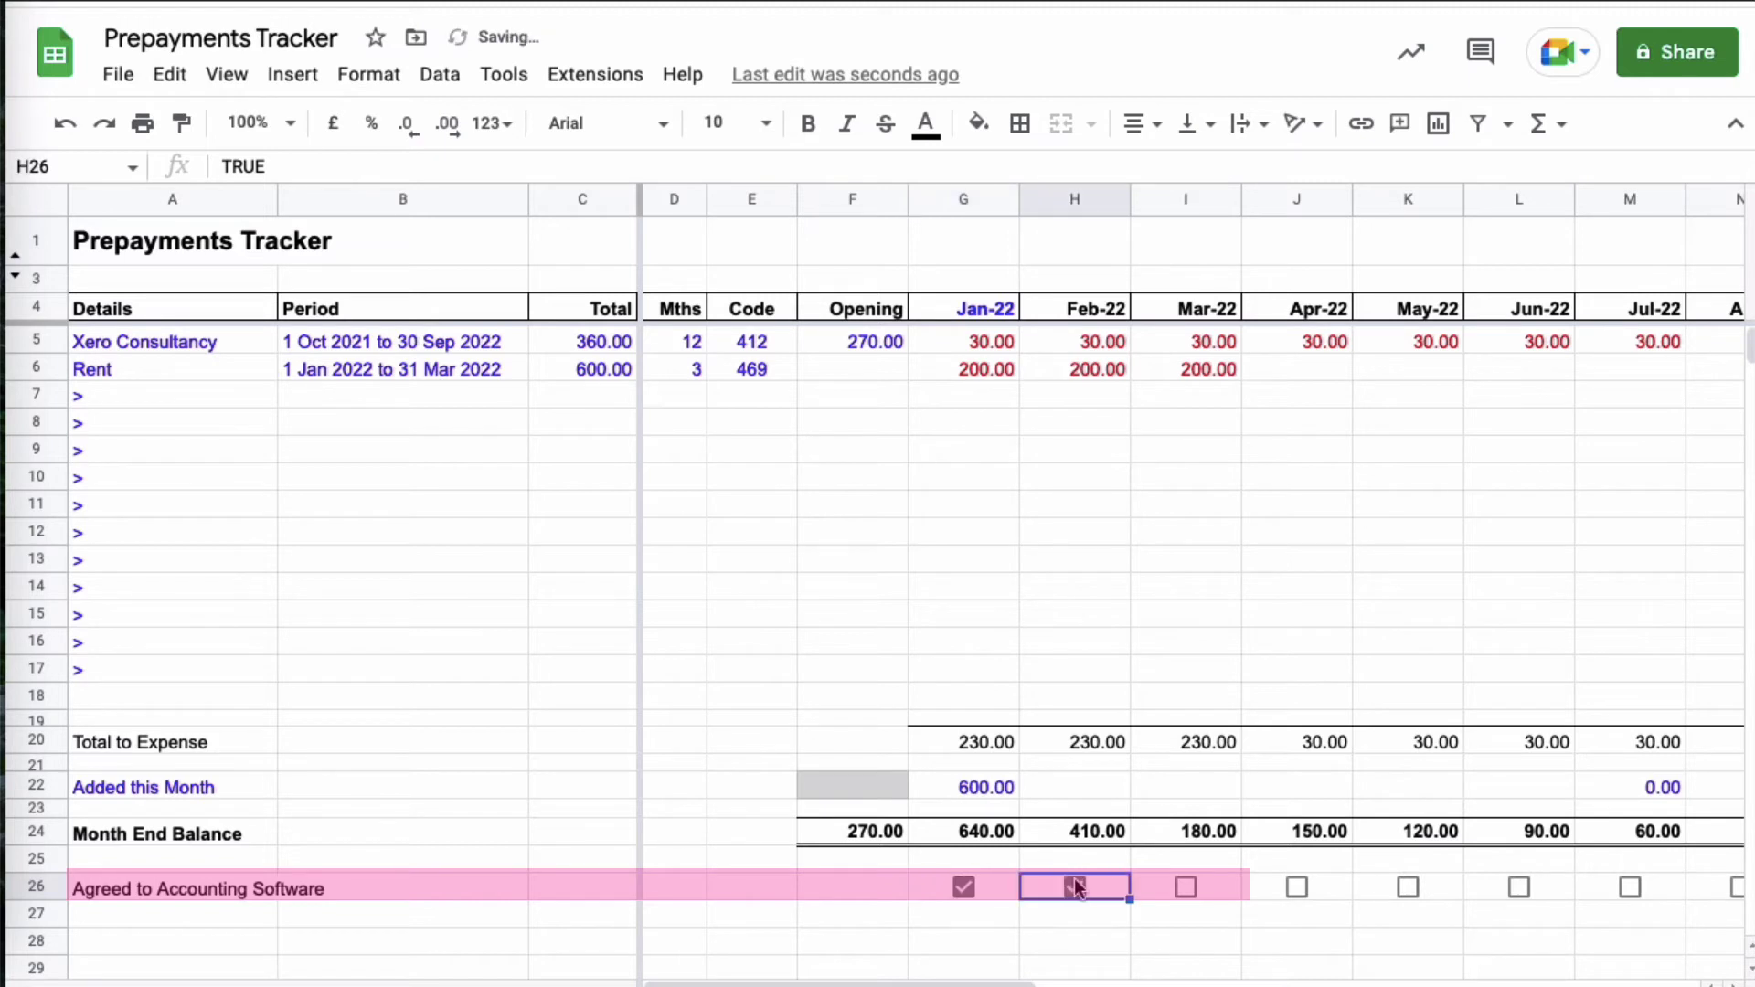
click(1185, 886)
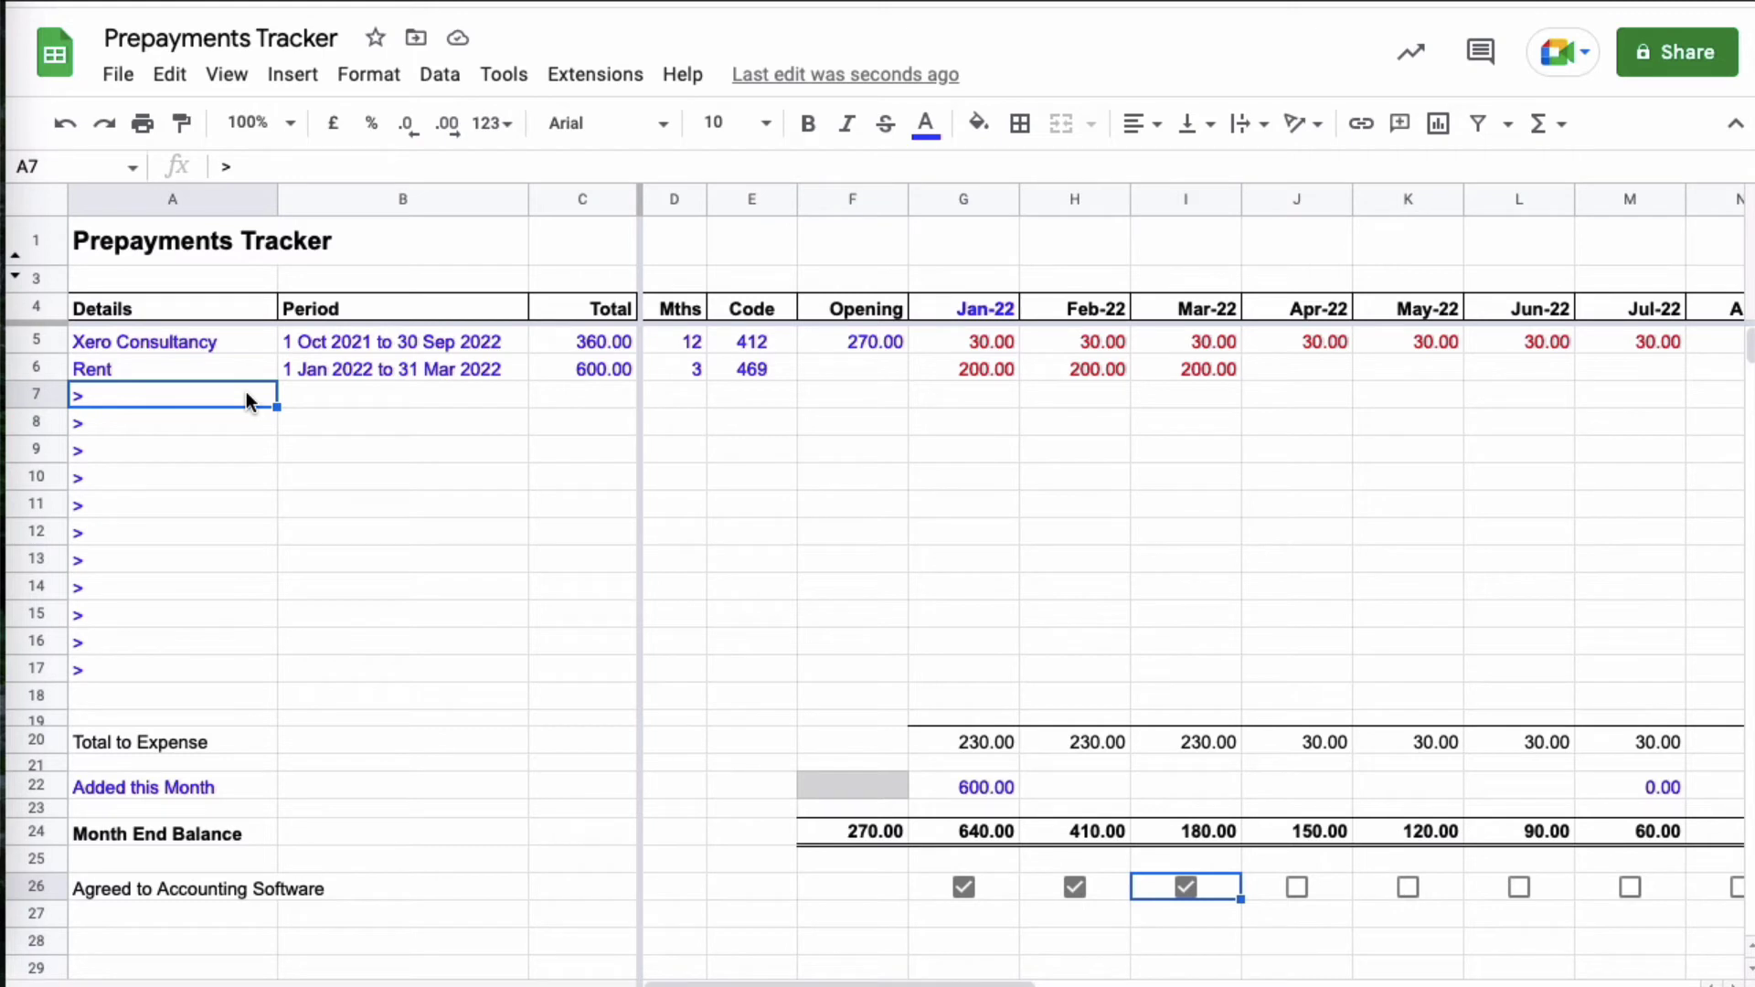
Step: Paste a second Rent row for 1 Apr–30 Jun 2022 and check its 600 total, 3 months and code 469
text(Rent	1 Apr 2022 to 30 Jun 2022	600.00	3	469)
click(354, 453)
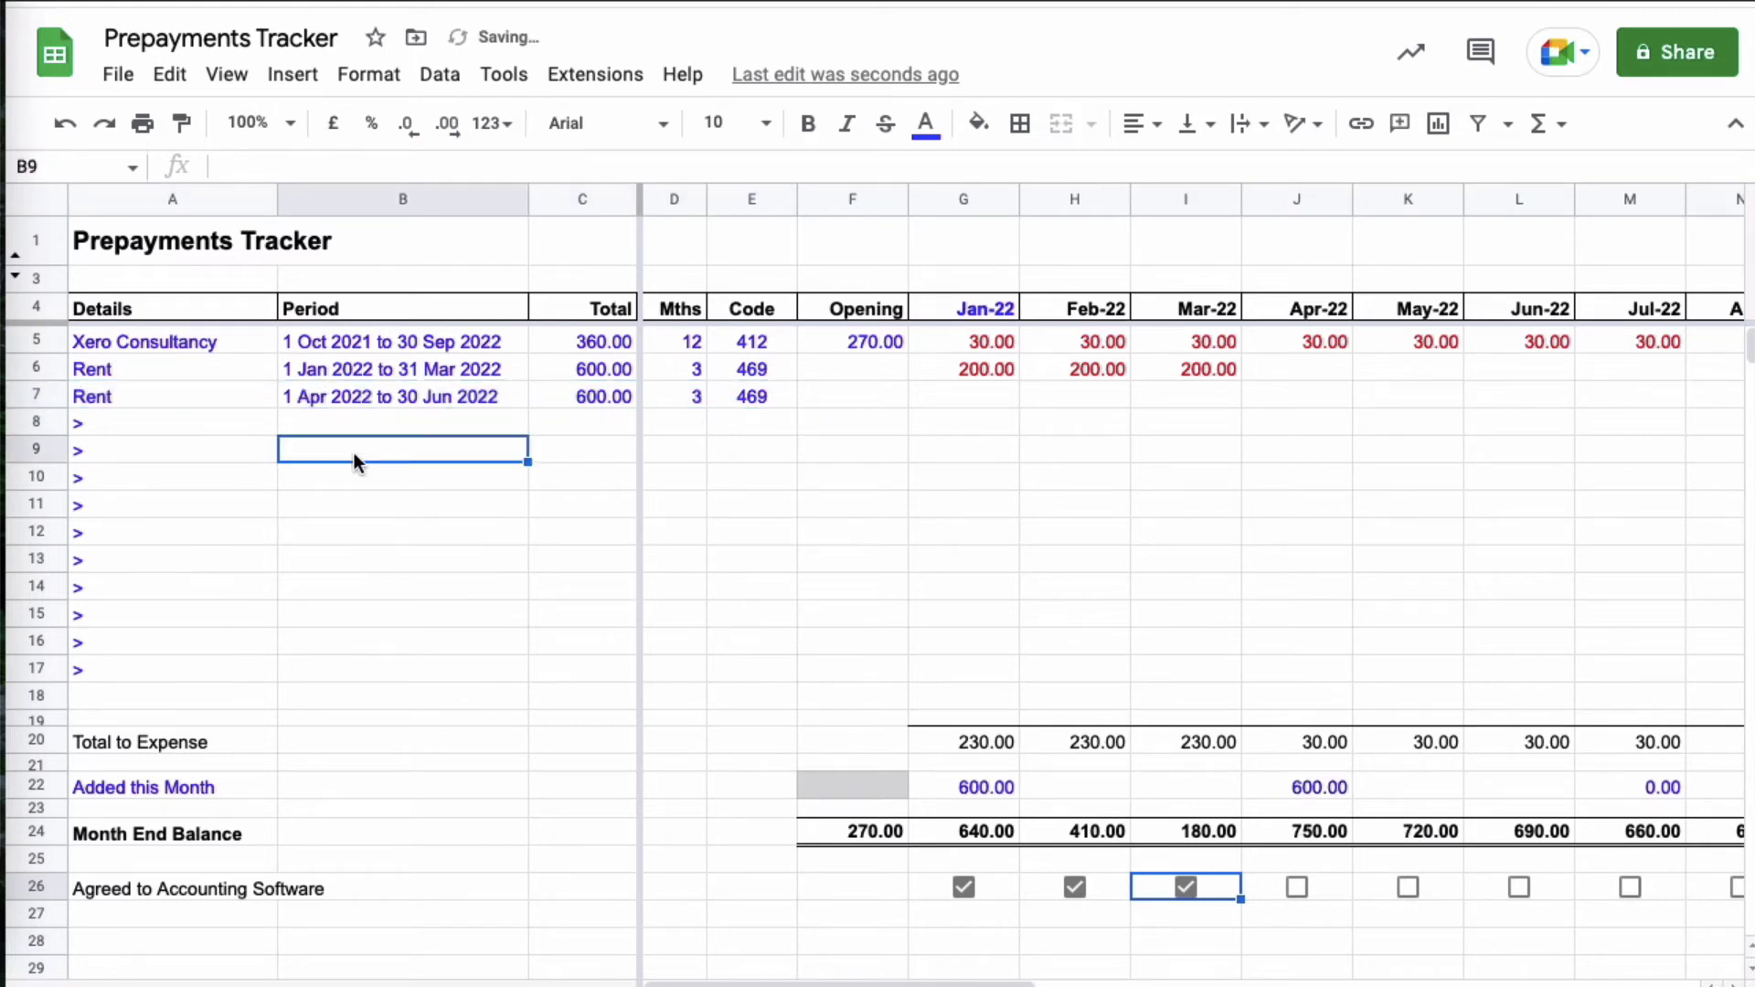
click(195, 390)
click(347, 394)
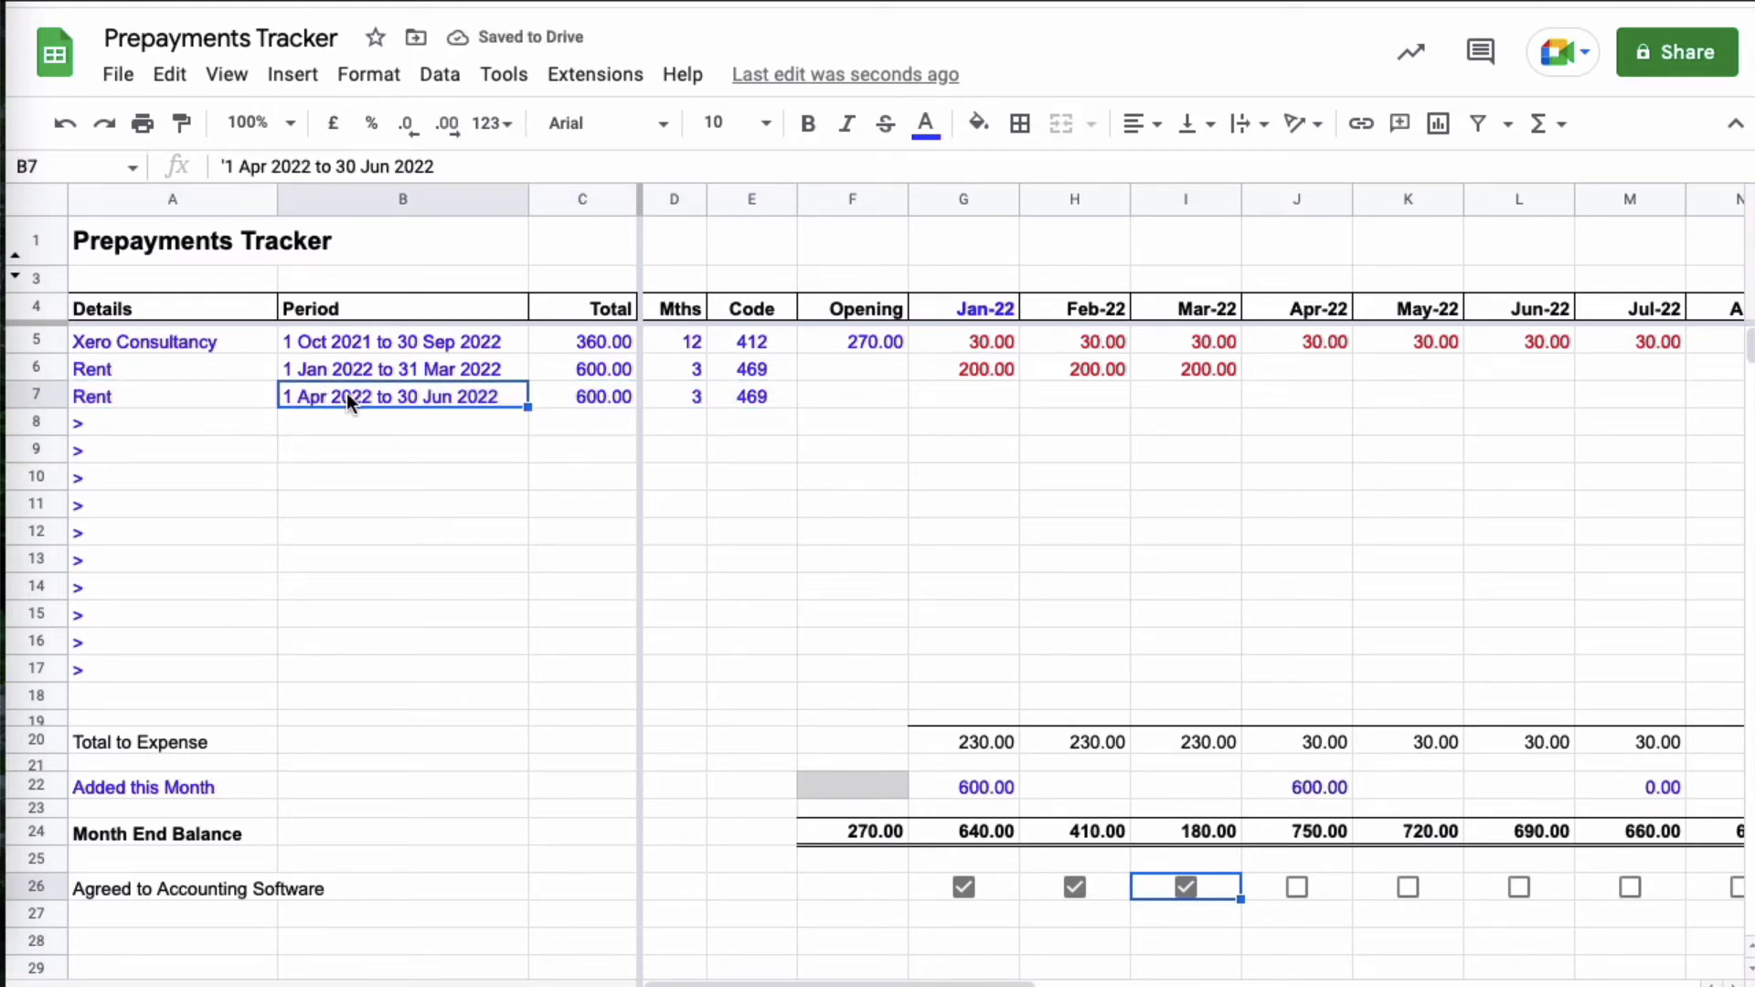
click(586, 407)
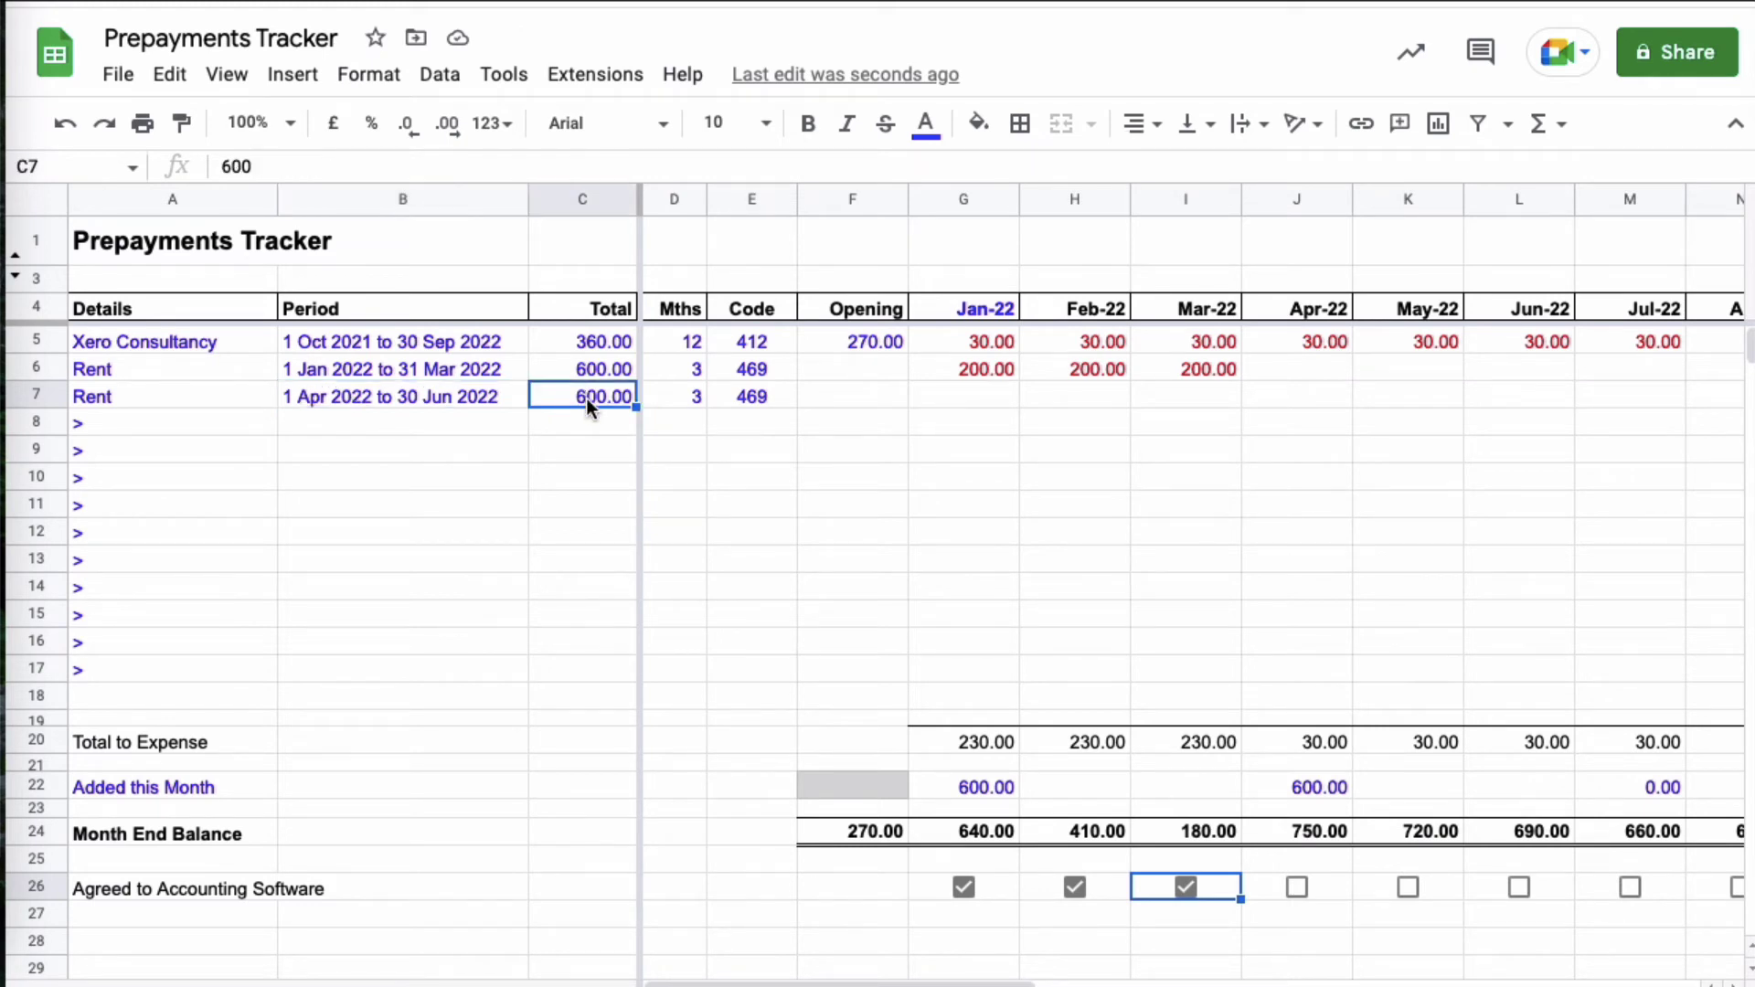
click(683, 397)
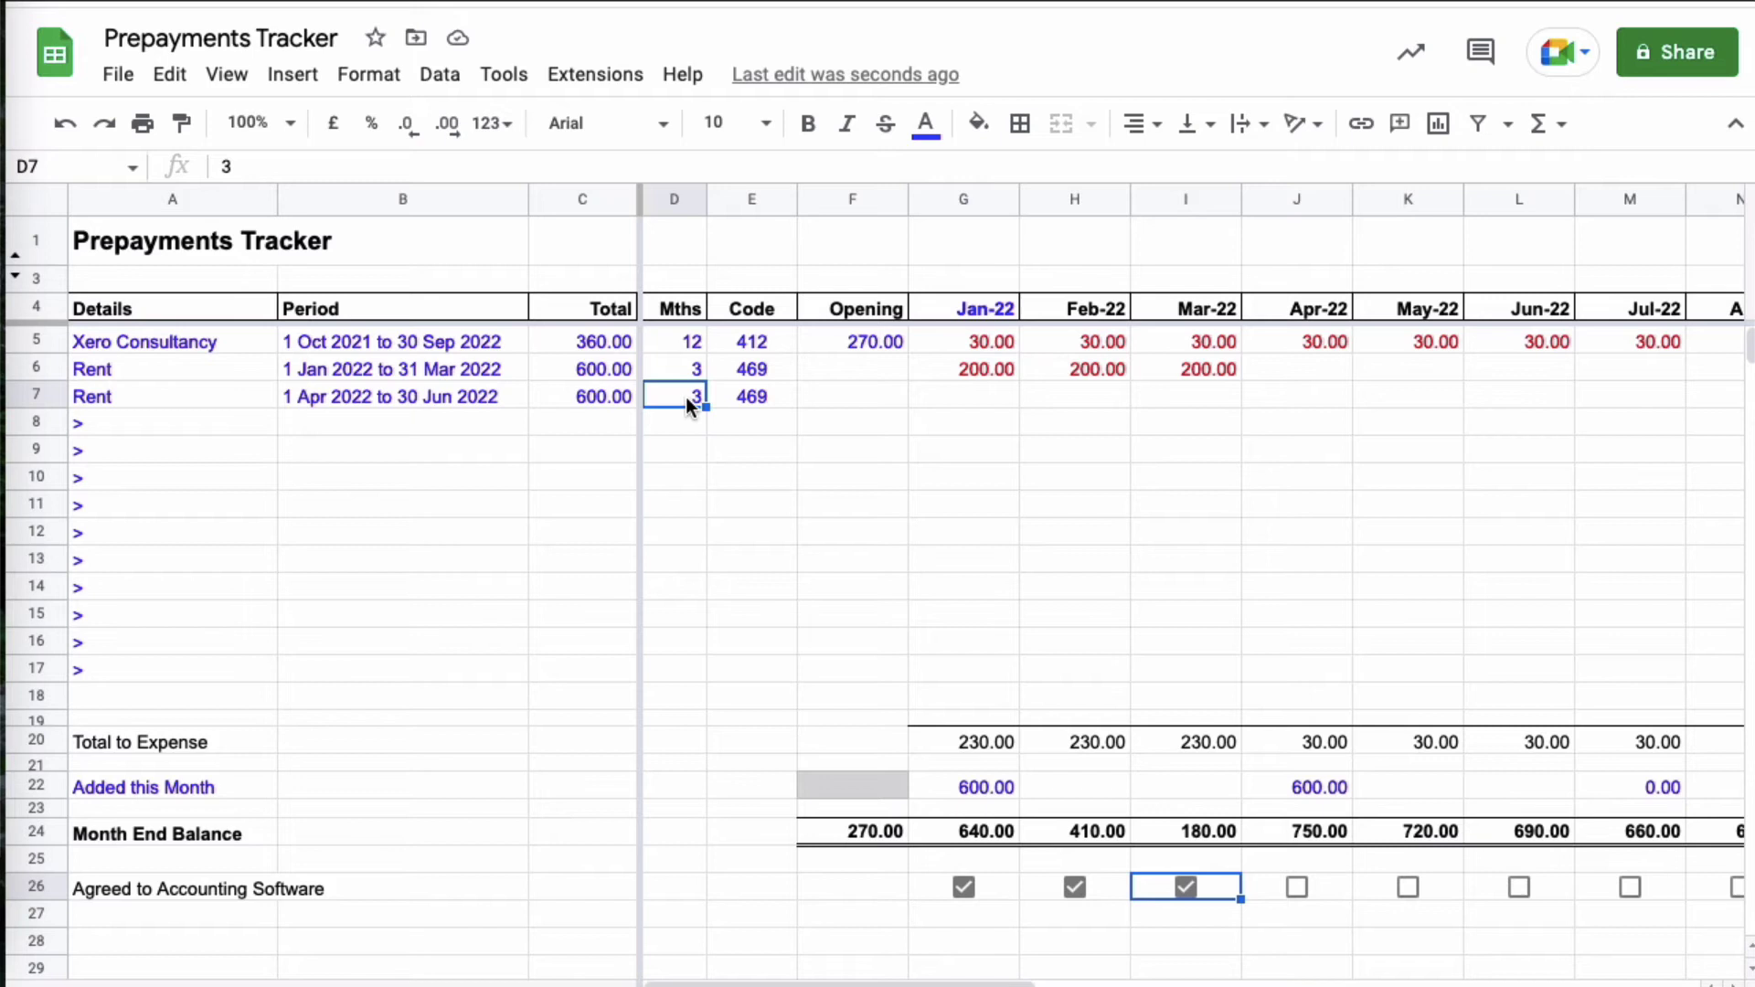
click(754, 398)
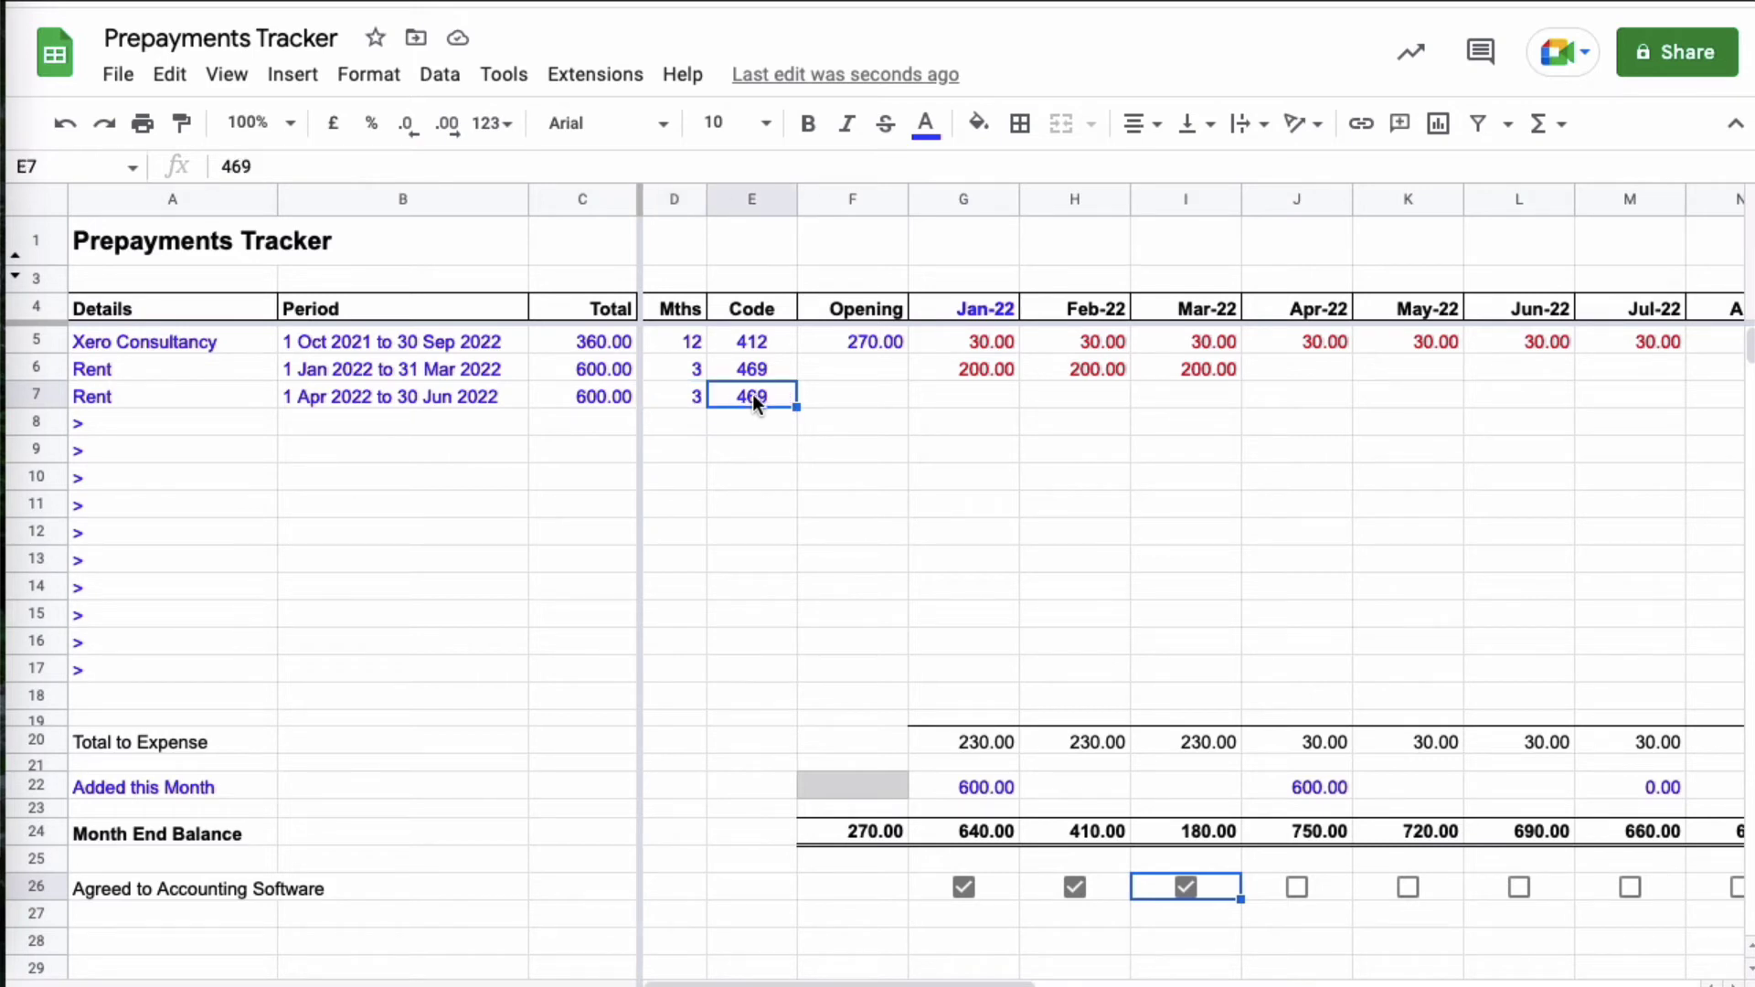
Step: Copy the monthly spread formula into Apr-22 and fill 200.00 rent through Jun-22
click(1301, 342)
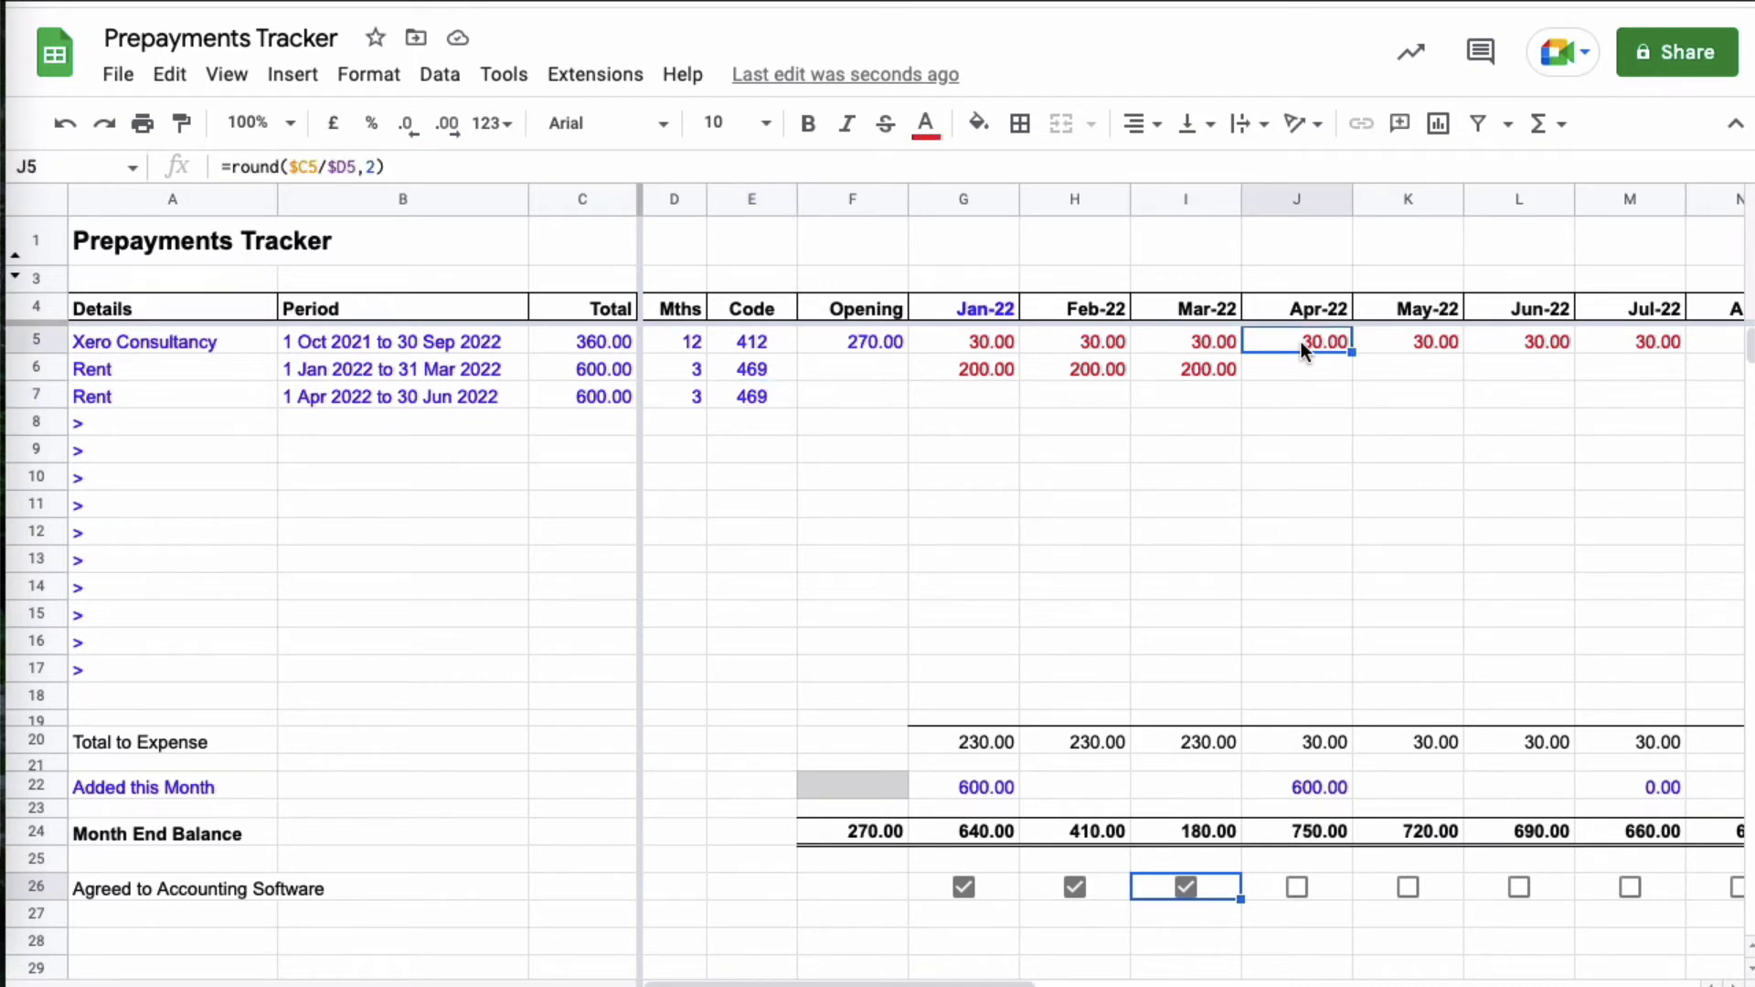
key(ctrl+c)
click(1287, 402)
key(ctrl+v)
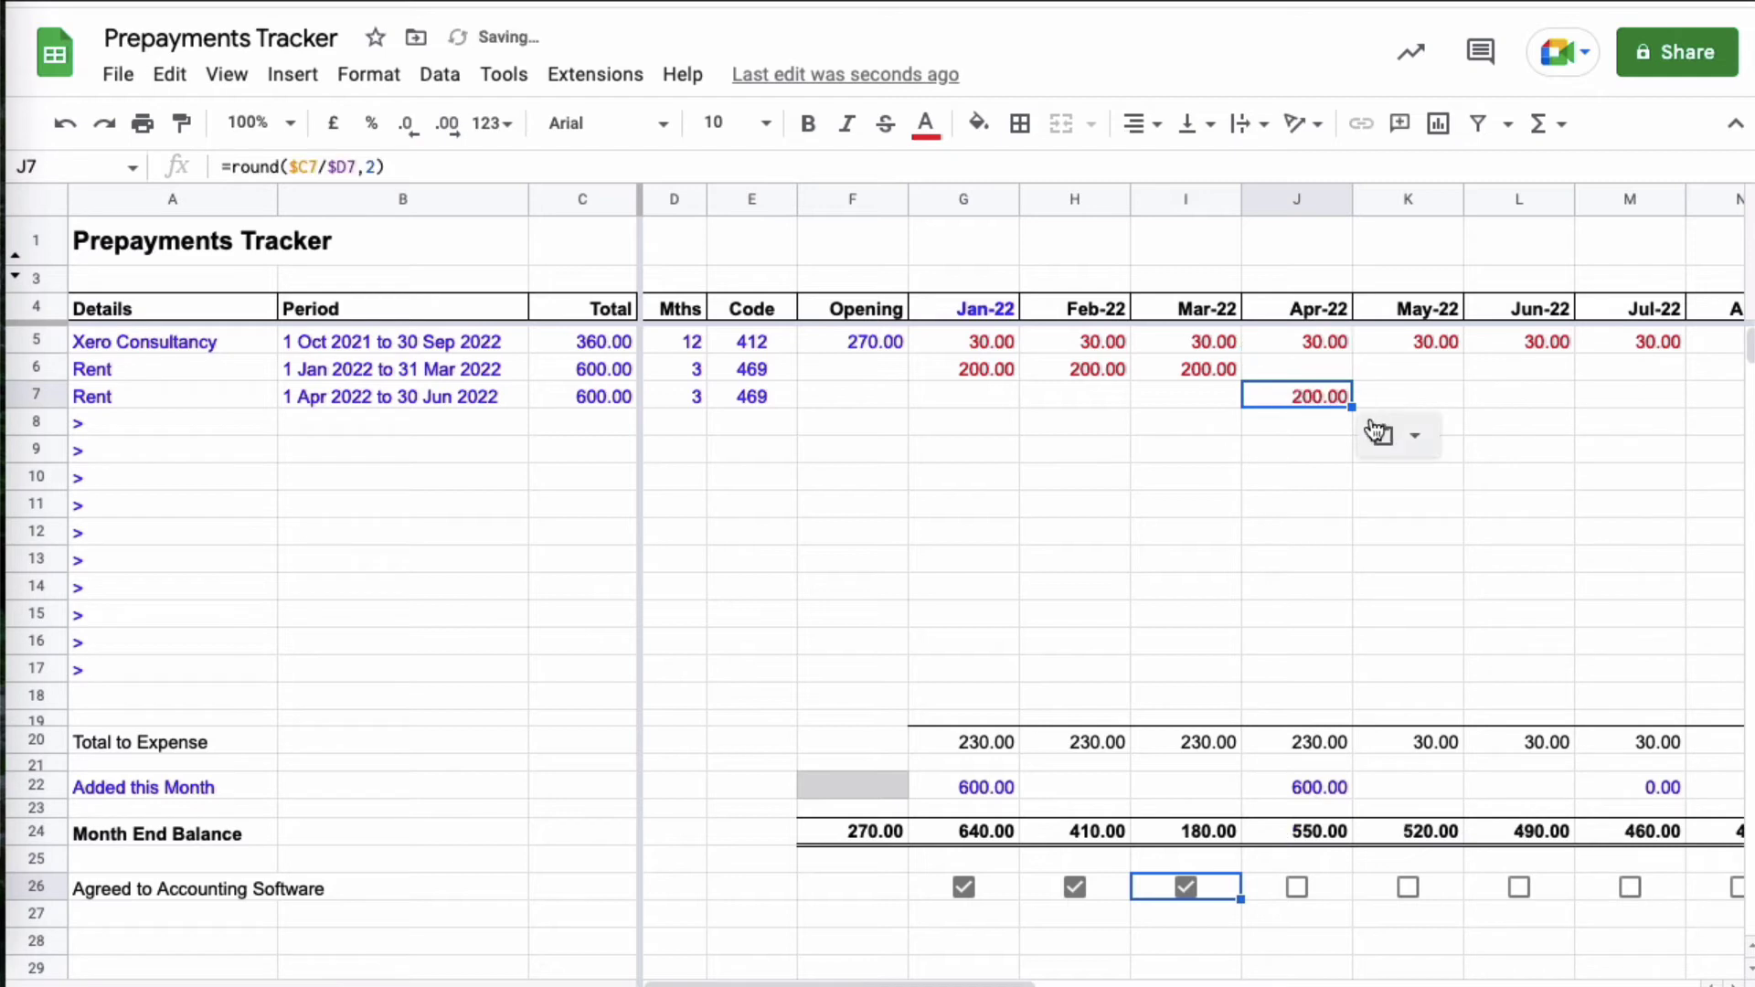
drag(1351, 406, 1511, 399)
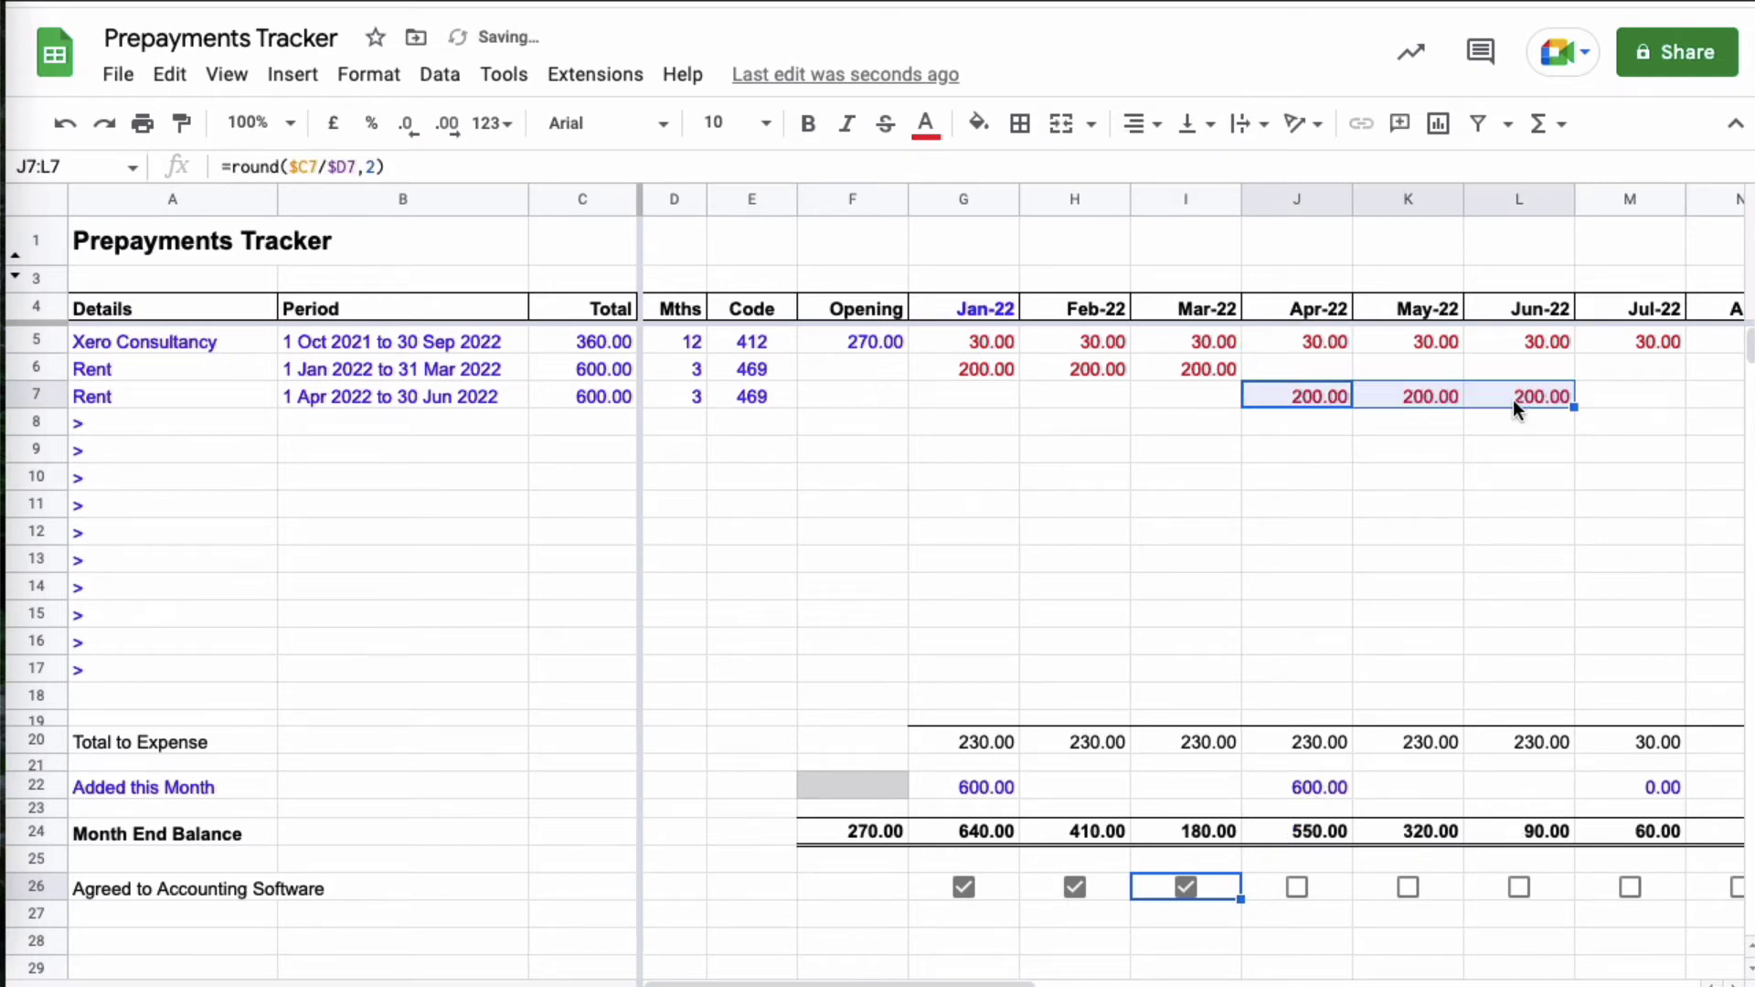
click(1266, 859)
scroll(1261, 904, right, 3)
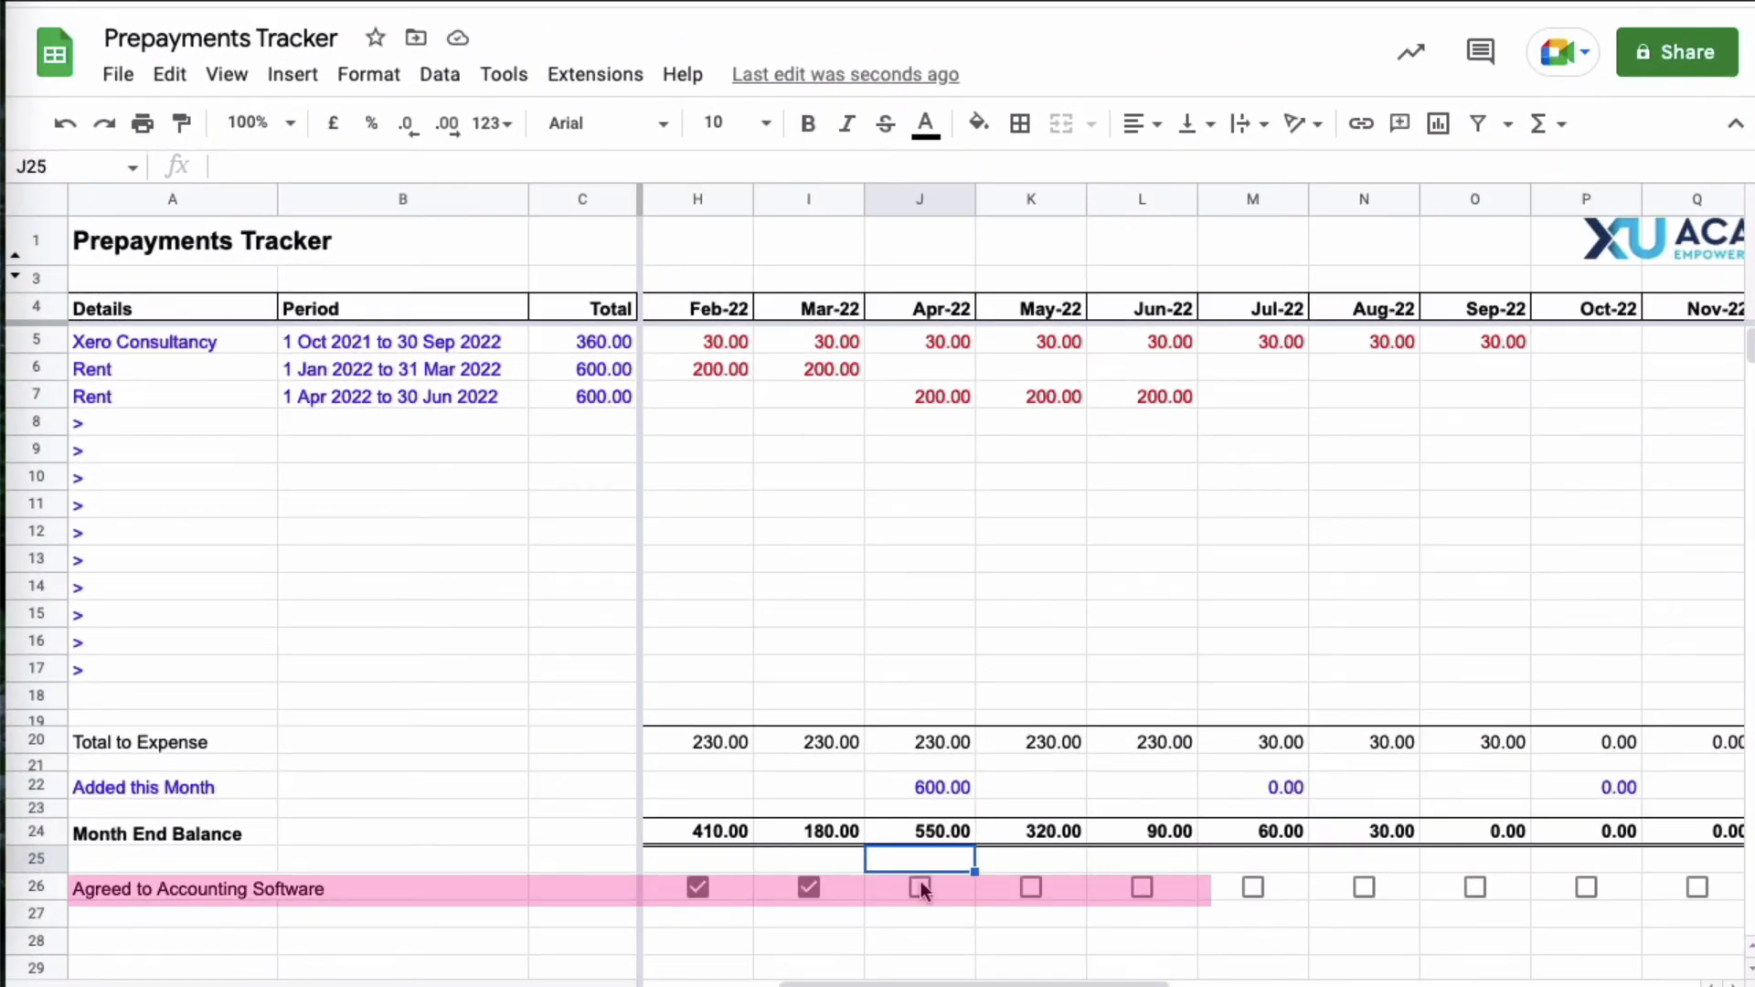
Step: Tick the Agreed to Accounting Software boxes for Apr-22, May-22 and Jun-22 in J26:L26
click(919, 884)
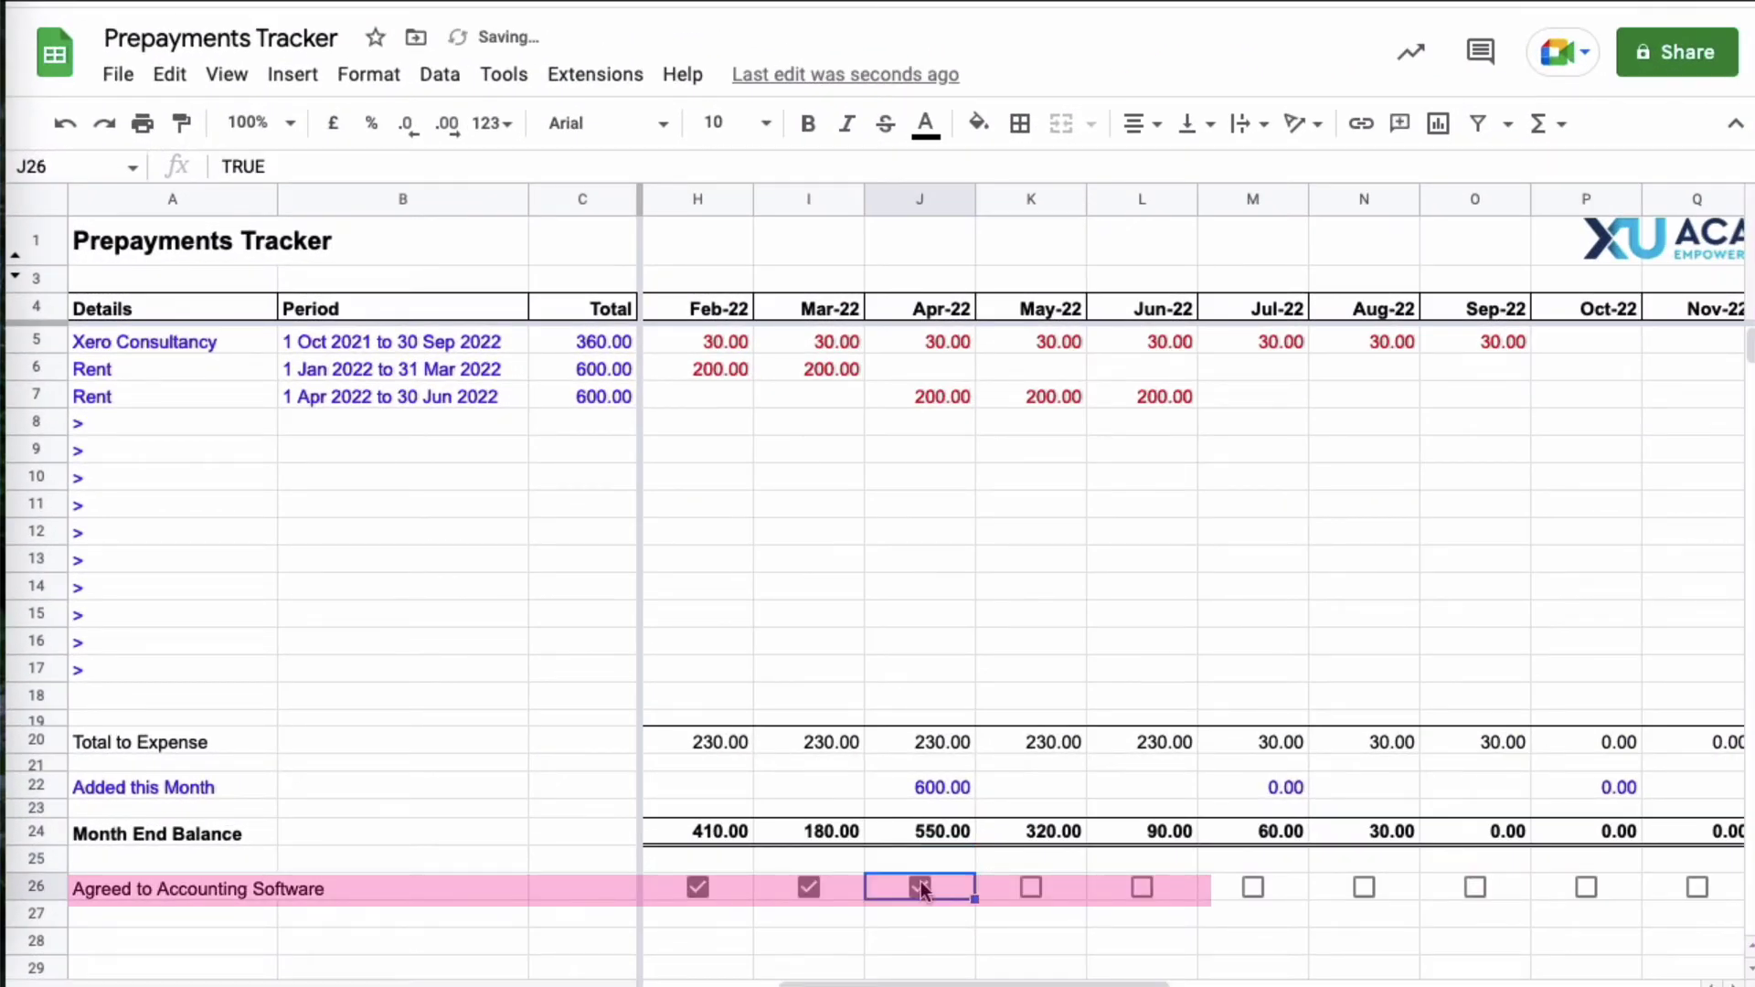
click(1031, 884)
click(1143, 886)
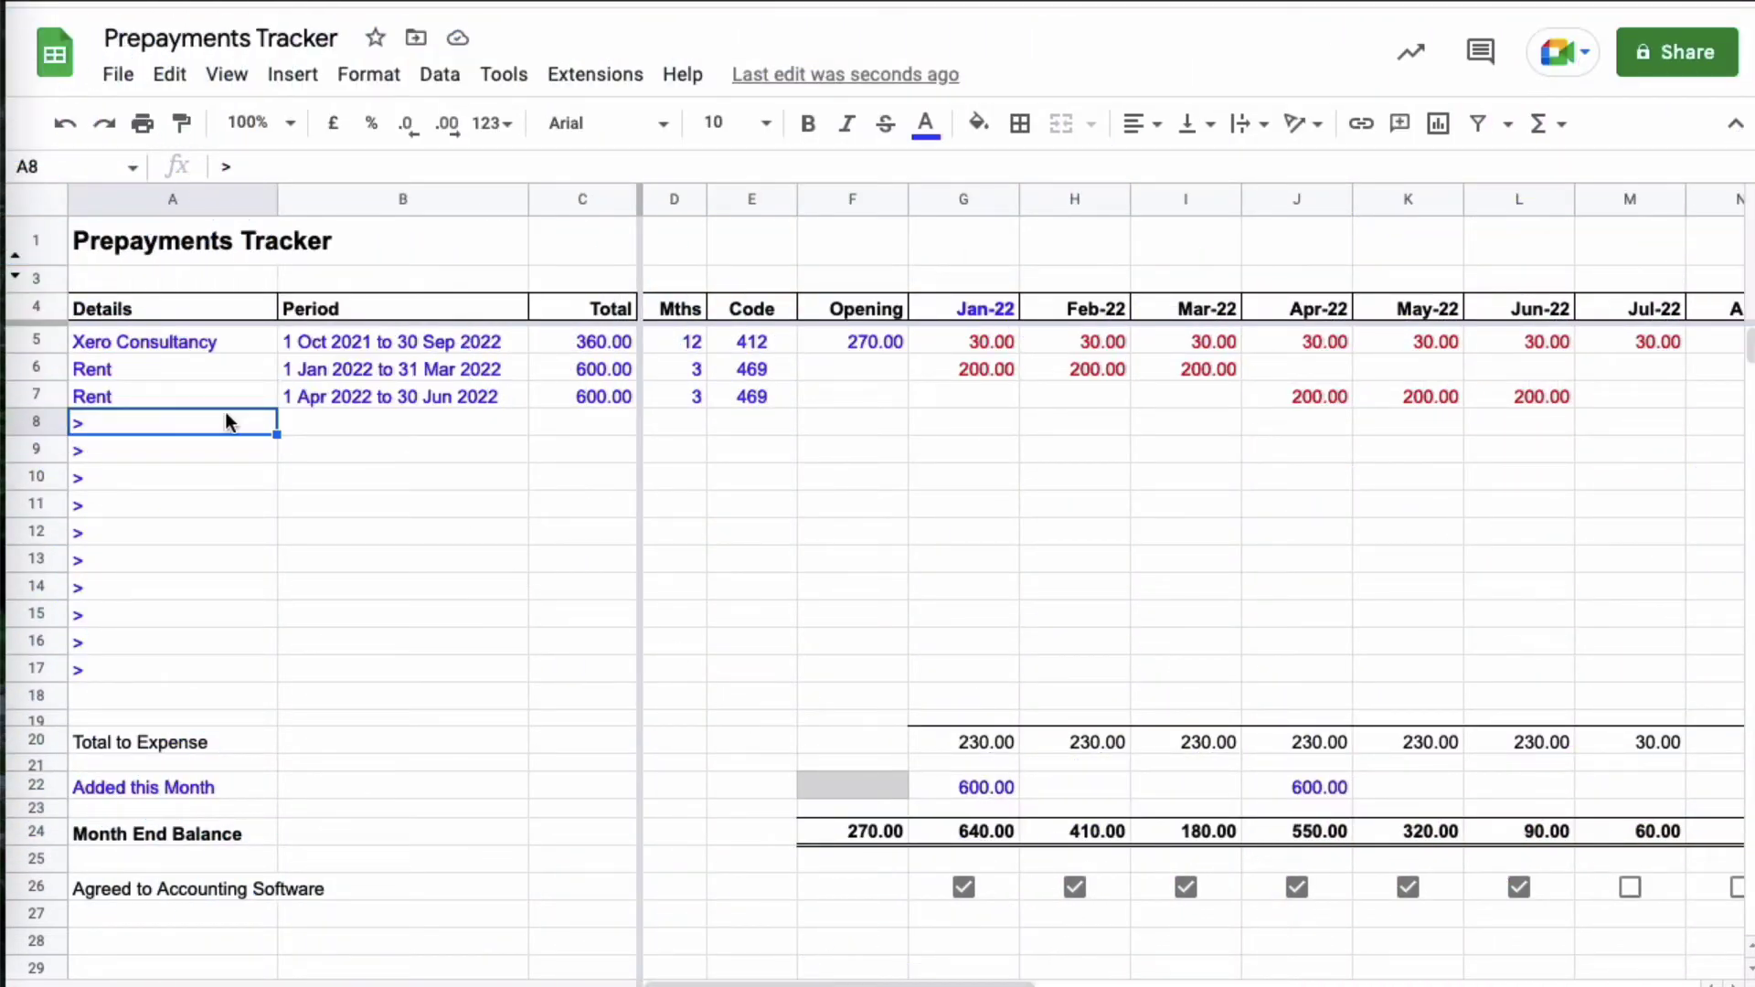
Step: Paste Van insurance (600.00, 12 months, 433) and Jul–Sep Rent rows into rows 8–9 and check them
key(ctrl+v)
click(233, 475)
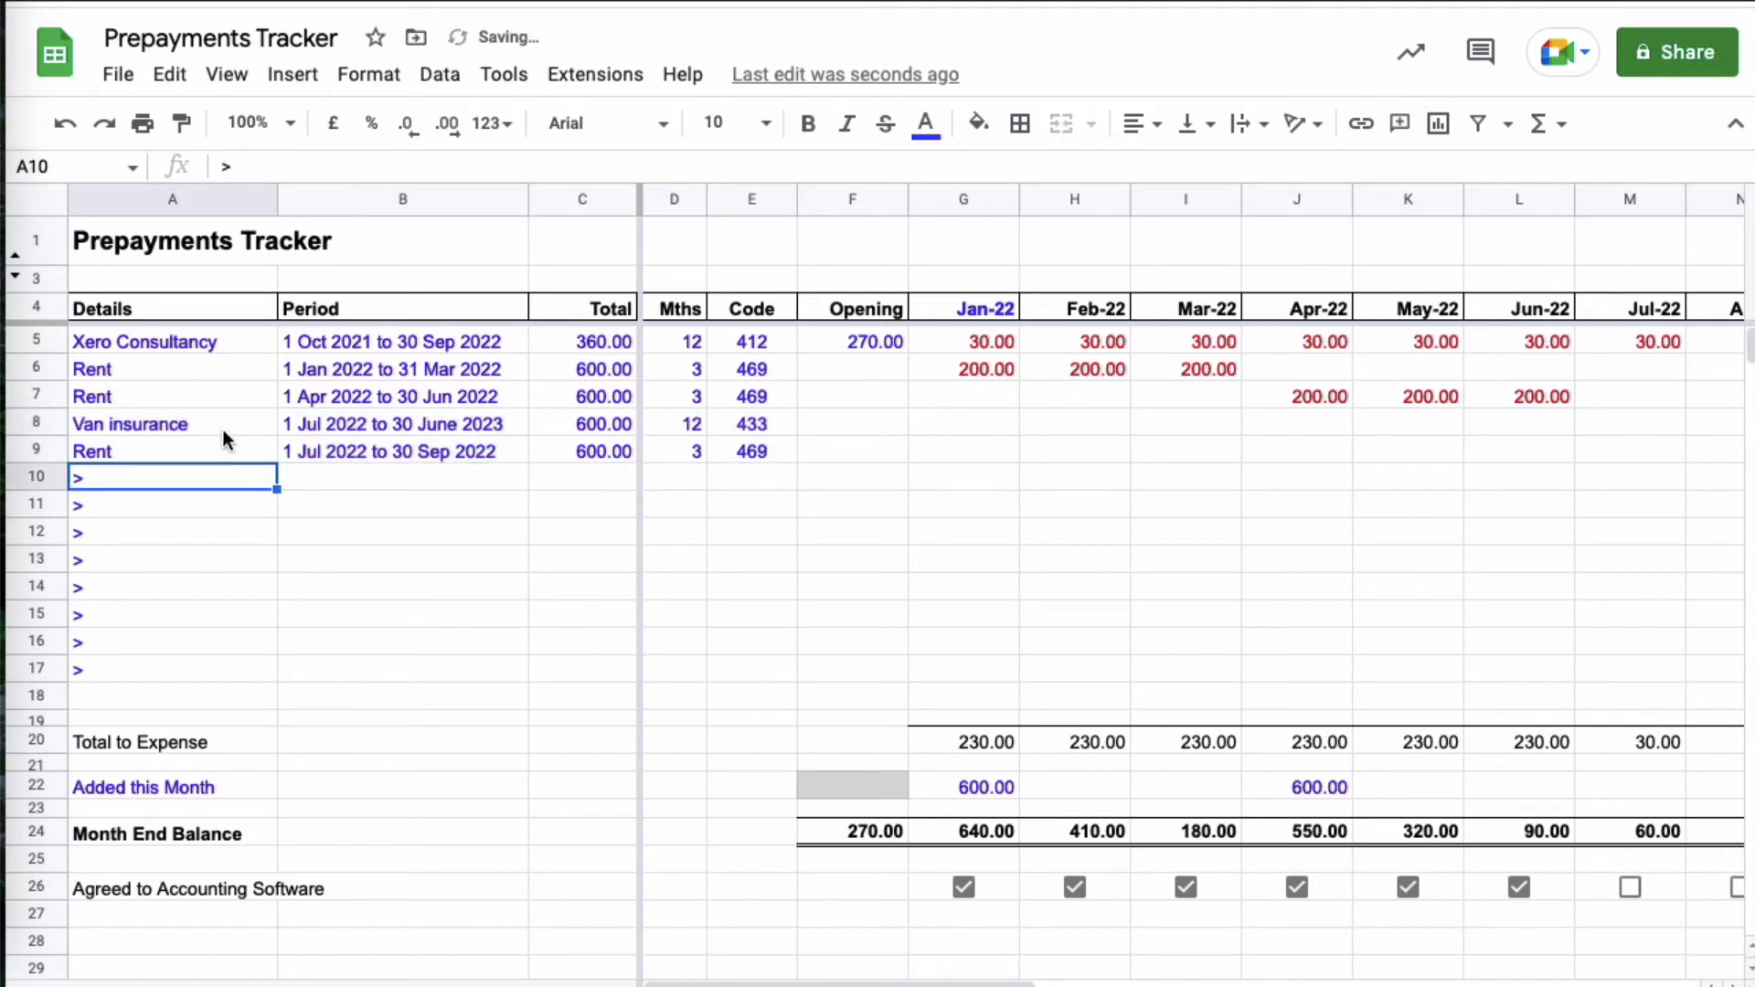
click(201, 425)
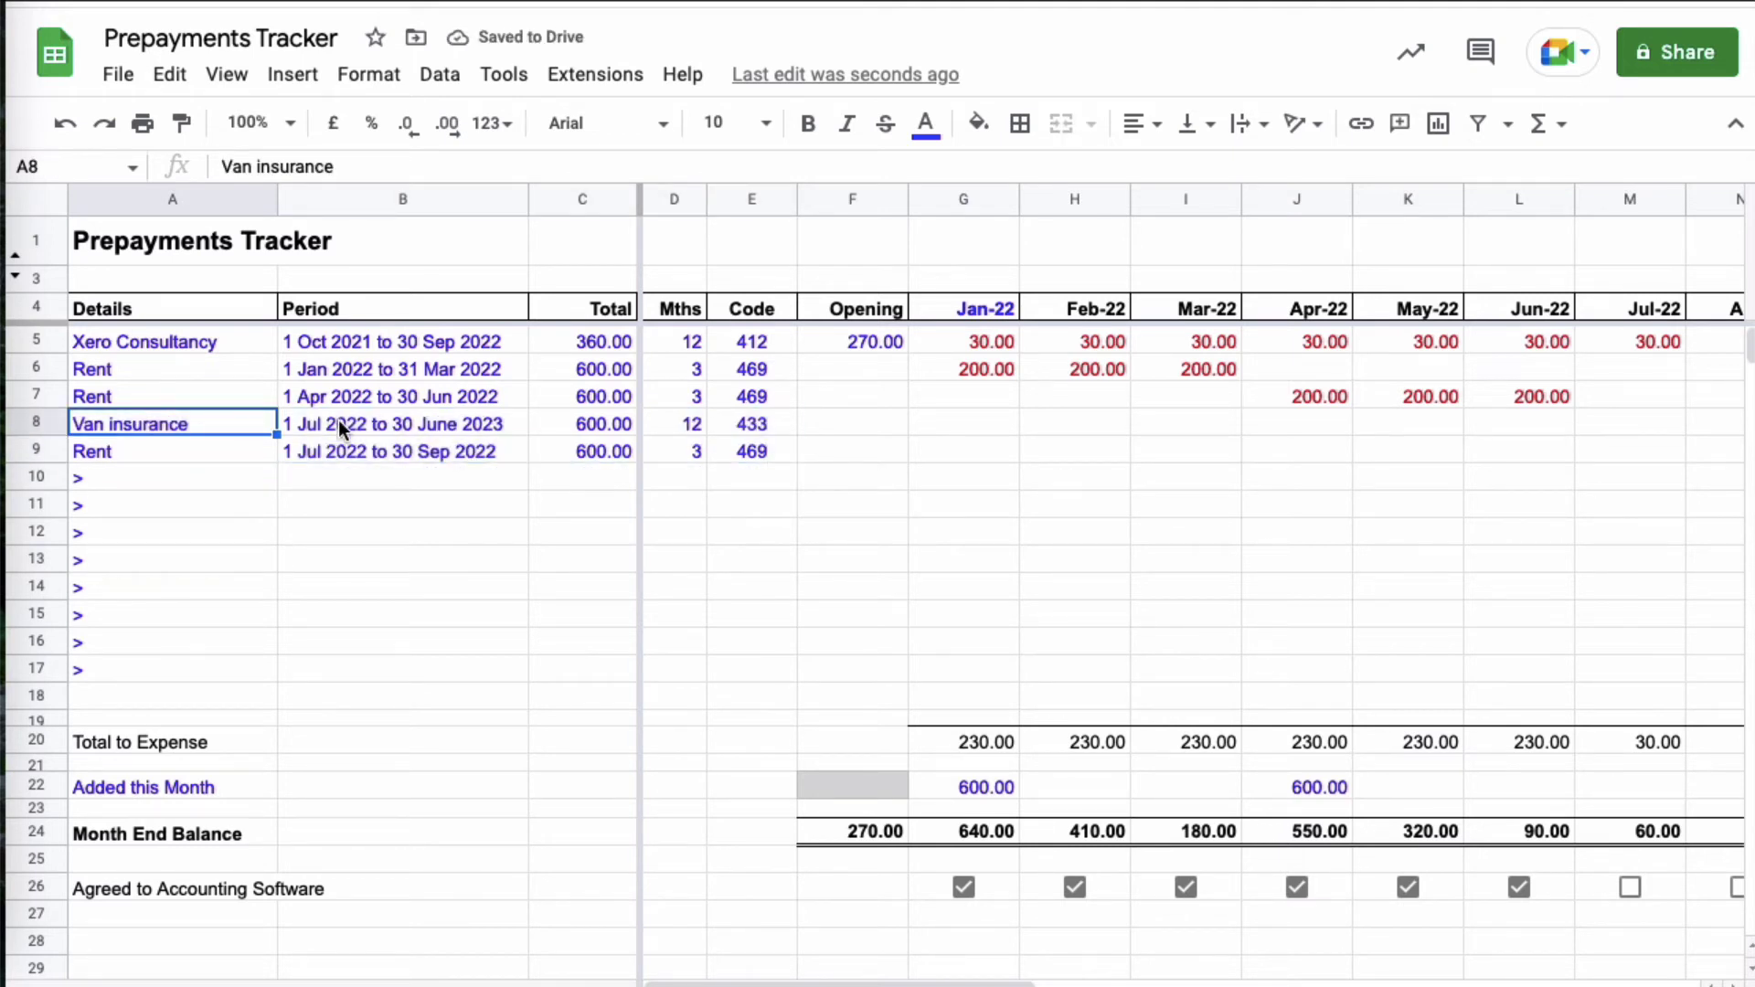
click(459, 423)
click(588, 430)
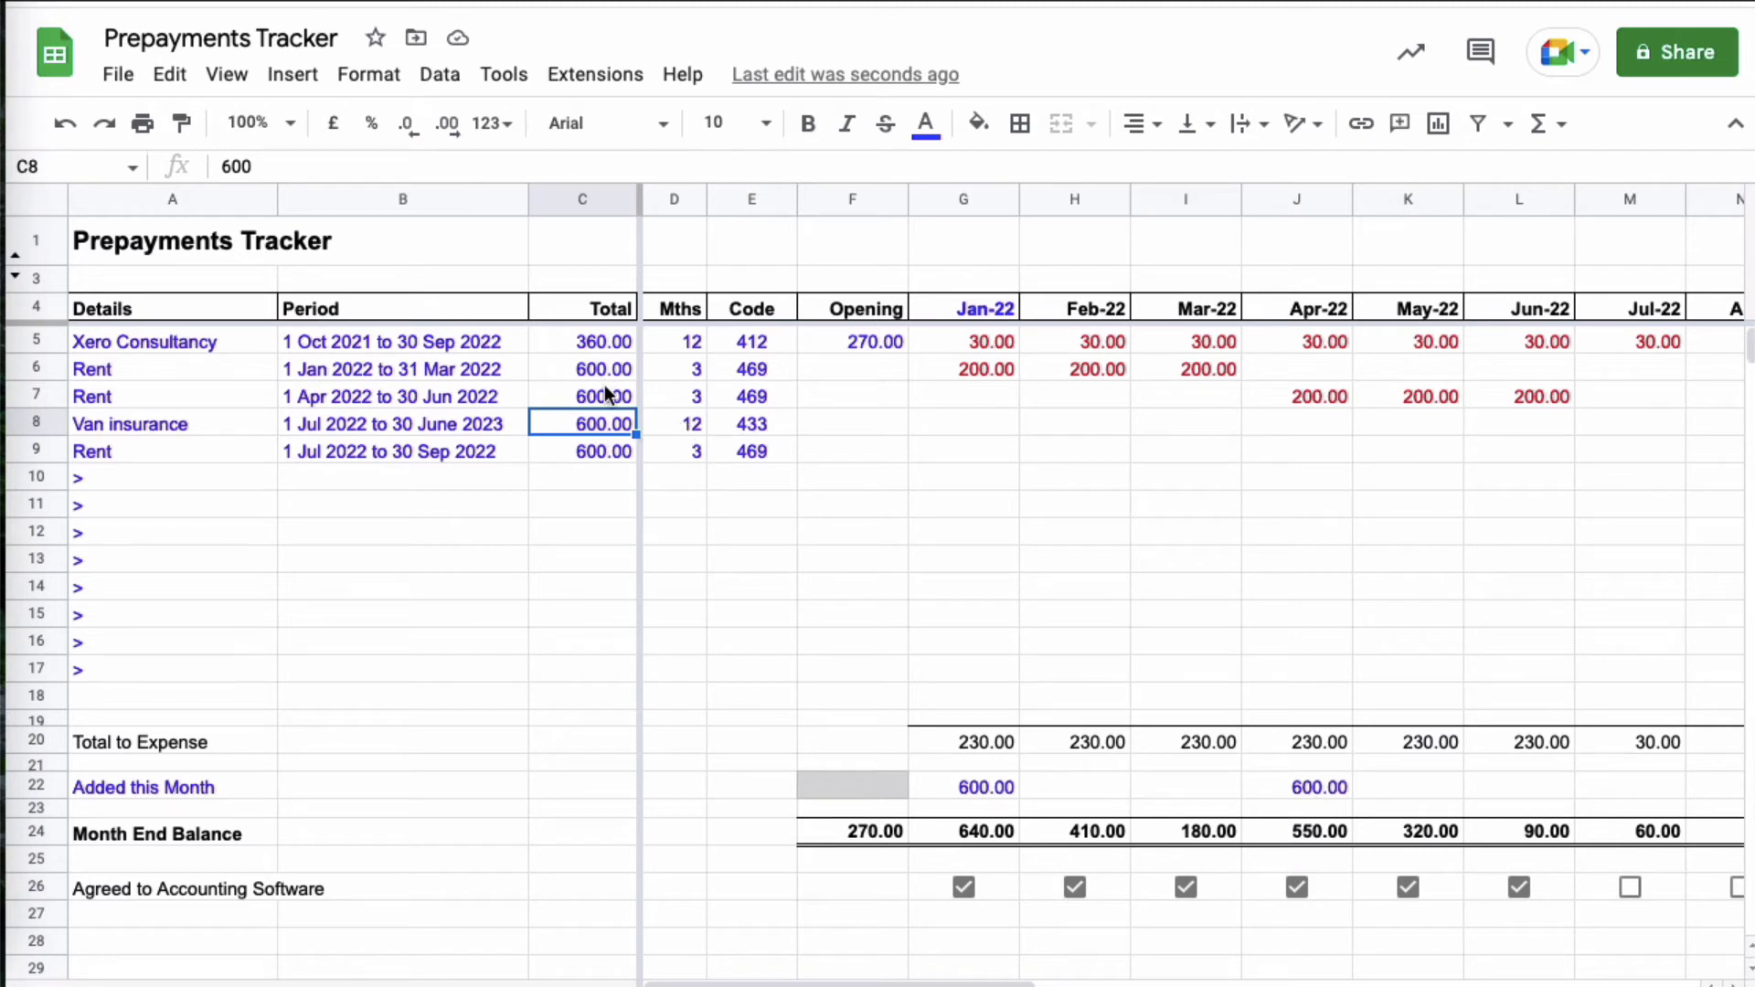
click(687, 424)
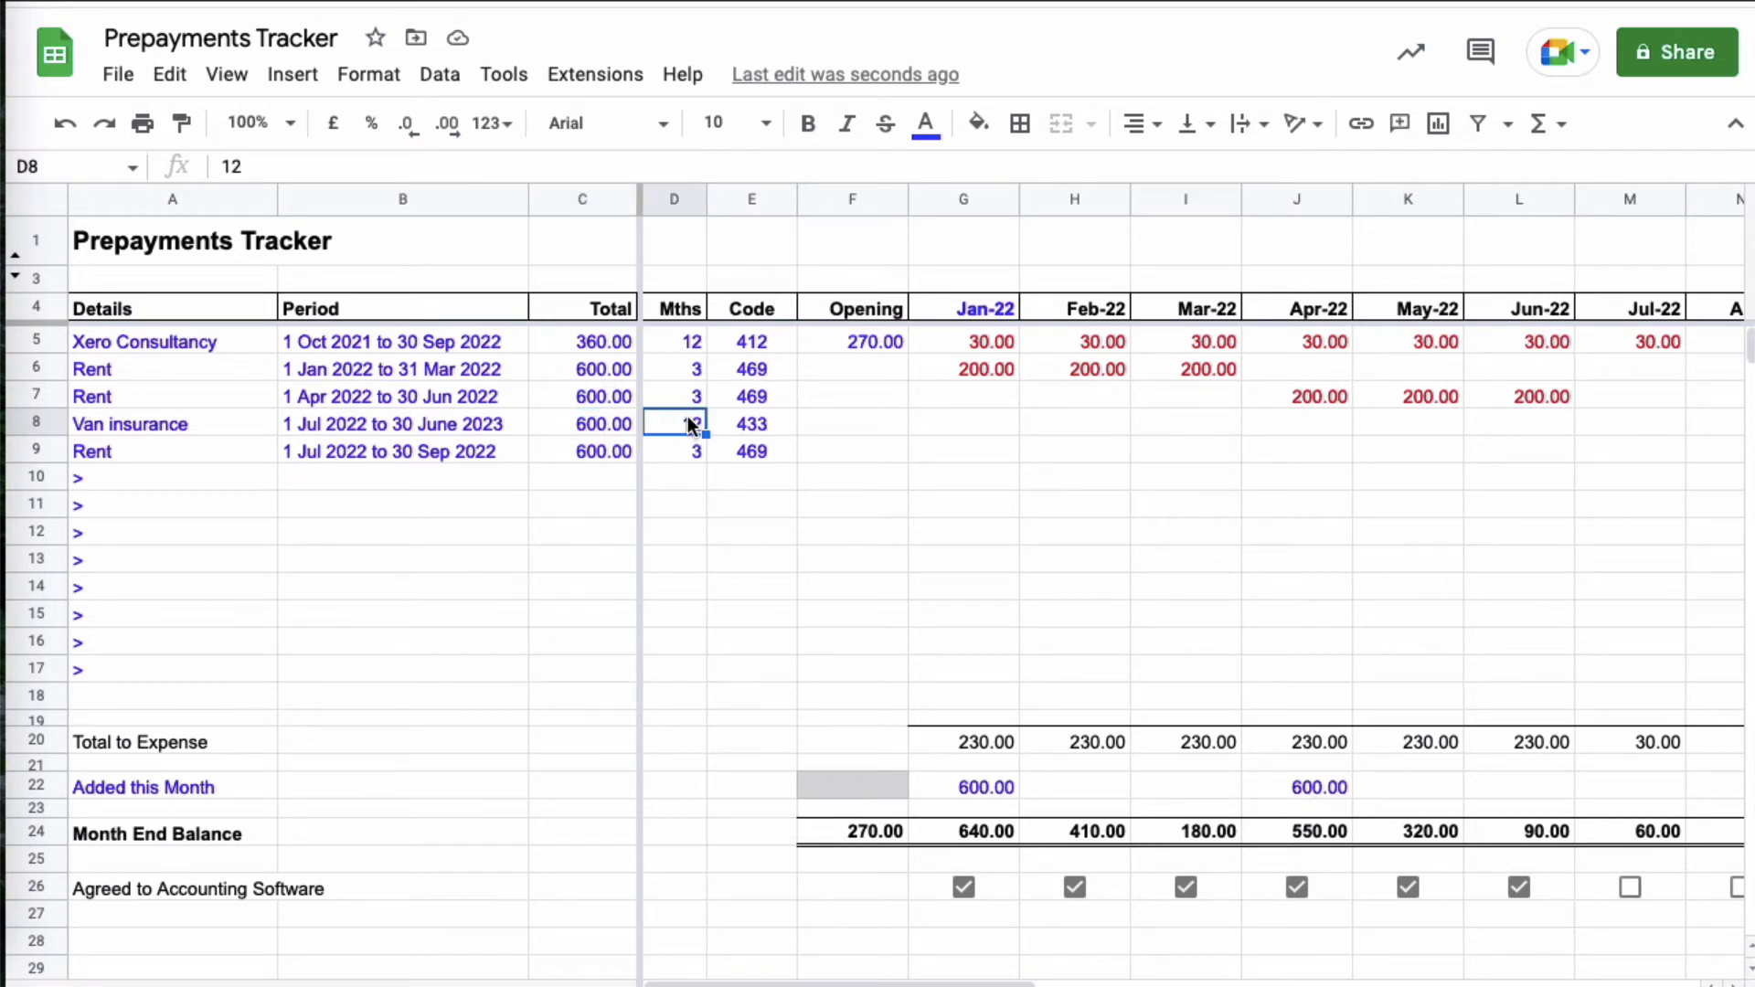
click(759, 426)
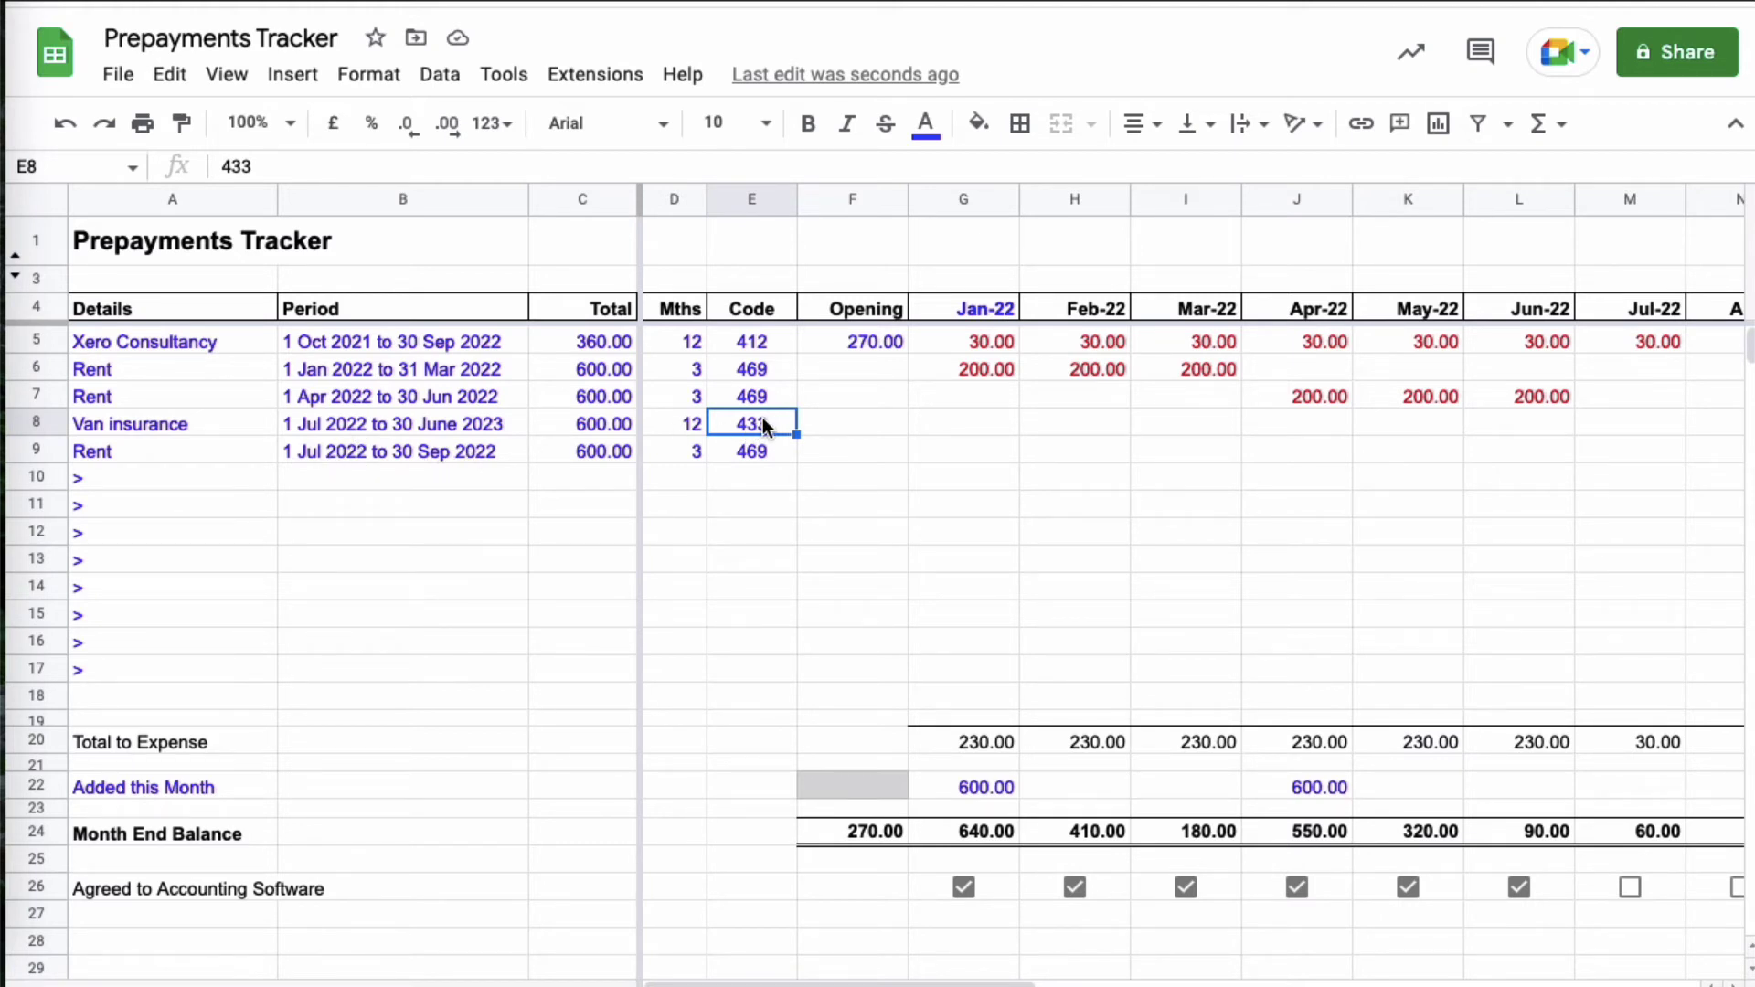
click(393, 425)
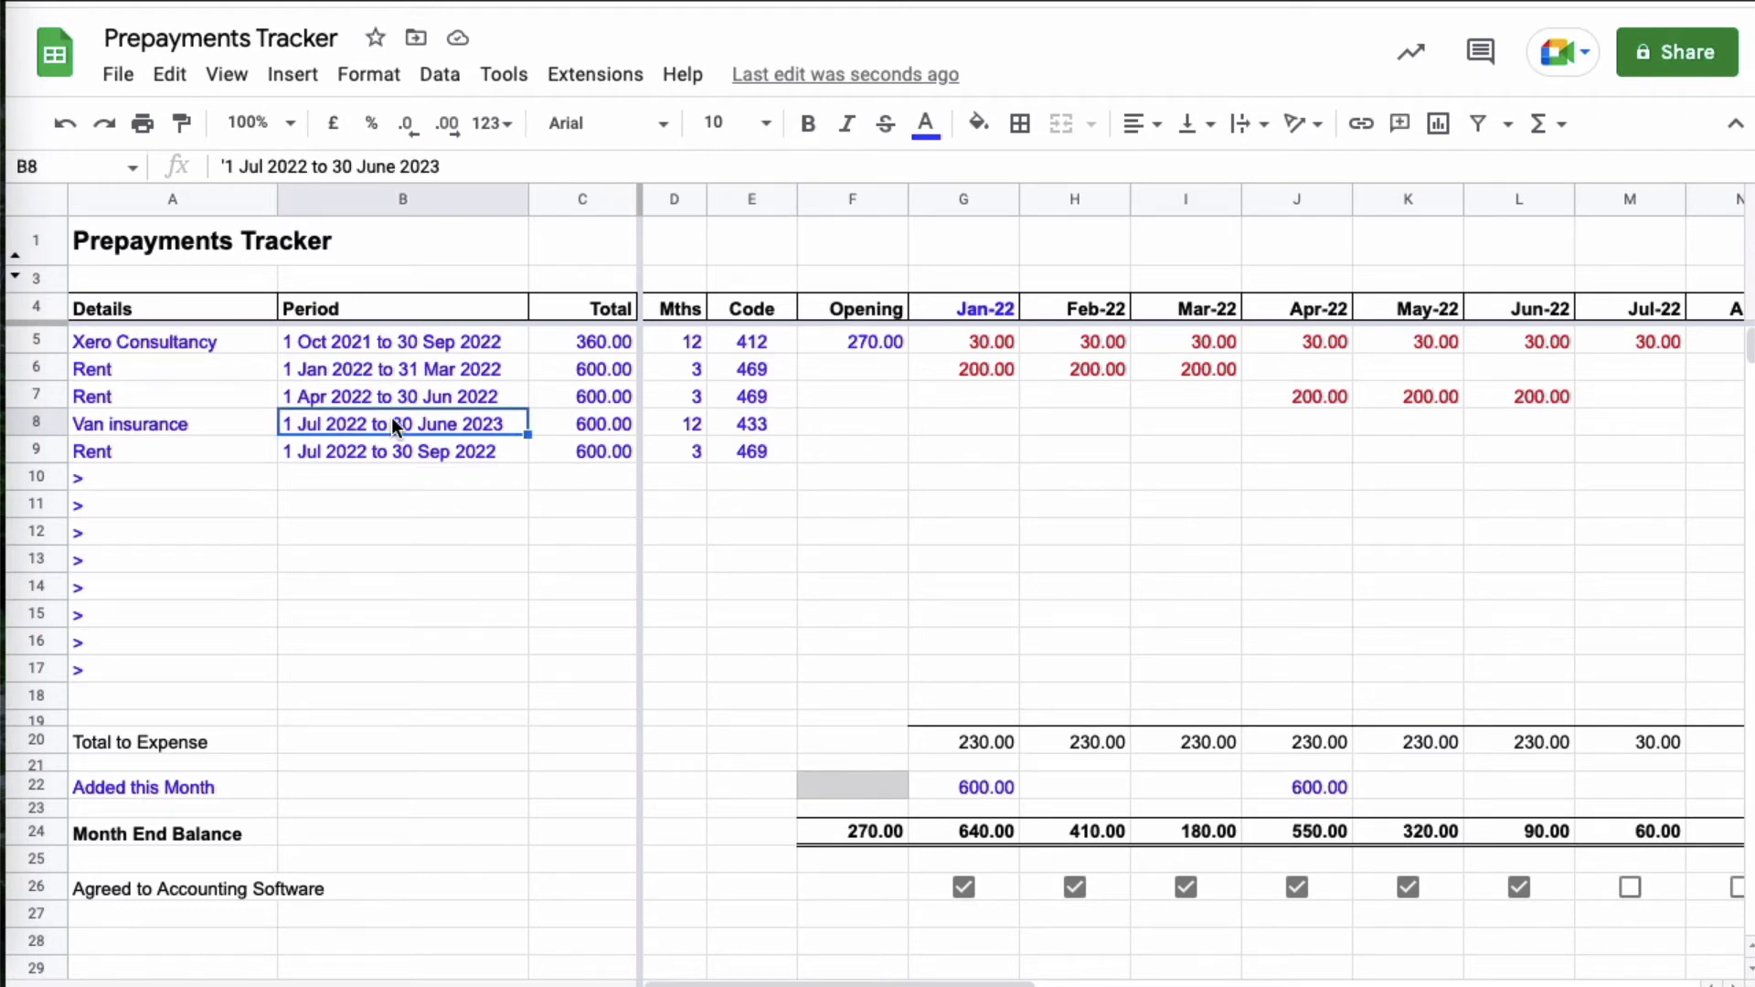
Step: Copy L7's monthly spread formula into the Van insurance Jul-22 cell M8
key(Right)
key(Right)
key(Right)
key(Right)
key(Right)
key(Right)
key(Right)
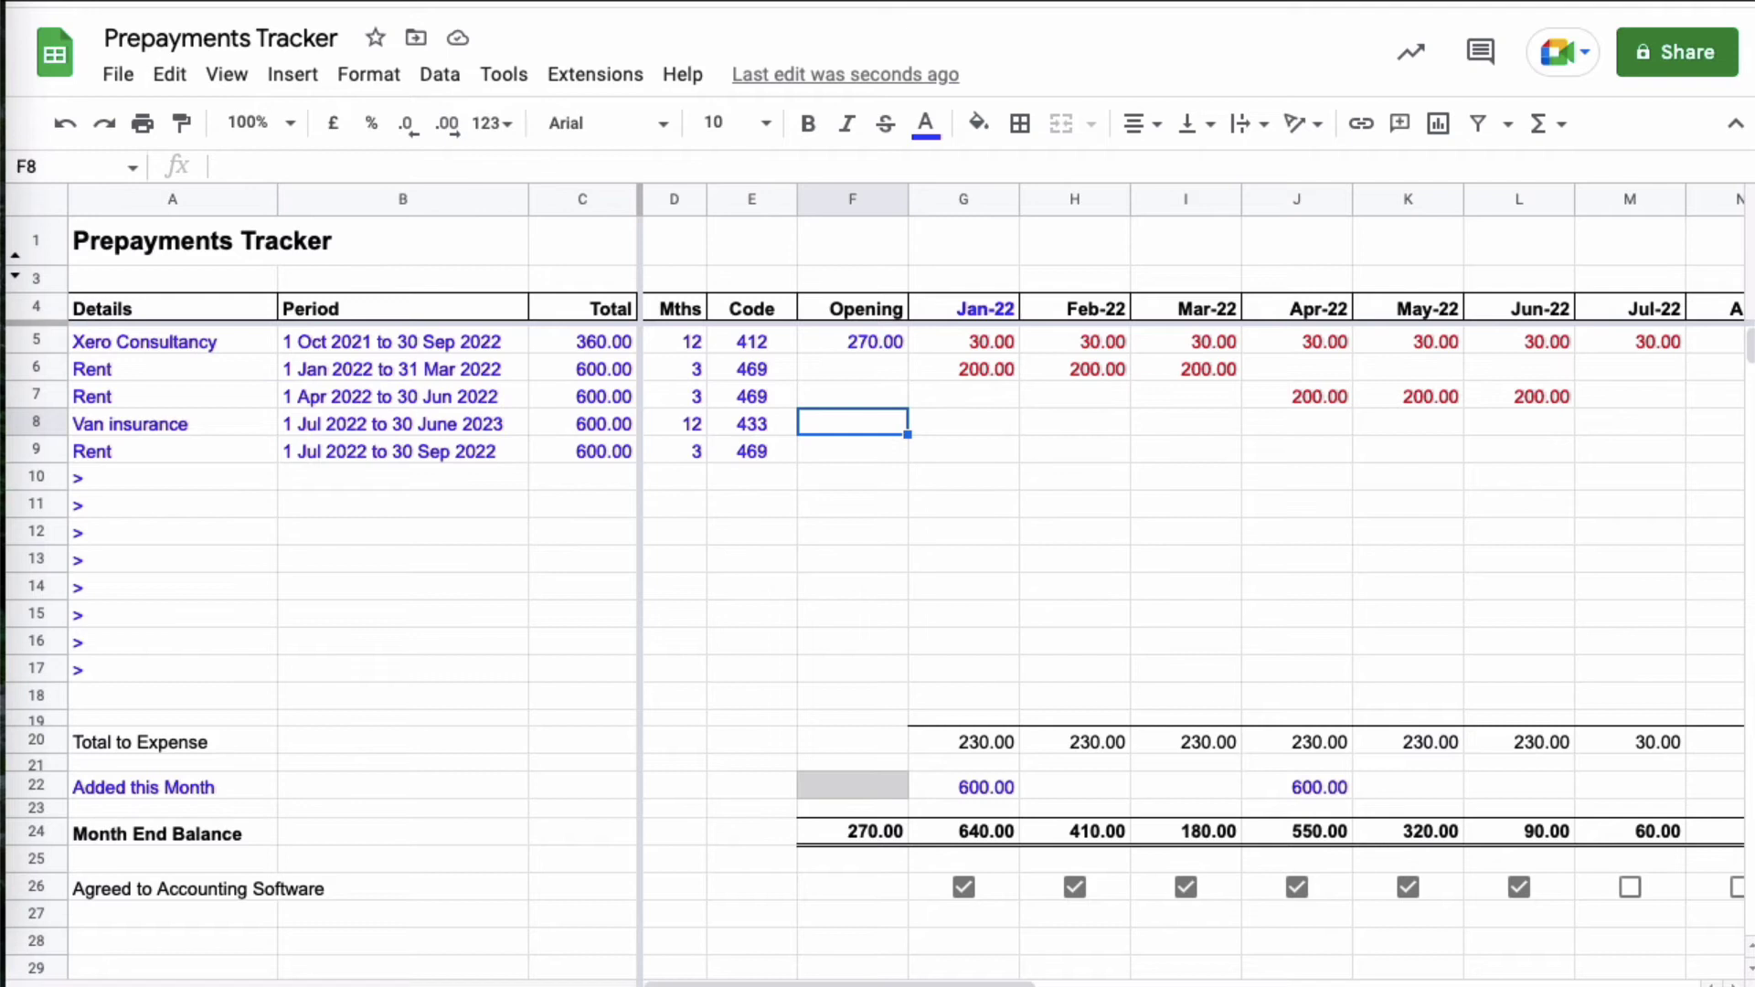
key(Right)
key(Right)
key(Right)
key(Right)
key(Right)
key(Right)
key(Right)
key(Right)
key(Right)
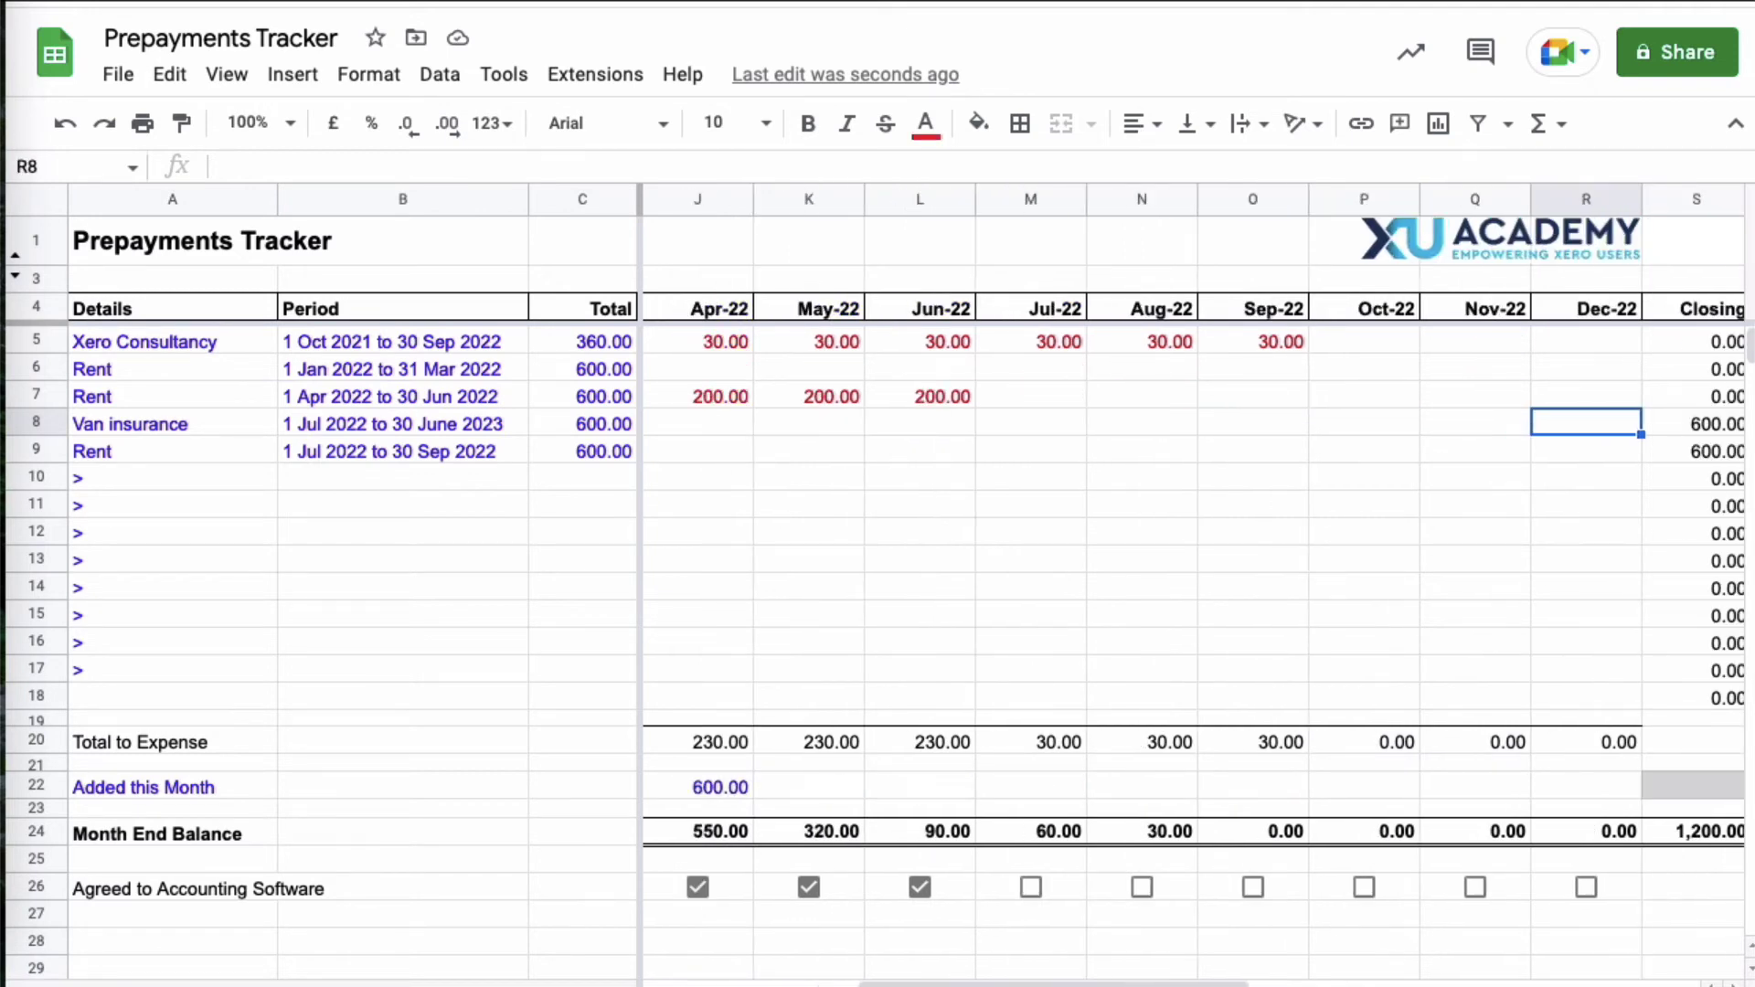
click(945, 405)
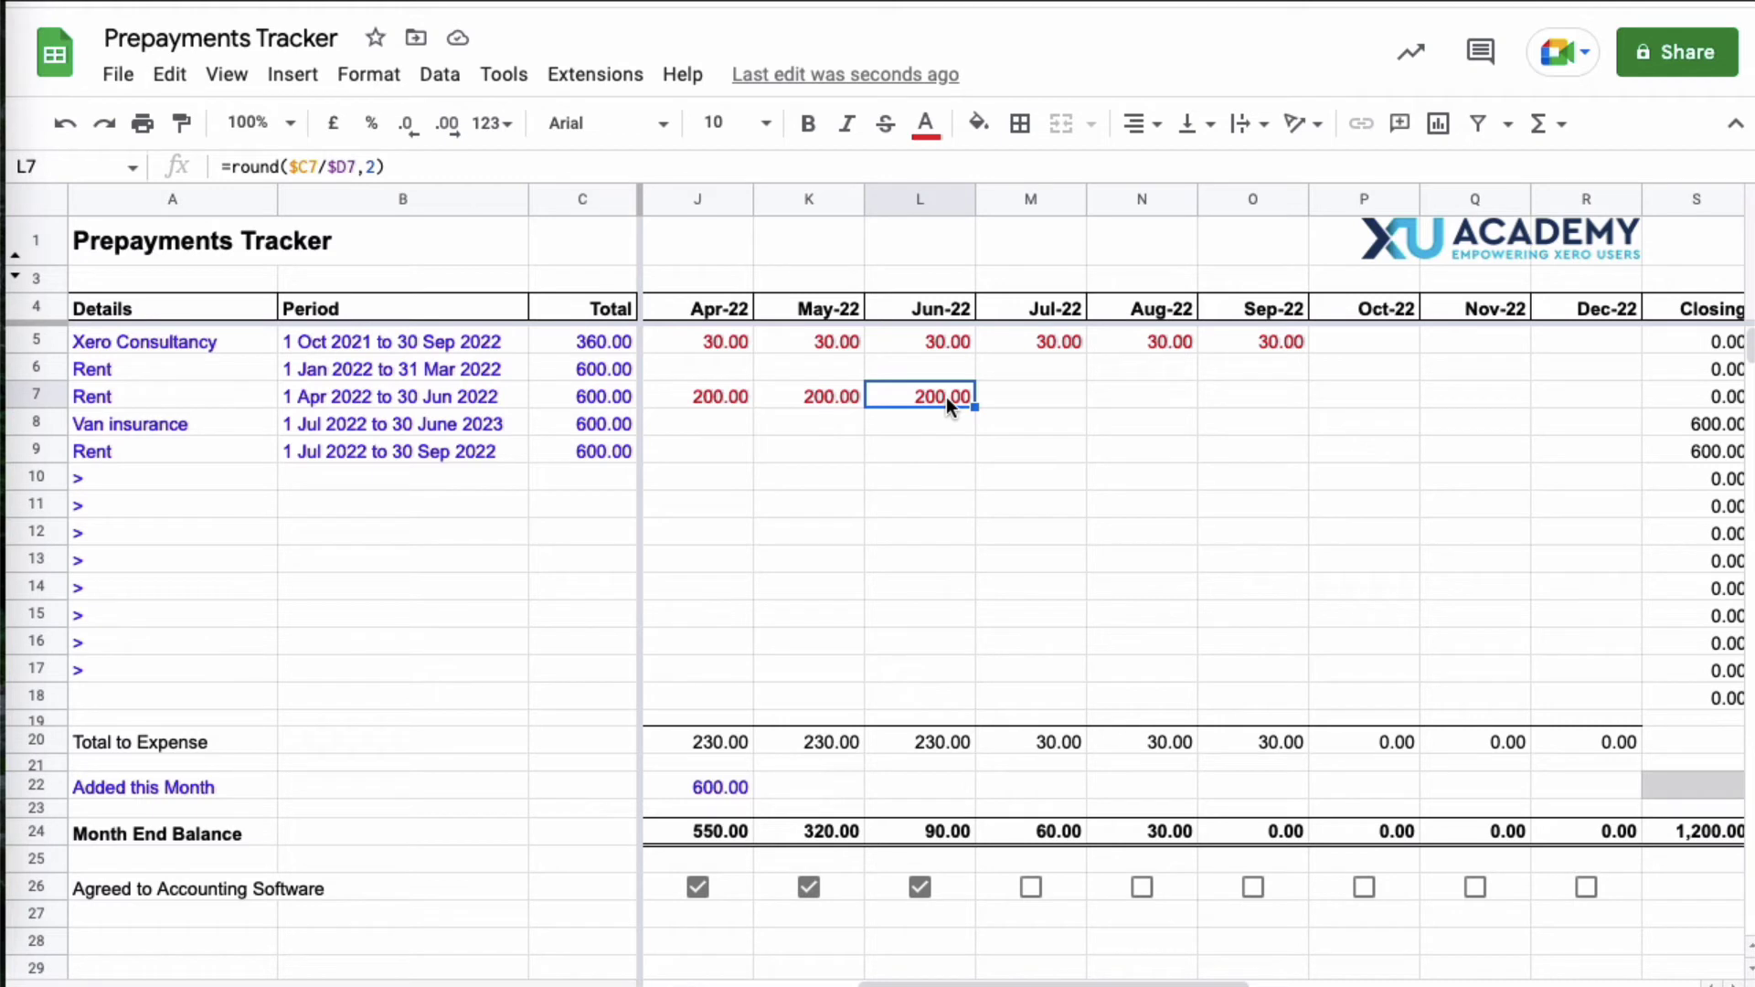
key(ctrl+c)
click(1022, 429)
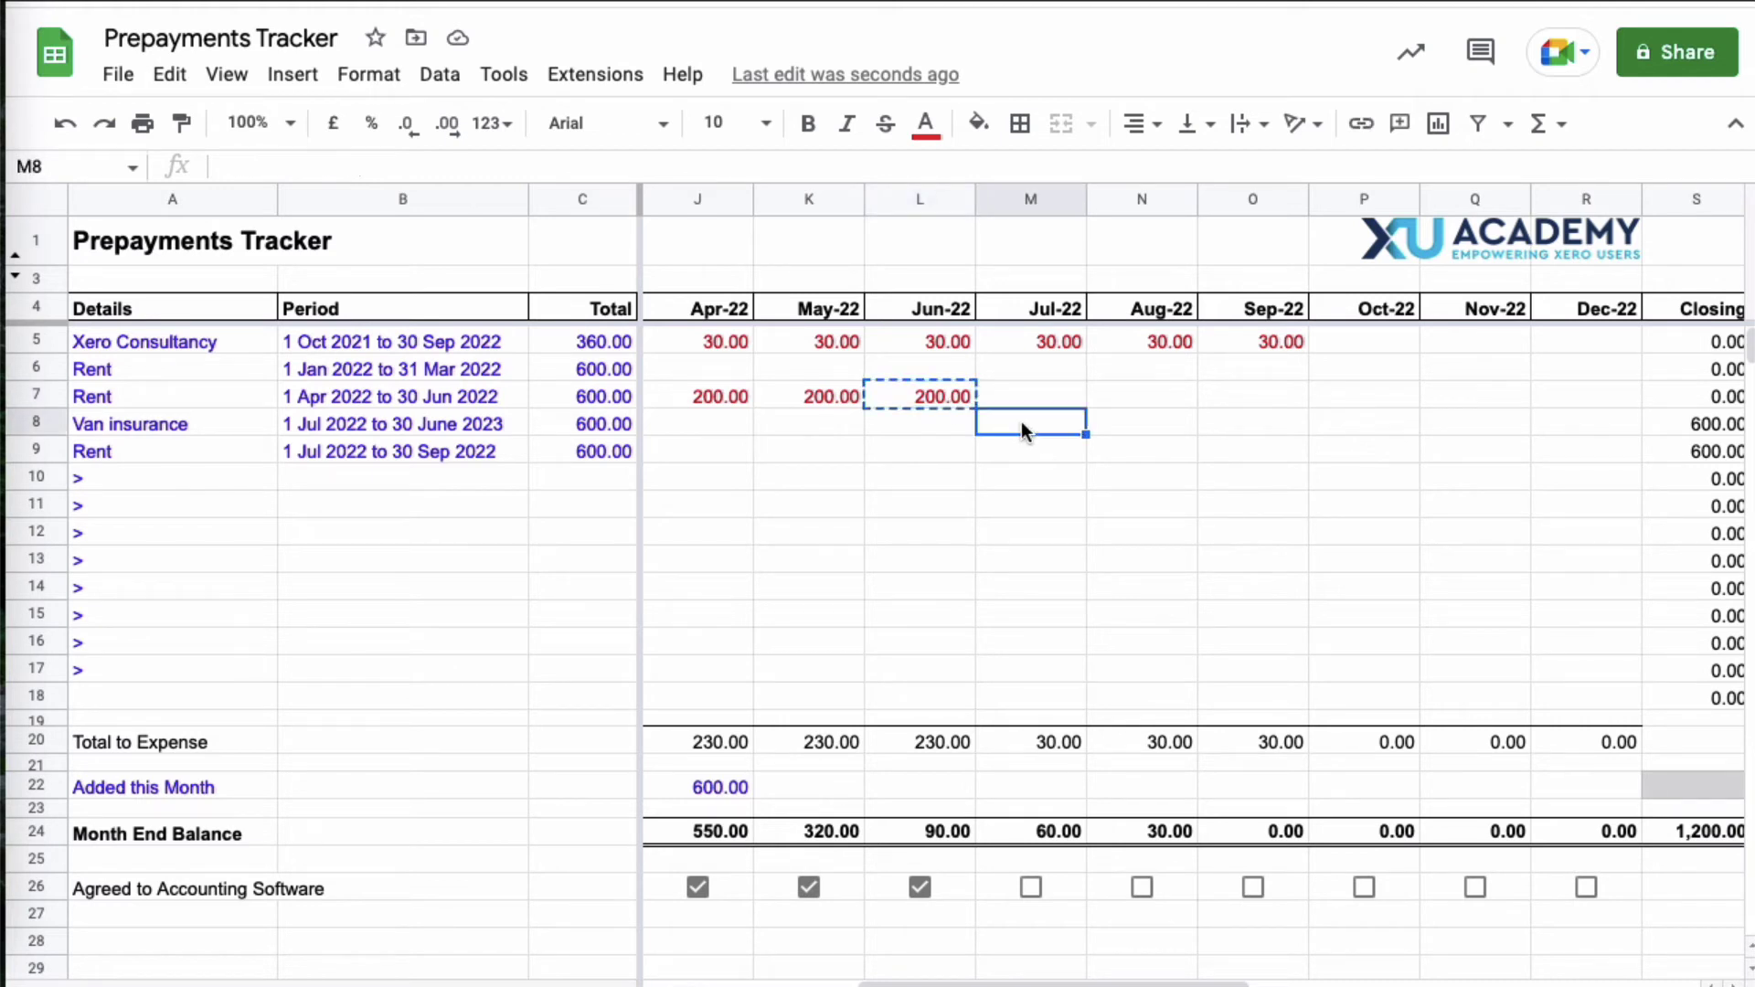
key(ctrl+v)
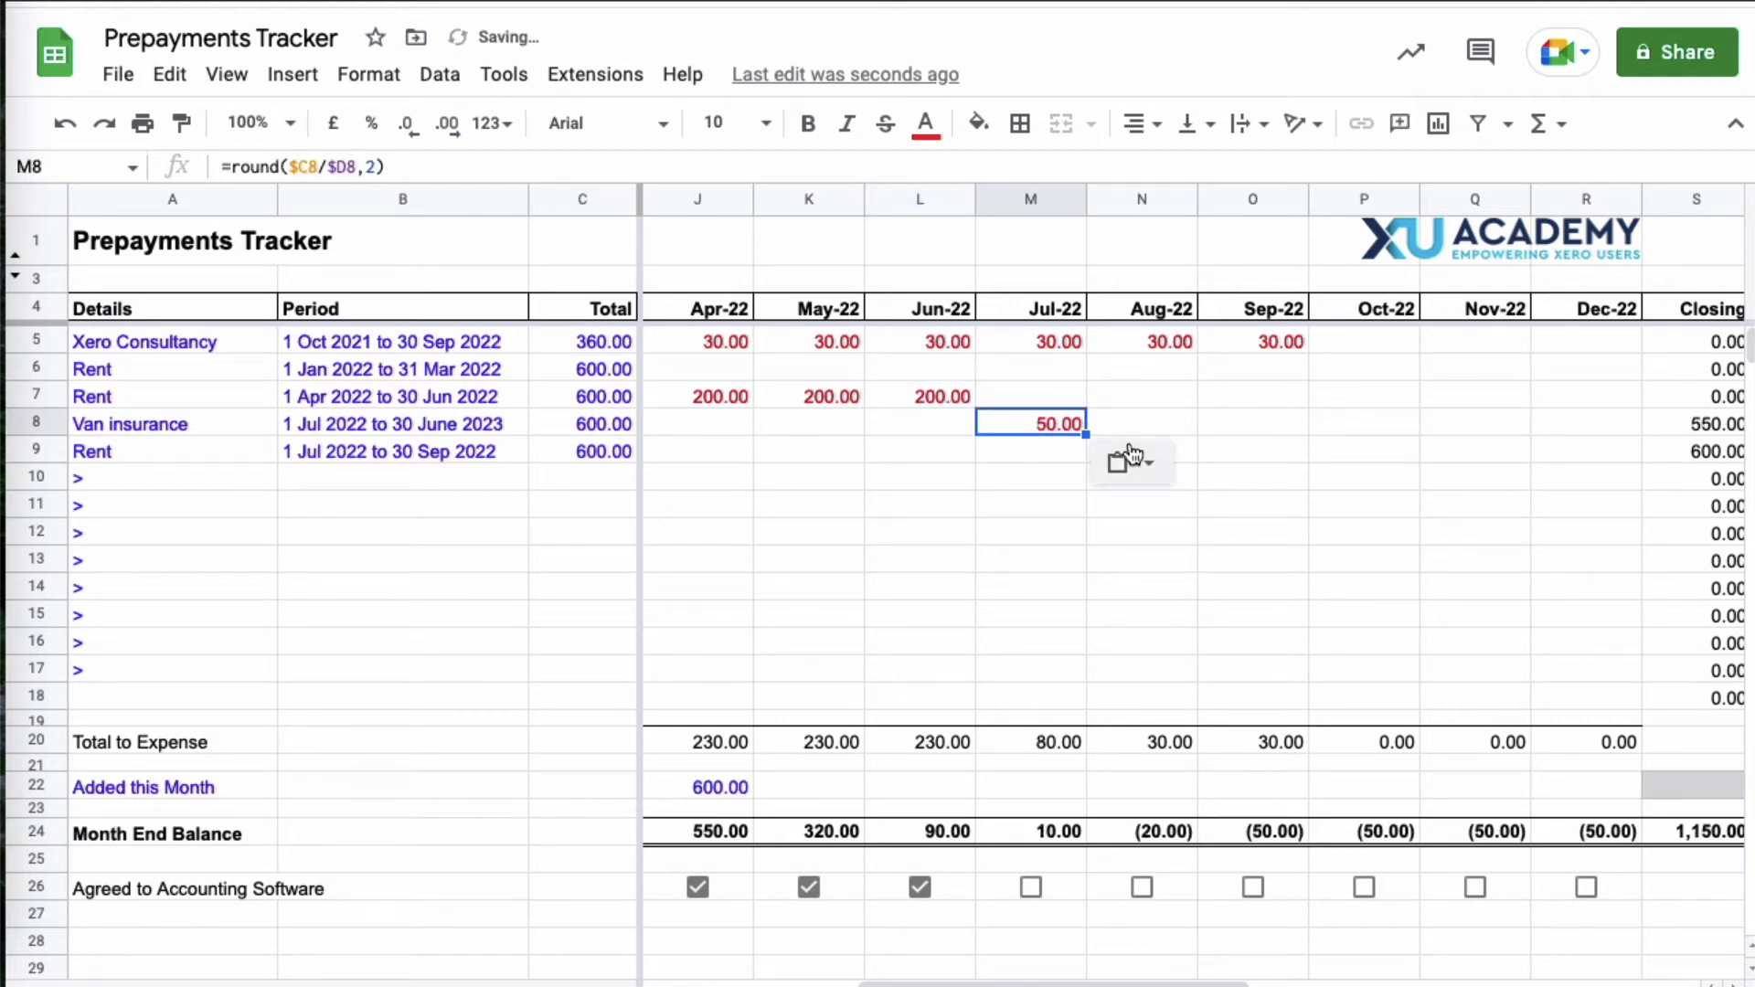
Step: Extend the 50.00 monthly Van insurance charge through Dec-22 and review the Jul–Sep amounts
drag(1084, 428, 1537, 437)
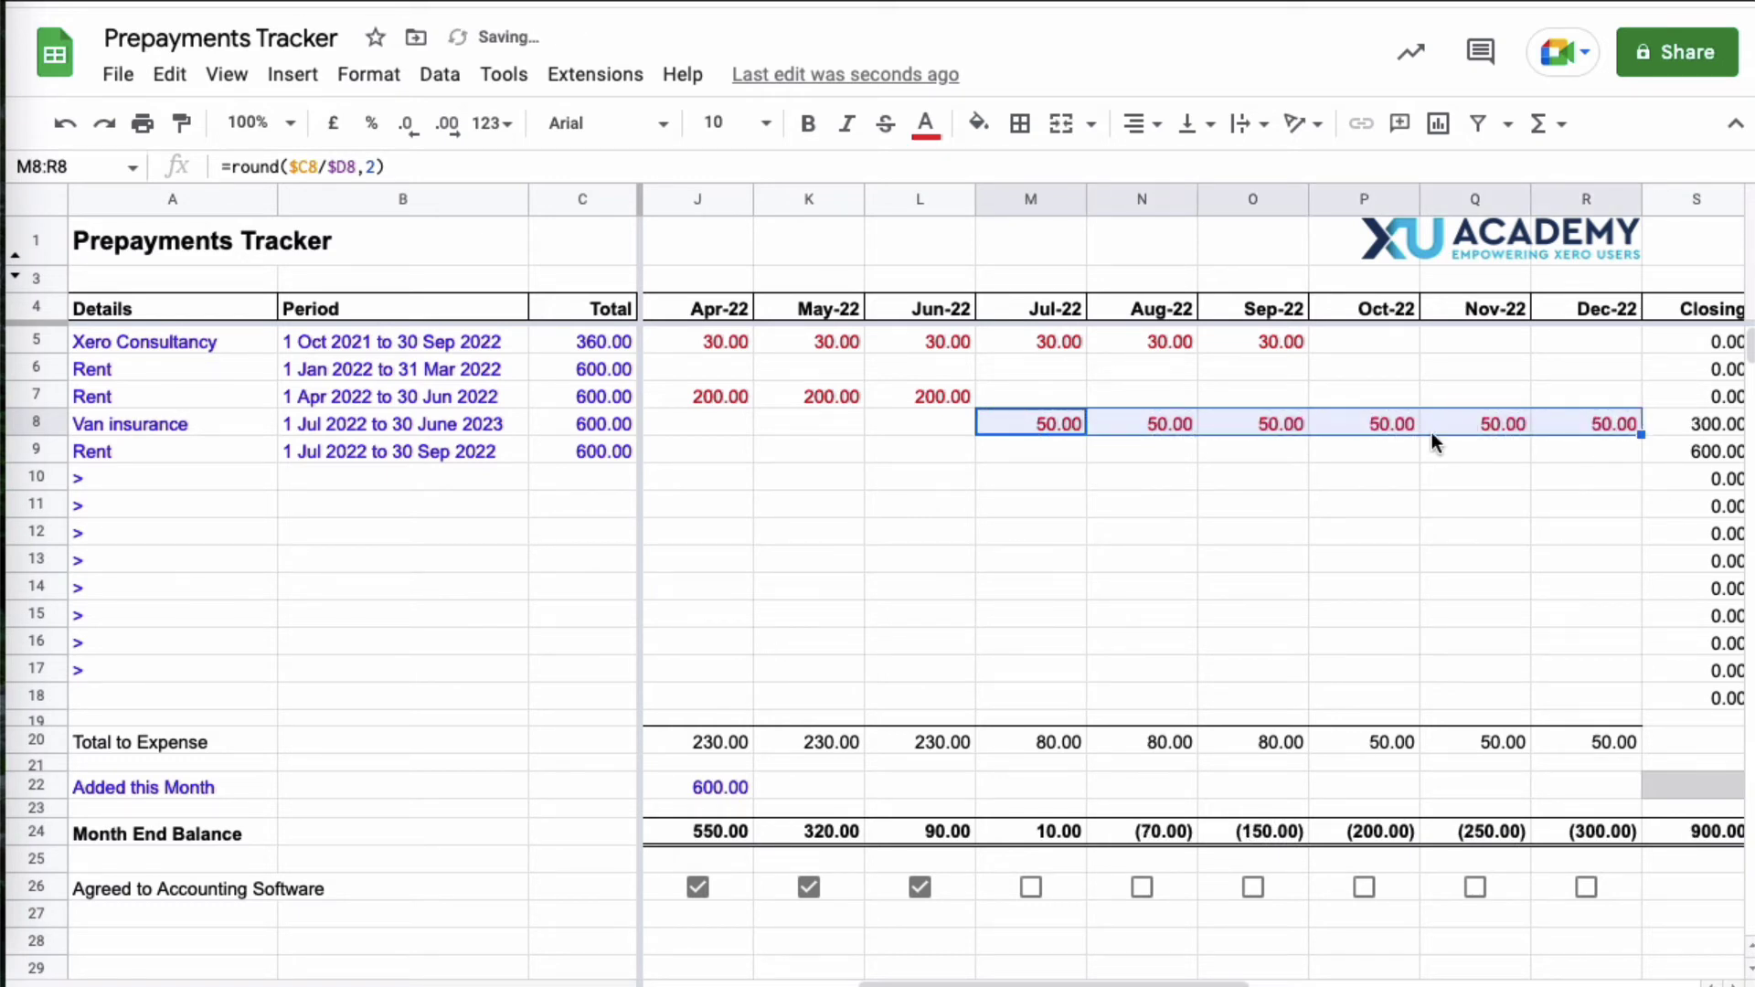
key(Right)
key(Right)
key(Right)
key(Right)
key(Right)
key(Right)
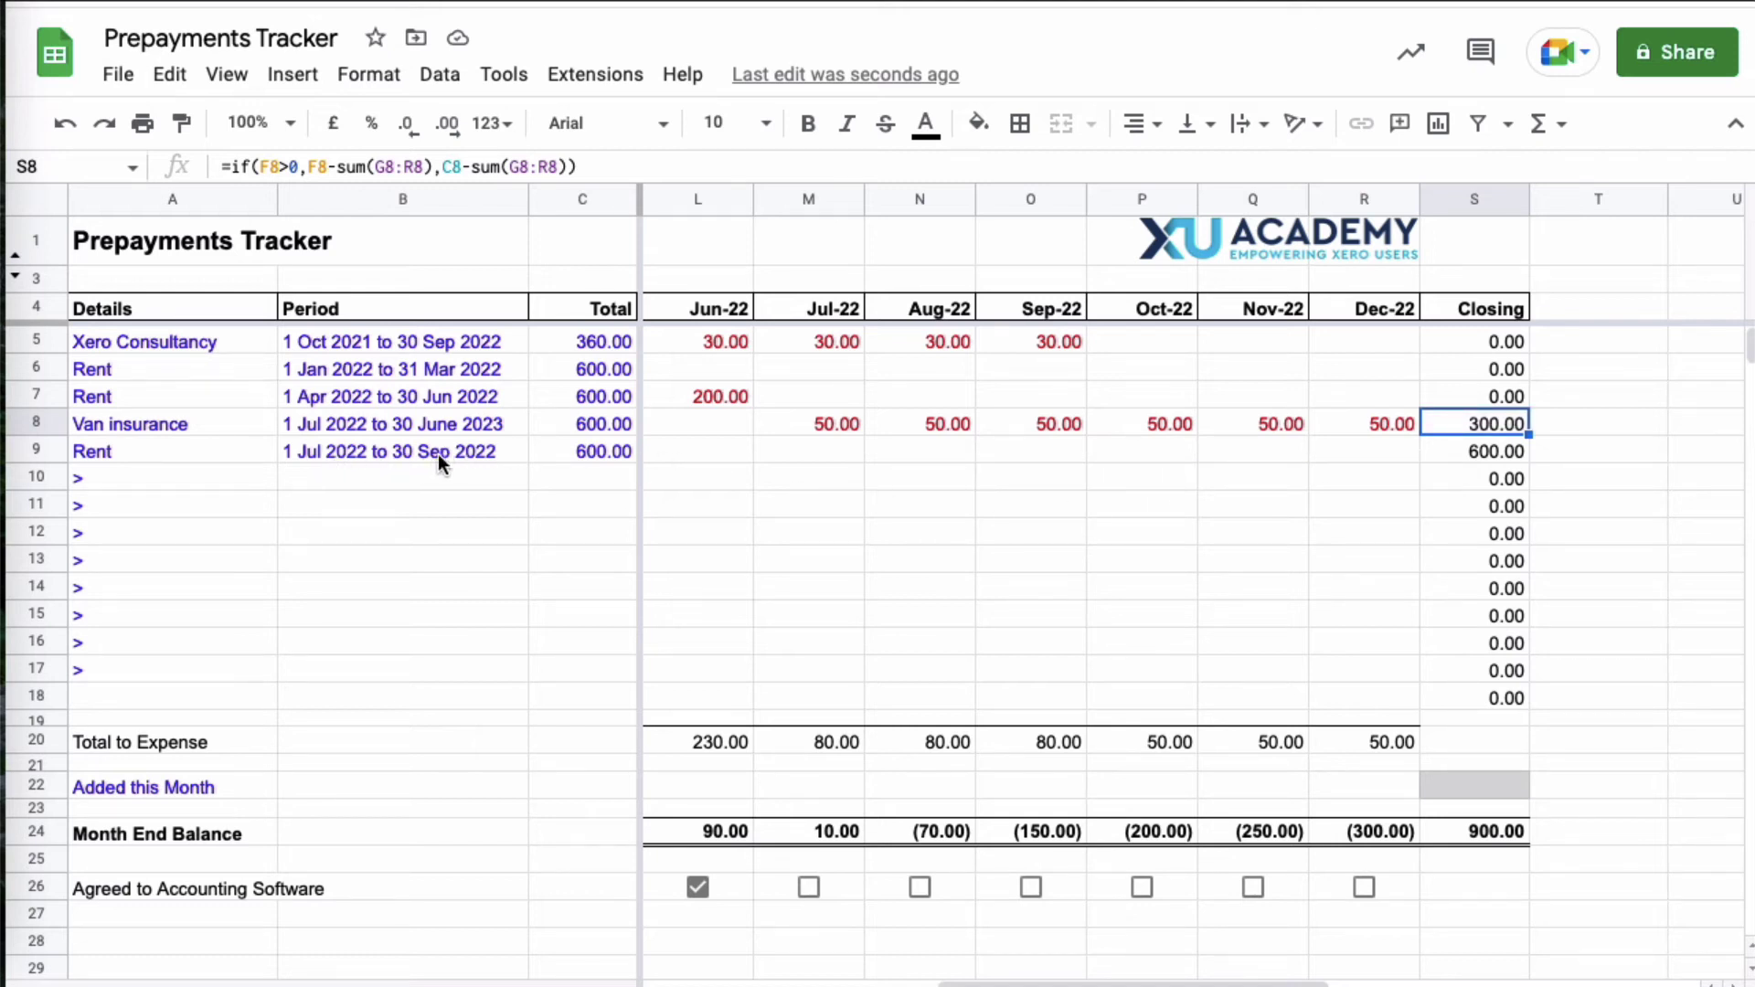
drag(821, 418, 1081, 462)
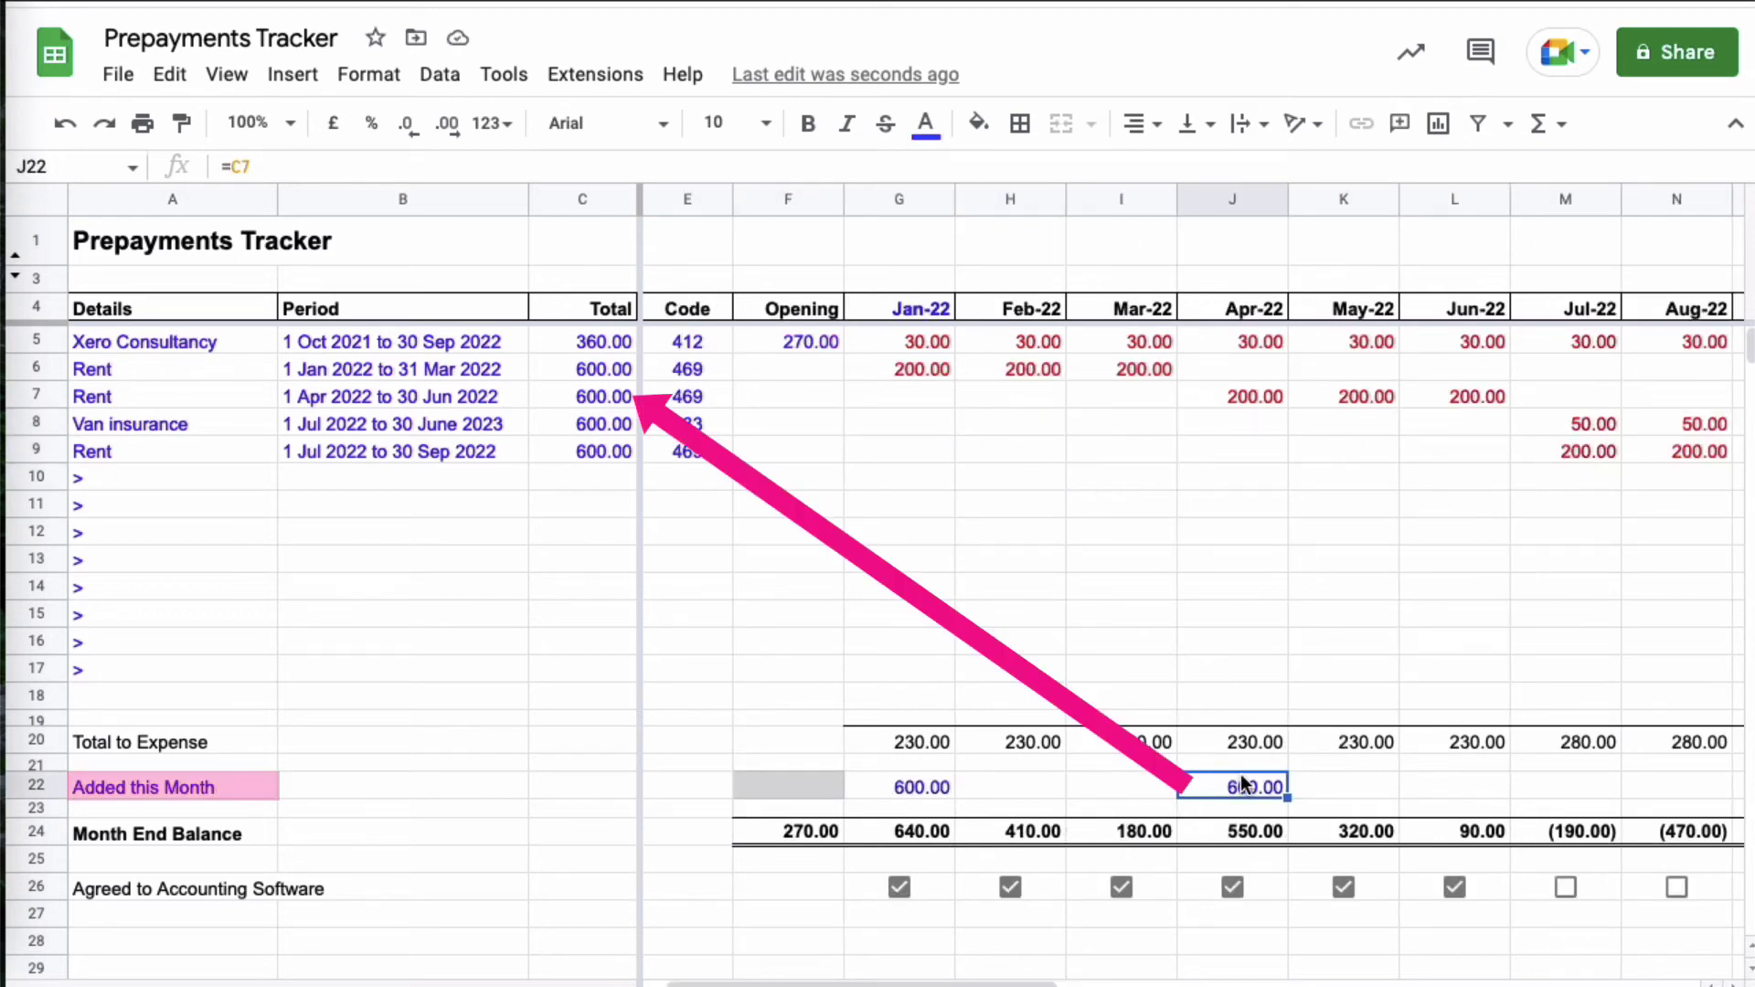
Step: Set Jul-22's Added this Month cell M22 to =C8+C9, giving 1,200.00
click(617, 399)
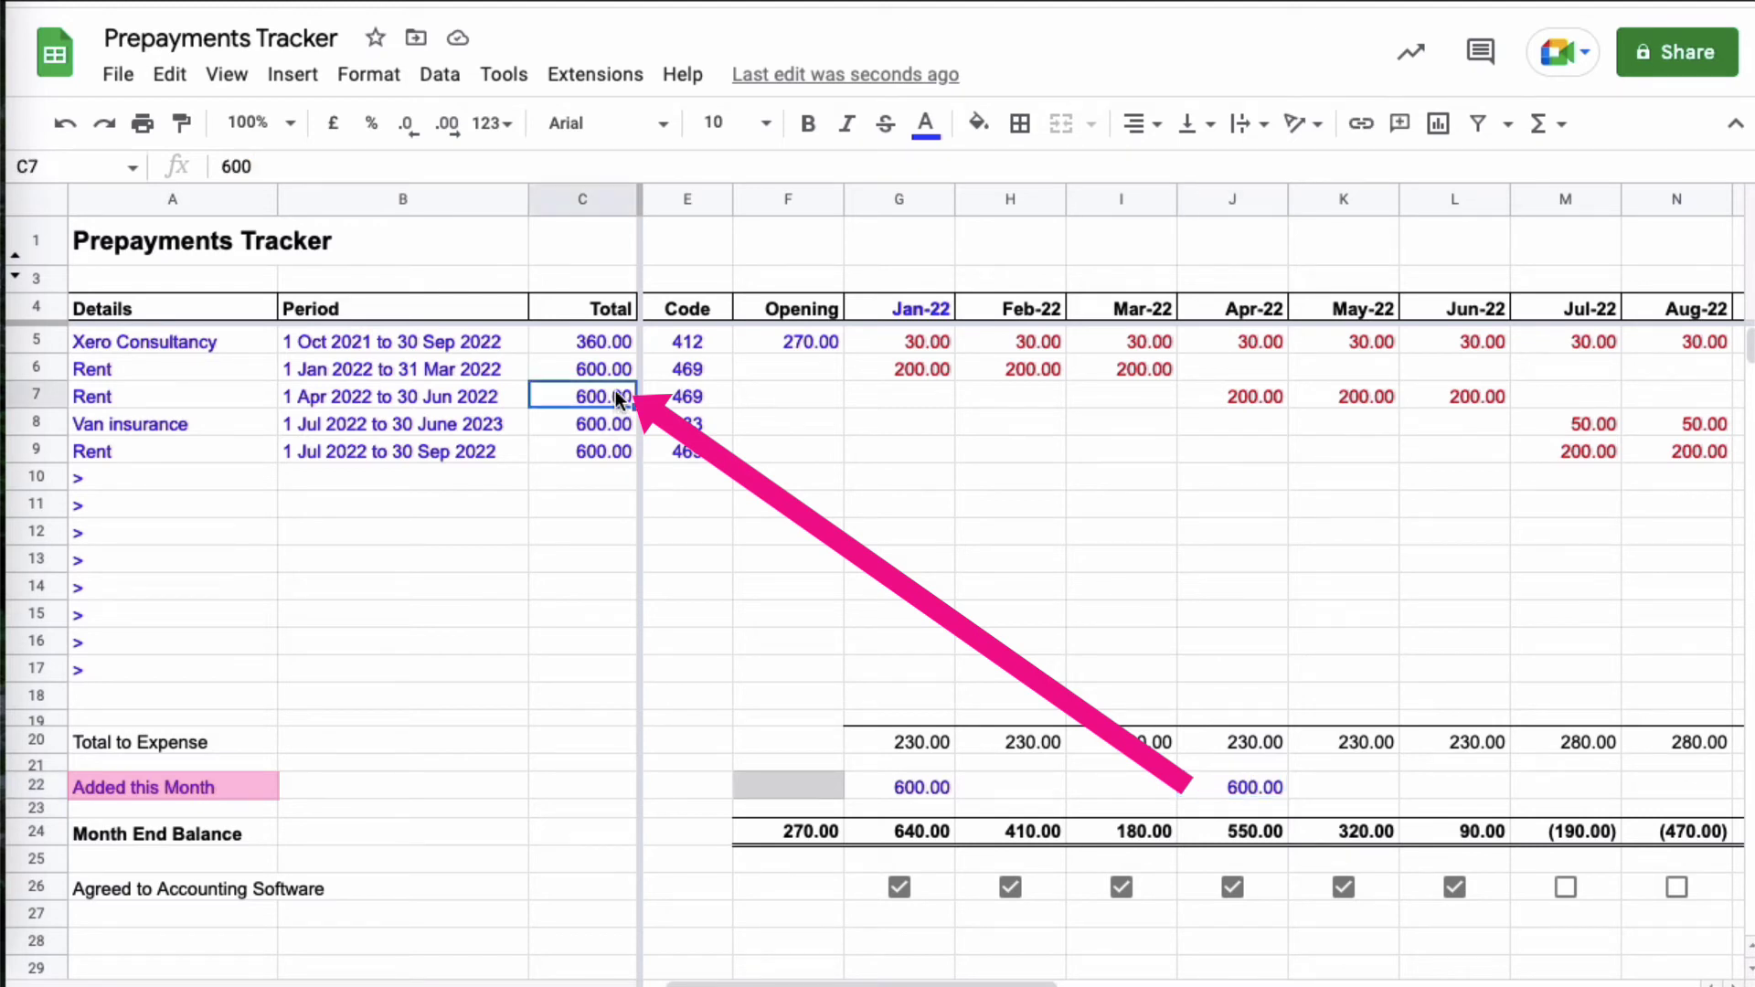
click(1552, 784)
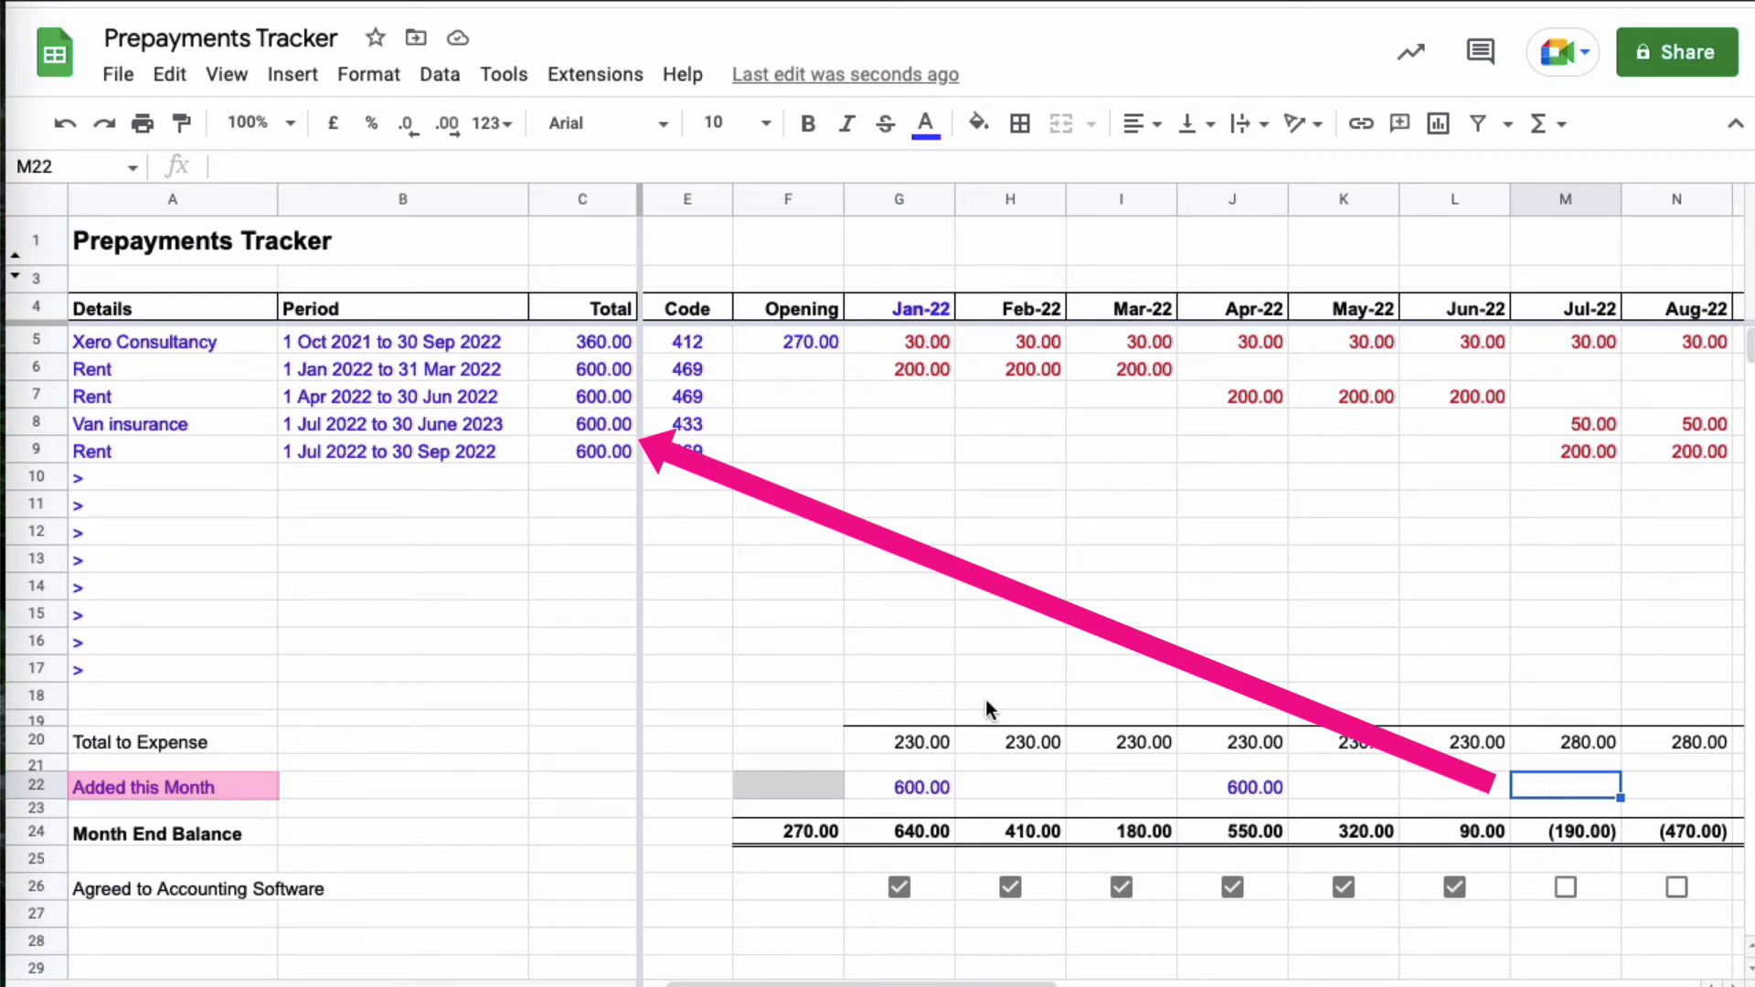
text(=)
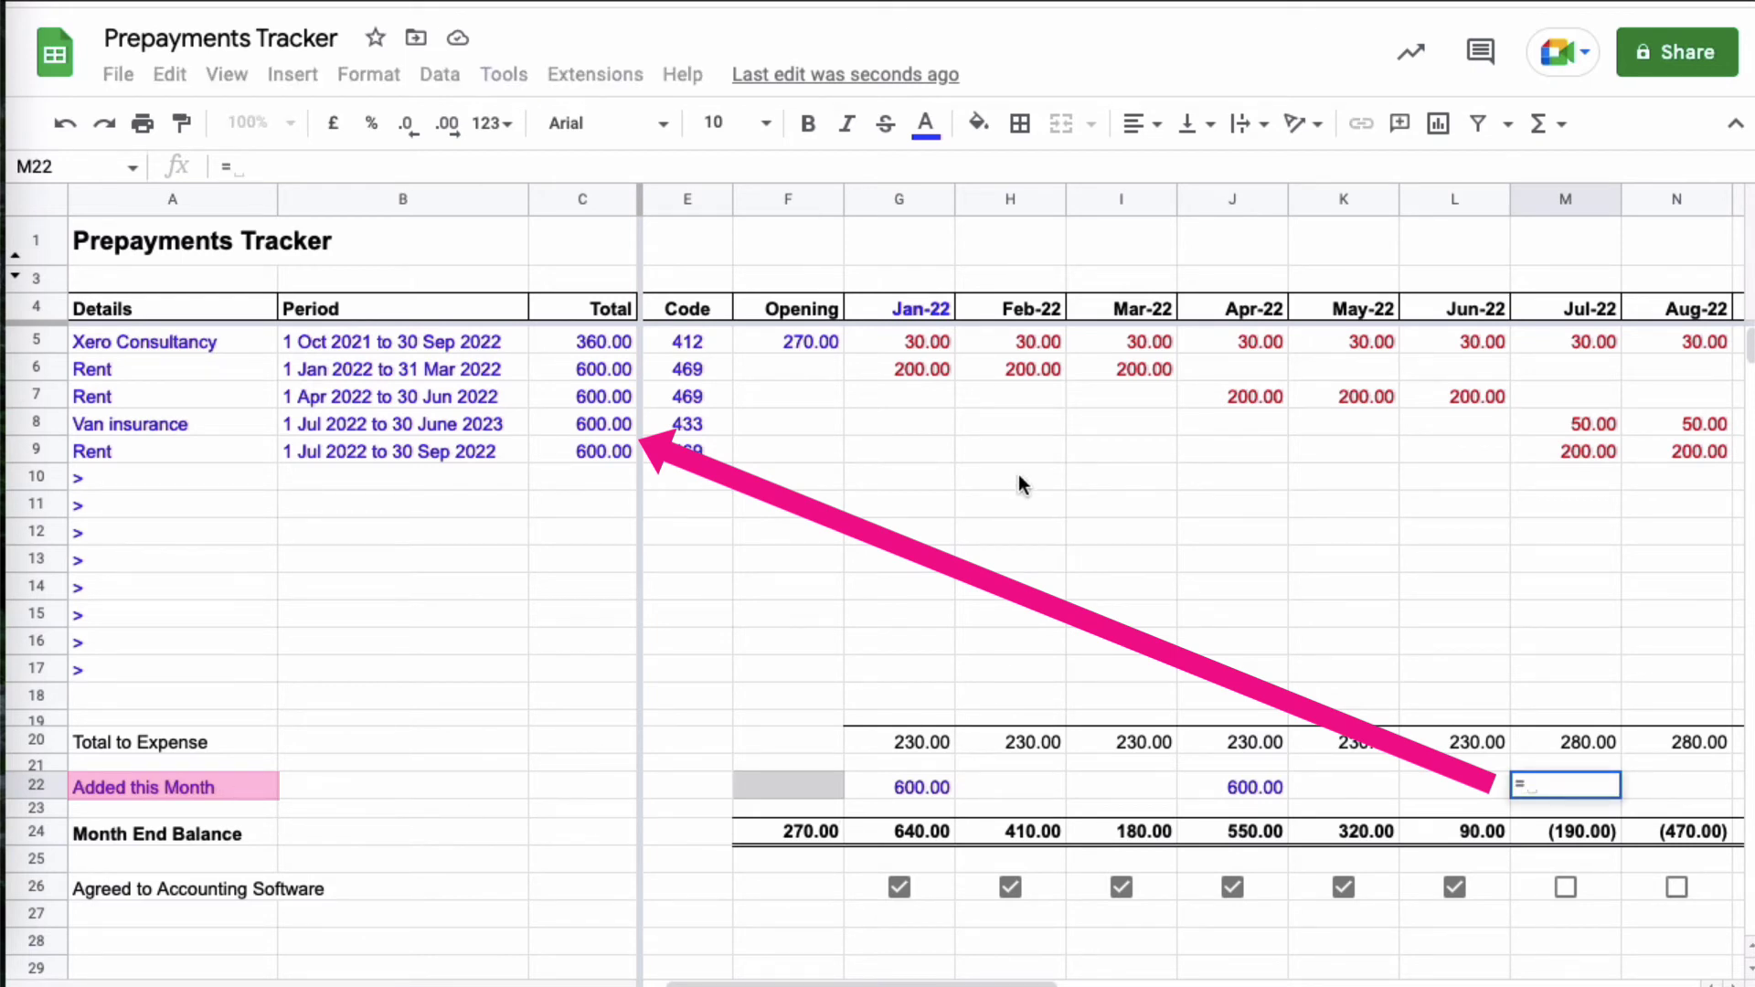
click(605, 424)
text(+)
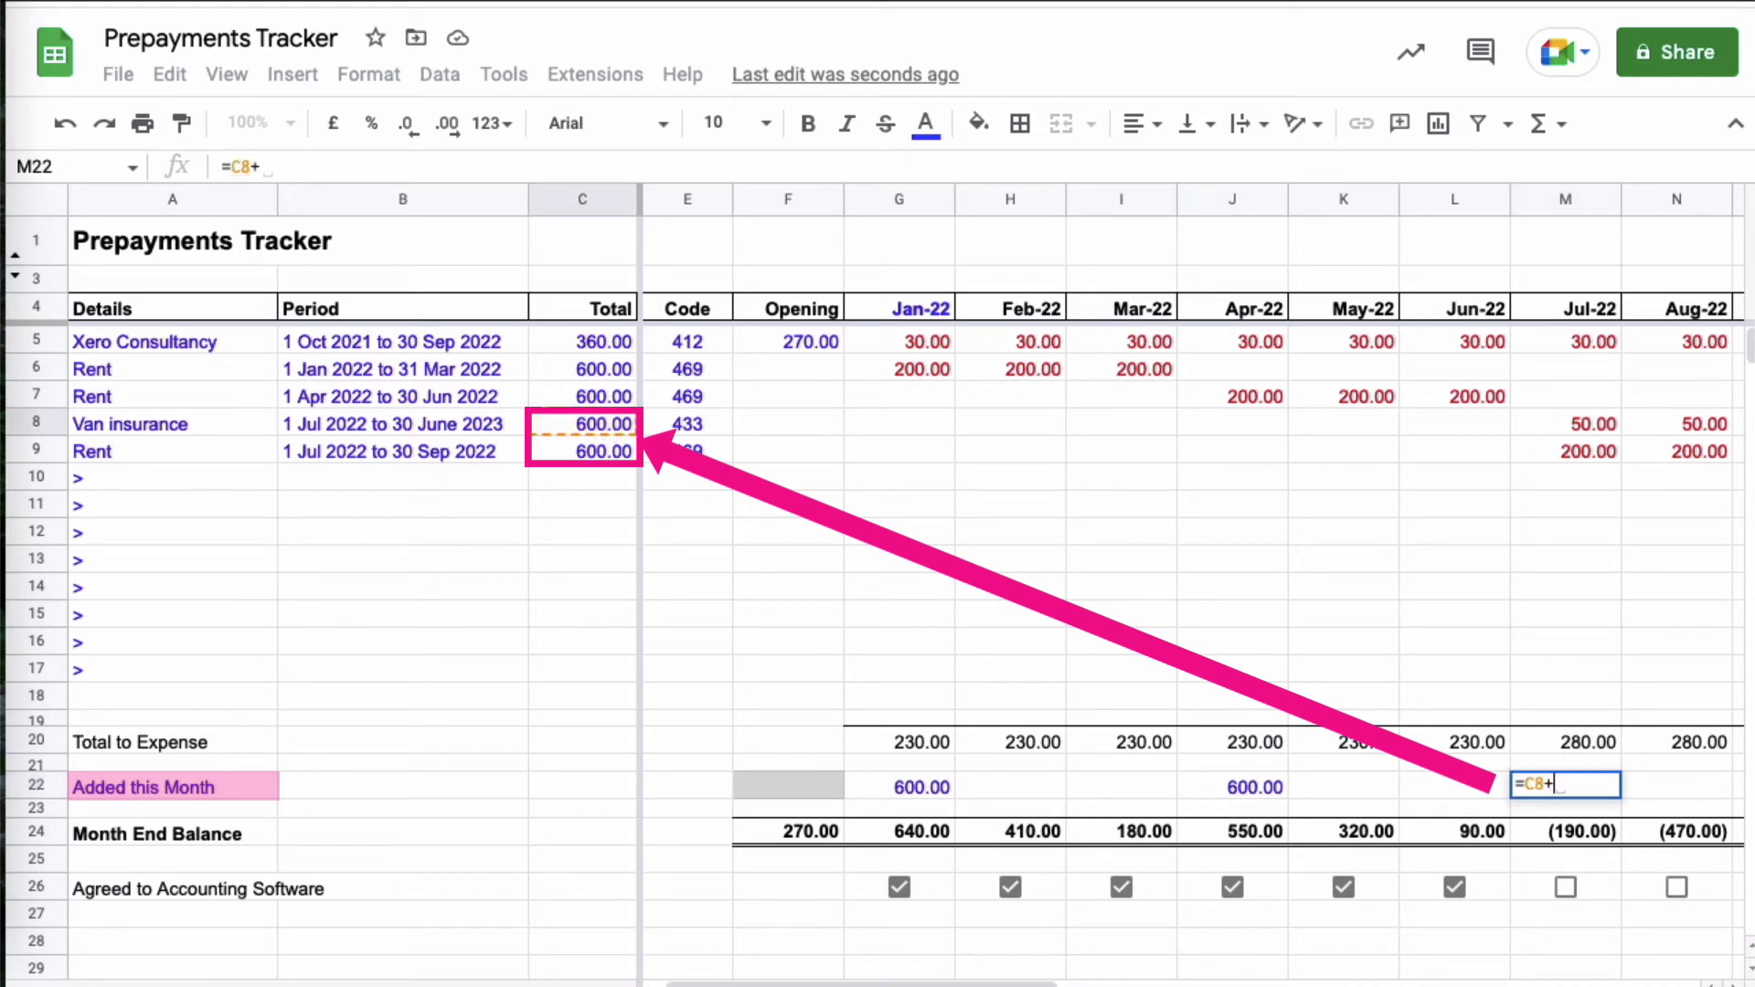
click(603, 452)
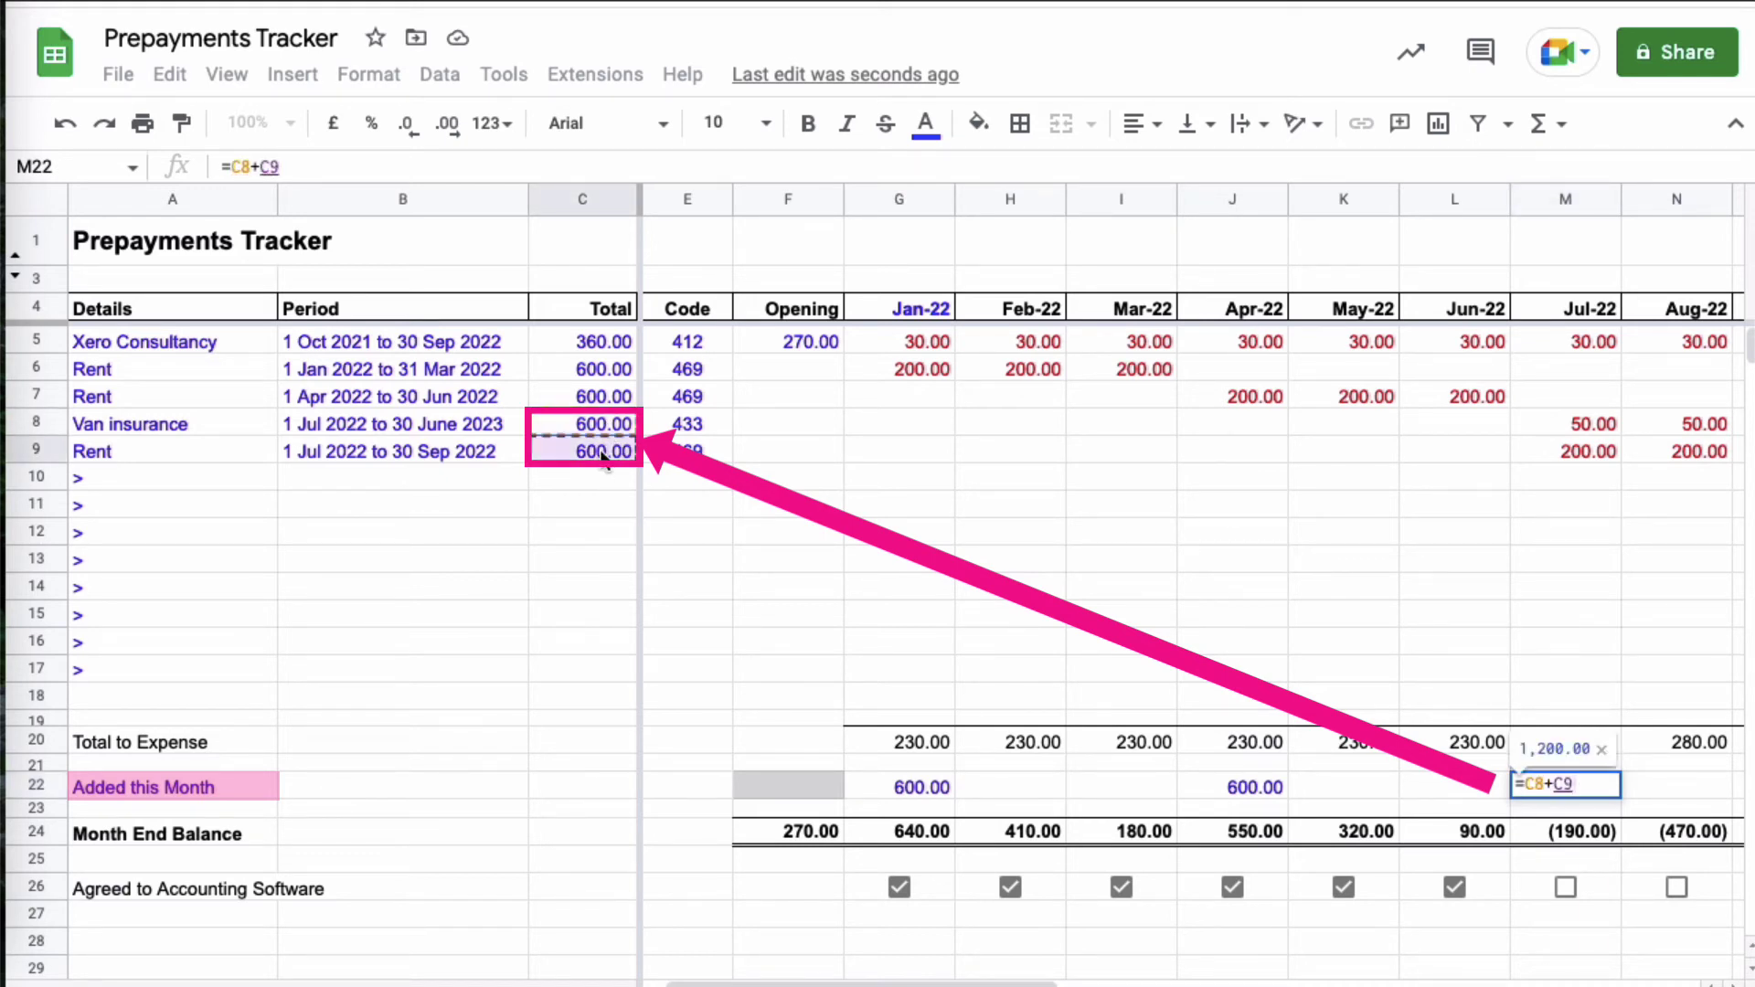
key(Return)
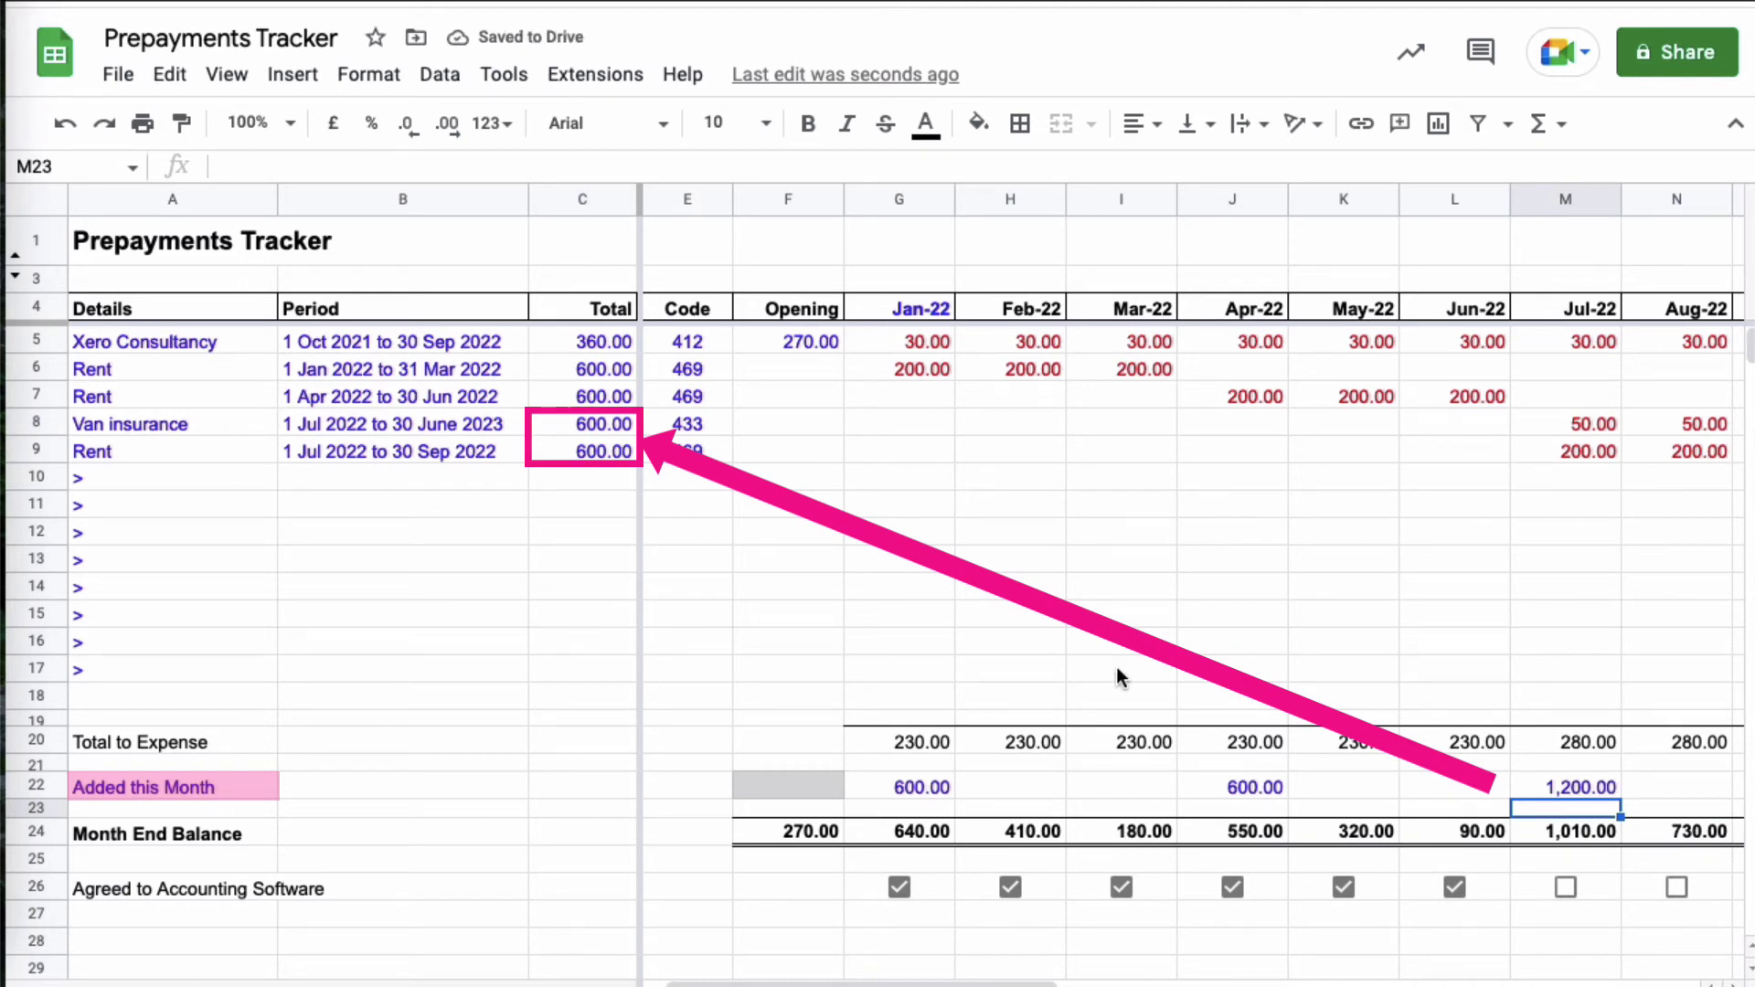
click(1575, 911)
Step: Review the rent row's spread formula and tick the Aug-22 Agreed to Accounting Software box
key(Right)
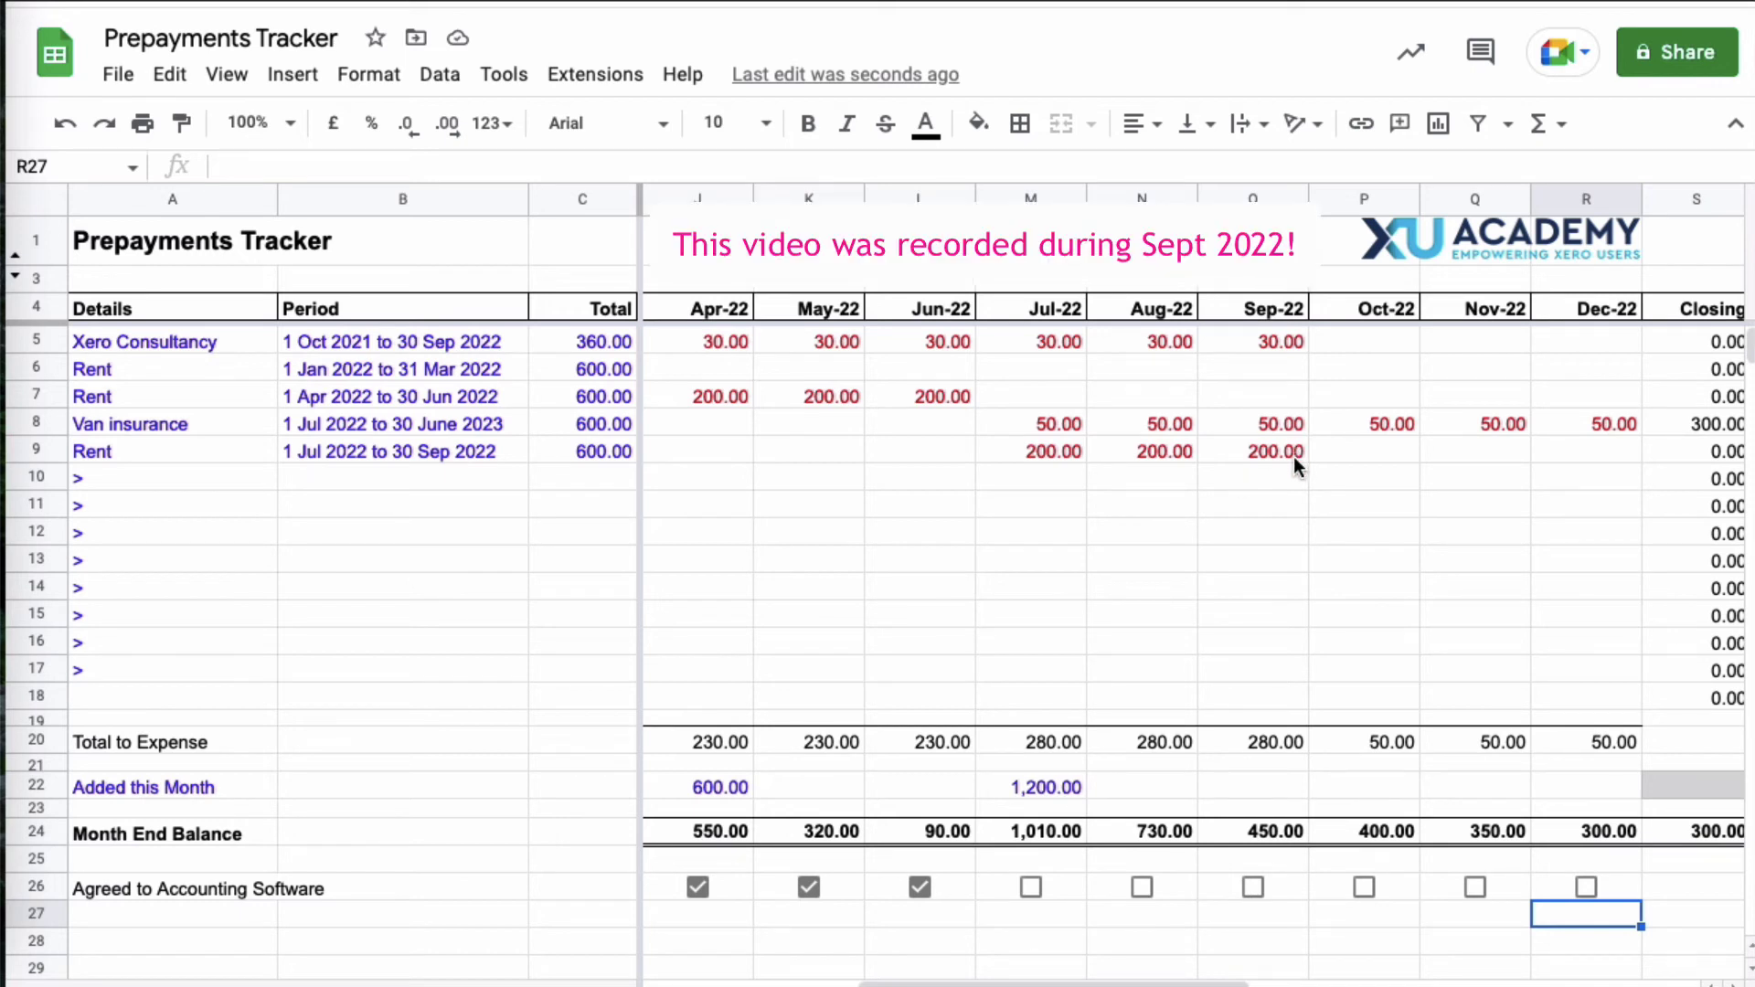
click(1143, 452)
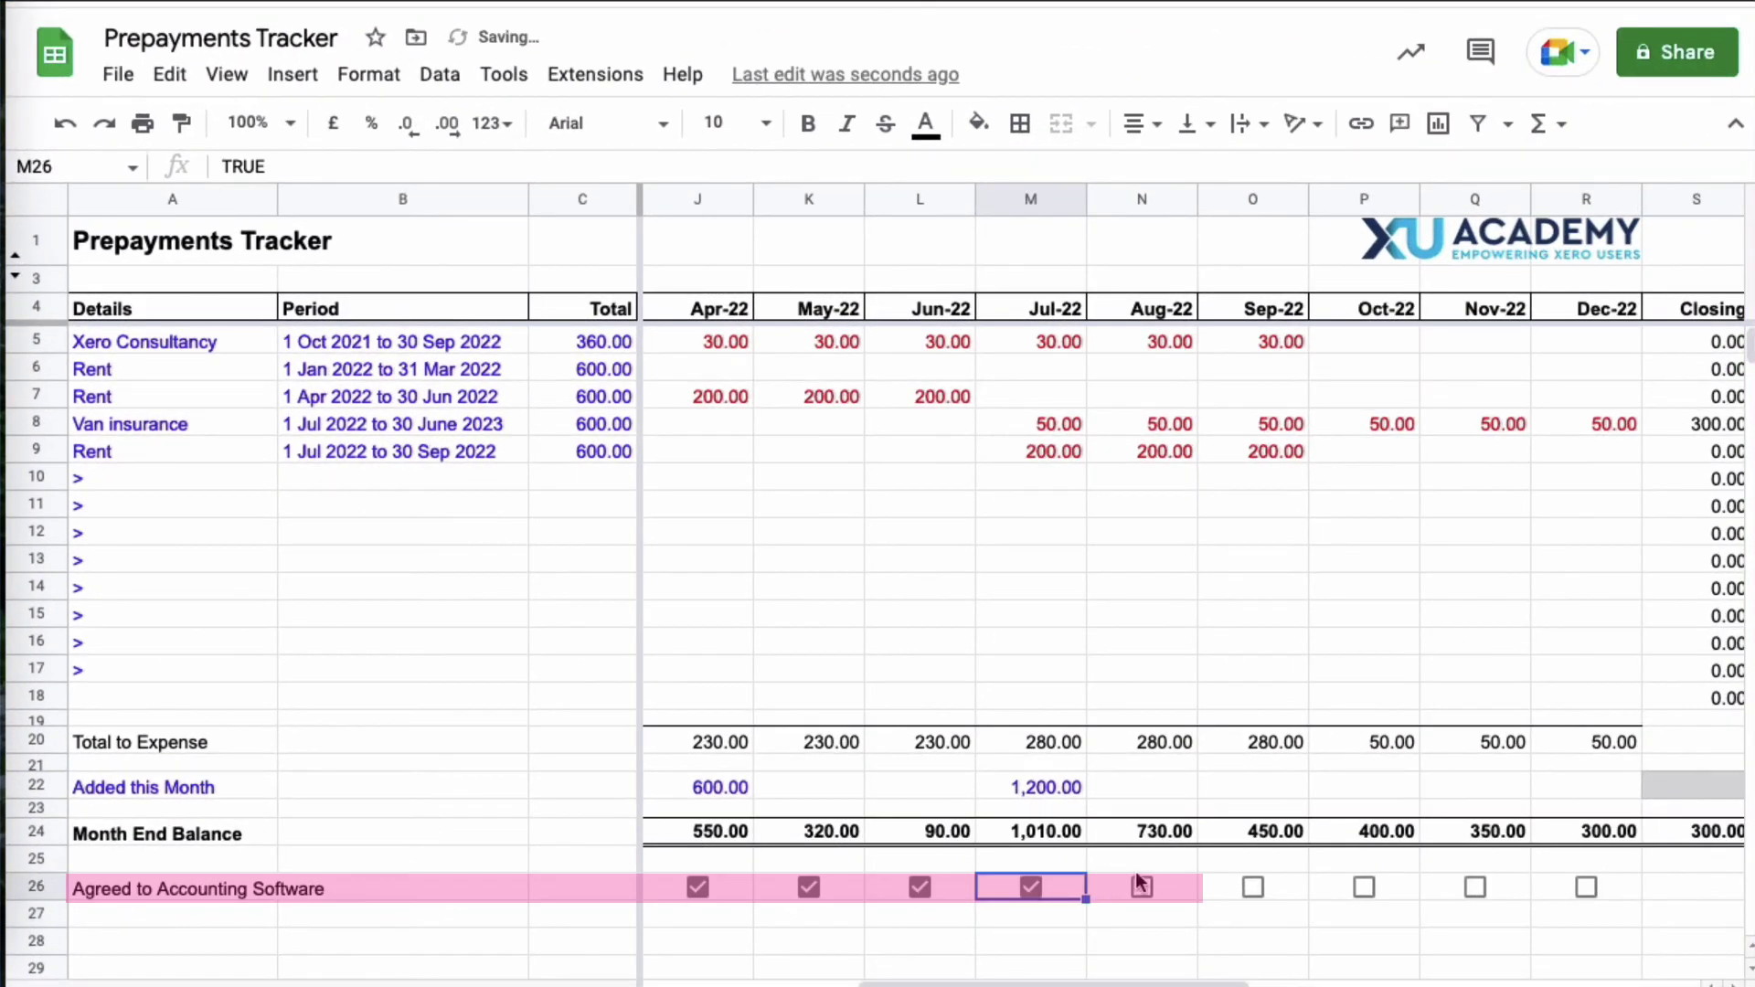
click(1141, 885)
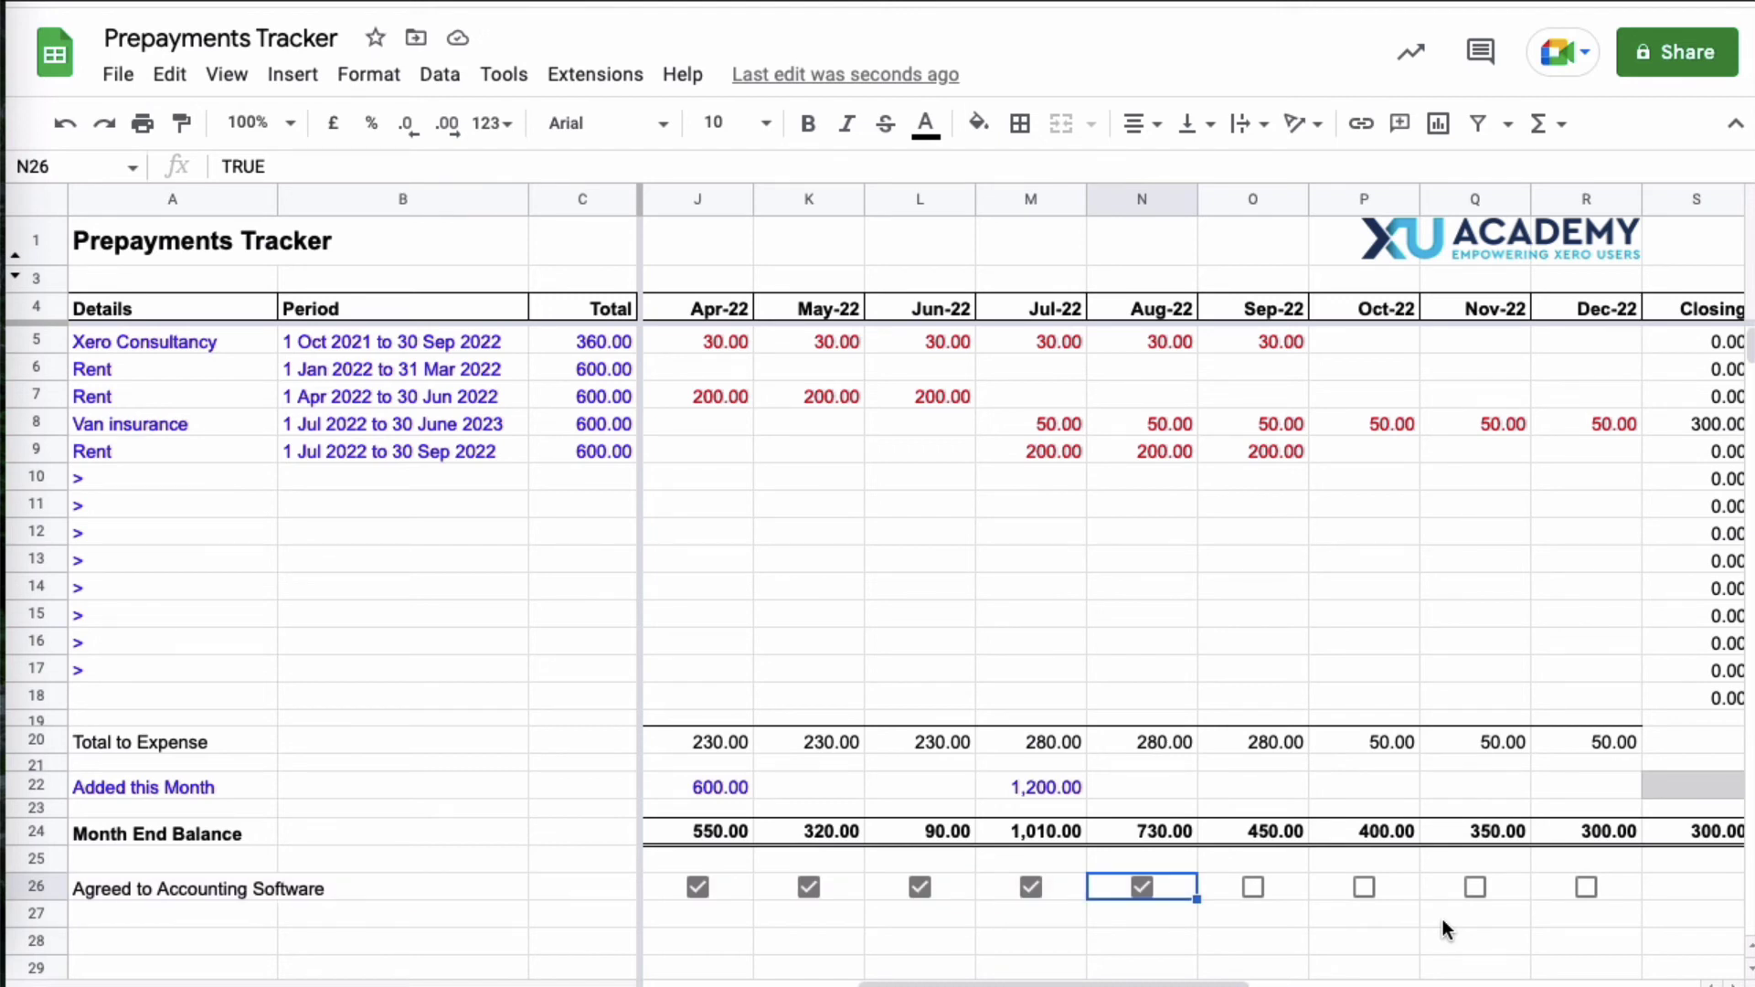
Step: Paste the October–December Rent and Xero Consultancy rows into rows 10–11 from A10
click(219, 475)
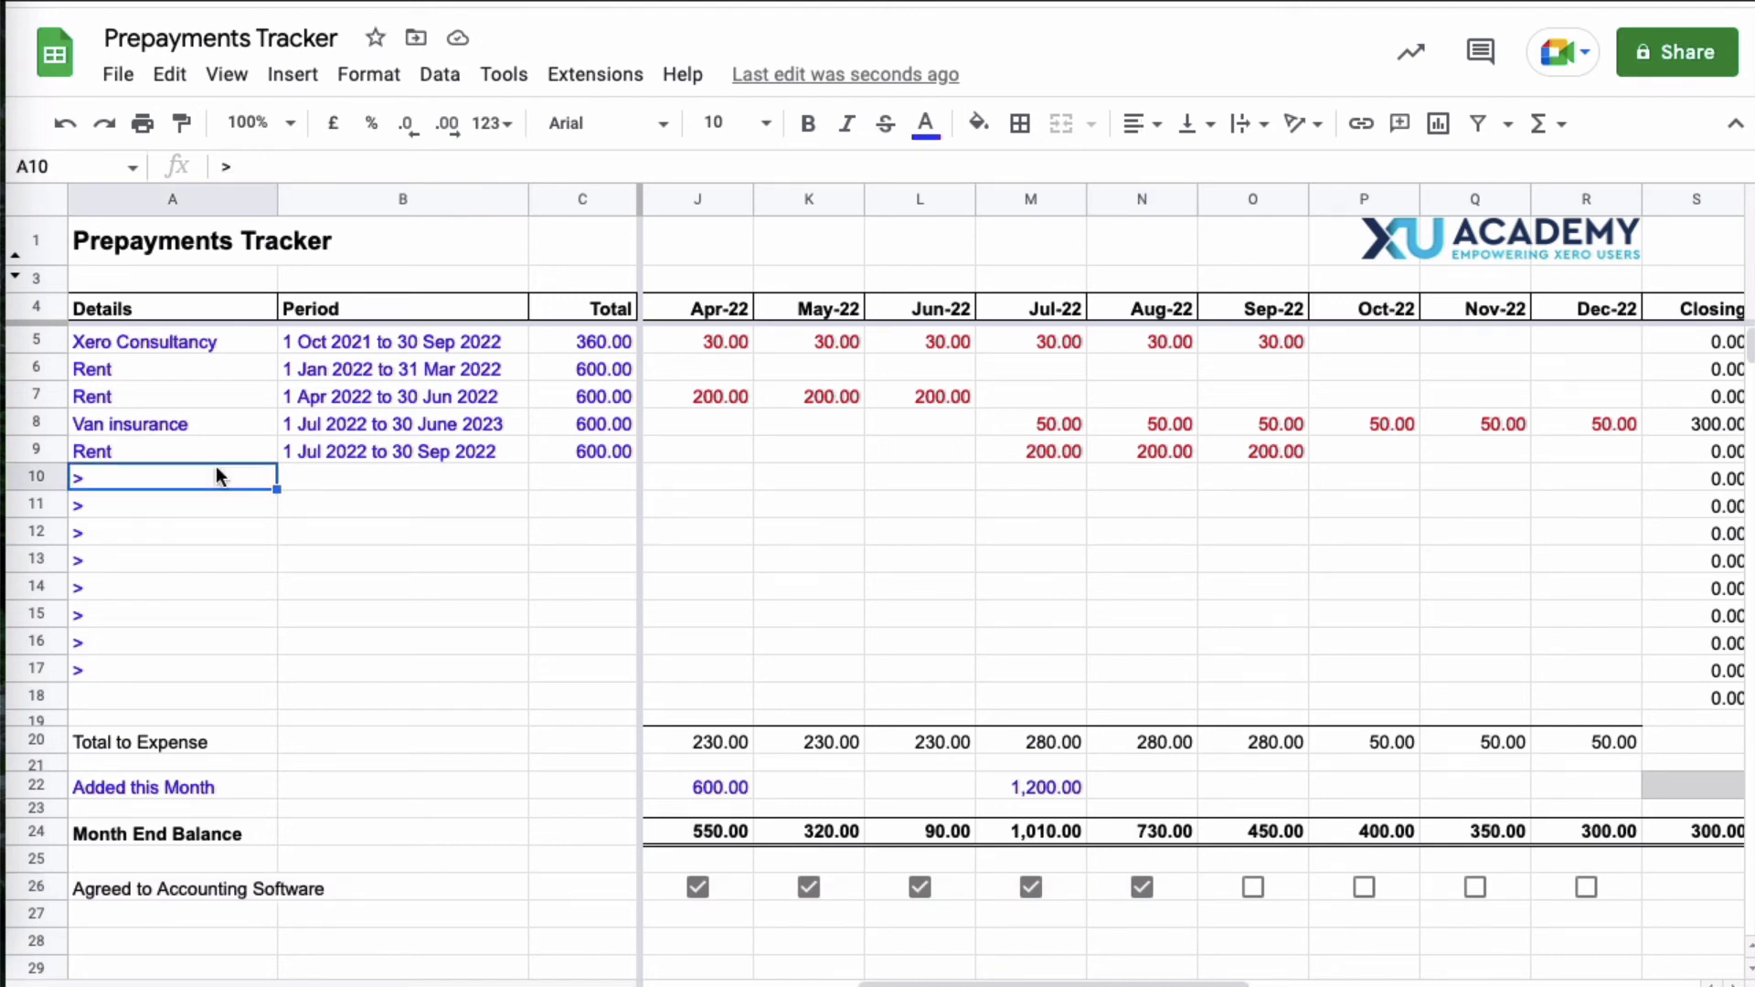
text(Rent	1 Oct 2022 to 31 Dec 2022	600.00 Xero Consultancy	1 Oct 2022 to 30 Sep 2023	480.00)
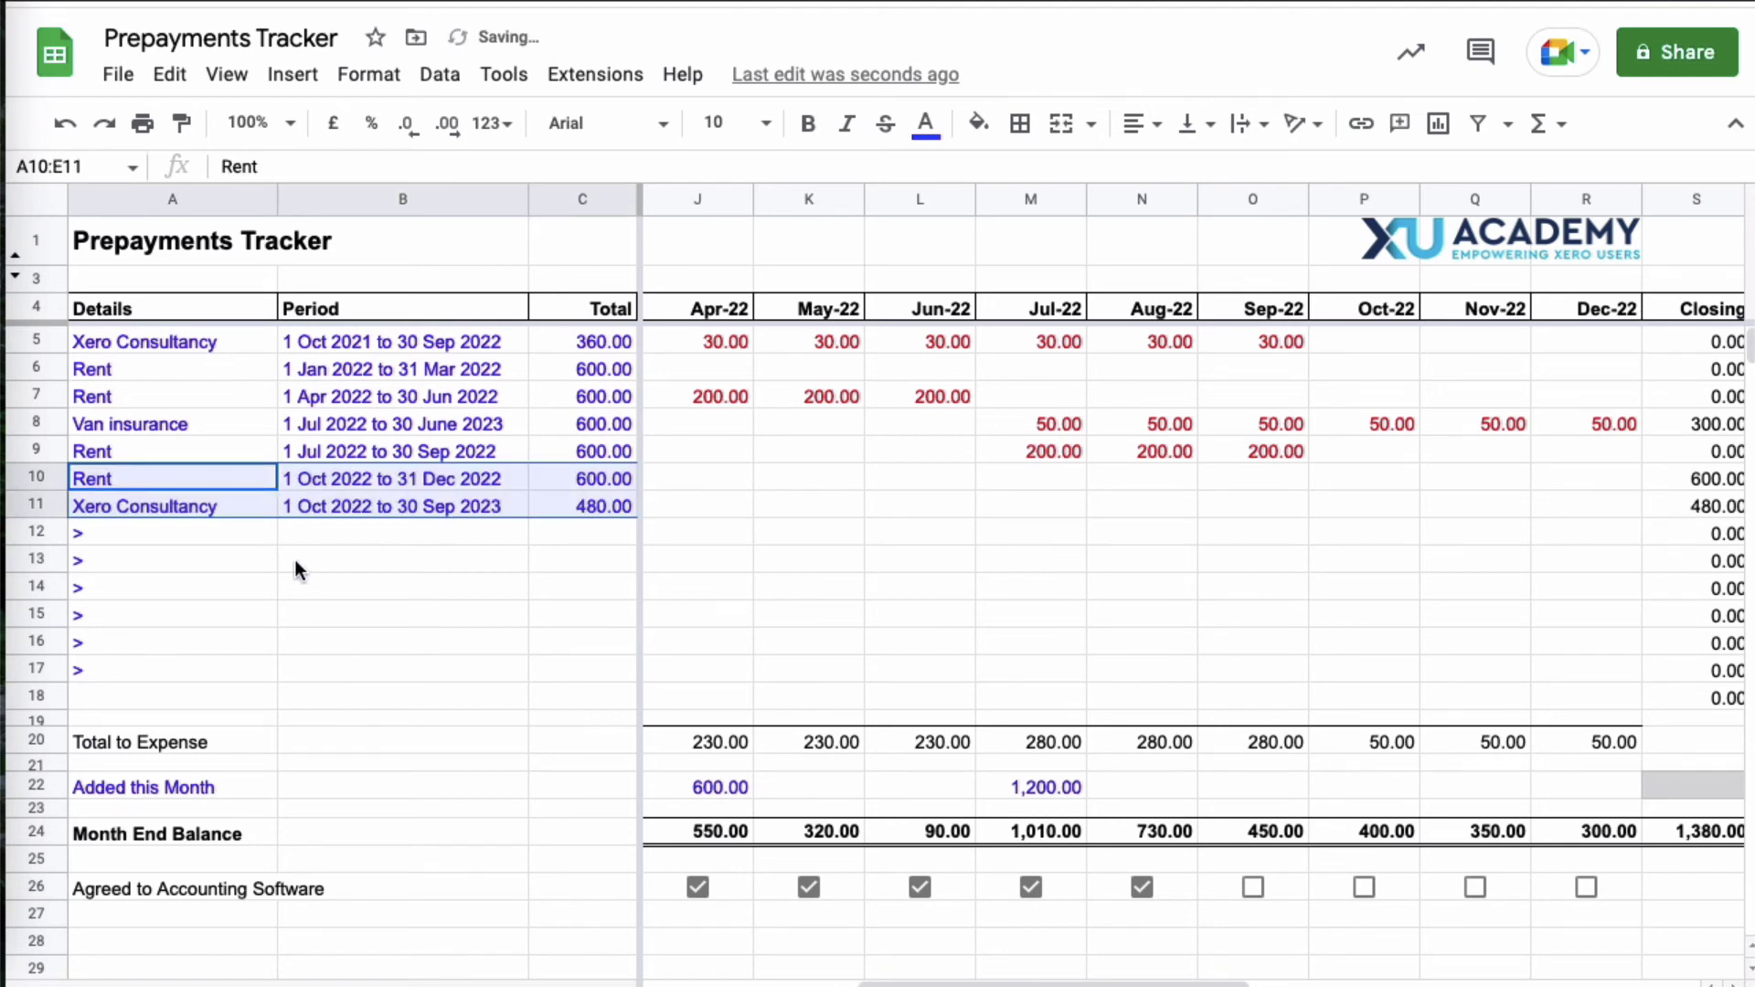
click(298, 566)
click(168, 474)
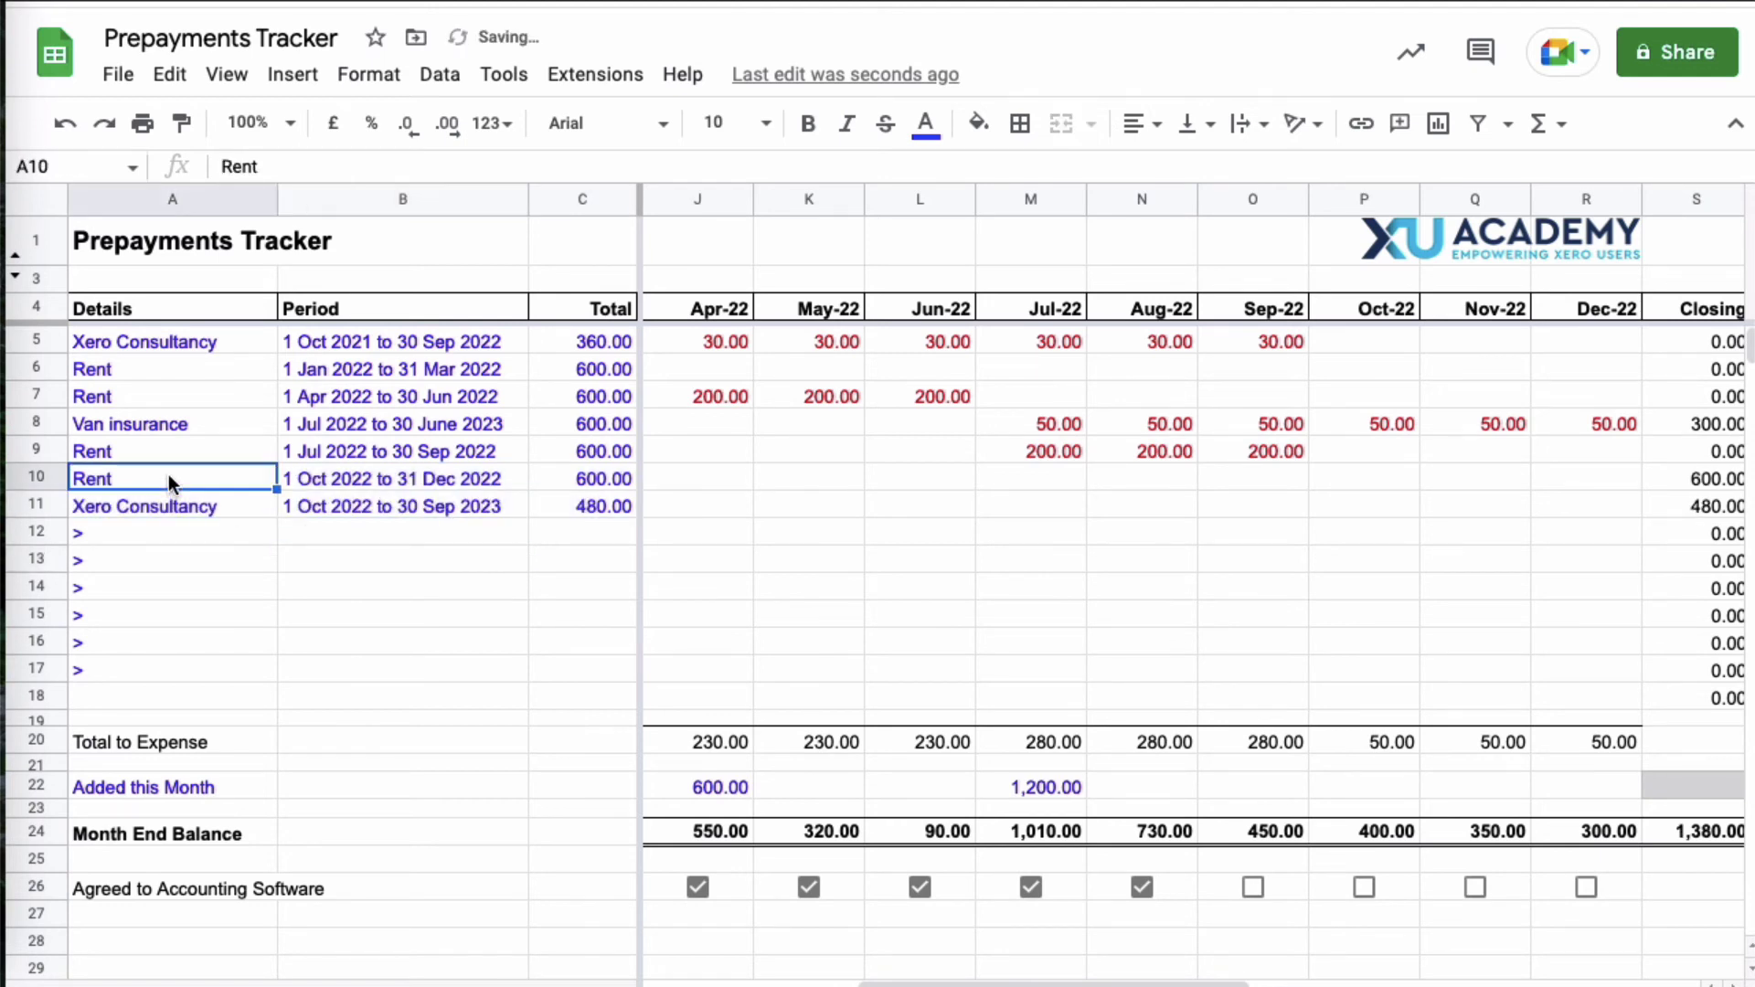
click(294, 473)
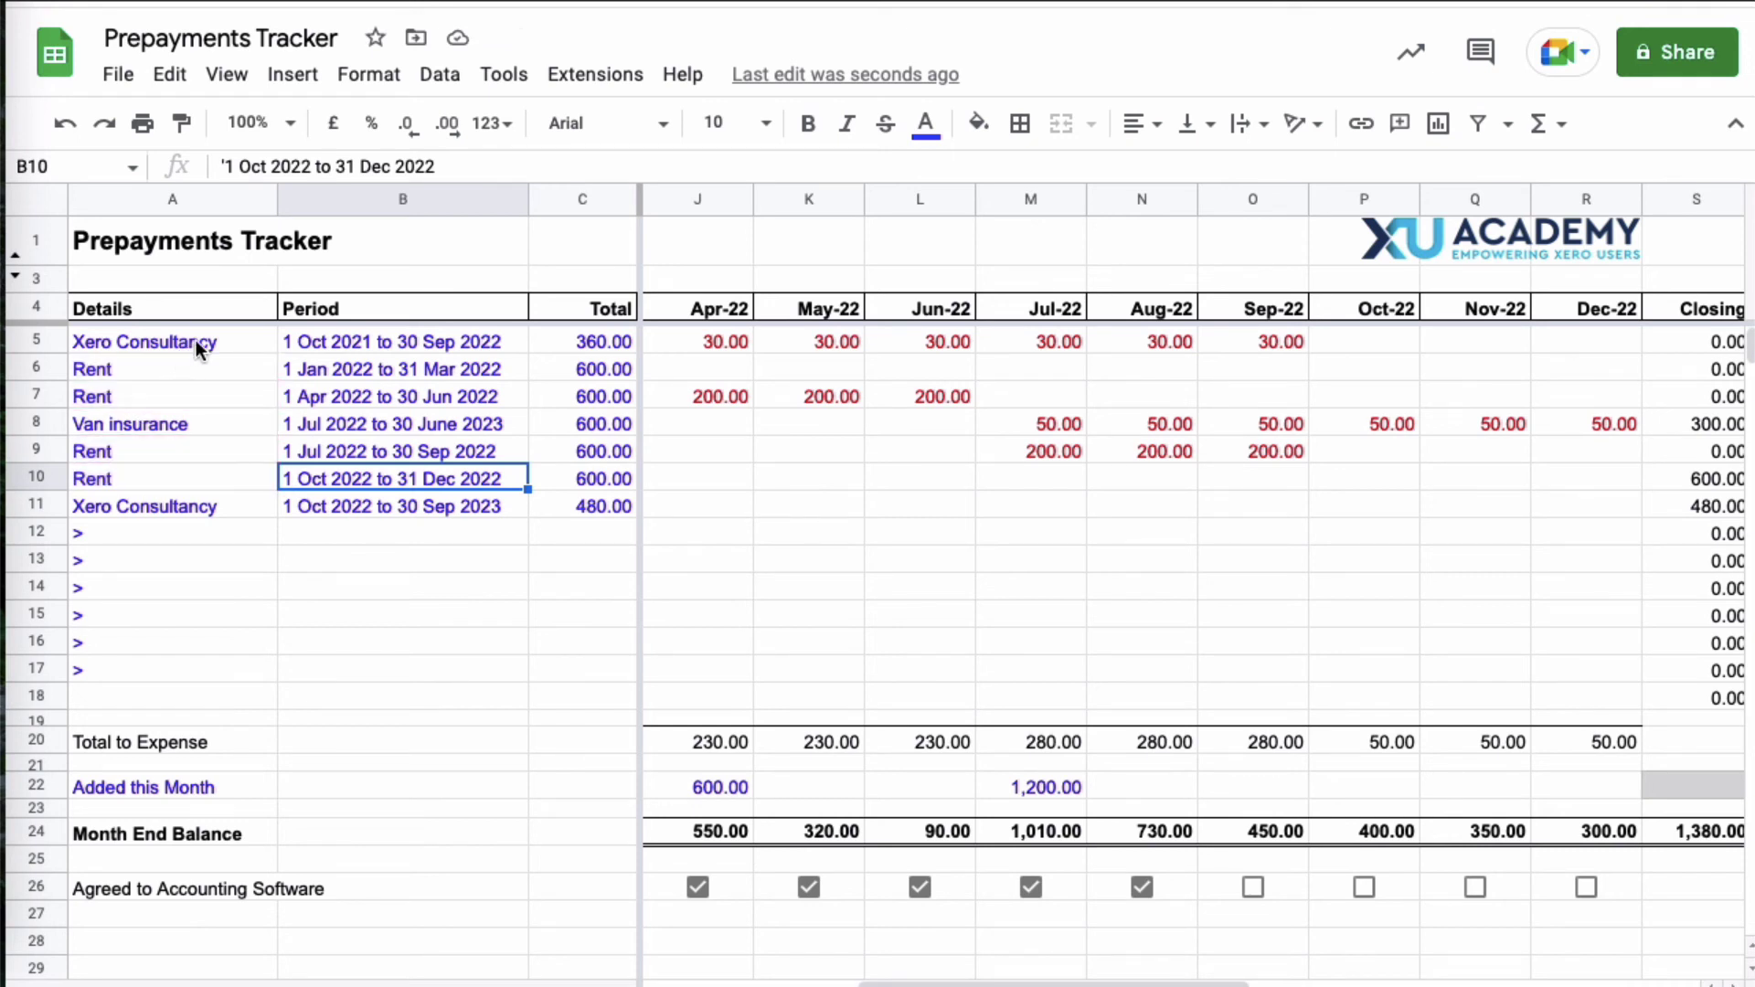
Step: Check the new rows' periods and totals: 480.00 consultancy and 600.00 rent
click(408, 495)
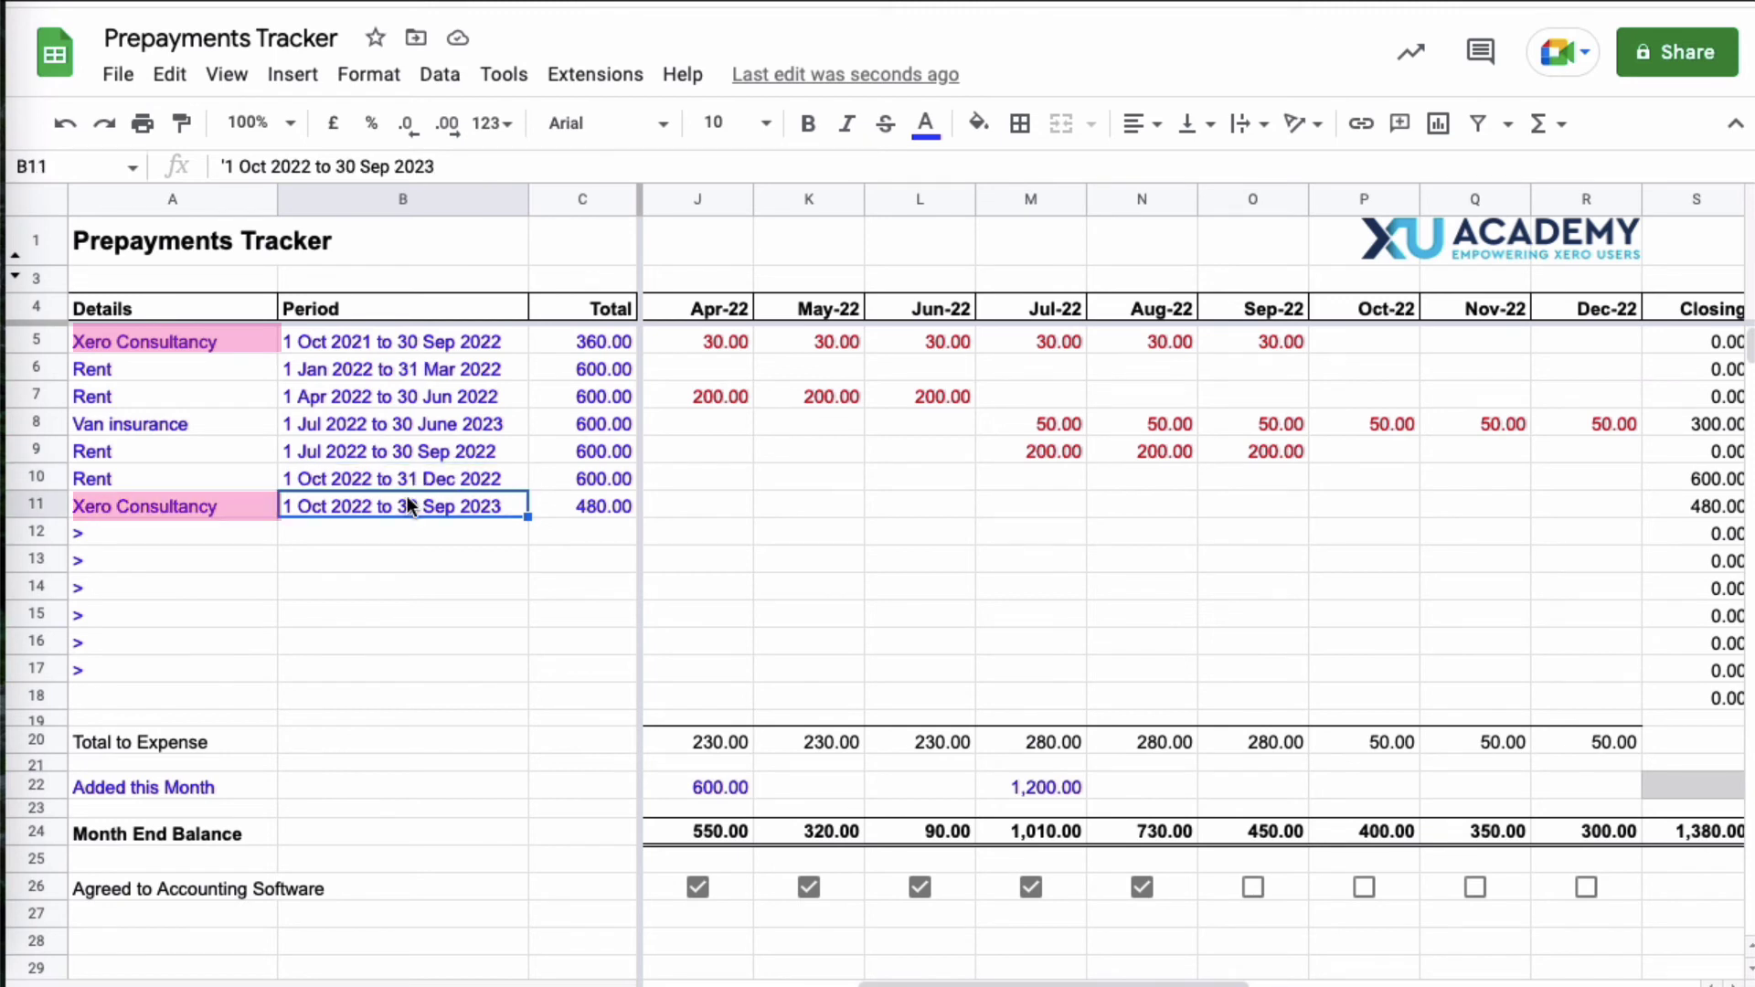
click(594, 512)
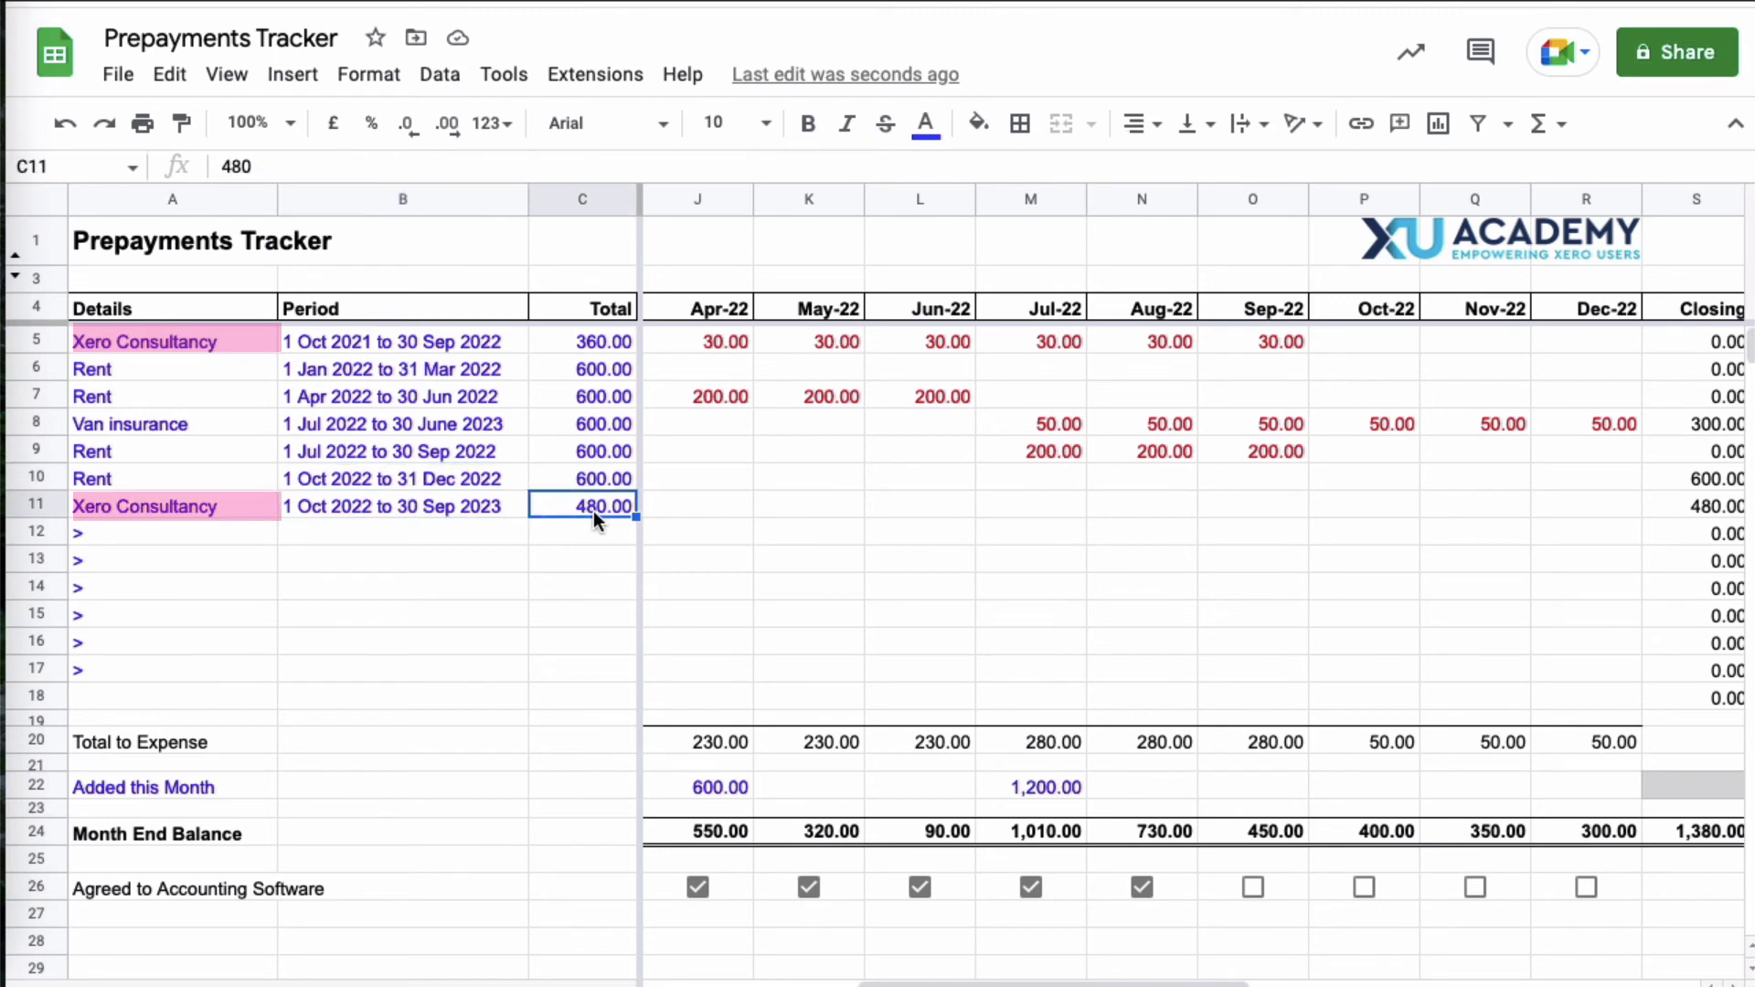
click(608, 347)
click(451, 478)
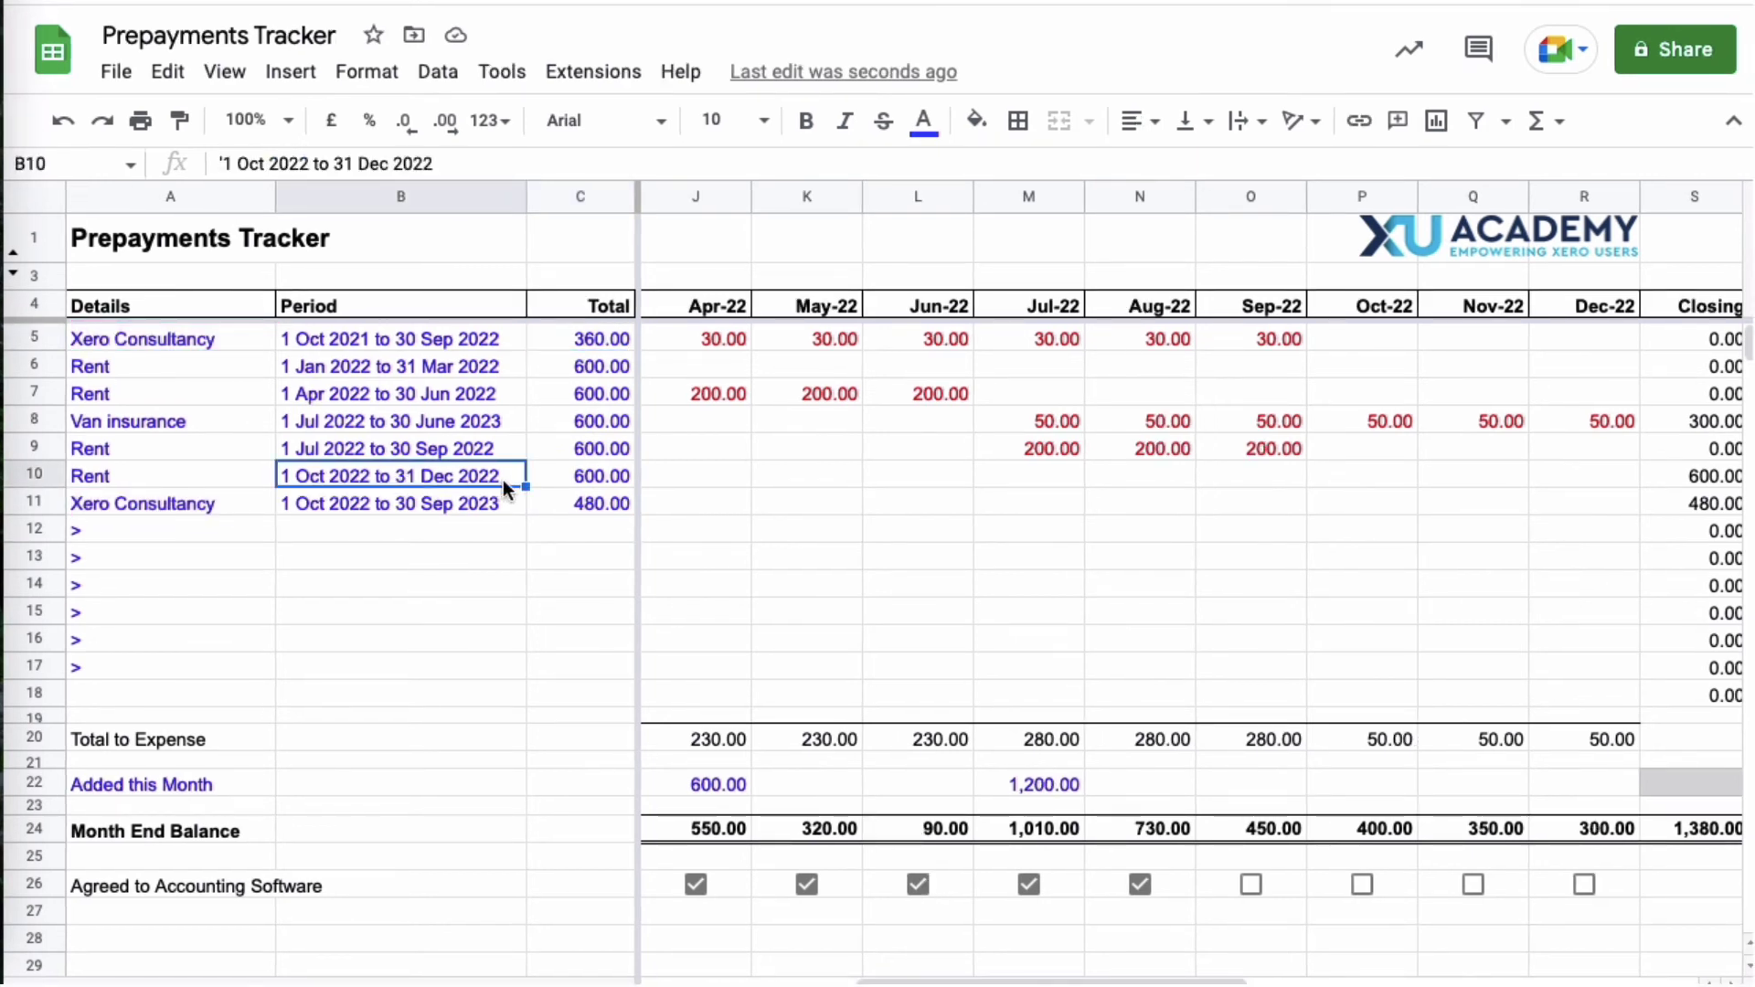
click(594, 479)
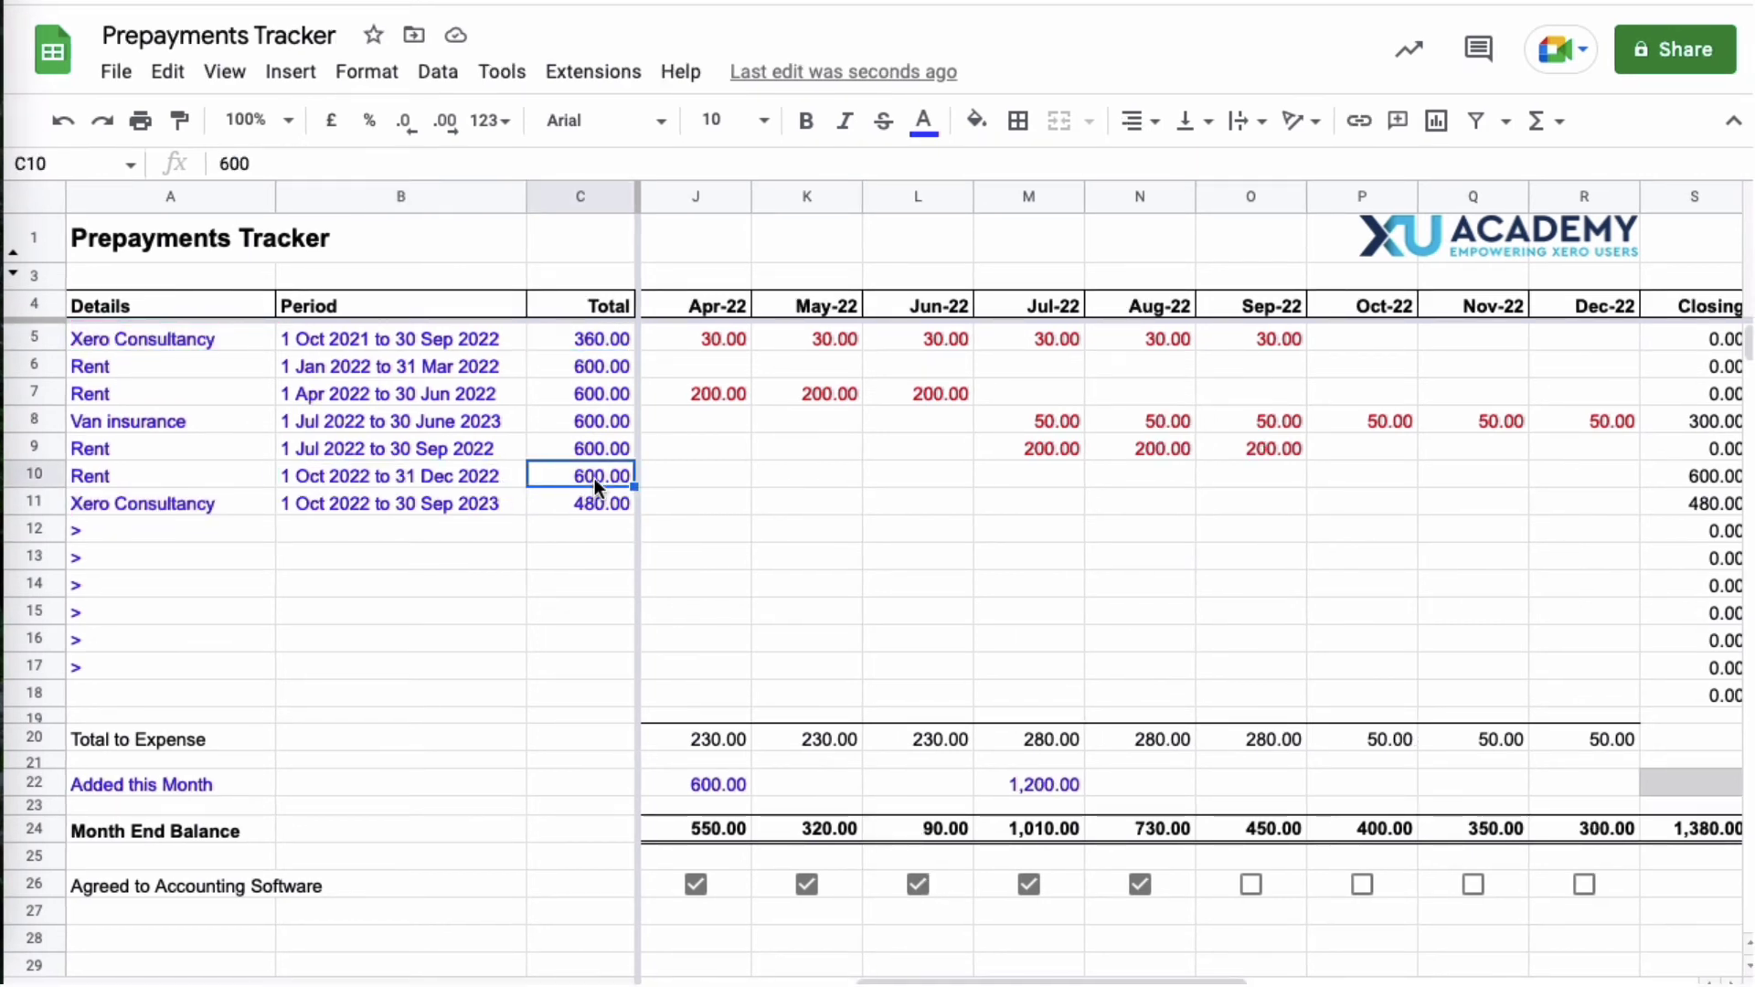
key(Right)
key(Right)
key(Right)
key(Right)
key(Right)
key(Right)
key(Right)
key(Right)
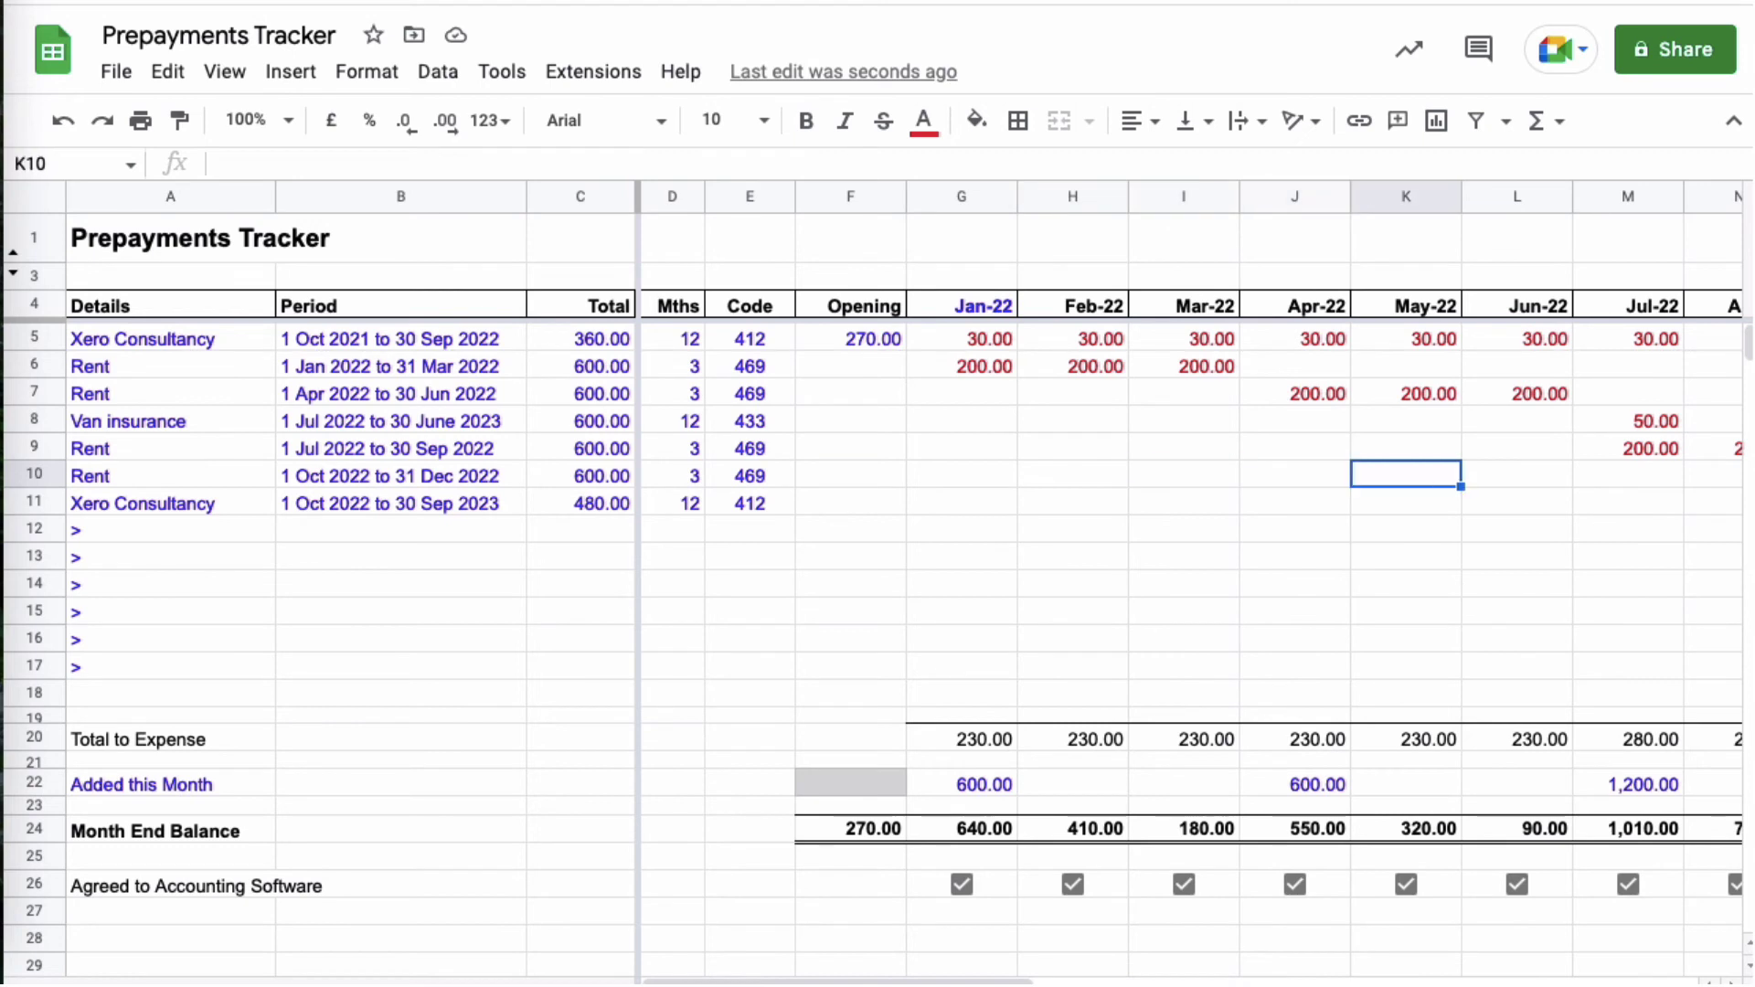
Step: Copy the monthly spread formula into the new Rent's Oct-22 cell and extend 200.00 through Dec-22
key(Right)
key(Right)
key(Right)
key(Right)
key(Right)
key(Right)
key(Right)
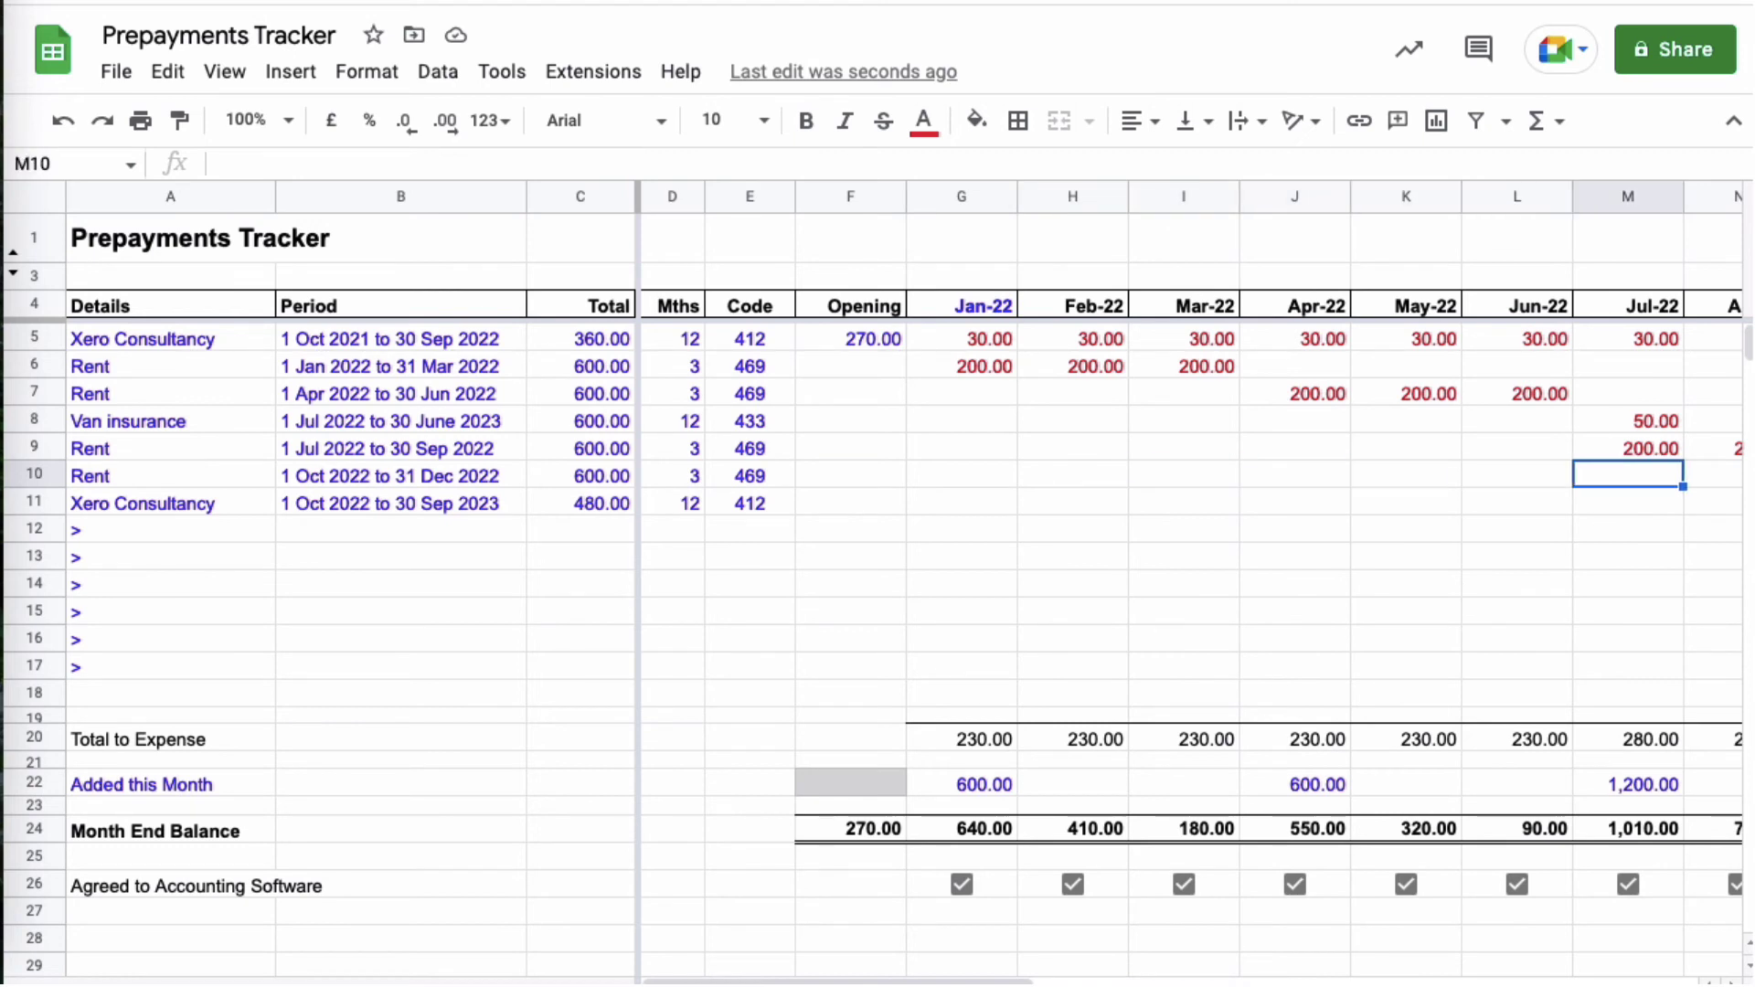
key(Right)
key(Right)
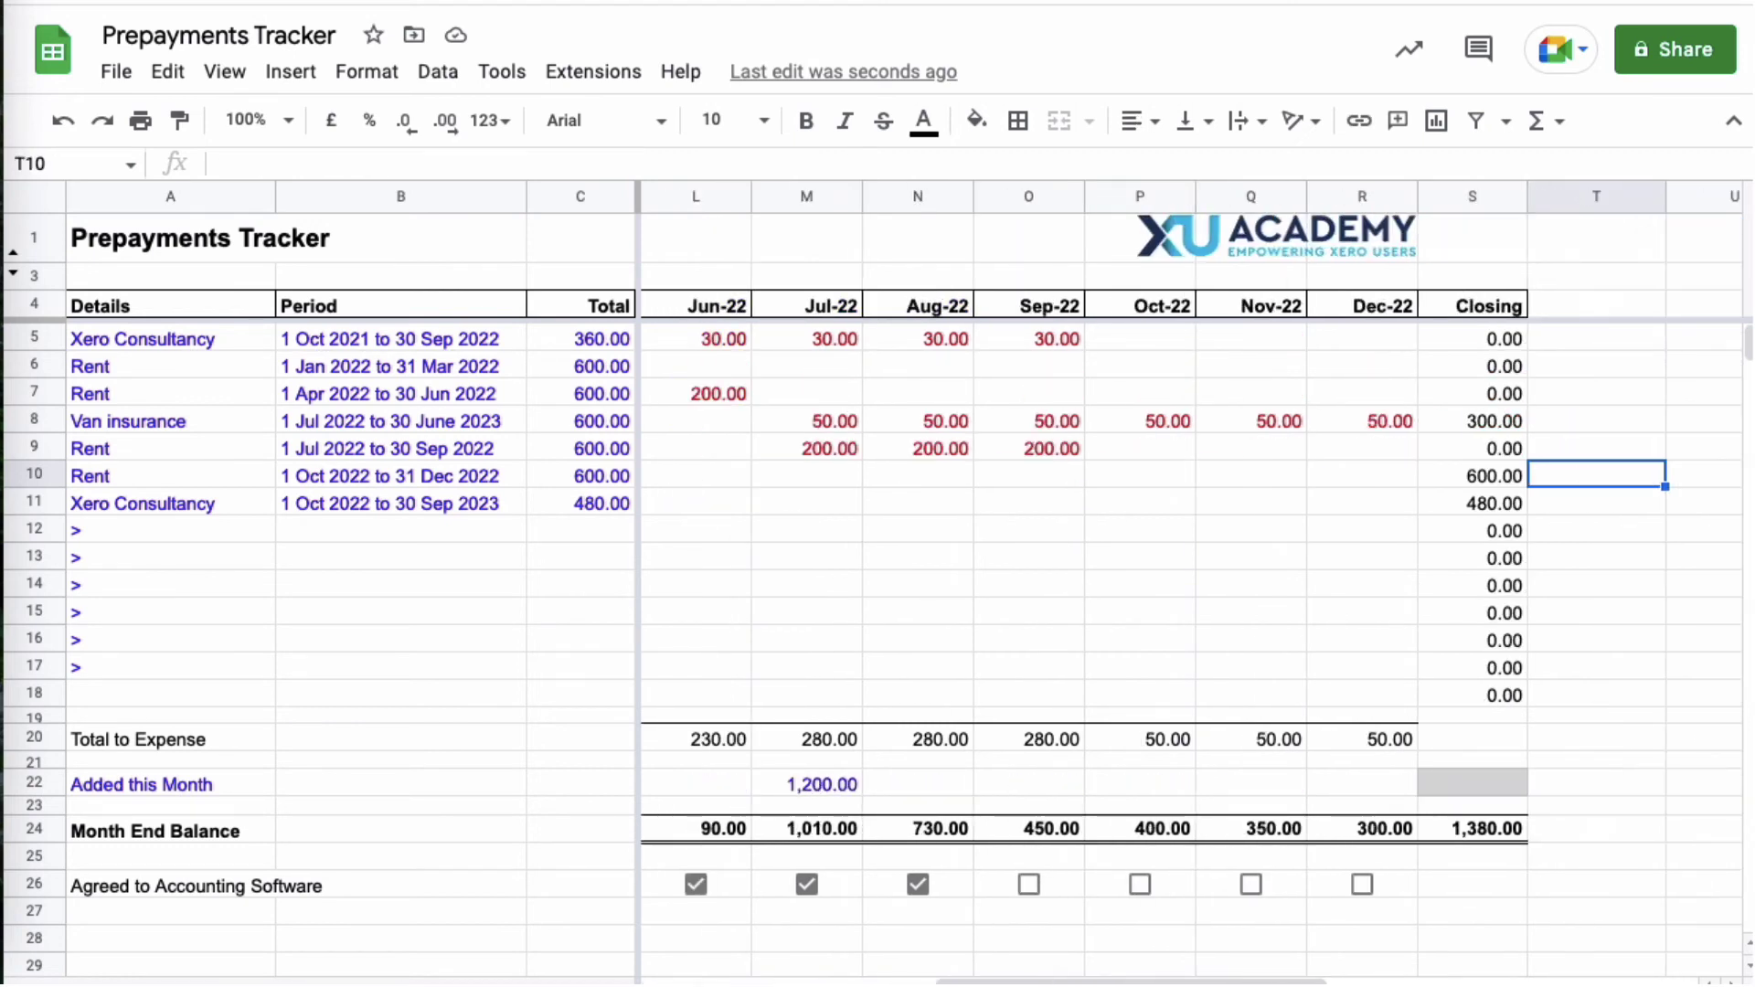
click(1169, 421)
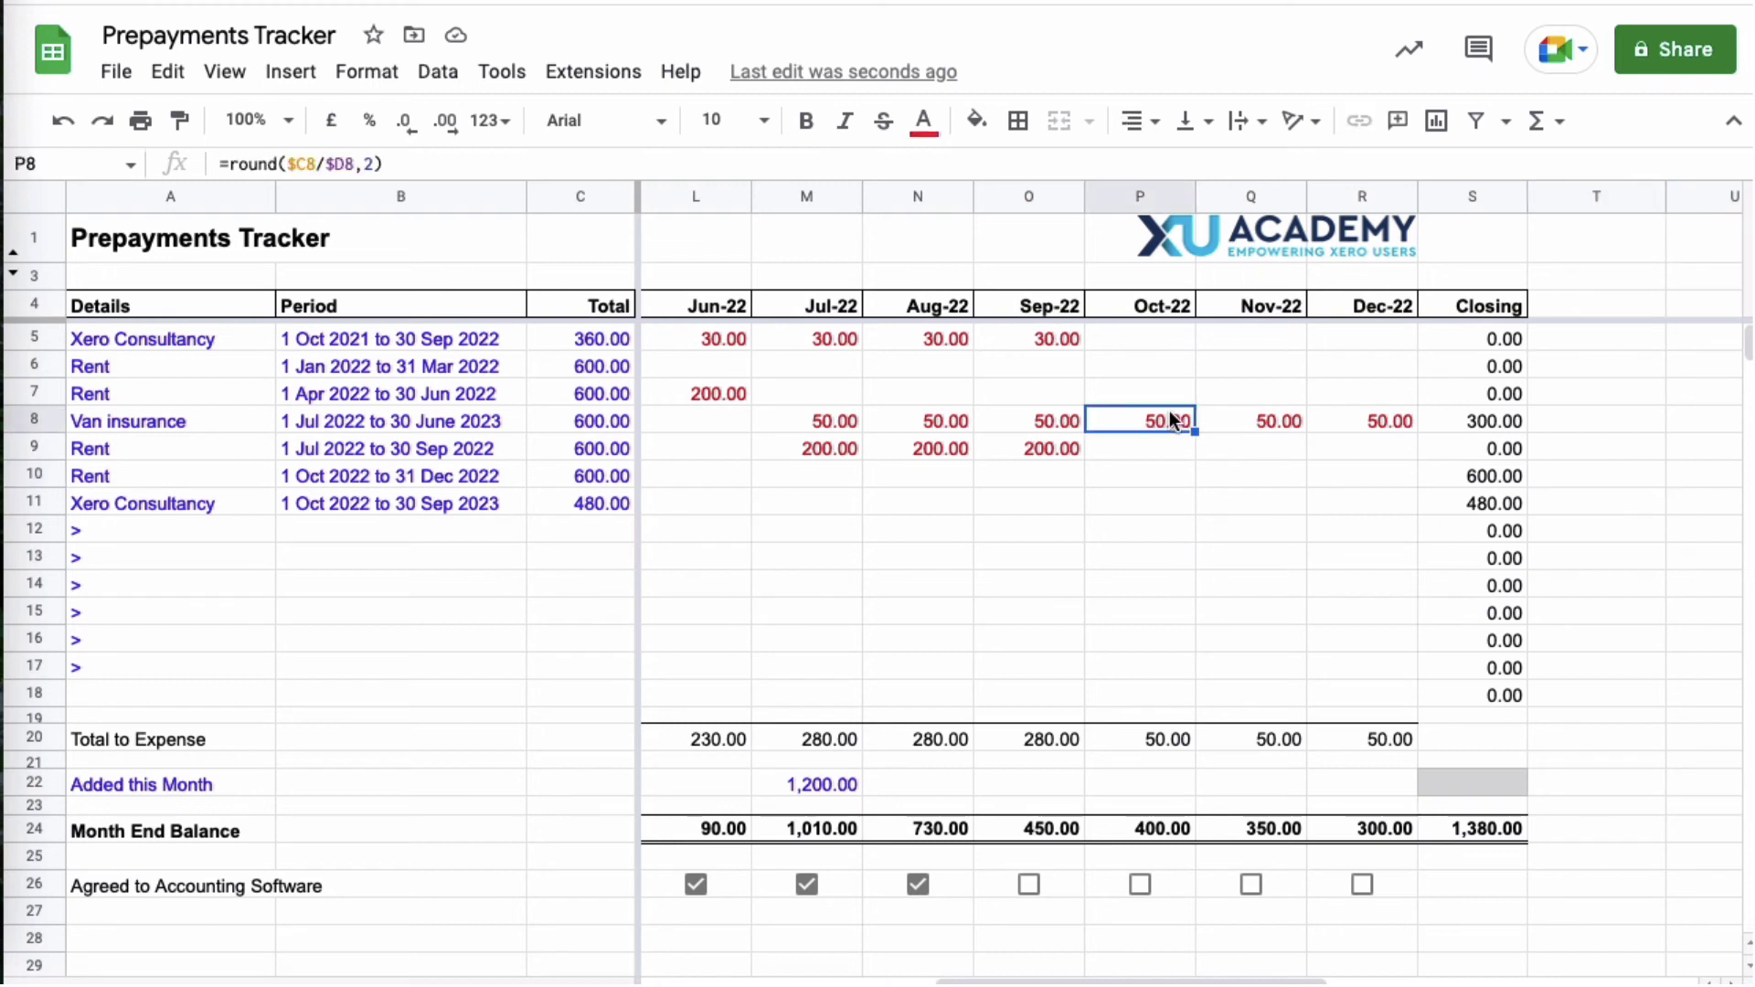
key(ctrl+c)
click(1144, 471)
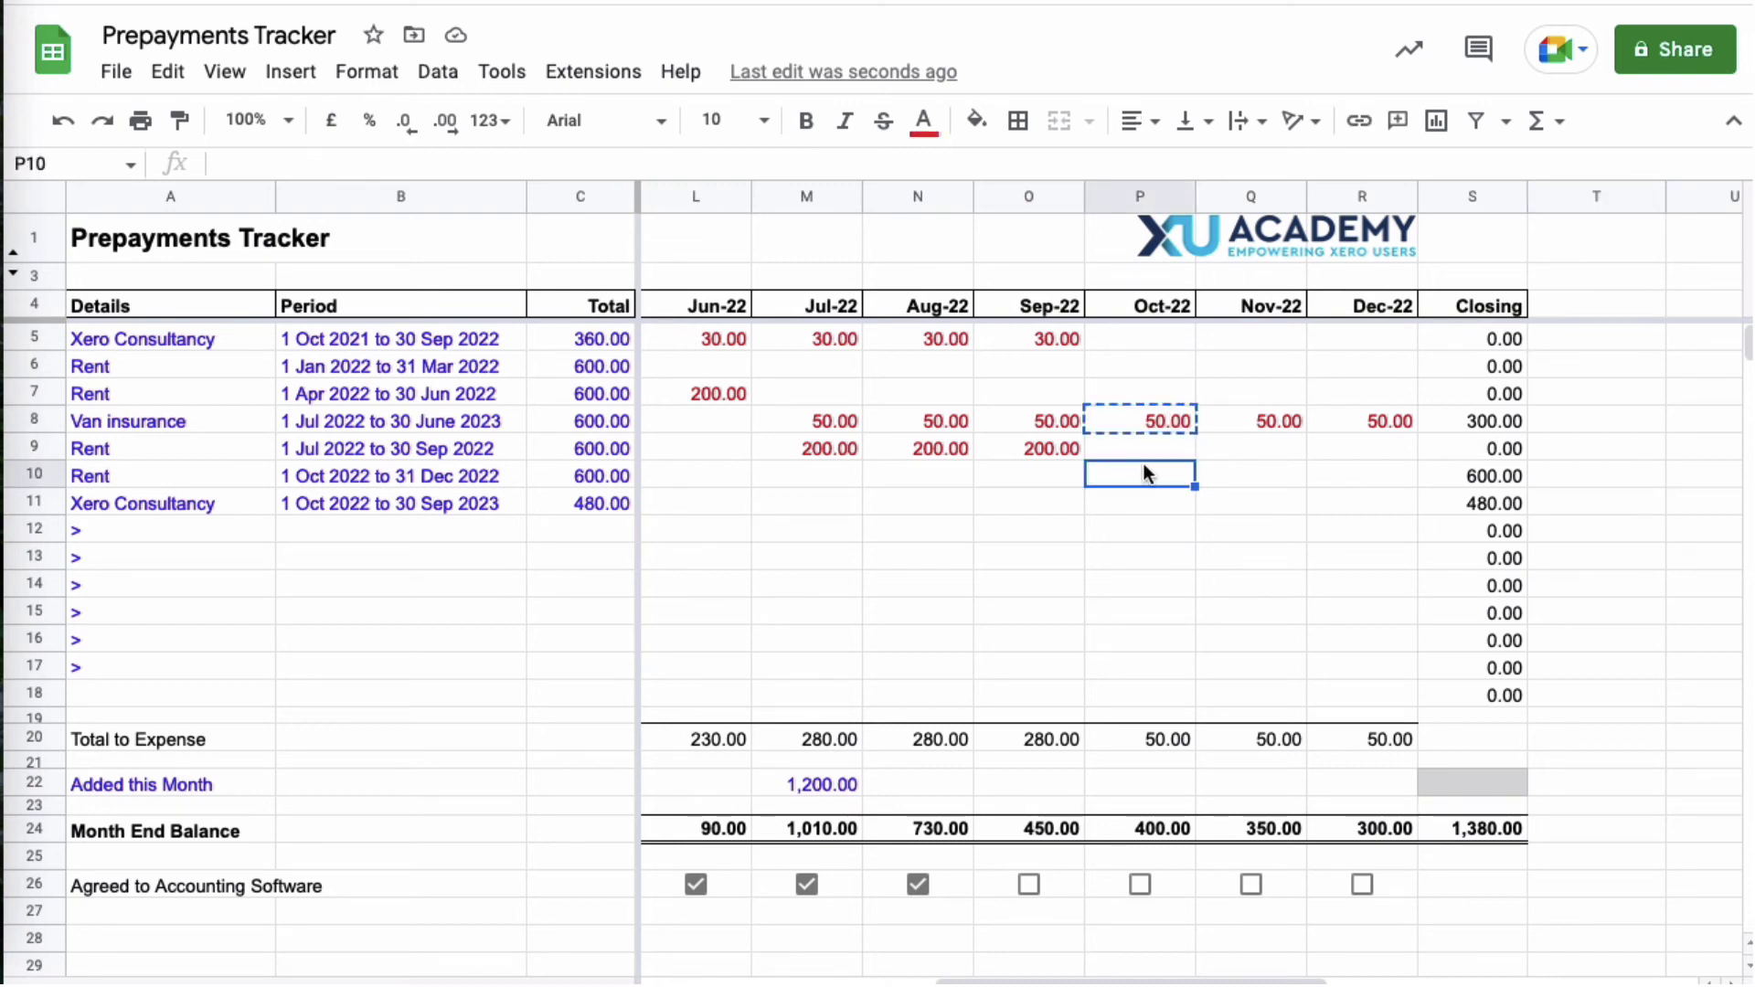
key(ctrl+v)
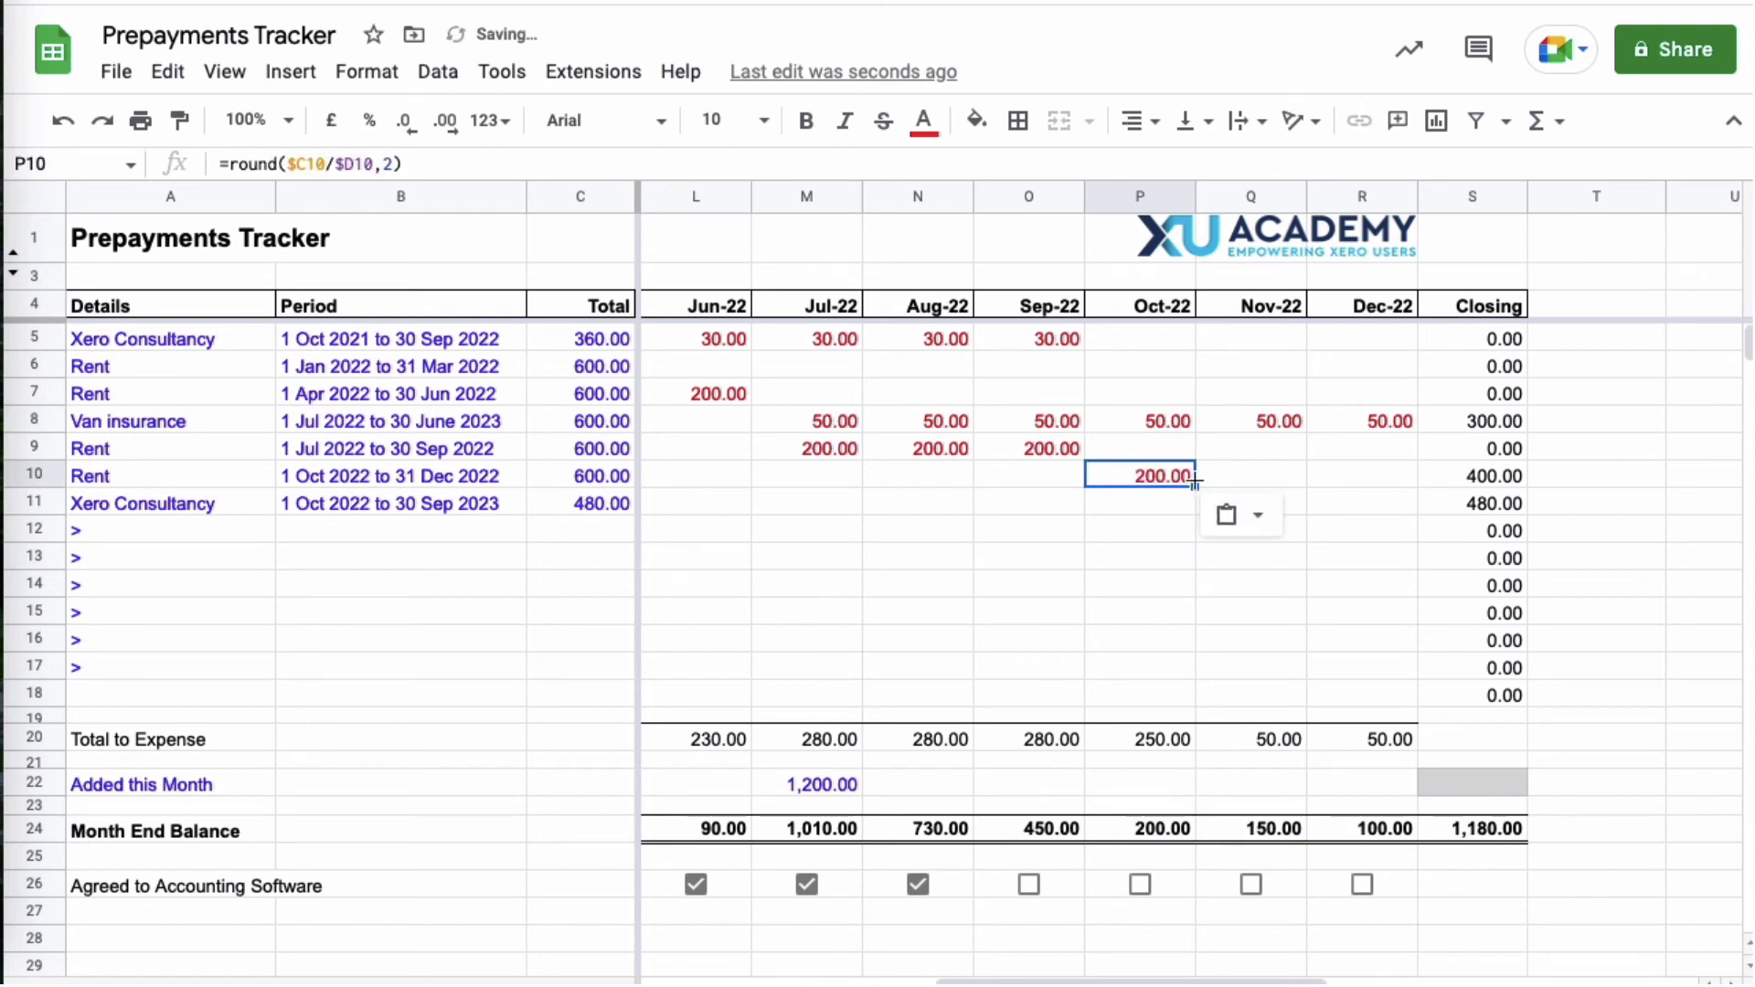
drag(1194, 482, 1340, 478)
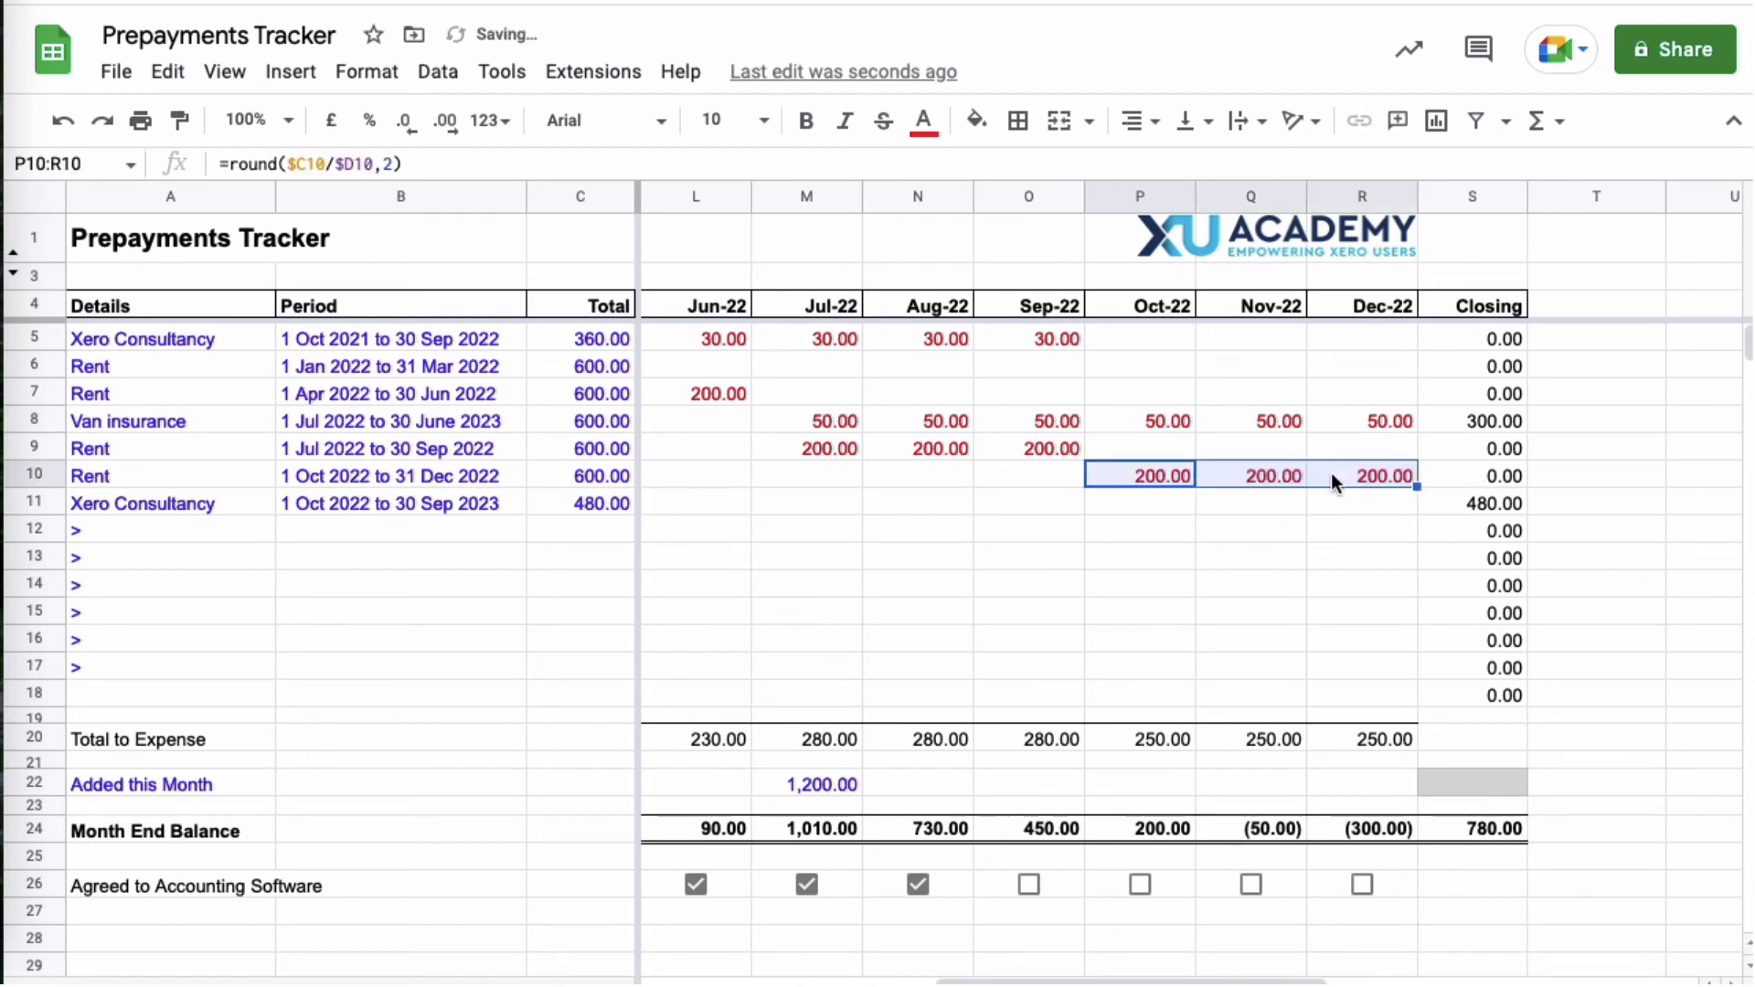
Step: Fill the spread down to the new Xero Consultancy row at 40.00 monthly and verify its formula
click(1170, 502)
click(609, 501)
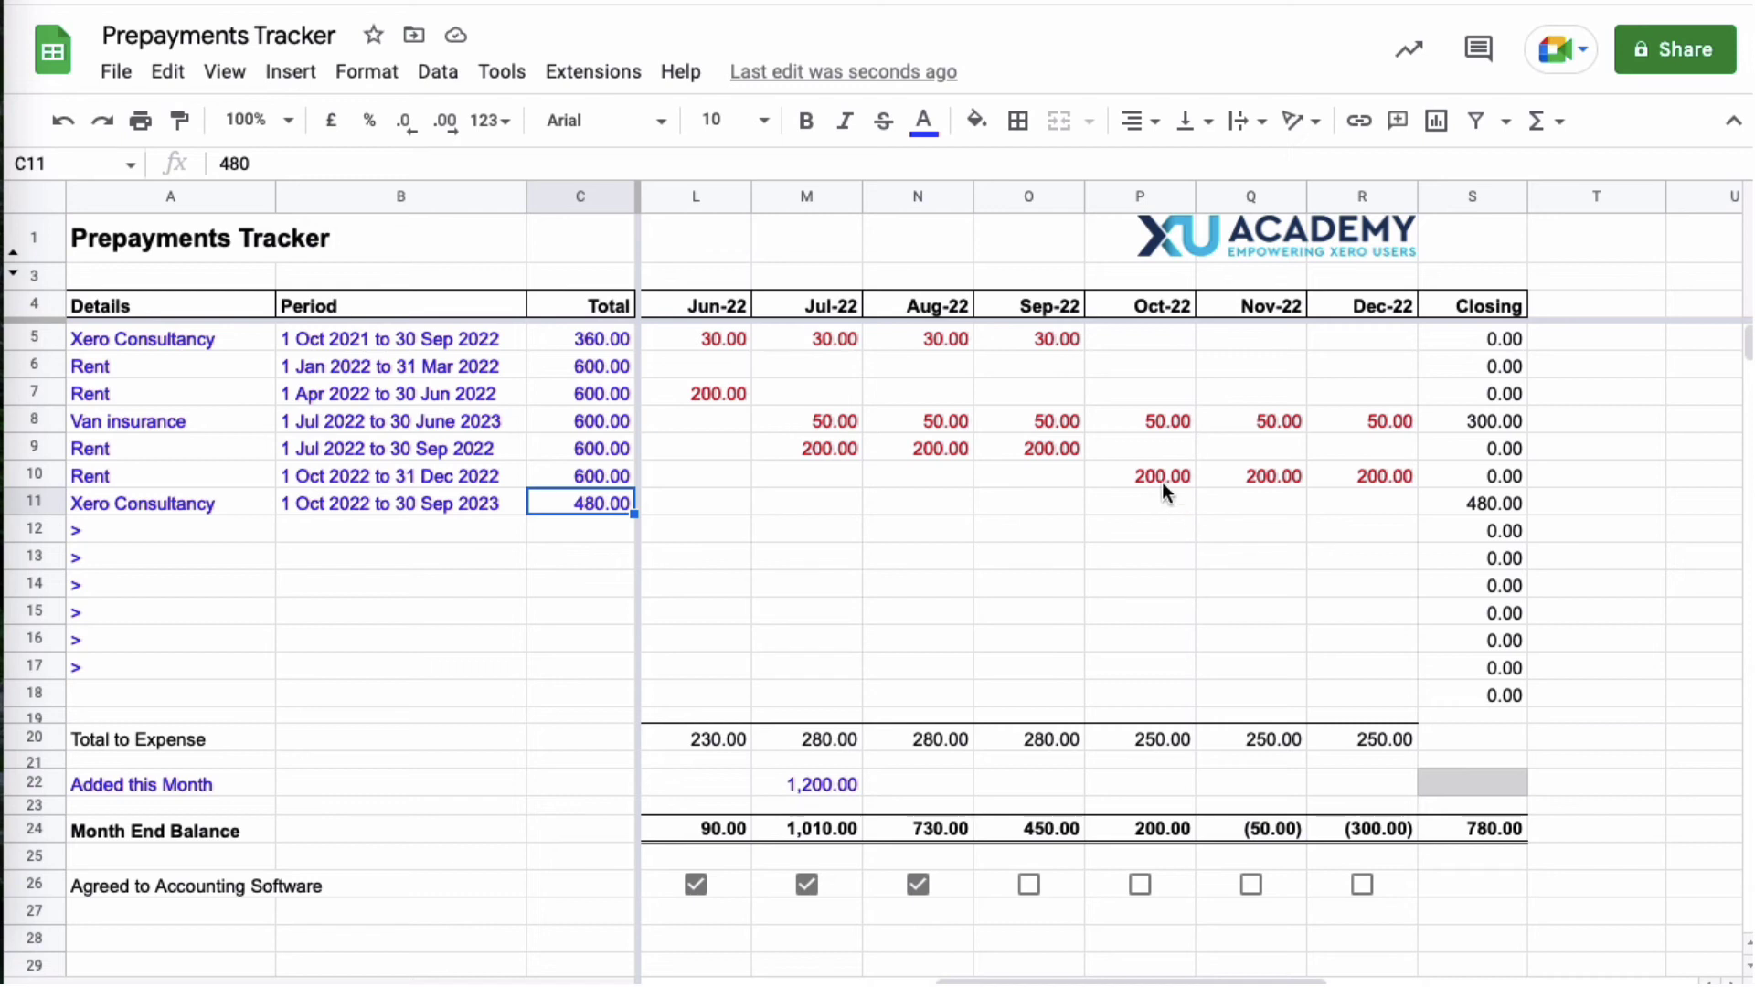
drag(1164, 475, 1411, 495)
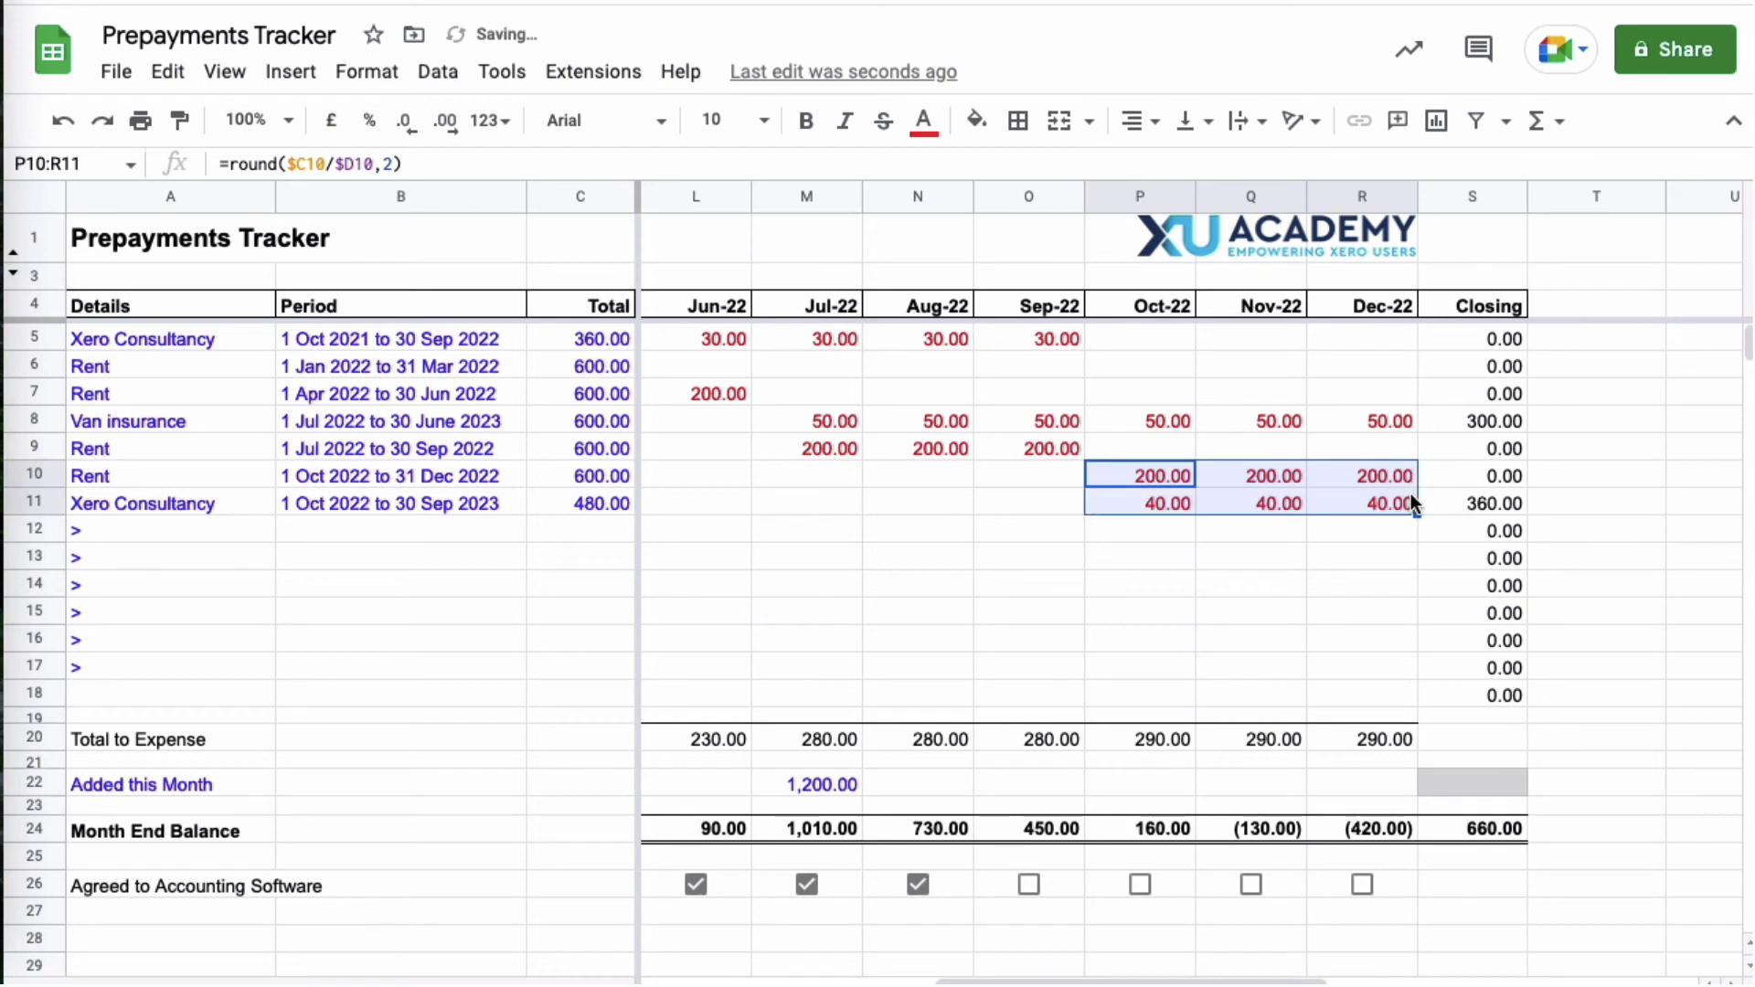
click(1387, 541)
click(1160, 500)
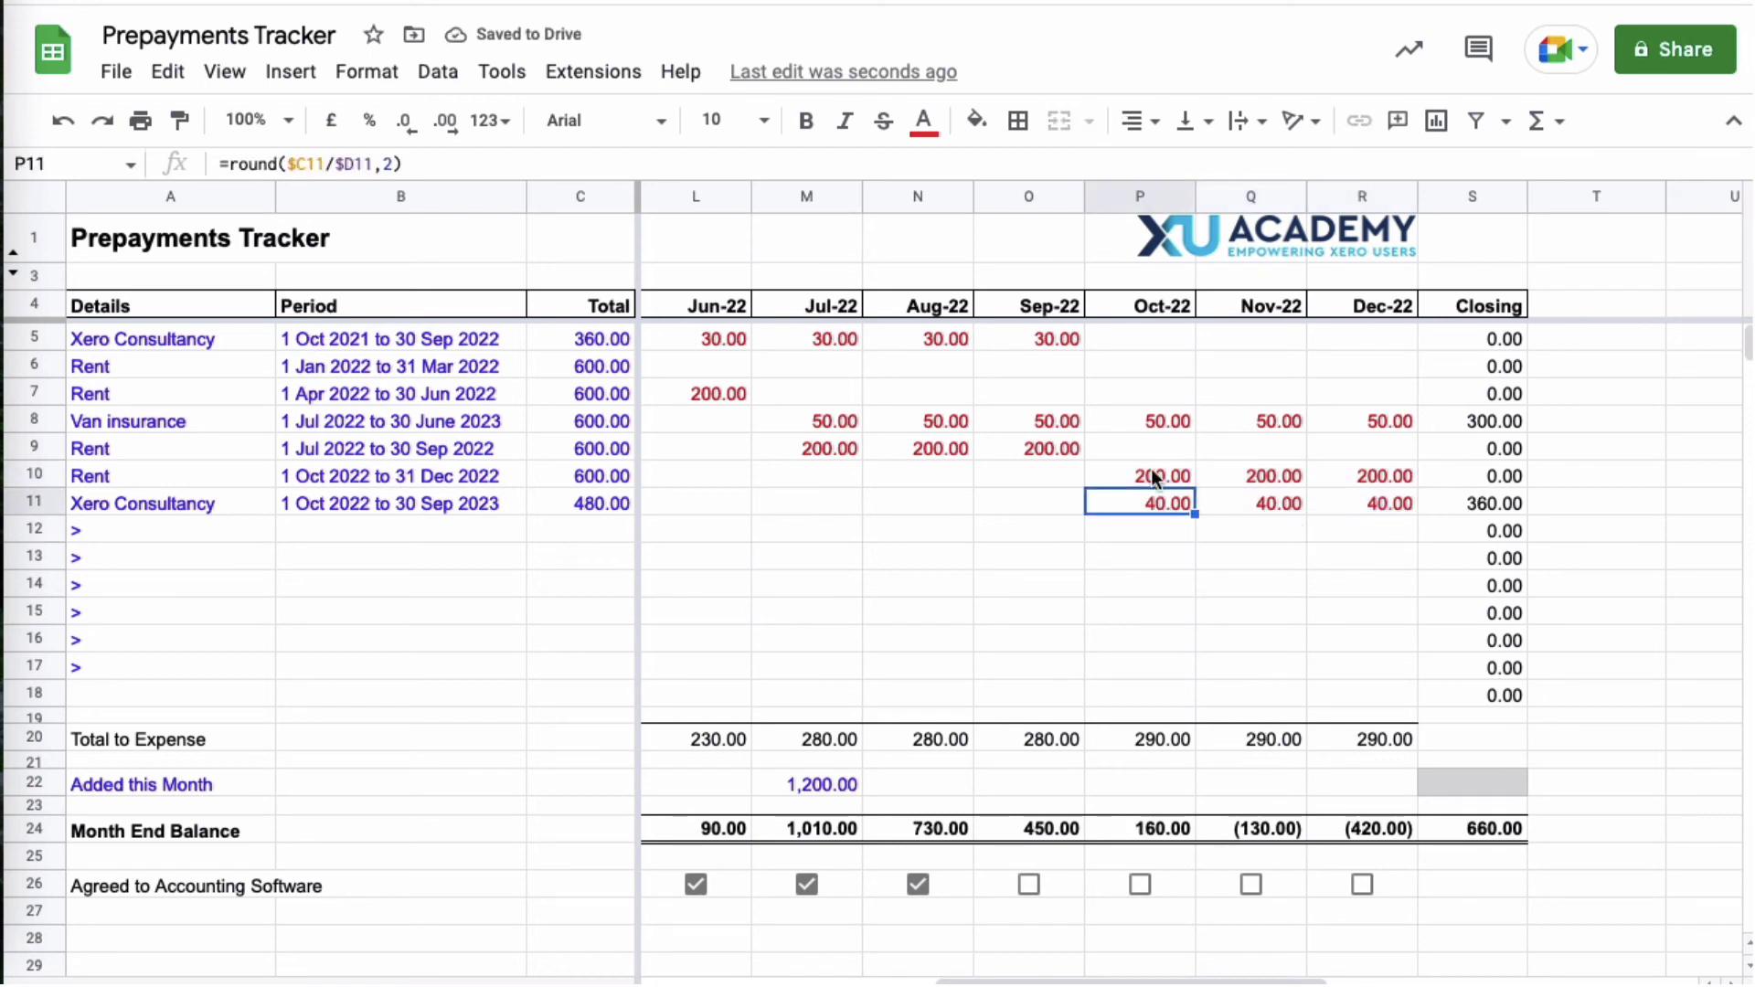
click(1051, 340)
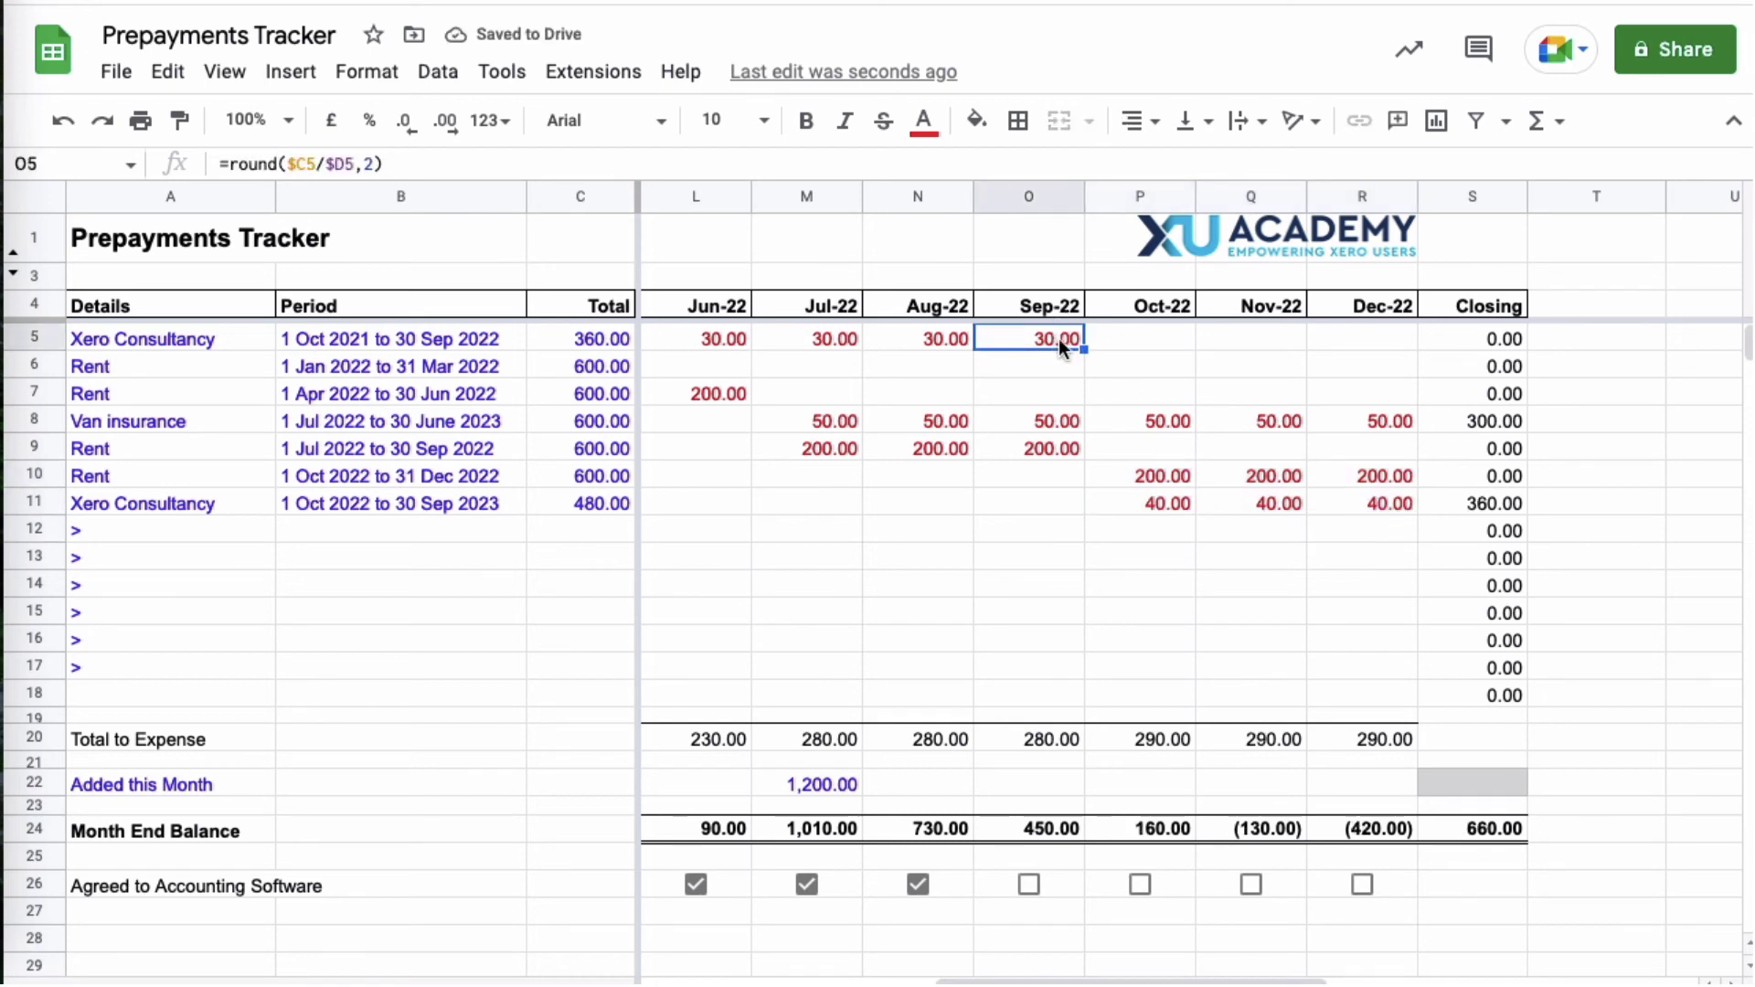
click(1148, 497)
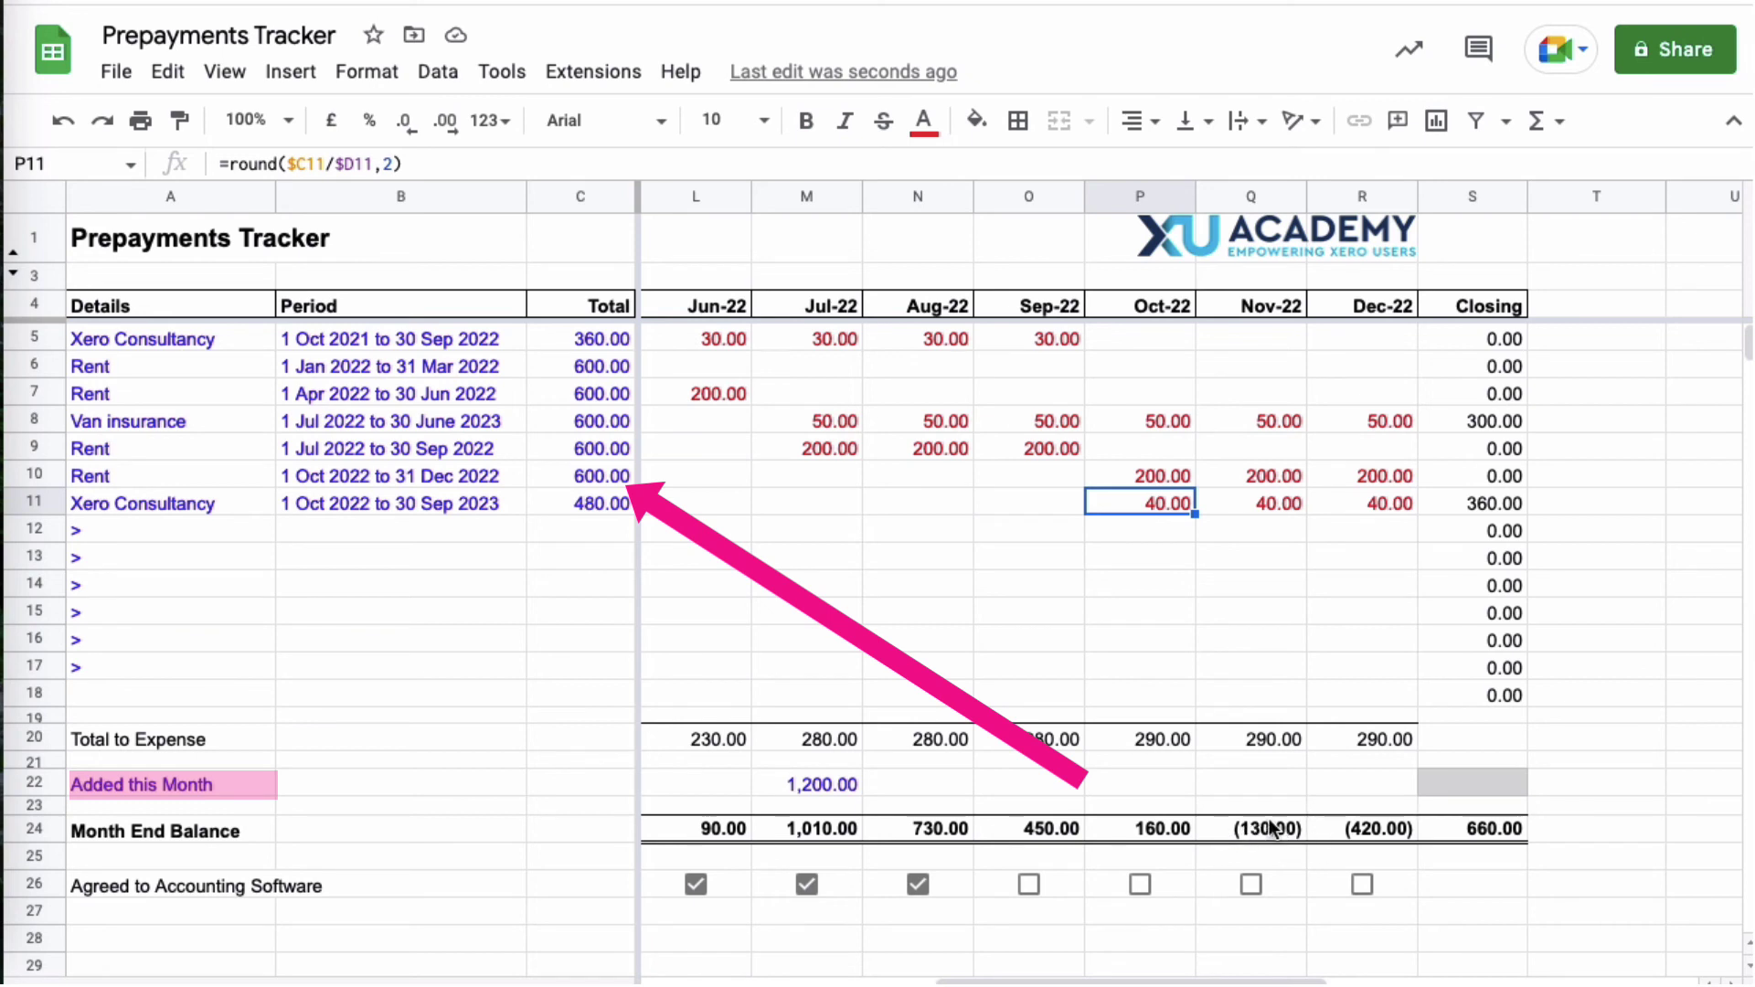
Step: Enter =C10+C11 in Oct-22's Added this Month cell P22, showing 1,080.00
click(1154, 783)
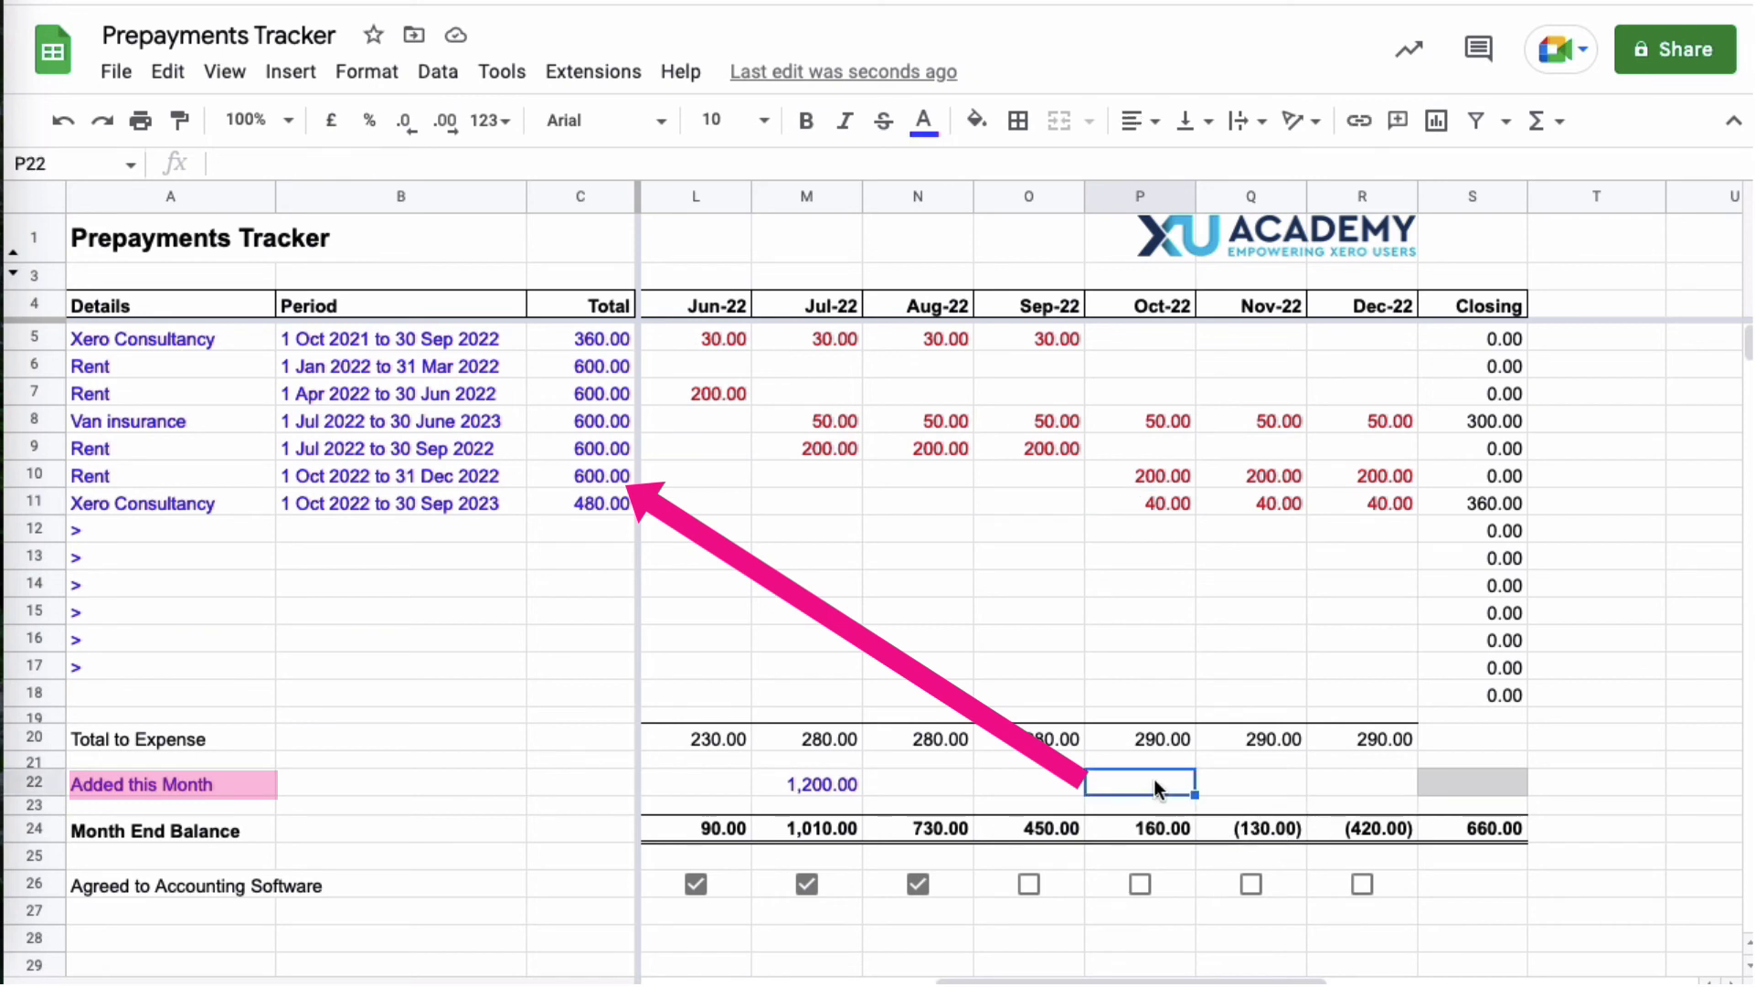
text(=)
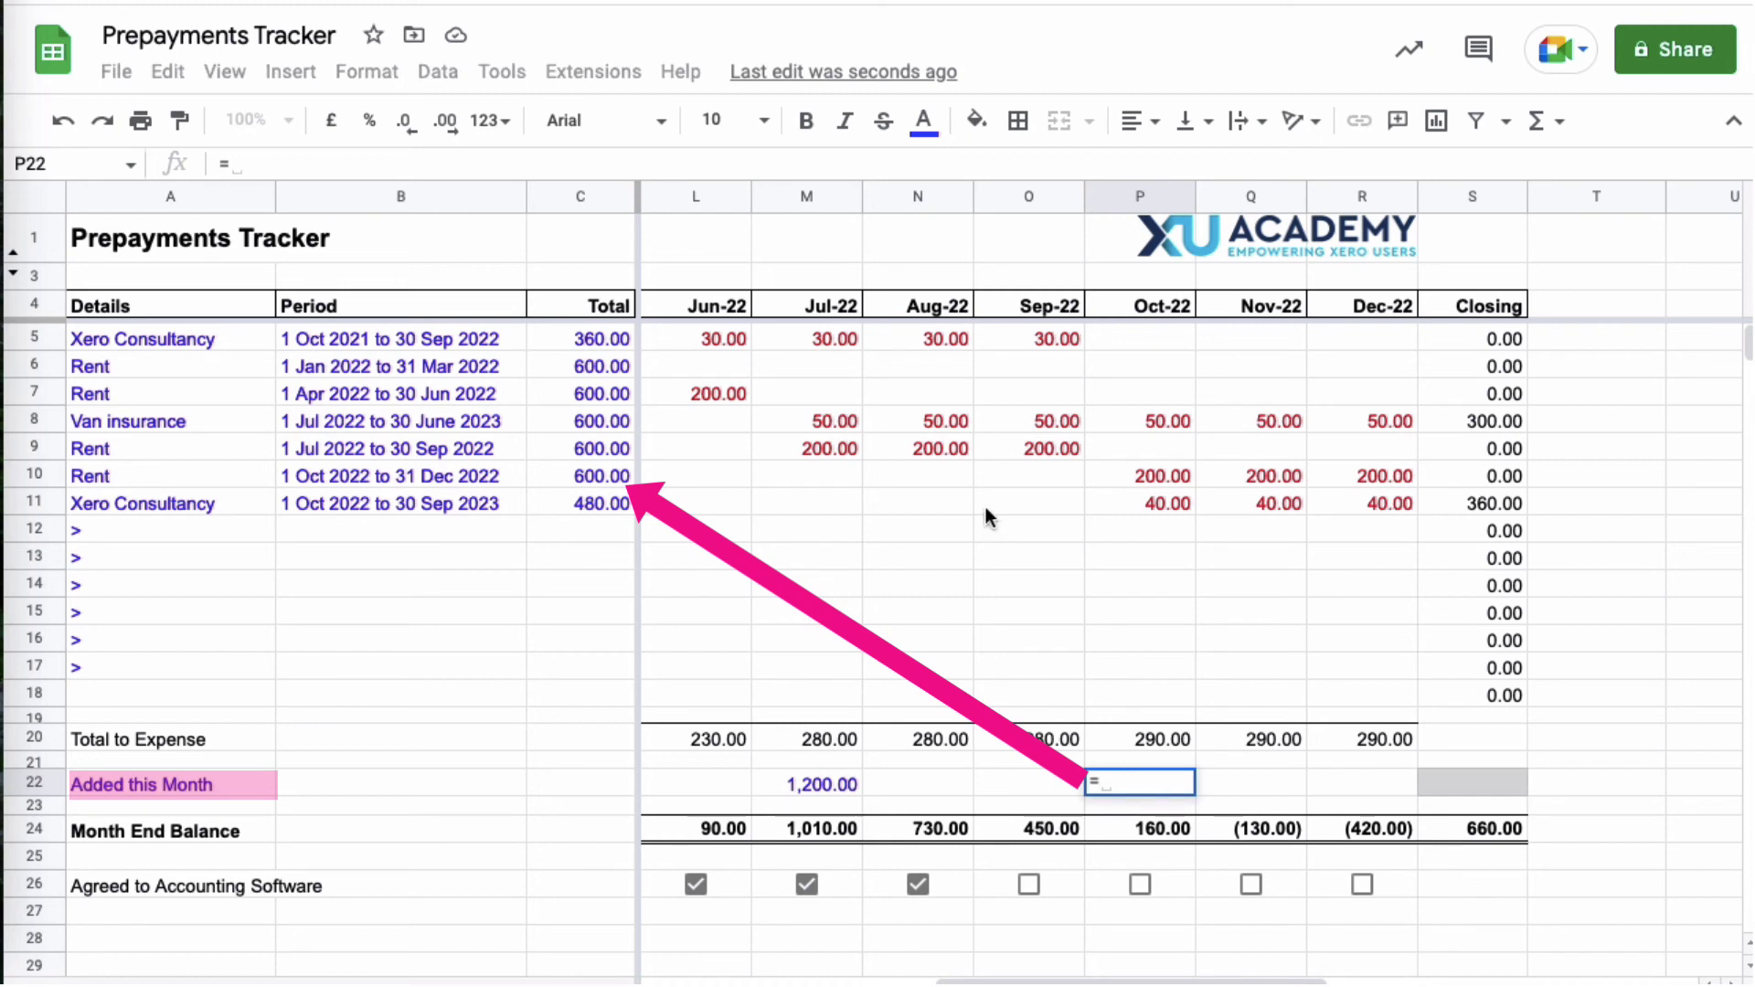
click(608, 473)
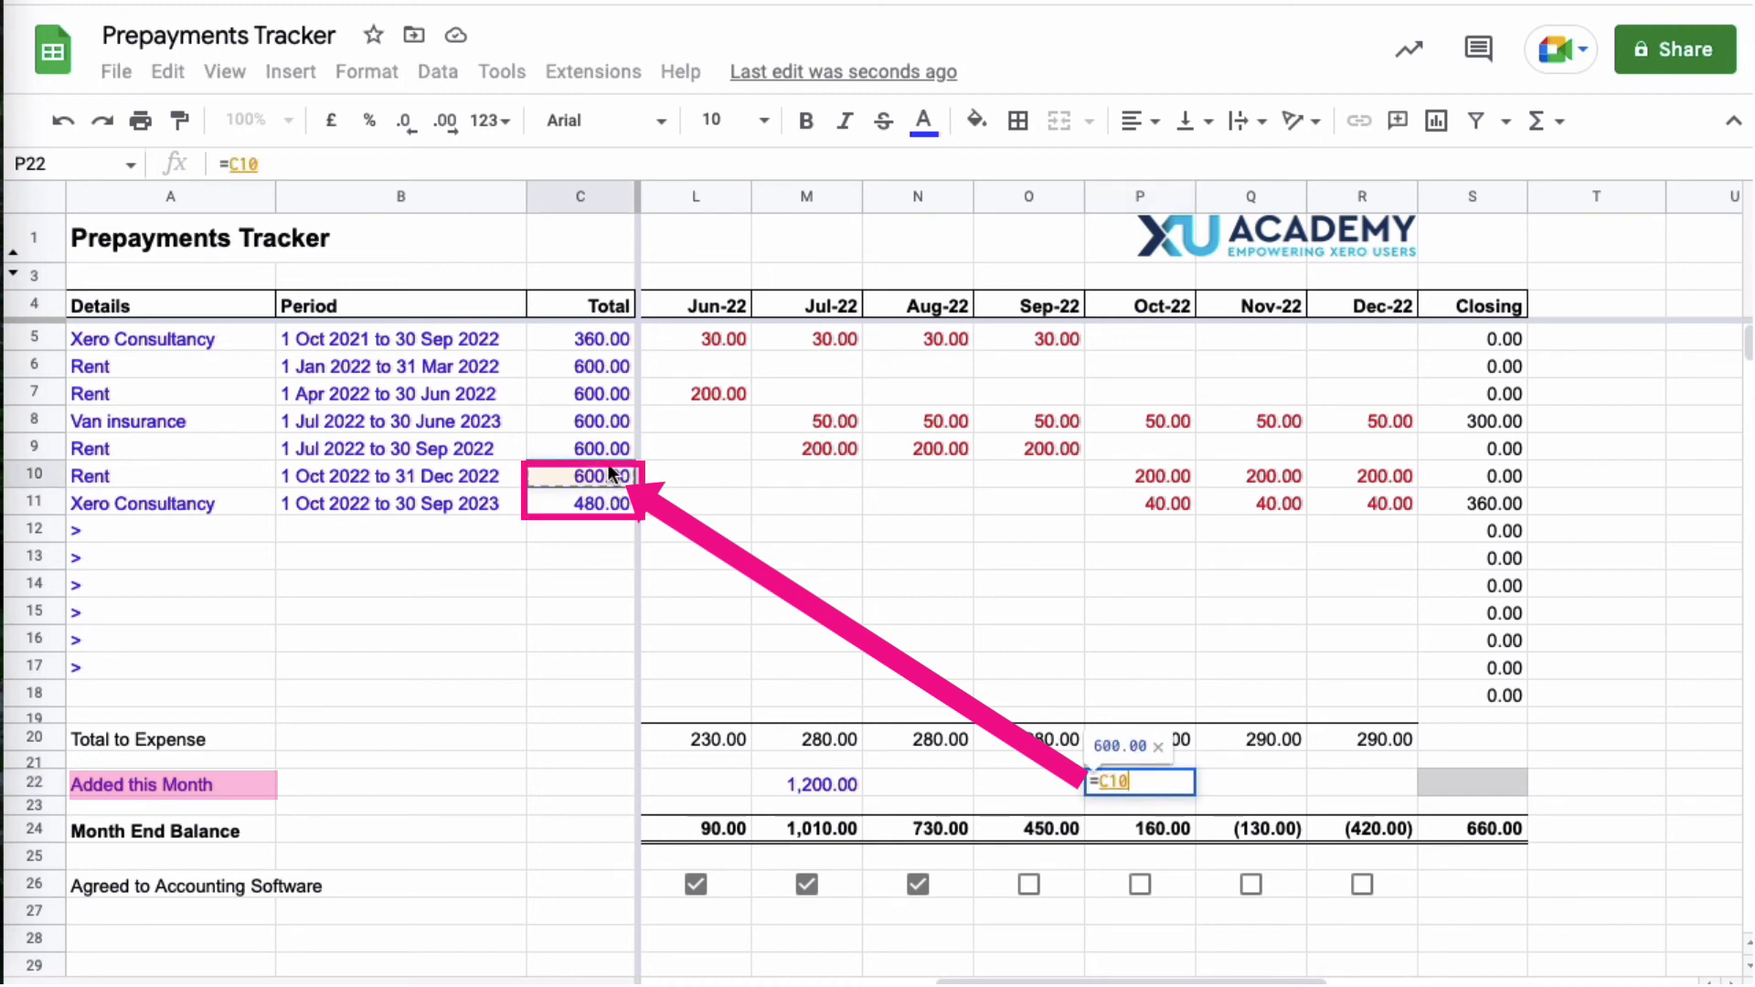
text(+)
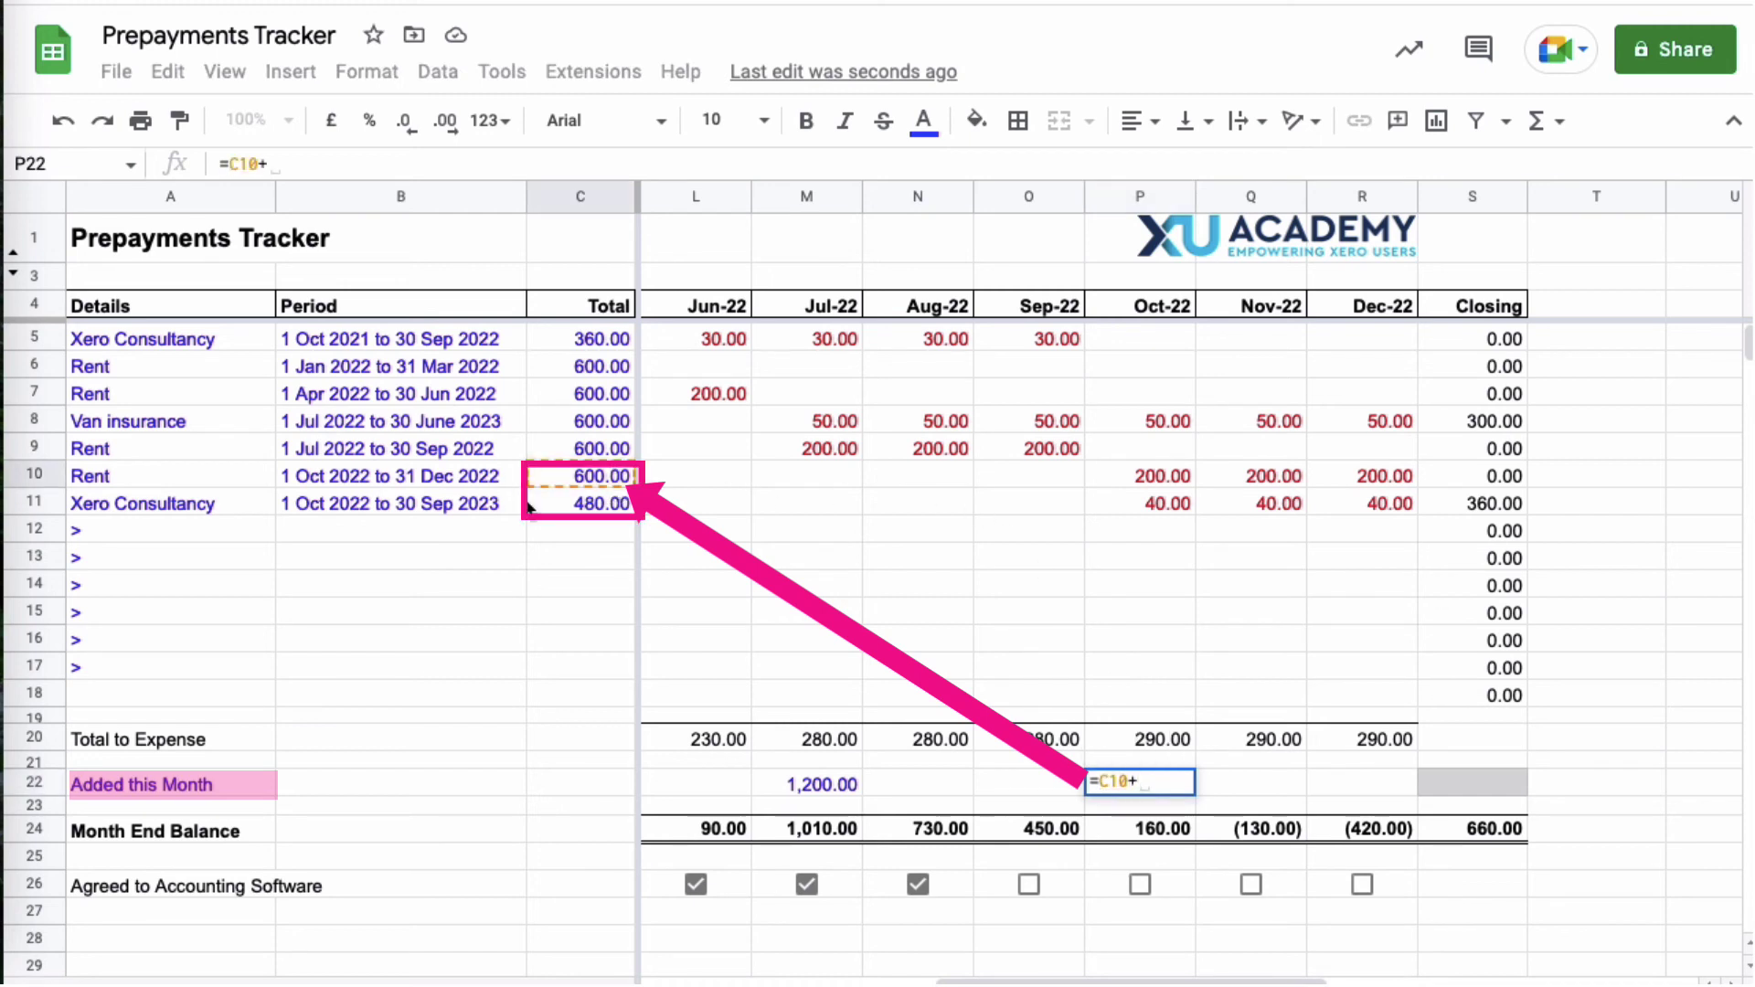
click(608, 505)
key(Return)
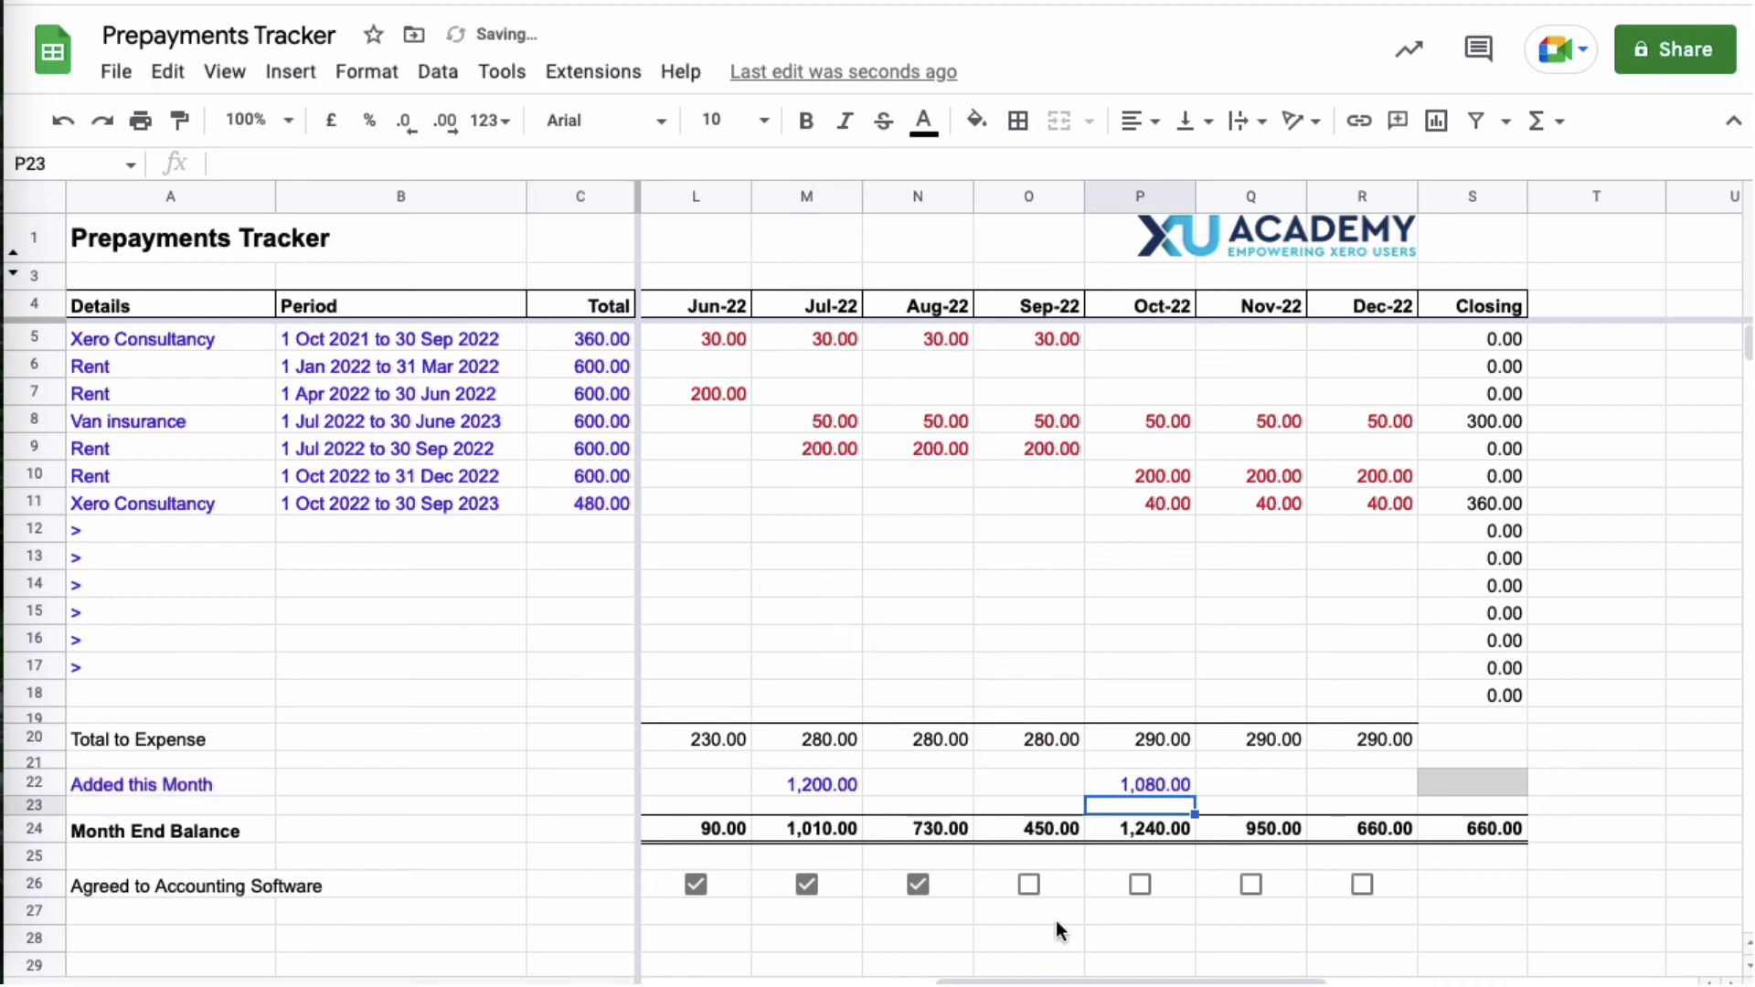